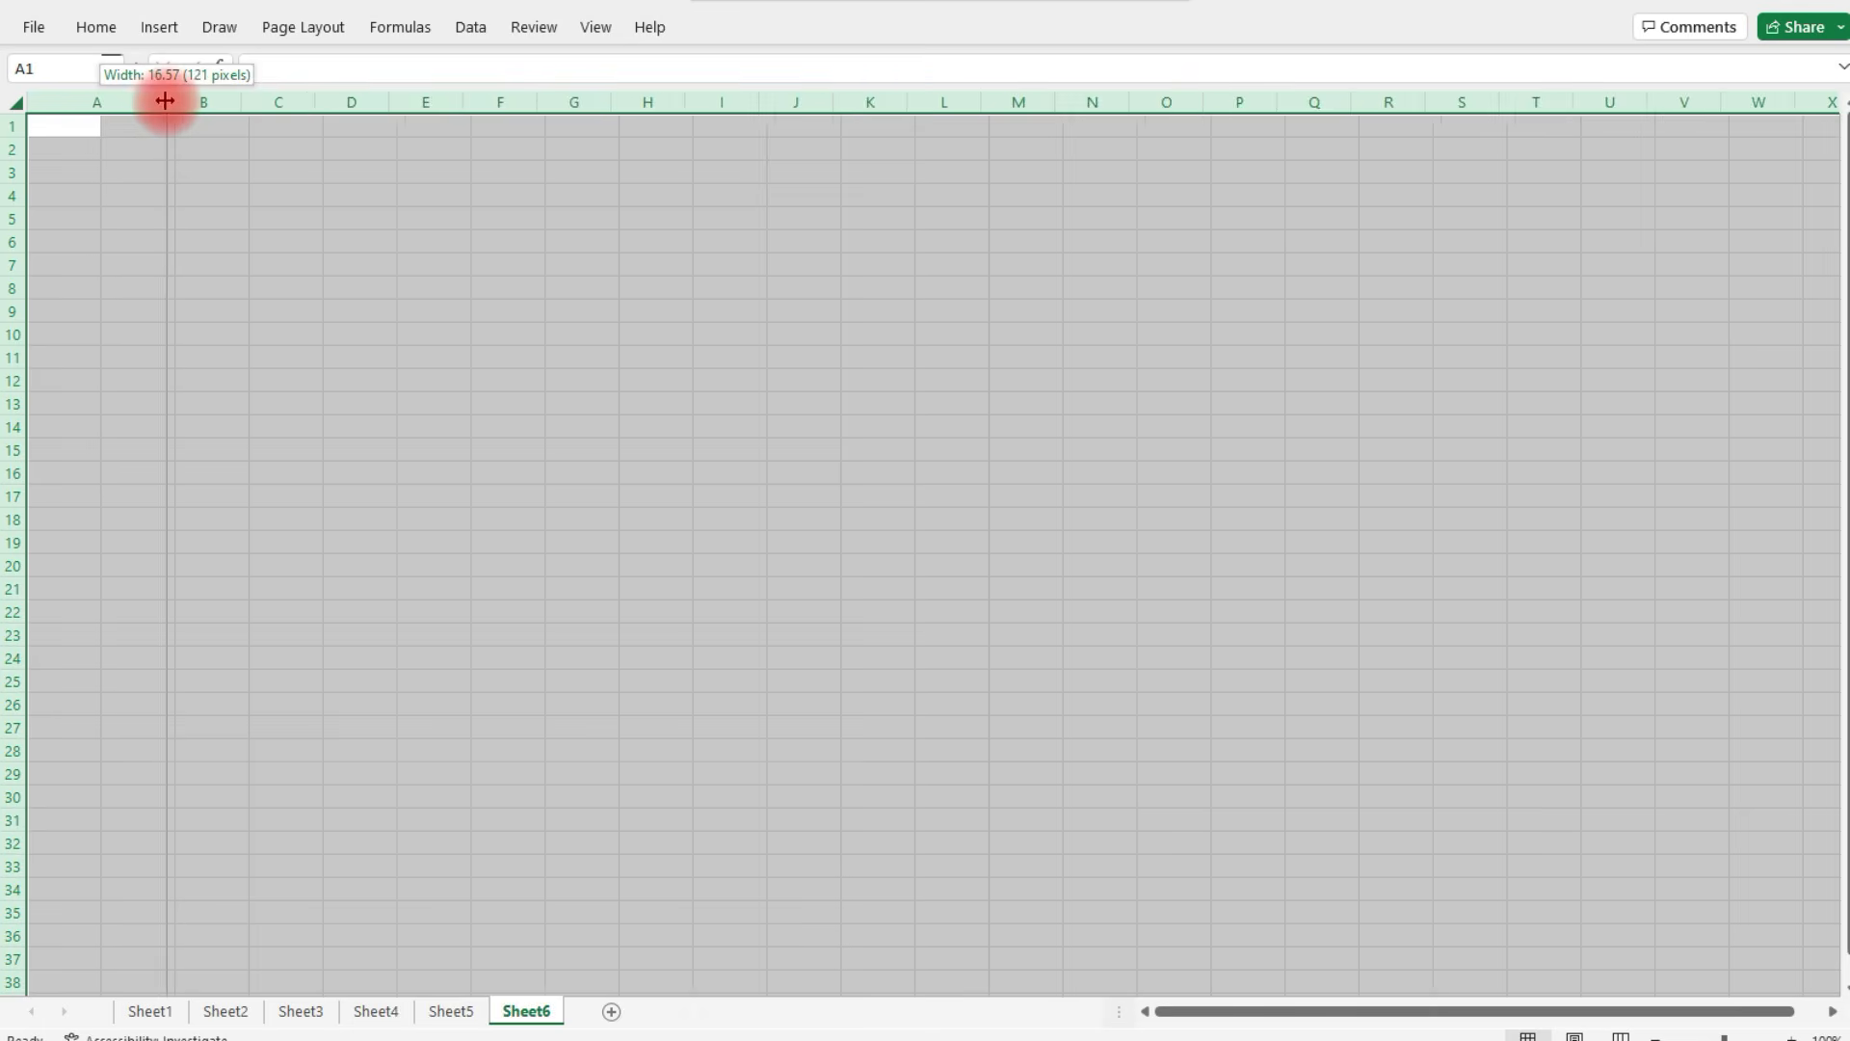
# Increase the height of all rows and set the font size of every cell in the sheet to 14
pyautogui.moveTo(16, 137); pyautogui.dragTo(17, 150)
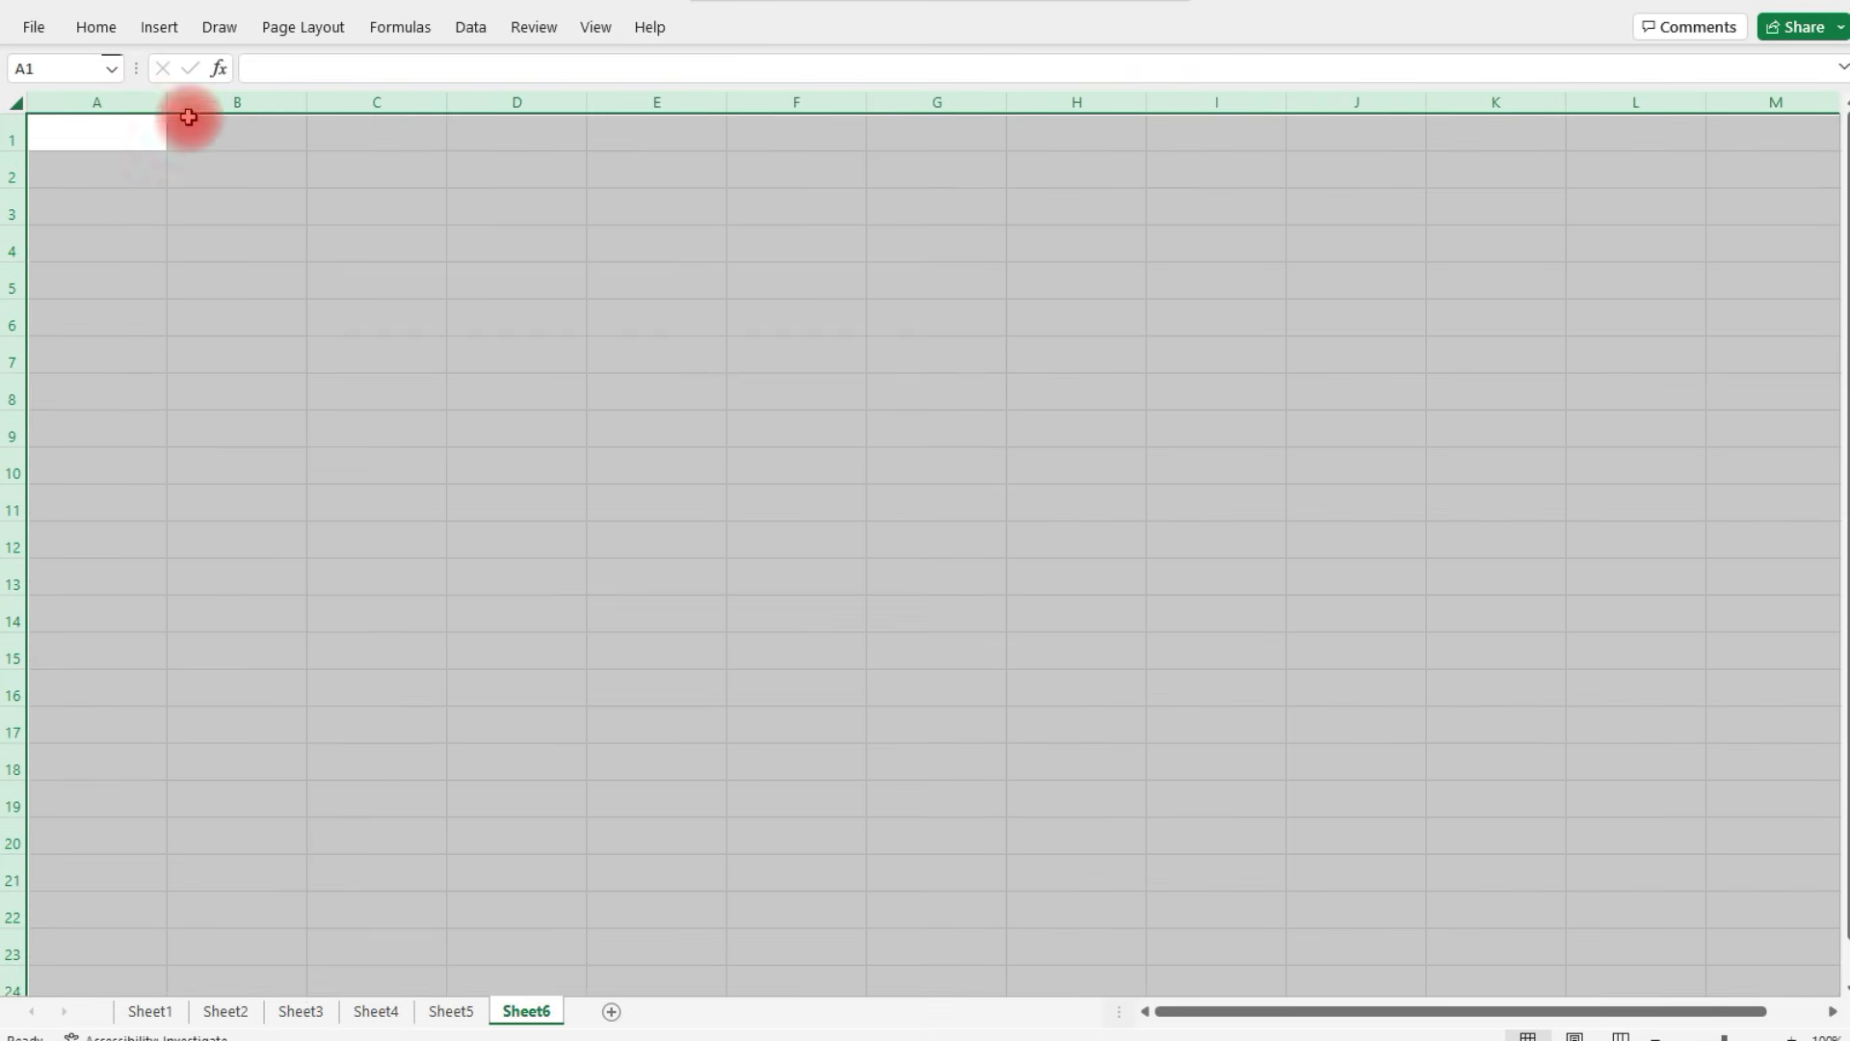
pyautogui.click(94, 26)
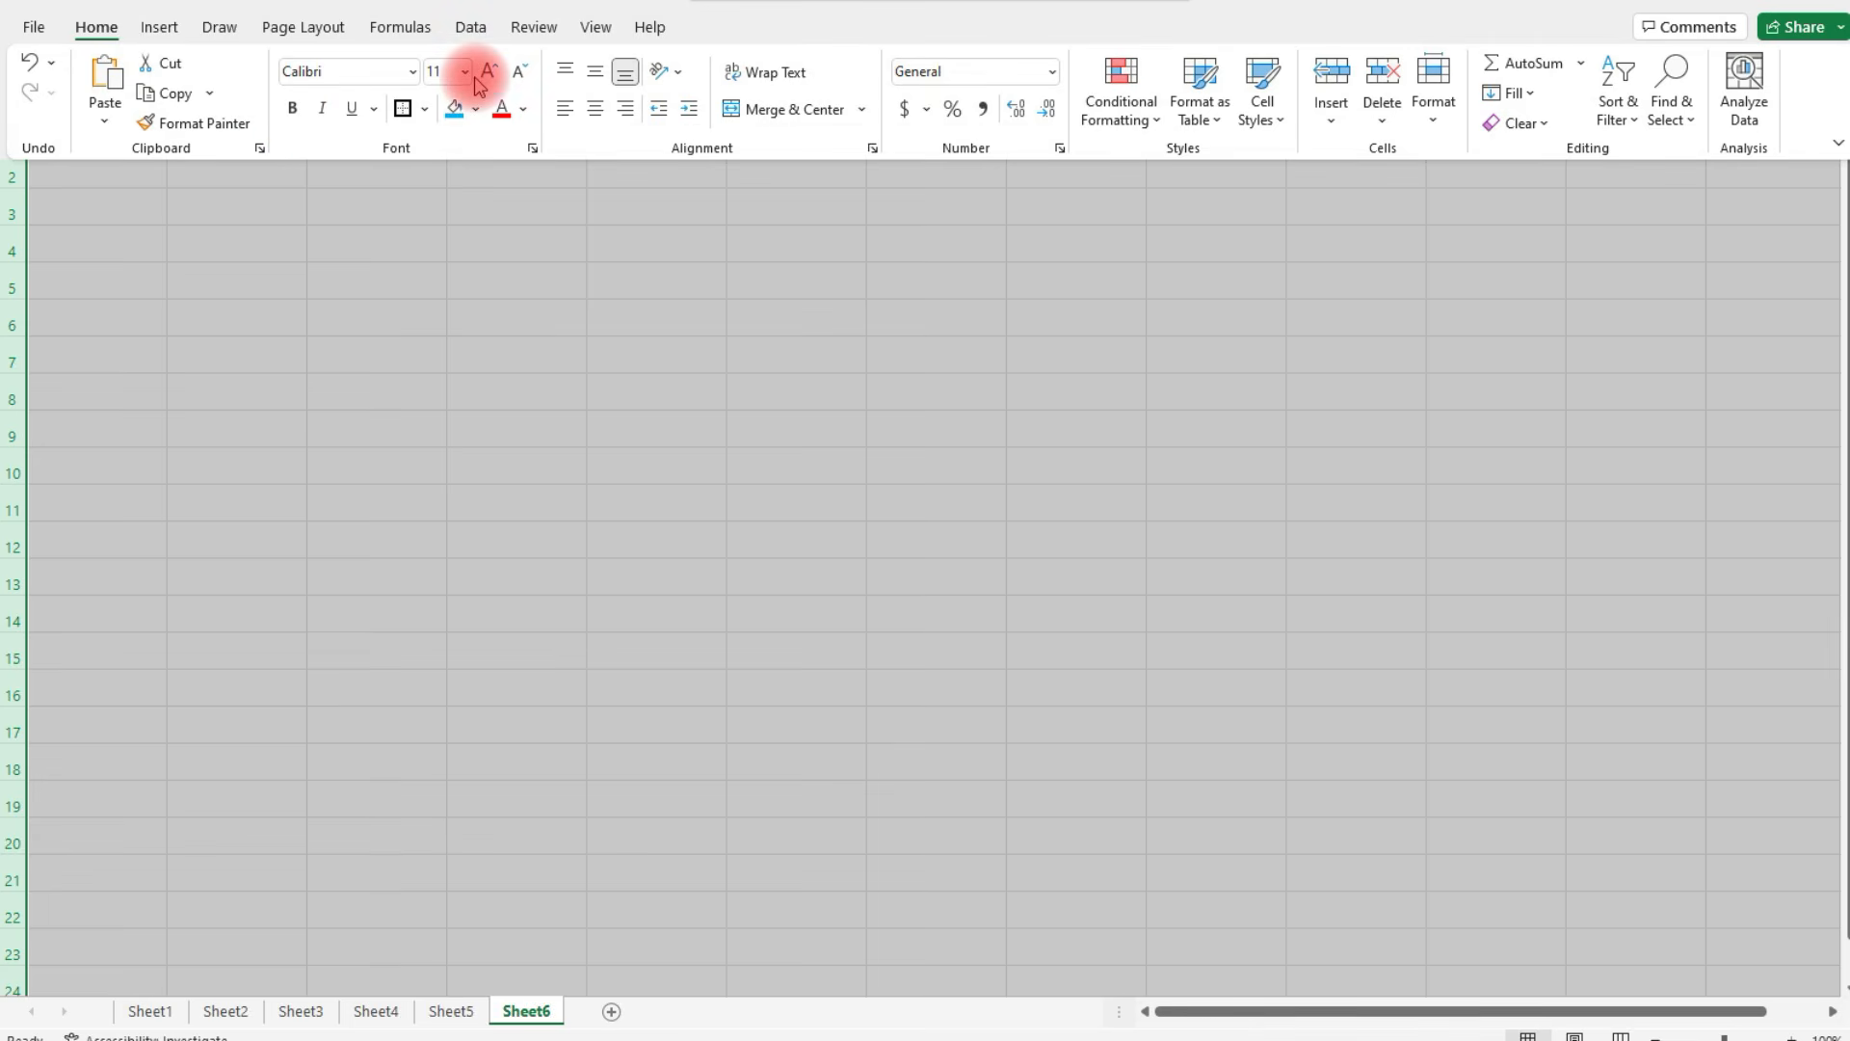
pyautogui.click(465, 72)
pyautogui.click(454, 230)
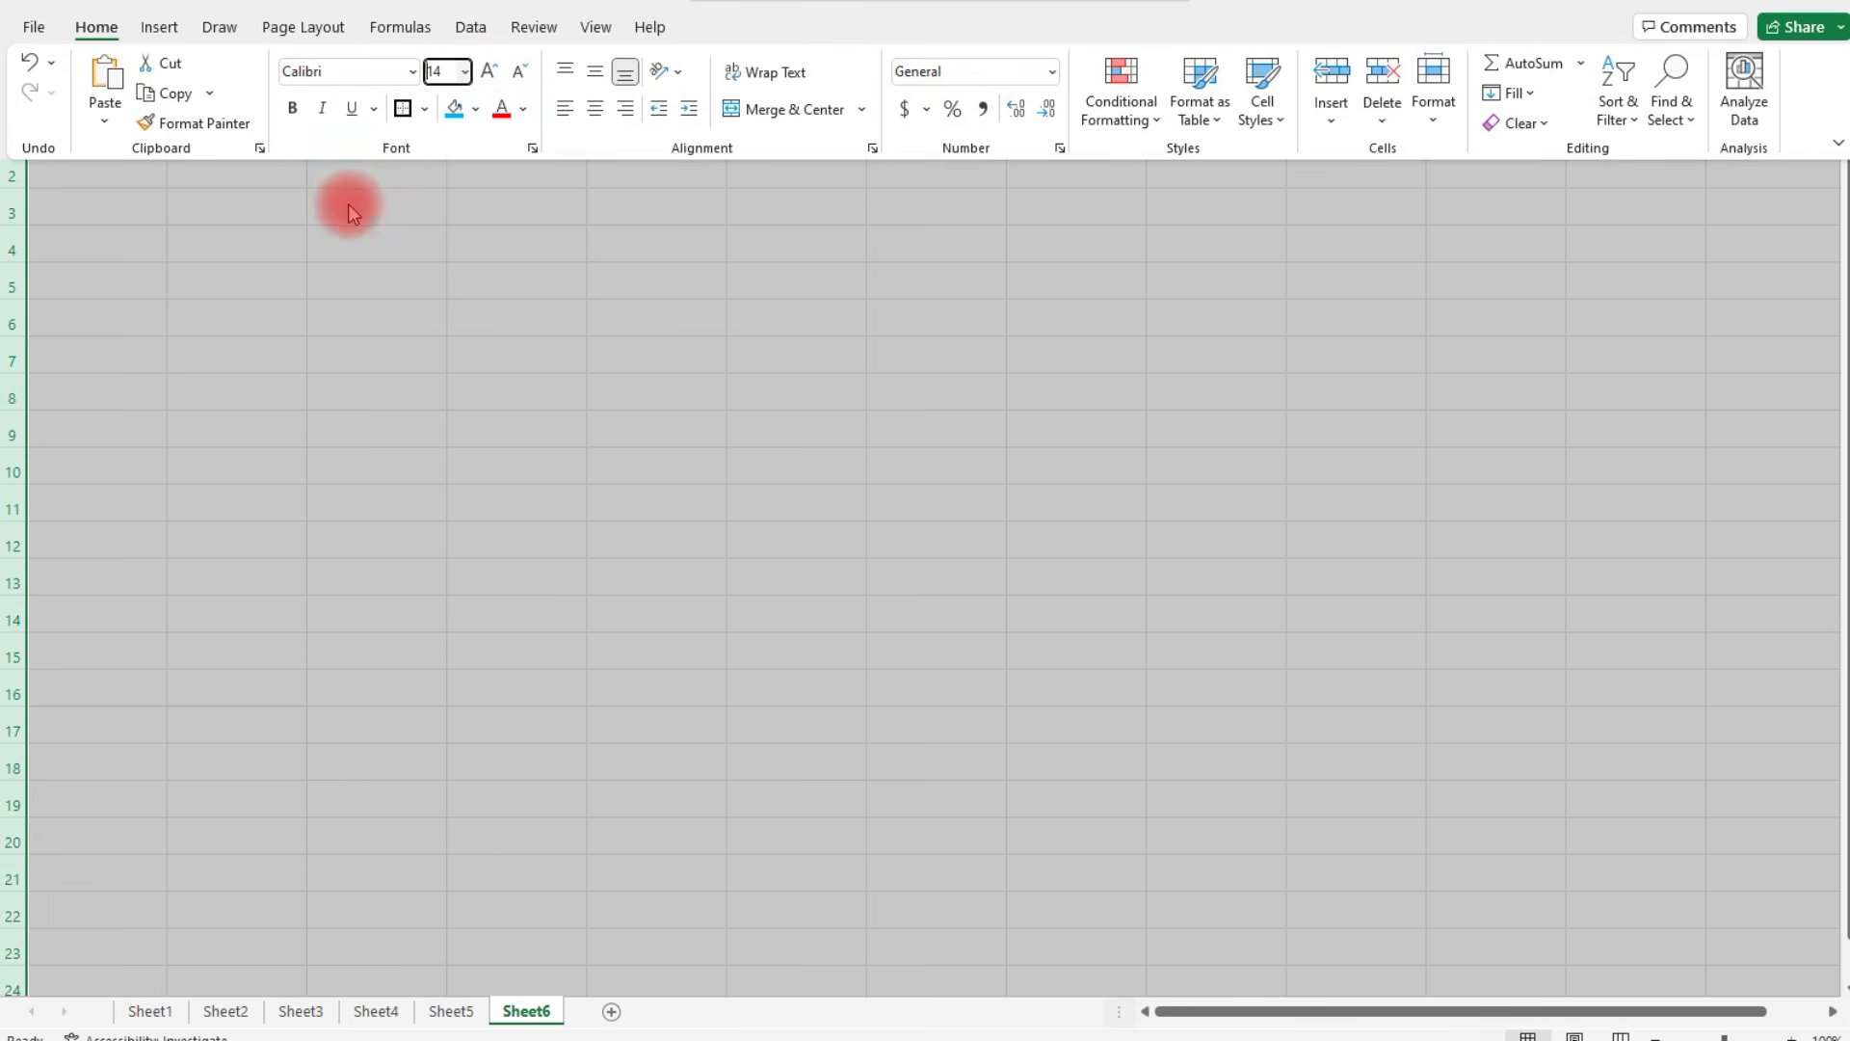
# Enter the column headers Weekday:, Date: and Time In: in cells A1 to C1
pyautogui.click(90, 128)
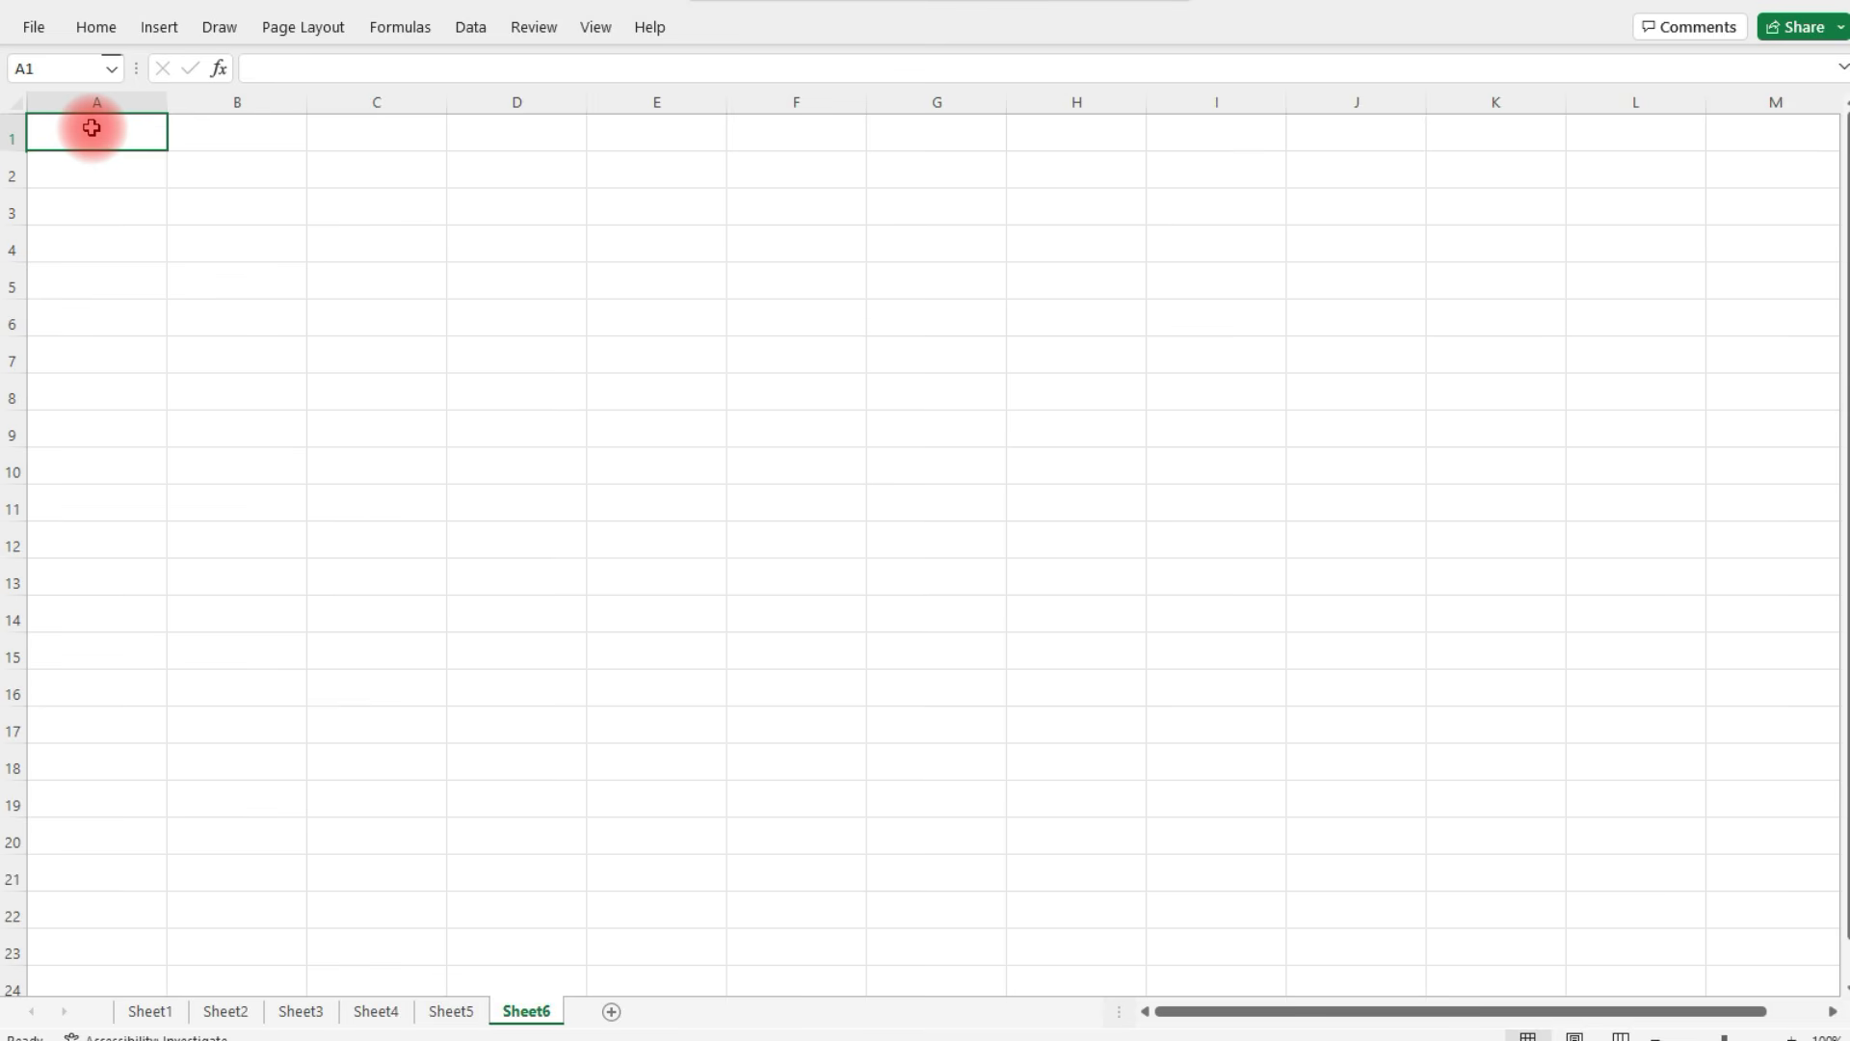
pyautogui.write('Weekday:')
pyautogui.press('Tab')
pyautogui.write('Date')
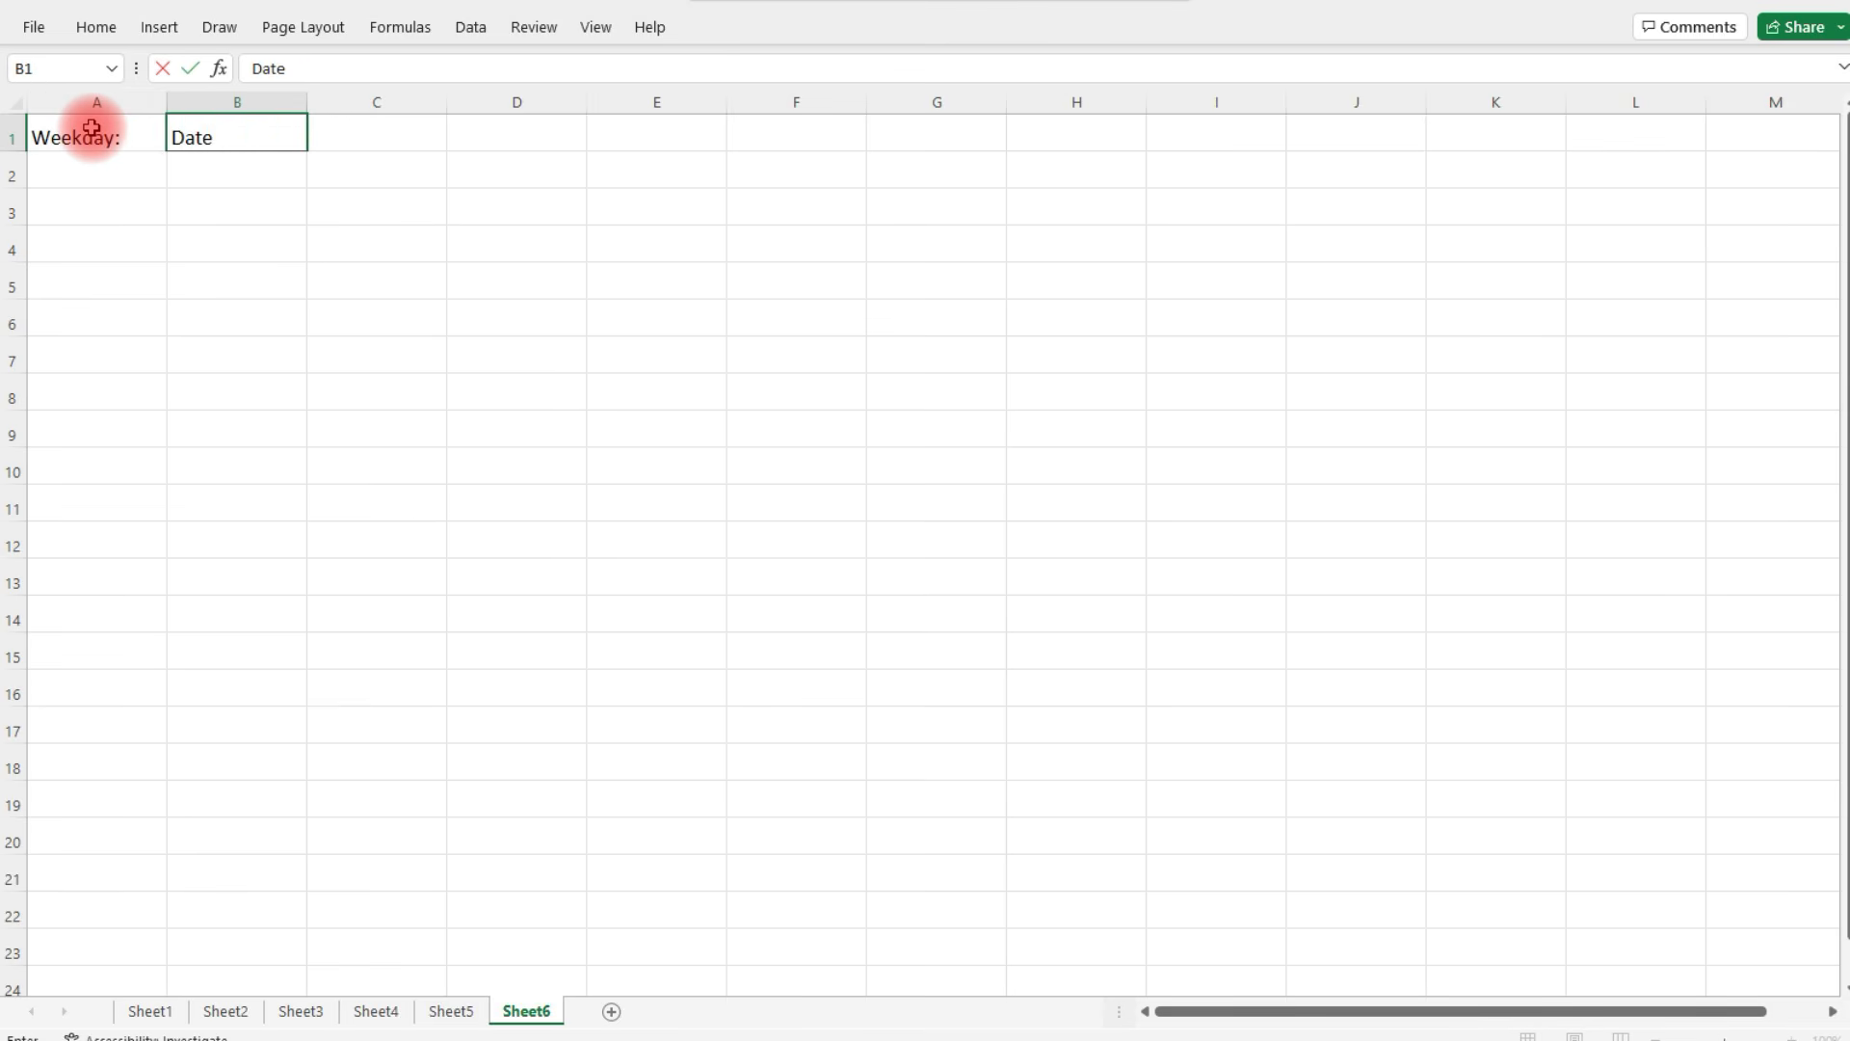
pyautogui.press('Tab')
pyautogui.write('Time In:')
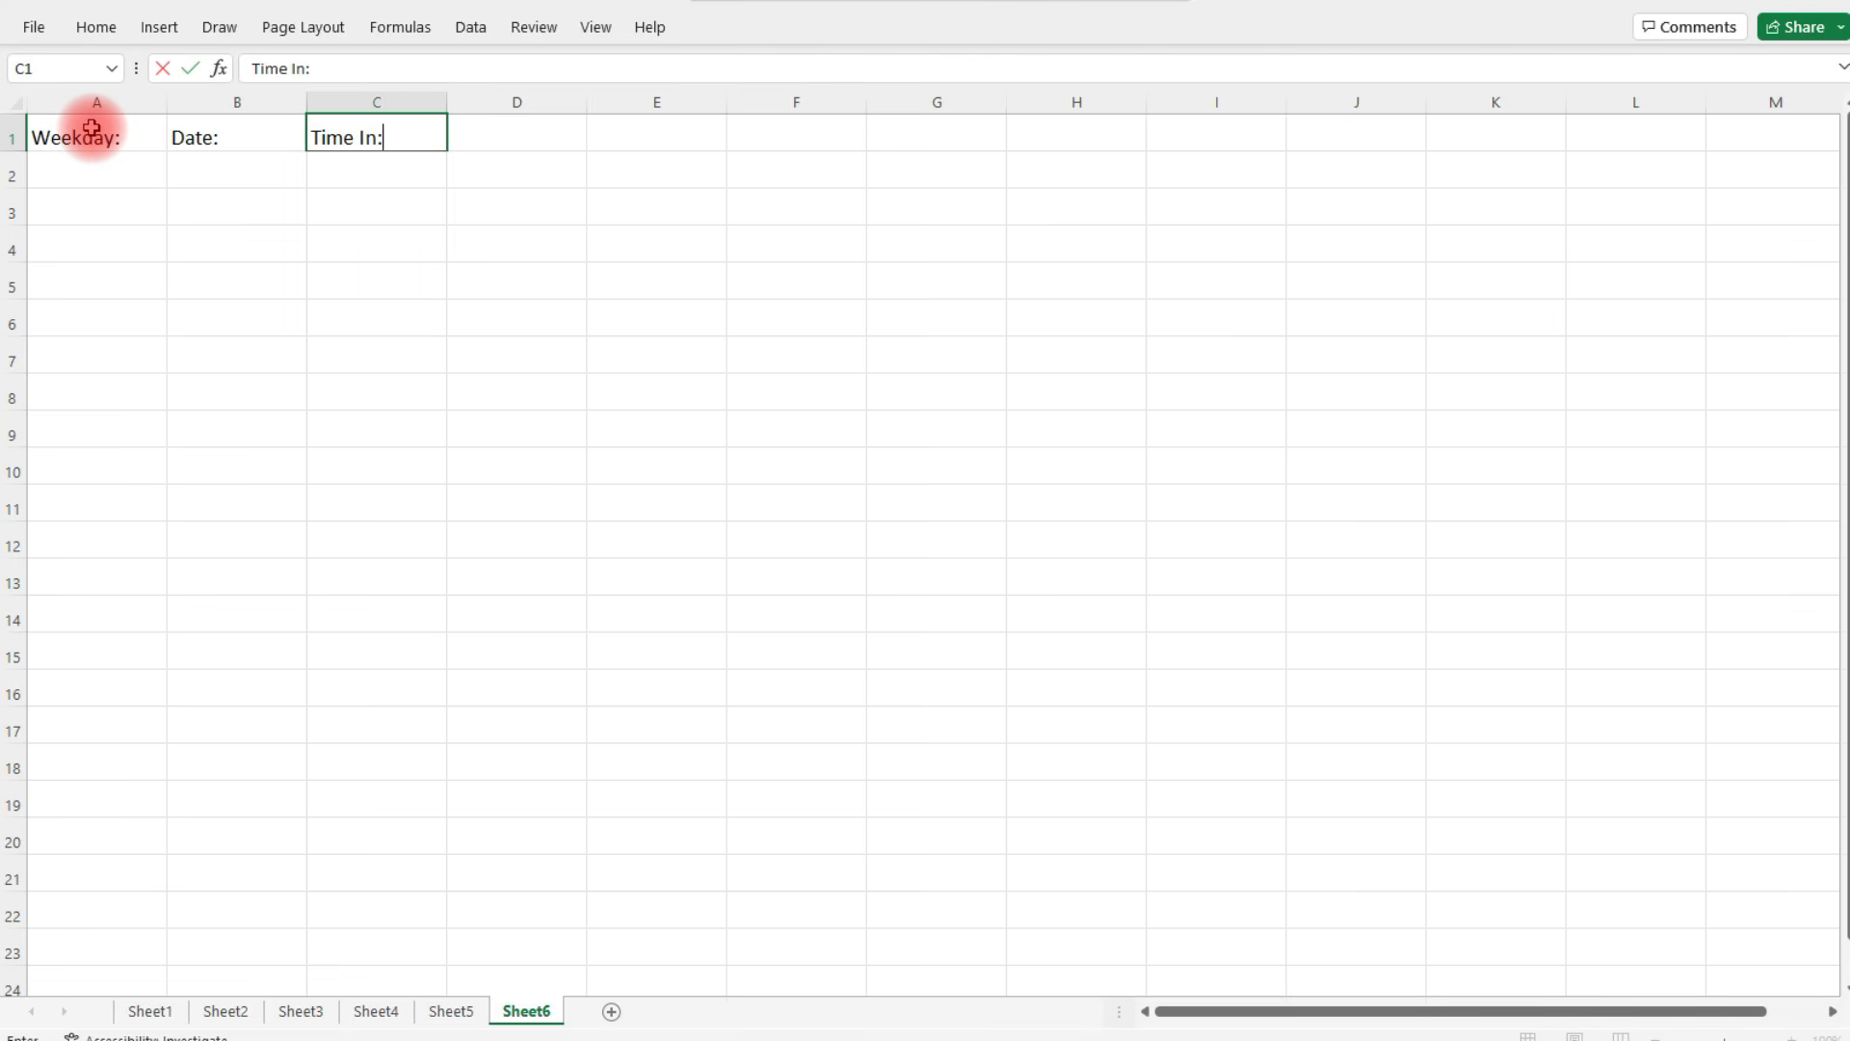
# Add the headers Lunch Break Start: in D1 and Lunch Break End: in E1, widening both columns to fit
pyautogui.press('Tab')
pyautogui.write('Lunch')
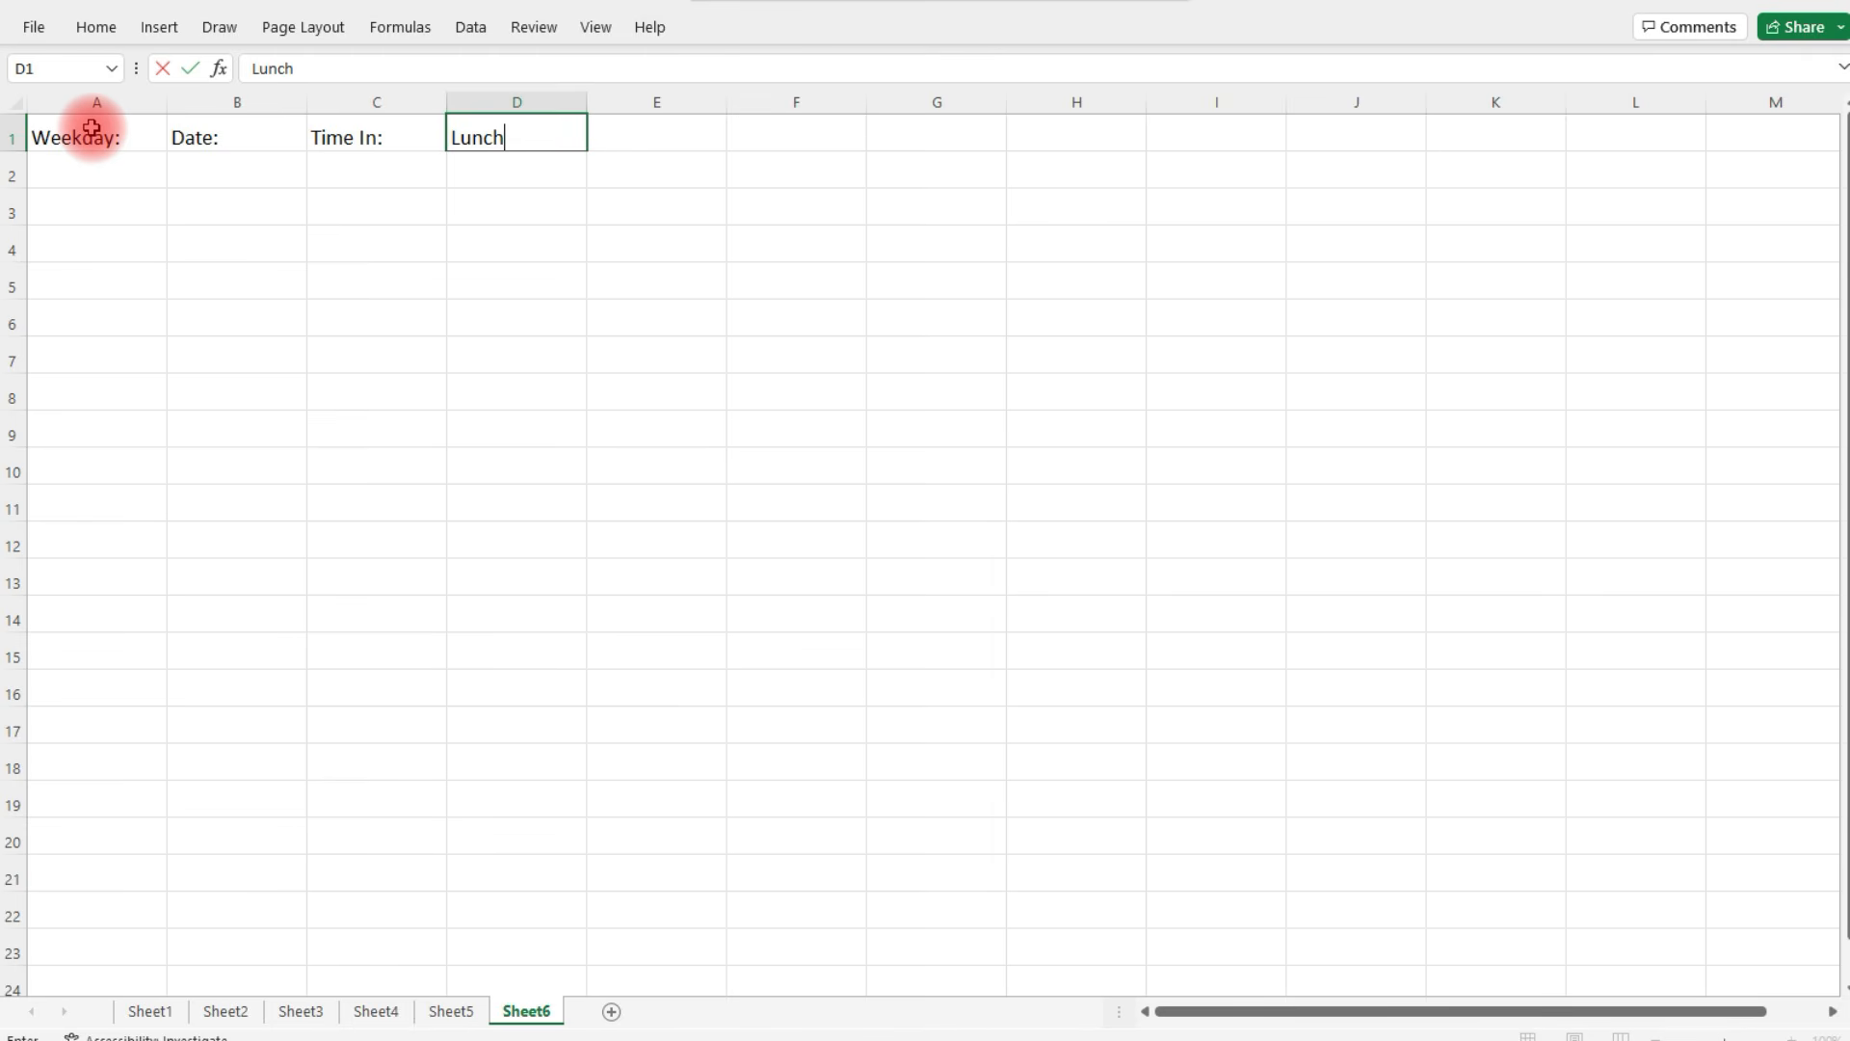
pyautogui.write(' Break Start')
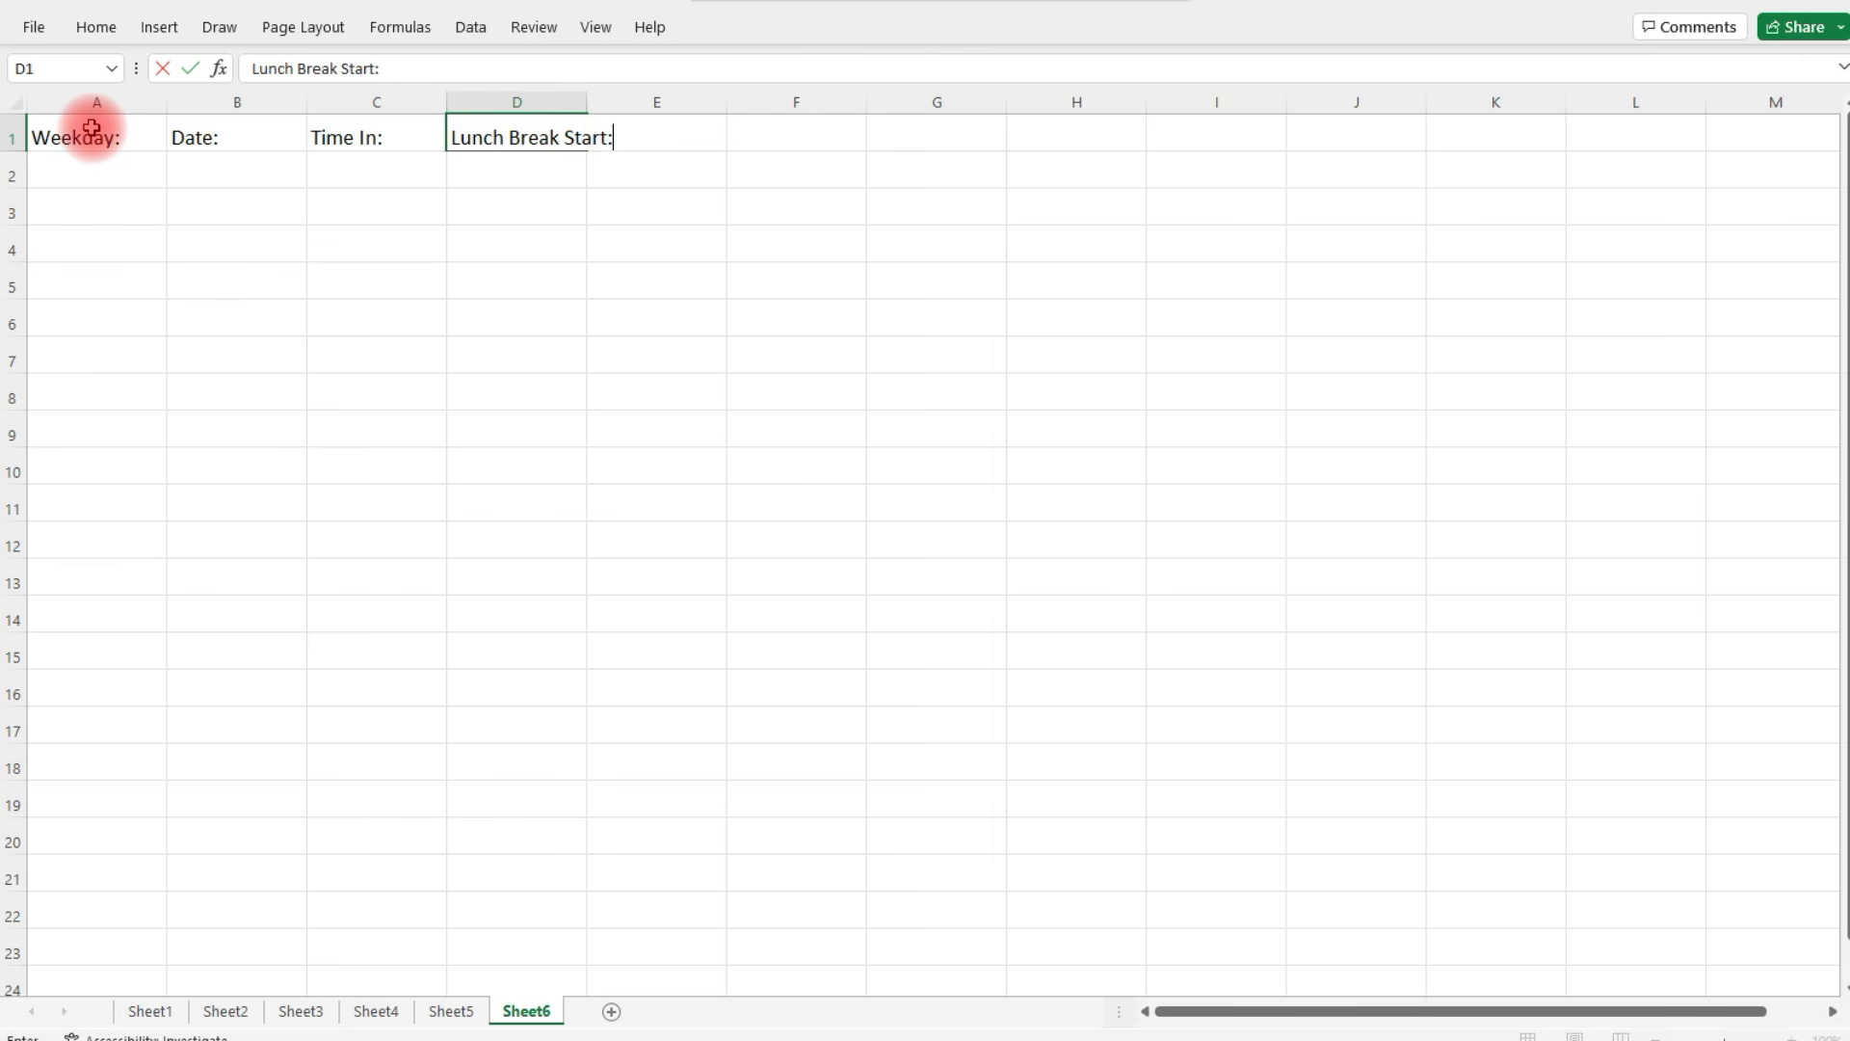
pyautogui.write(':')
pyautogui.press('Tab')
pyautogui.moveTo(588, 105); pyautogui.dragTo(628, 107)
pyautogui.write('Lunch Break')
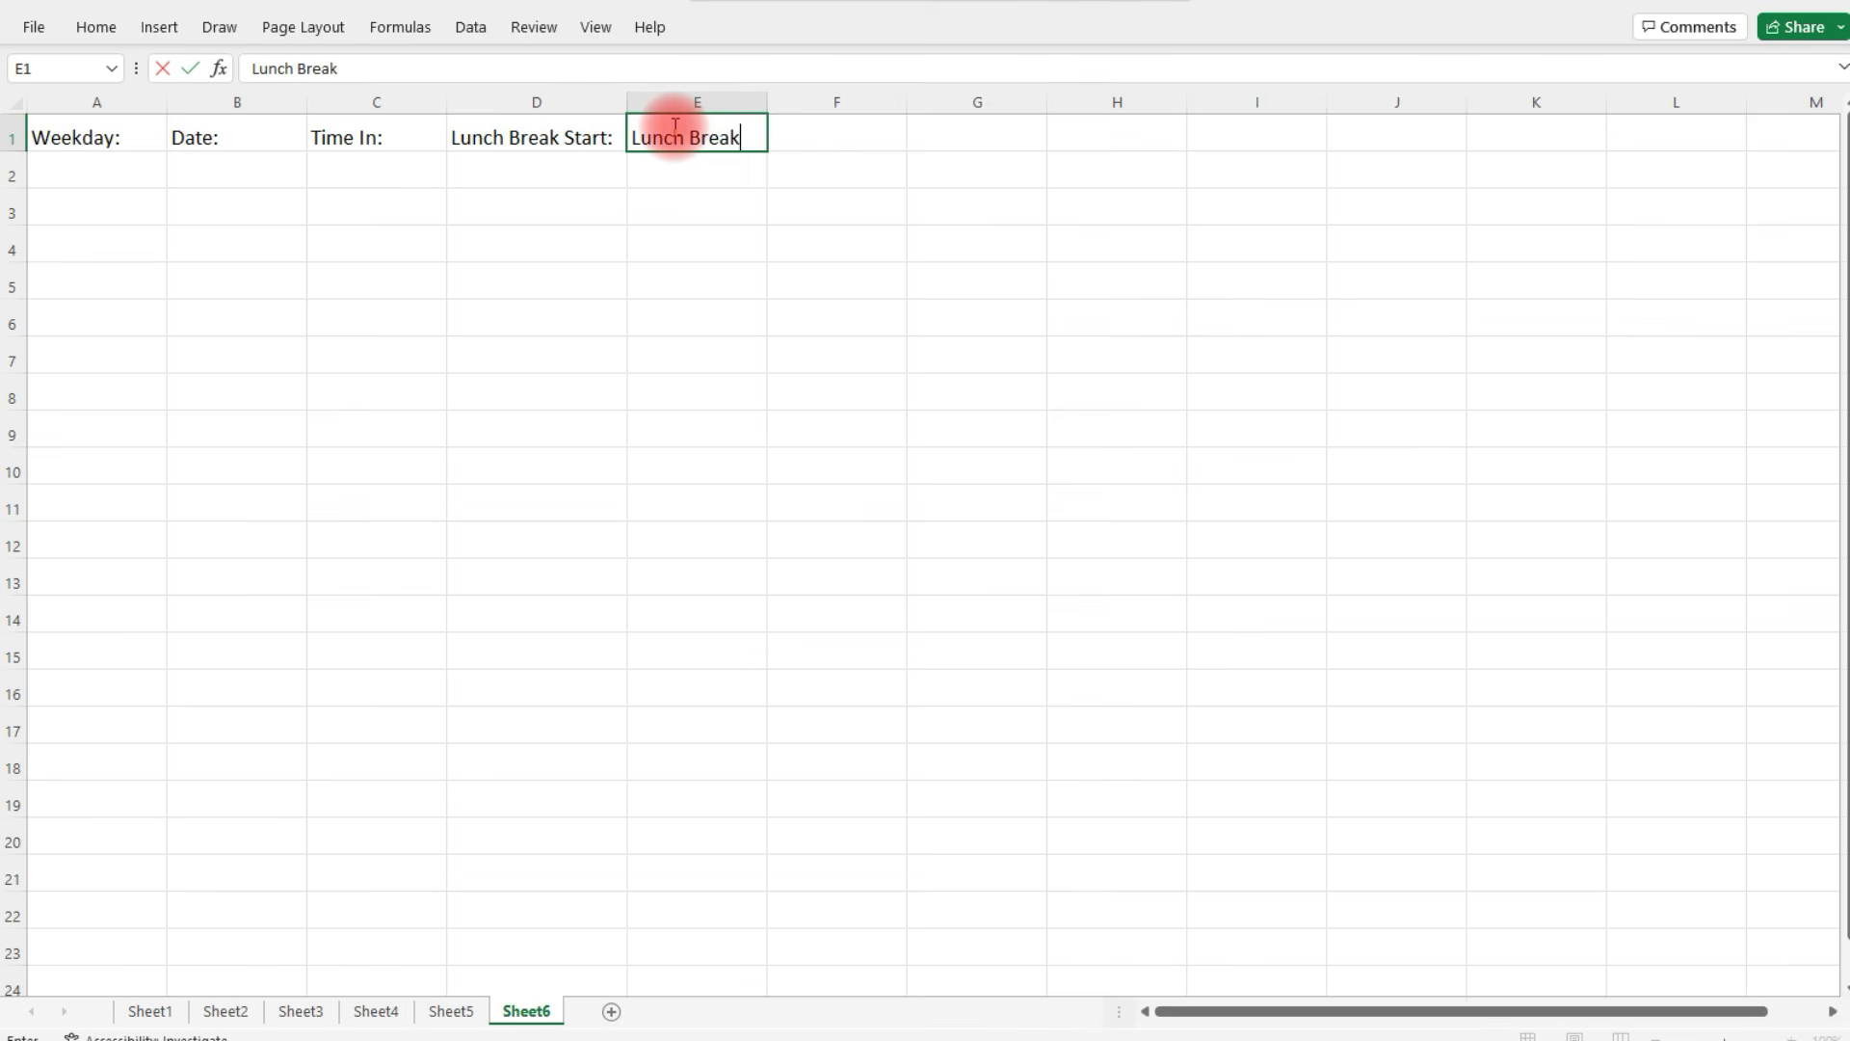
pyautogui.write(' End:')
pyautogui.press('Return')
pyautogui.moveTo(769, 101); pyautogui.dragTo(795, 102)
# Add the headers Time Out: in F1 and Hours Worked: in G1, widening column G to fit its text
pyautogui.click(826, 132)
pyautogui.write('Time Out:')
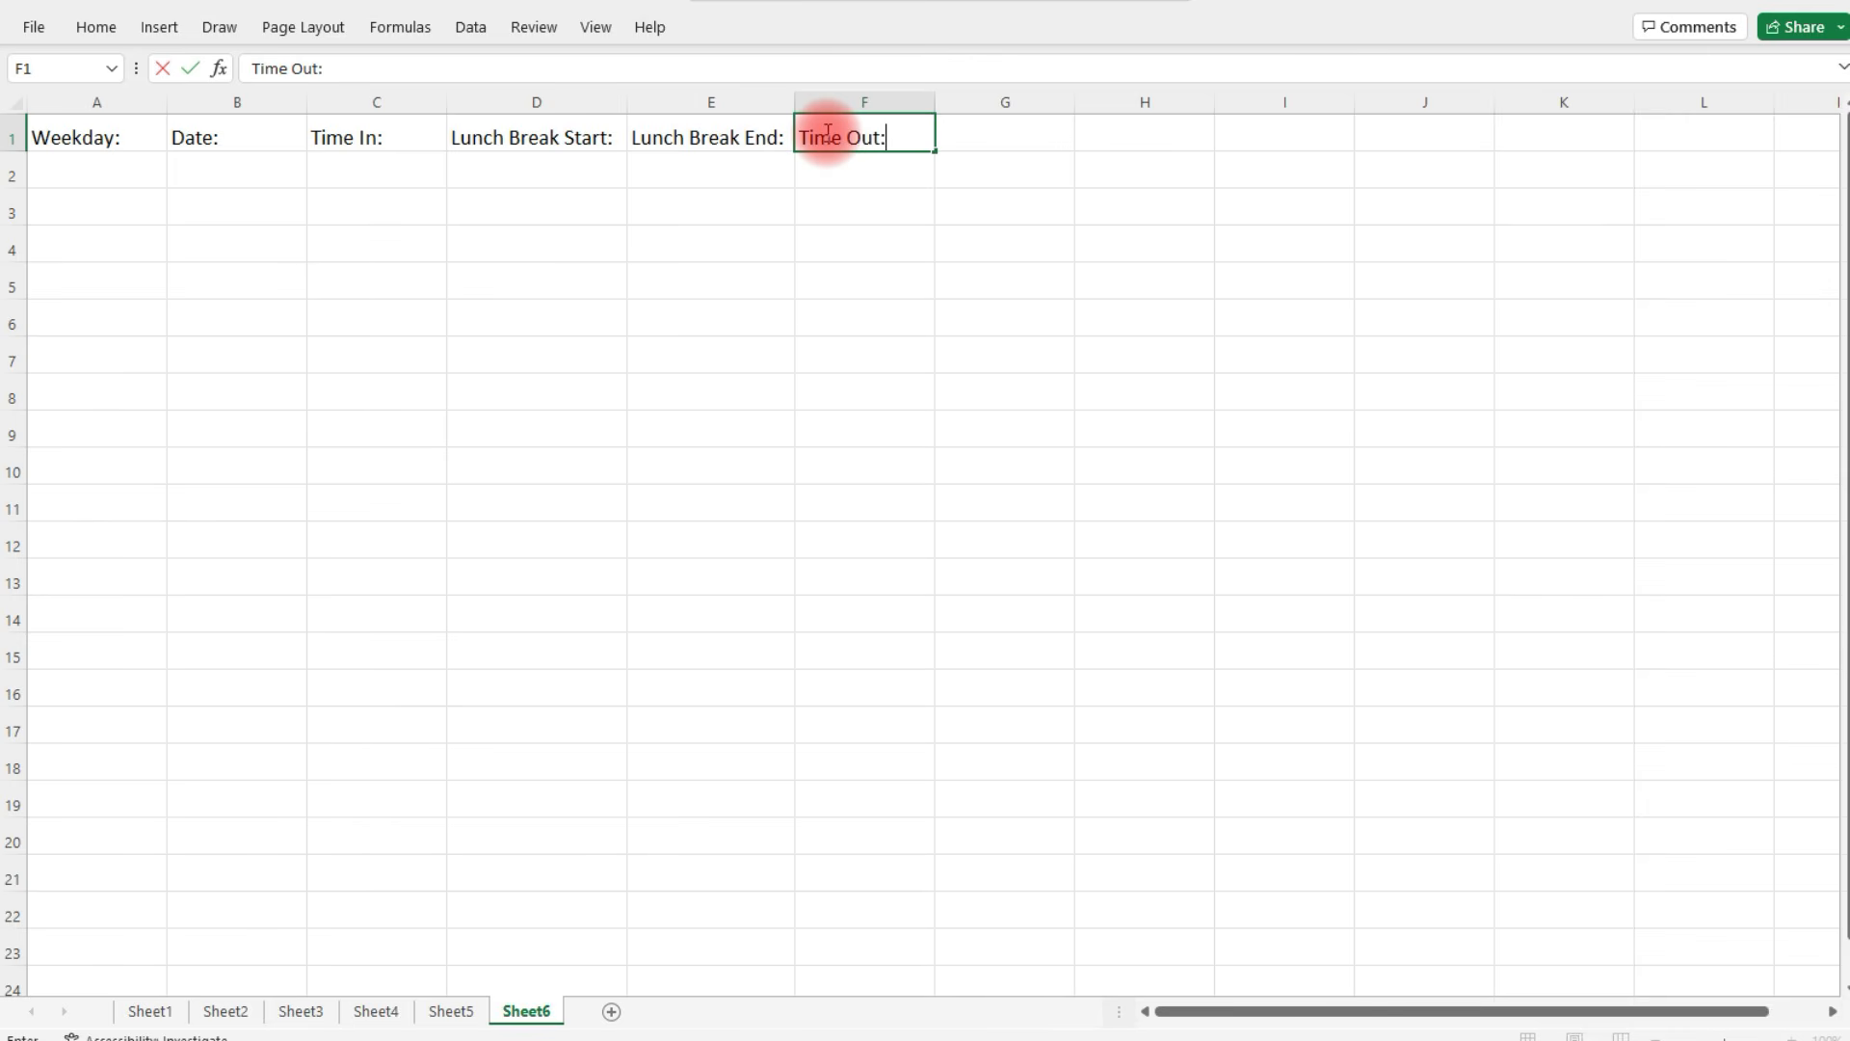
pyautogui.press('Tab')
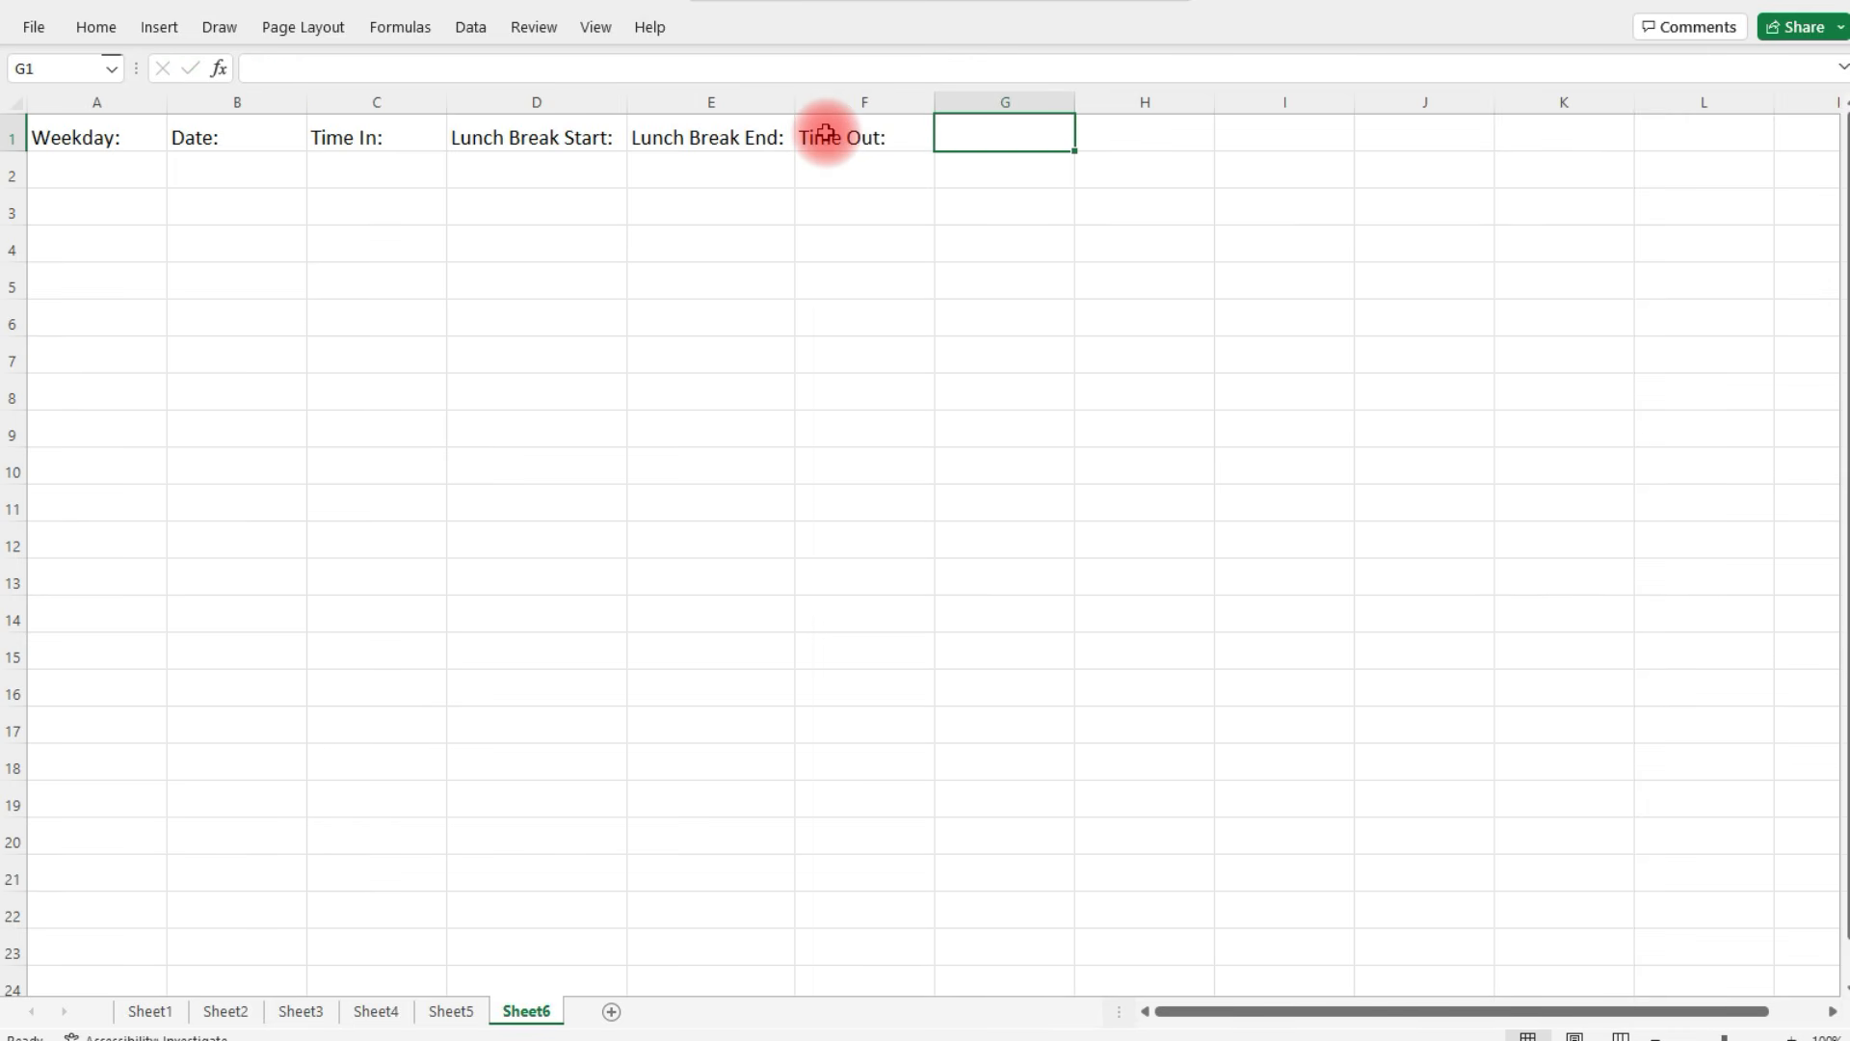
pyautogui.write('Hours')
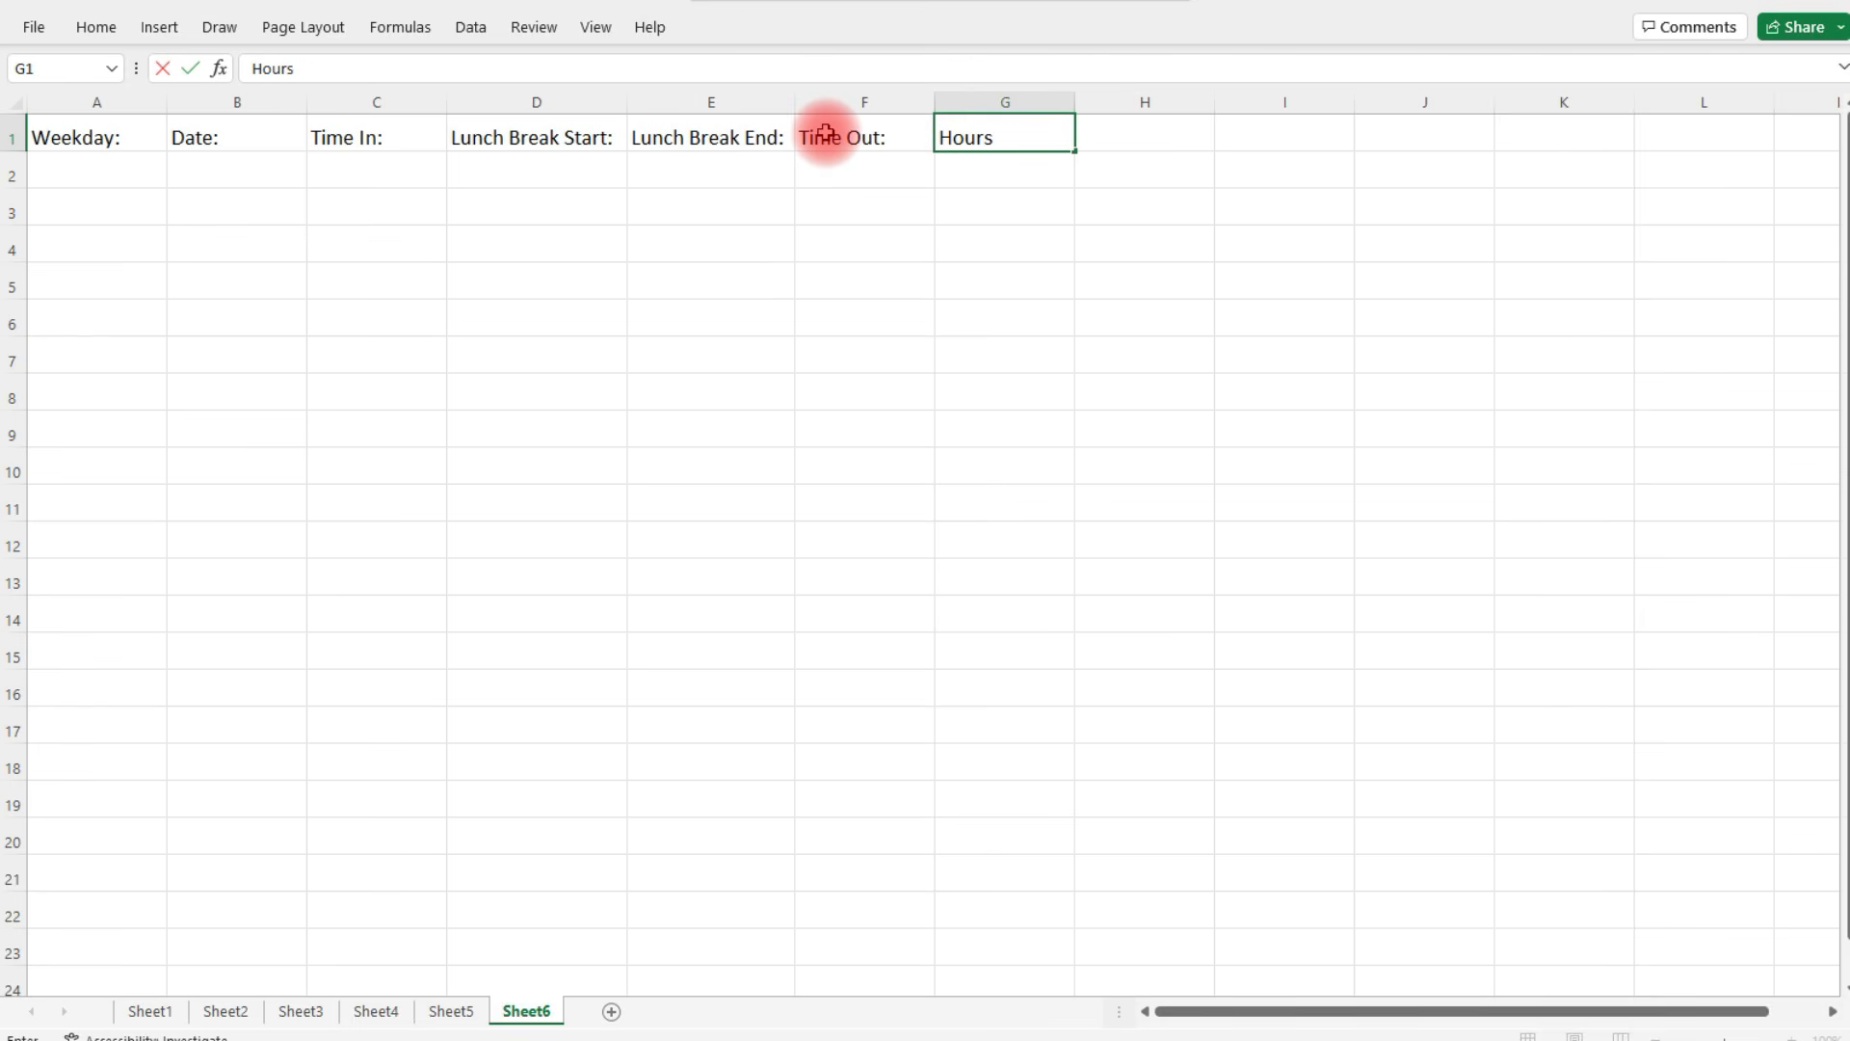
pyautogui.write(' Worked:')
pyautogui.press('Return')
pyautogui.moveTo(1076, 98); pyautogui.dragTo(1088, 98)
# Enter the label Employee Name: in I2, widen column I to fit, and enter the employee's name in I3
pyautogui.click(1262, 176)
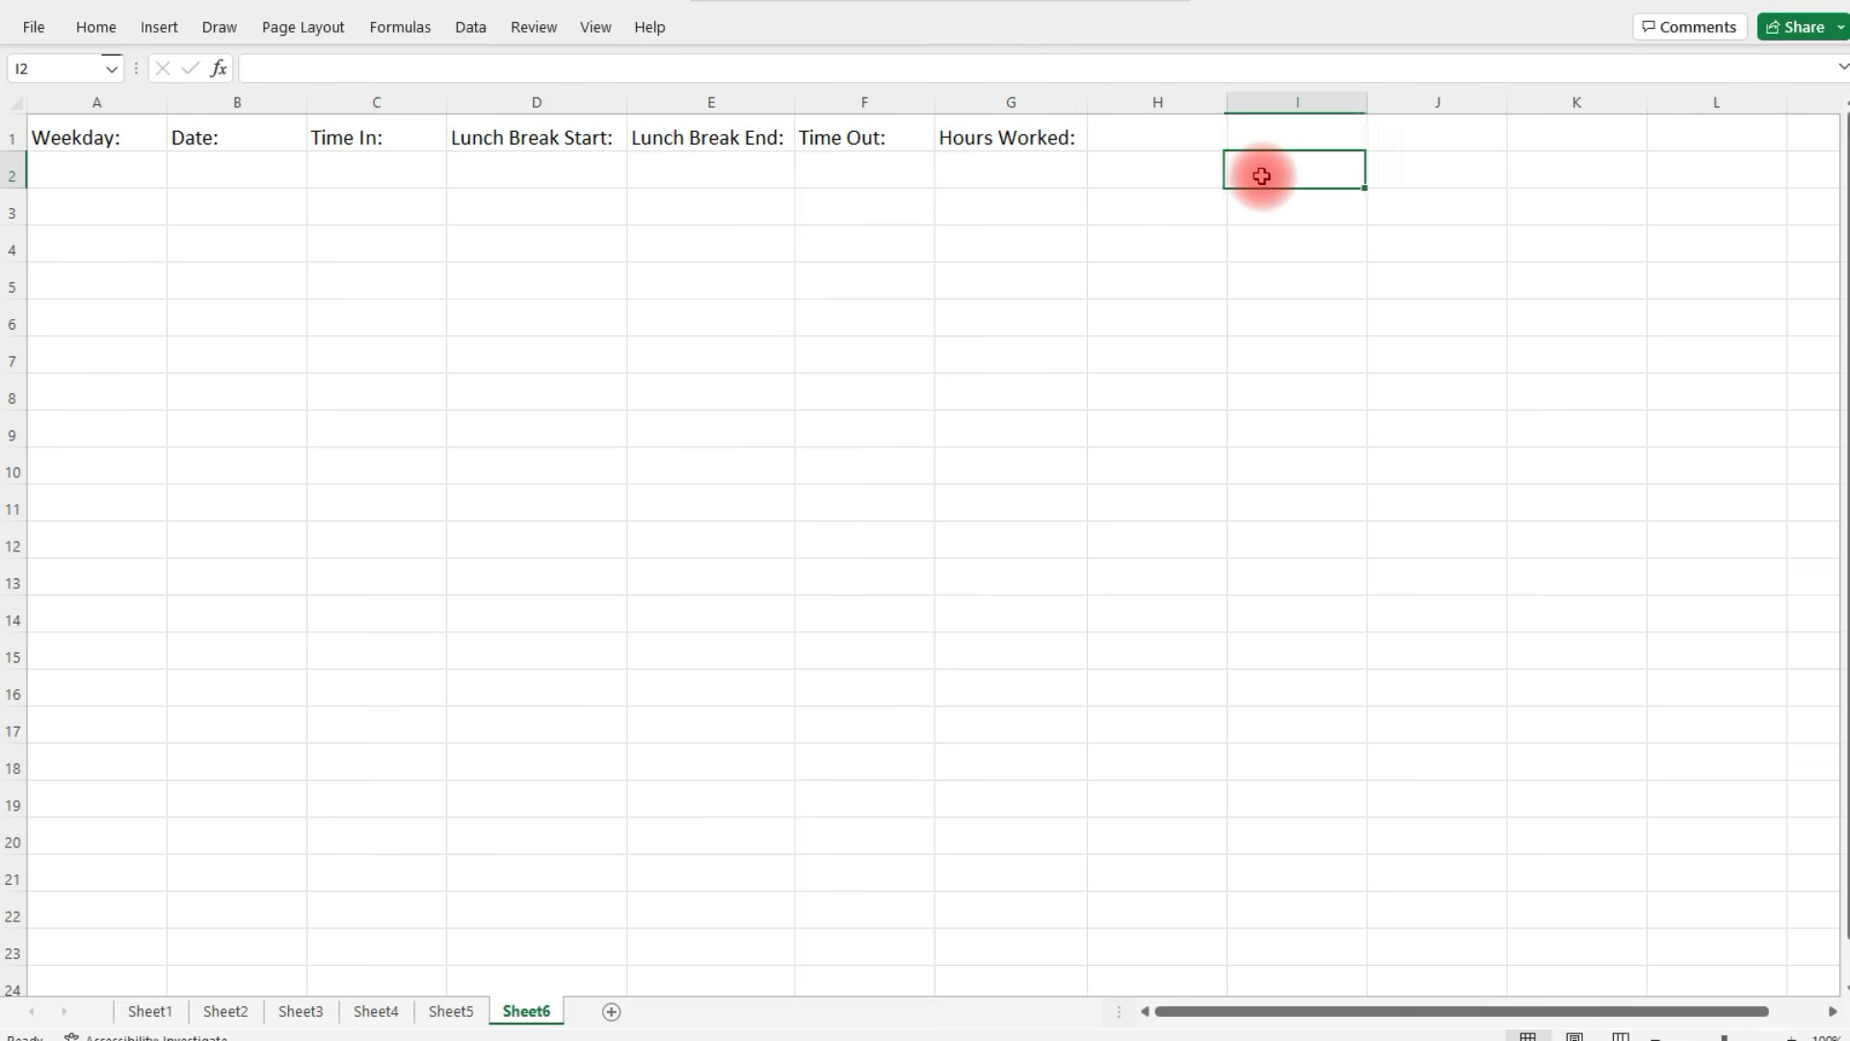
pyautogui.write('E')
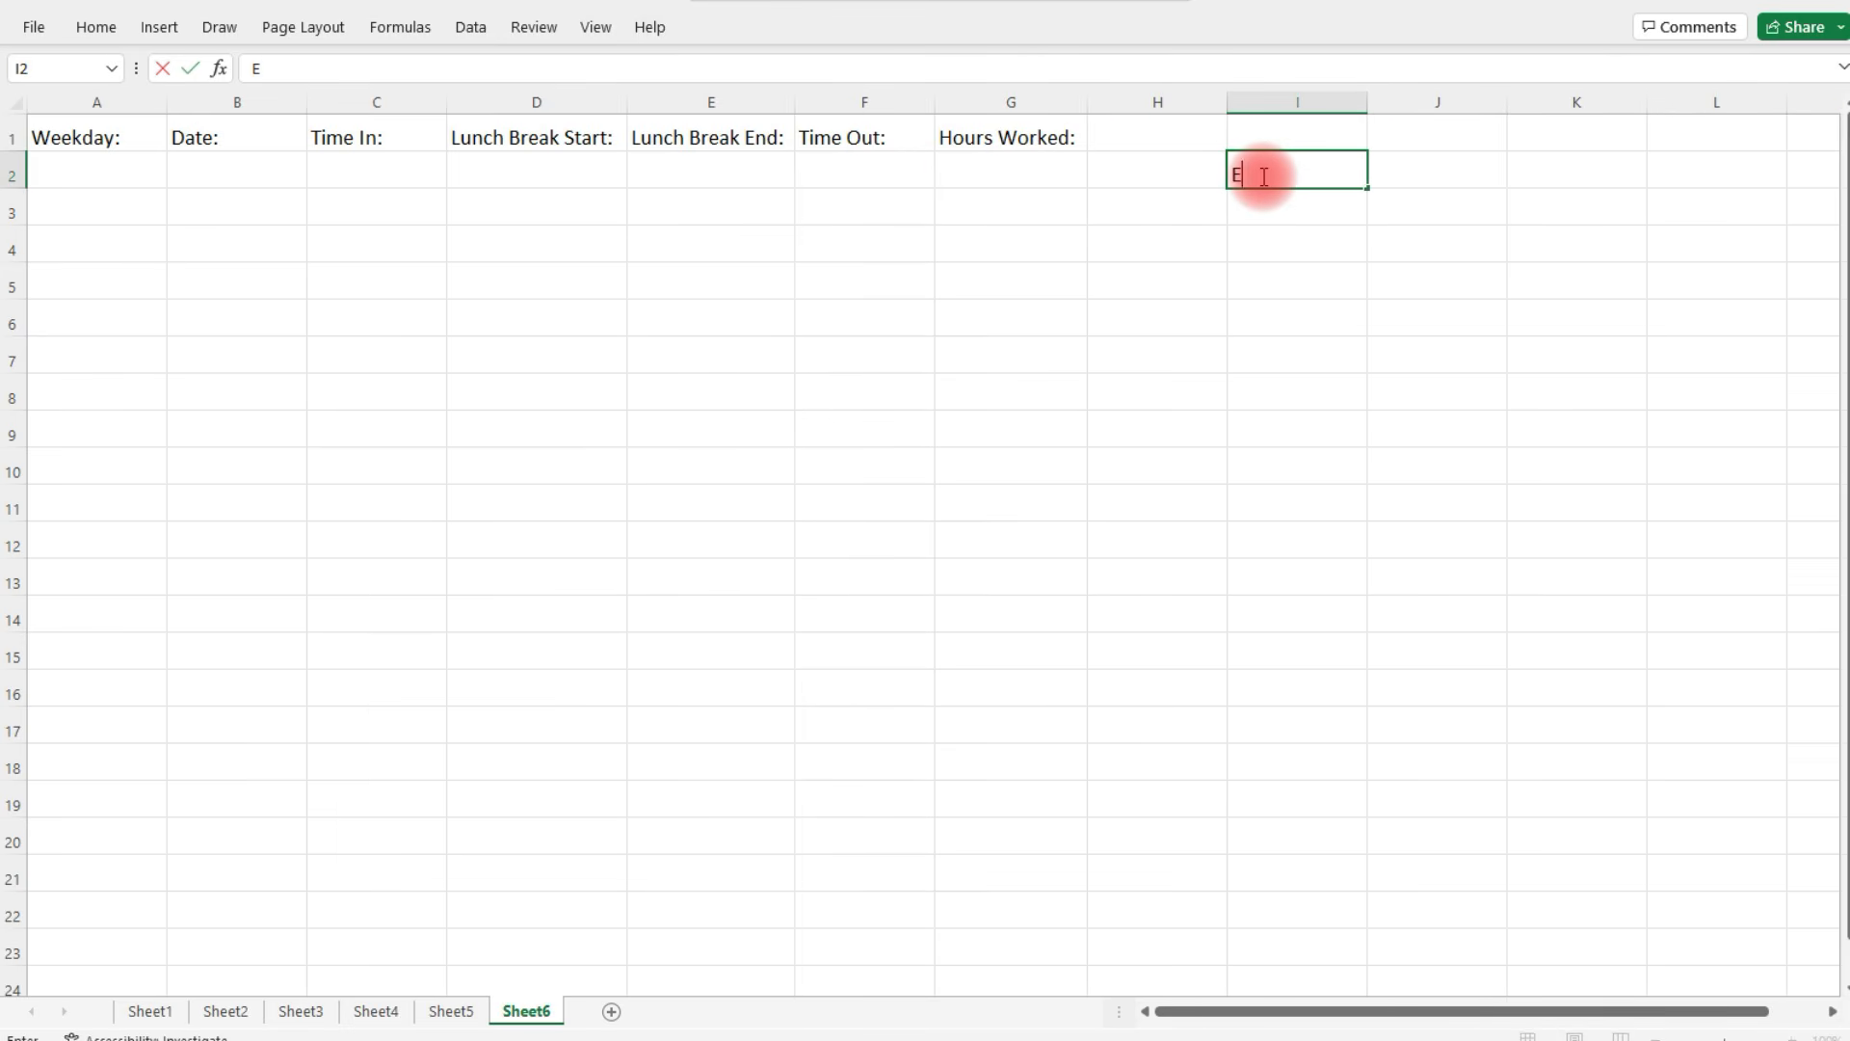
pyautogui.write('mployee Name:')
pyautogui.press('Return')
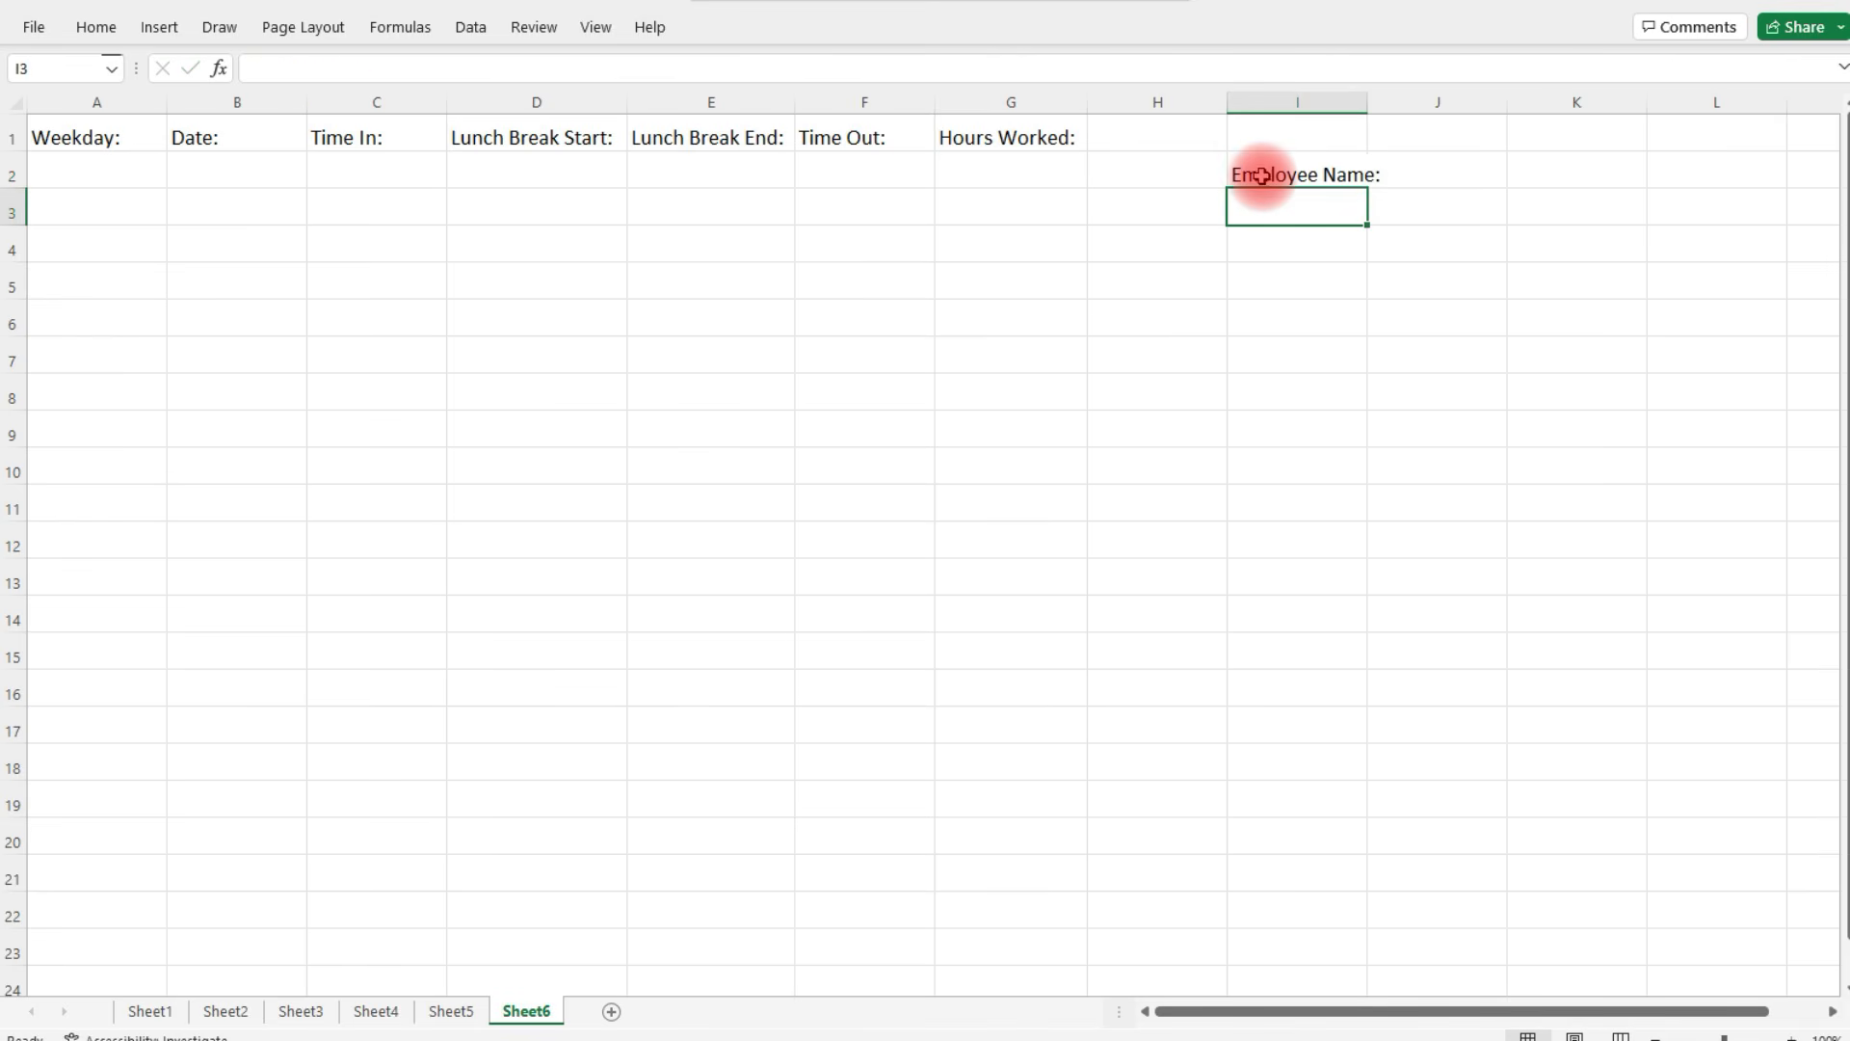
pyautogui.moveTo(1368, 100); pyautogui.dragTo(1391, 98)
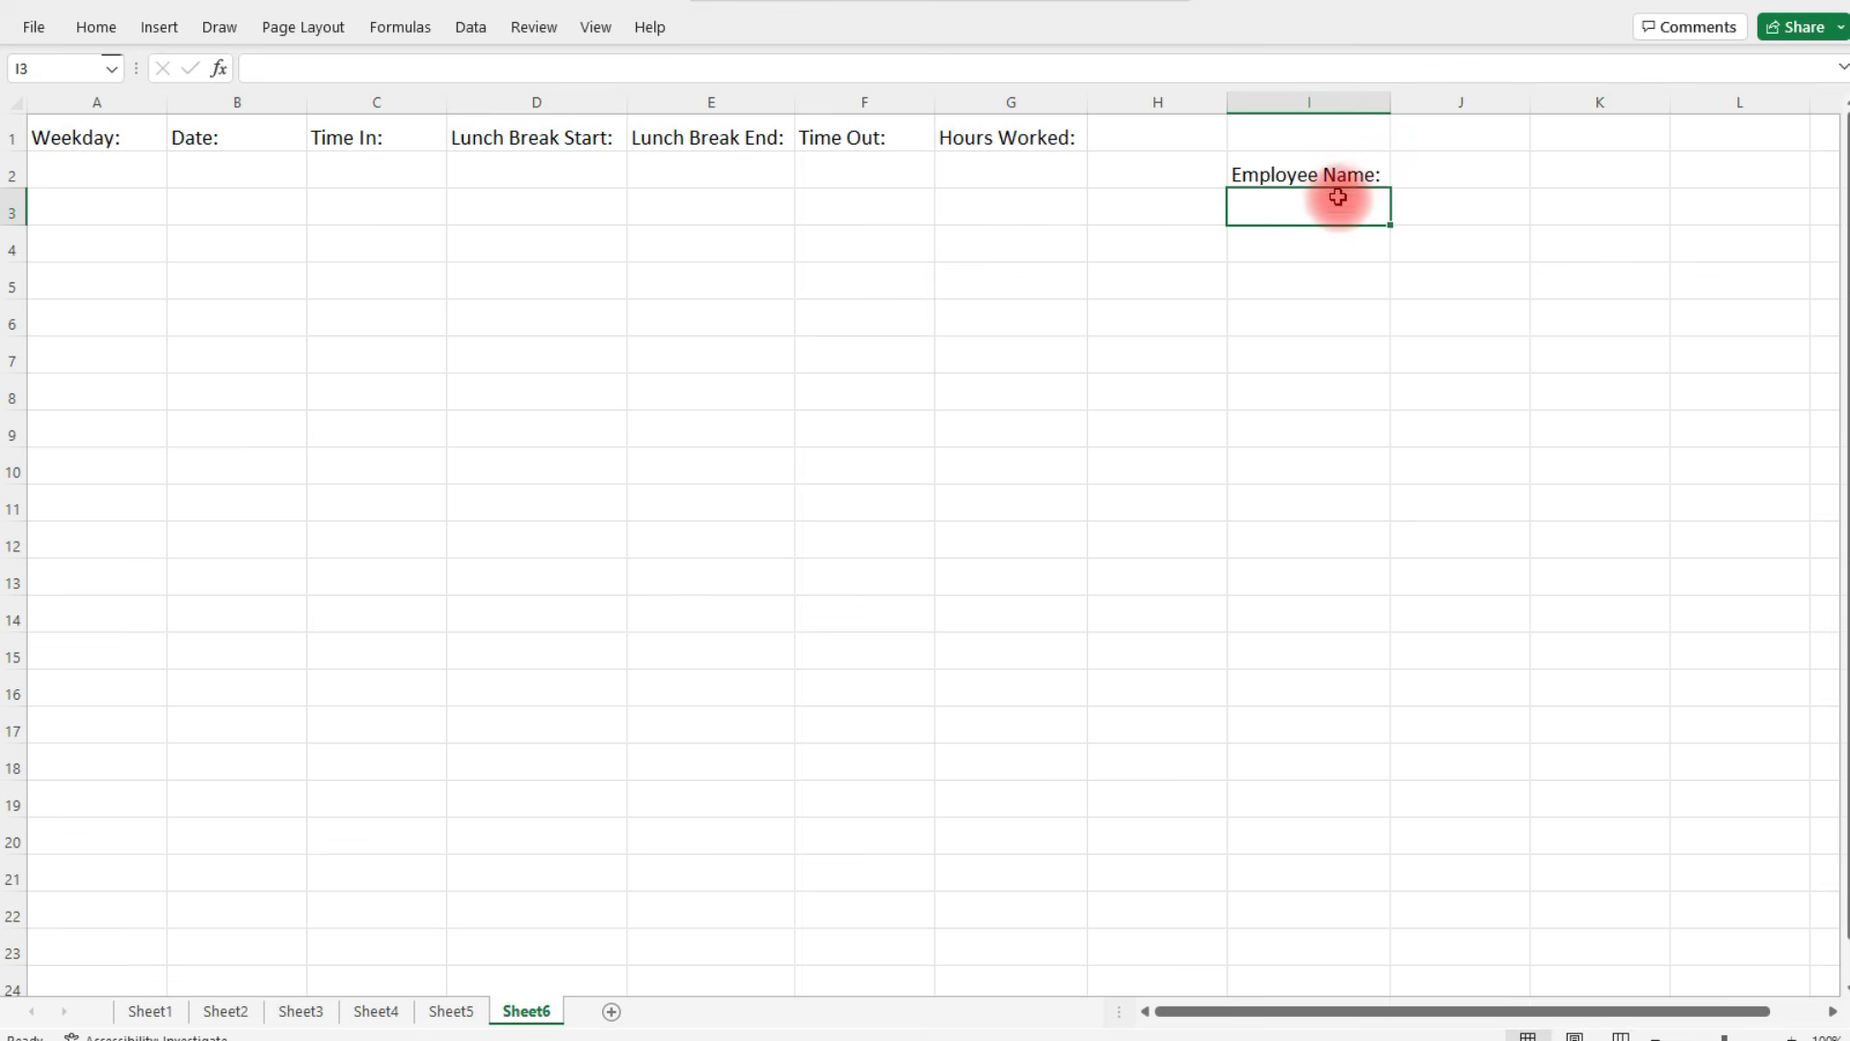
pyautogui.write('Michael')
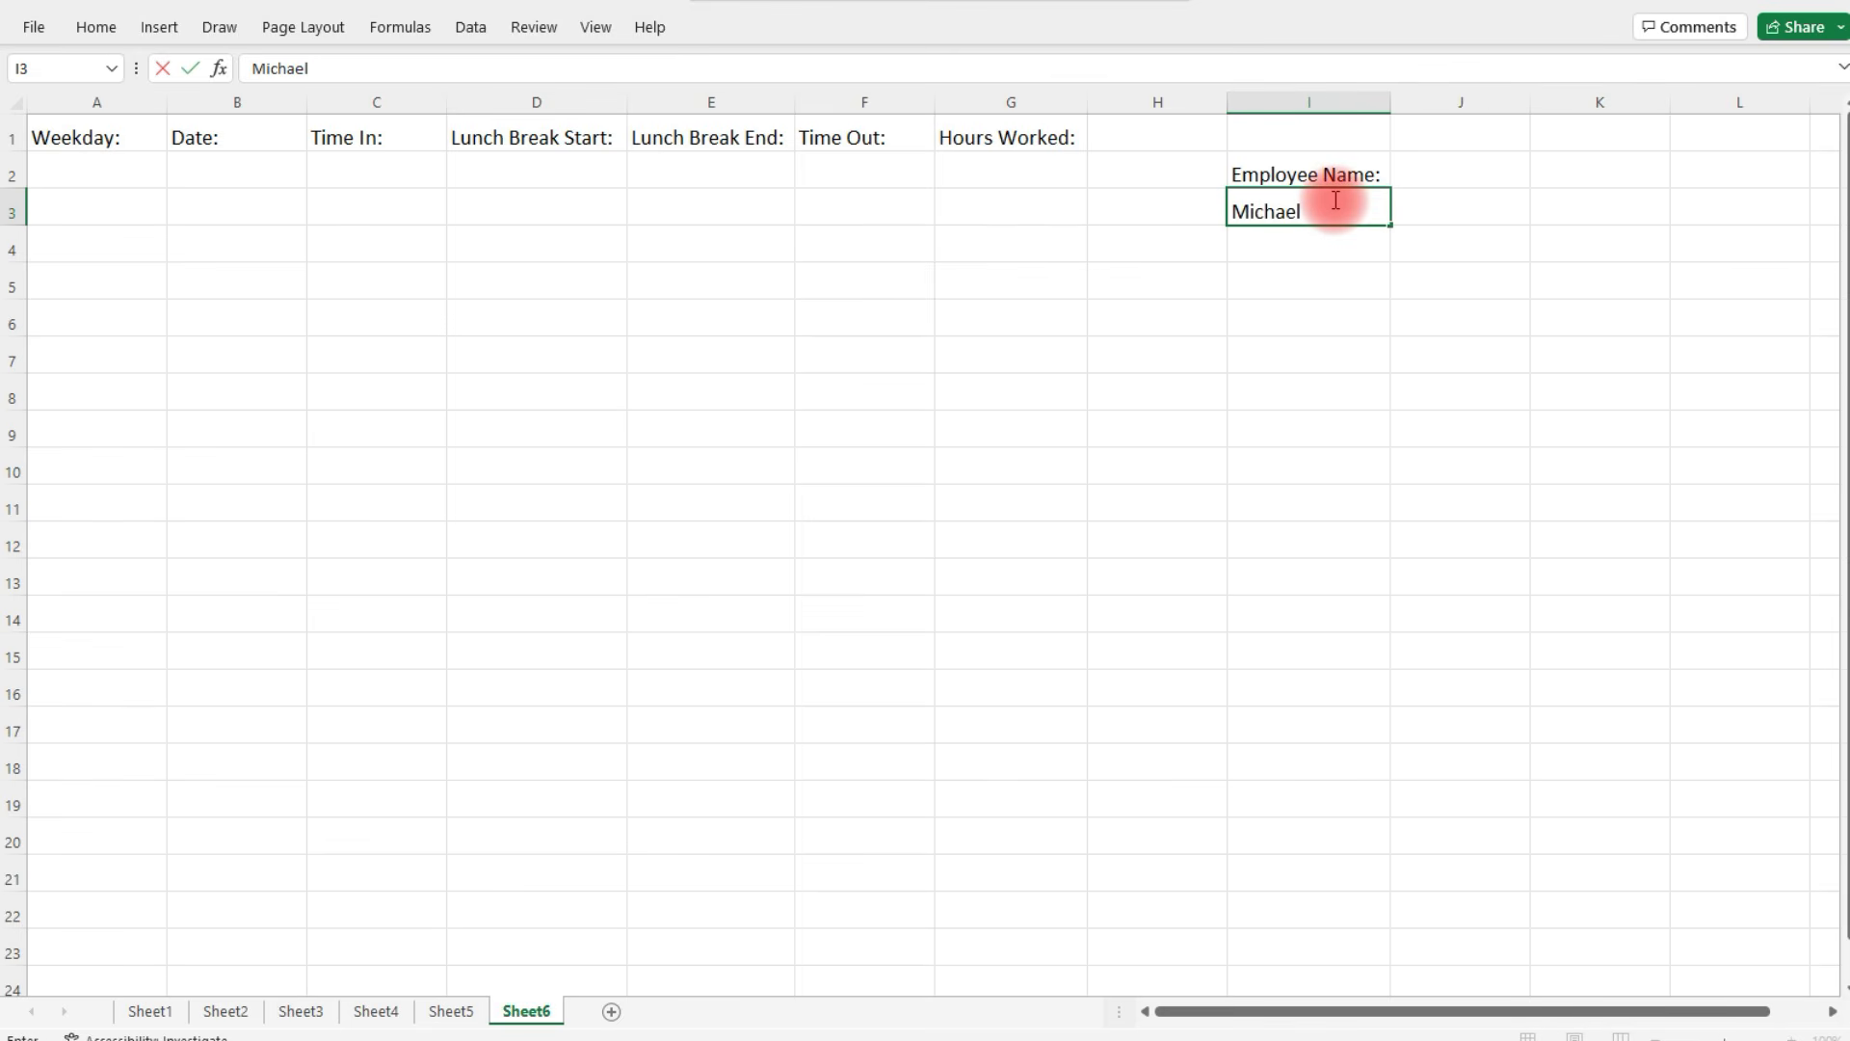
pyautogui.write(' S.')
# Enter the label Hourly Rate: in K2 and the rate $40.00 in K3
pyautogui.press('Right')
pyautogui.press('Right')
pyautogui.press('Up')
pyautogui.write('Hourly')
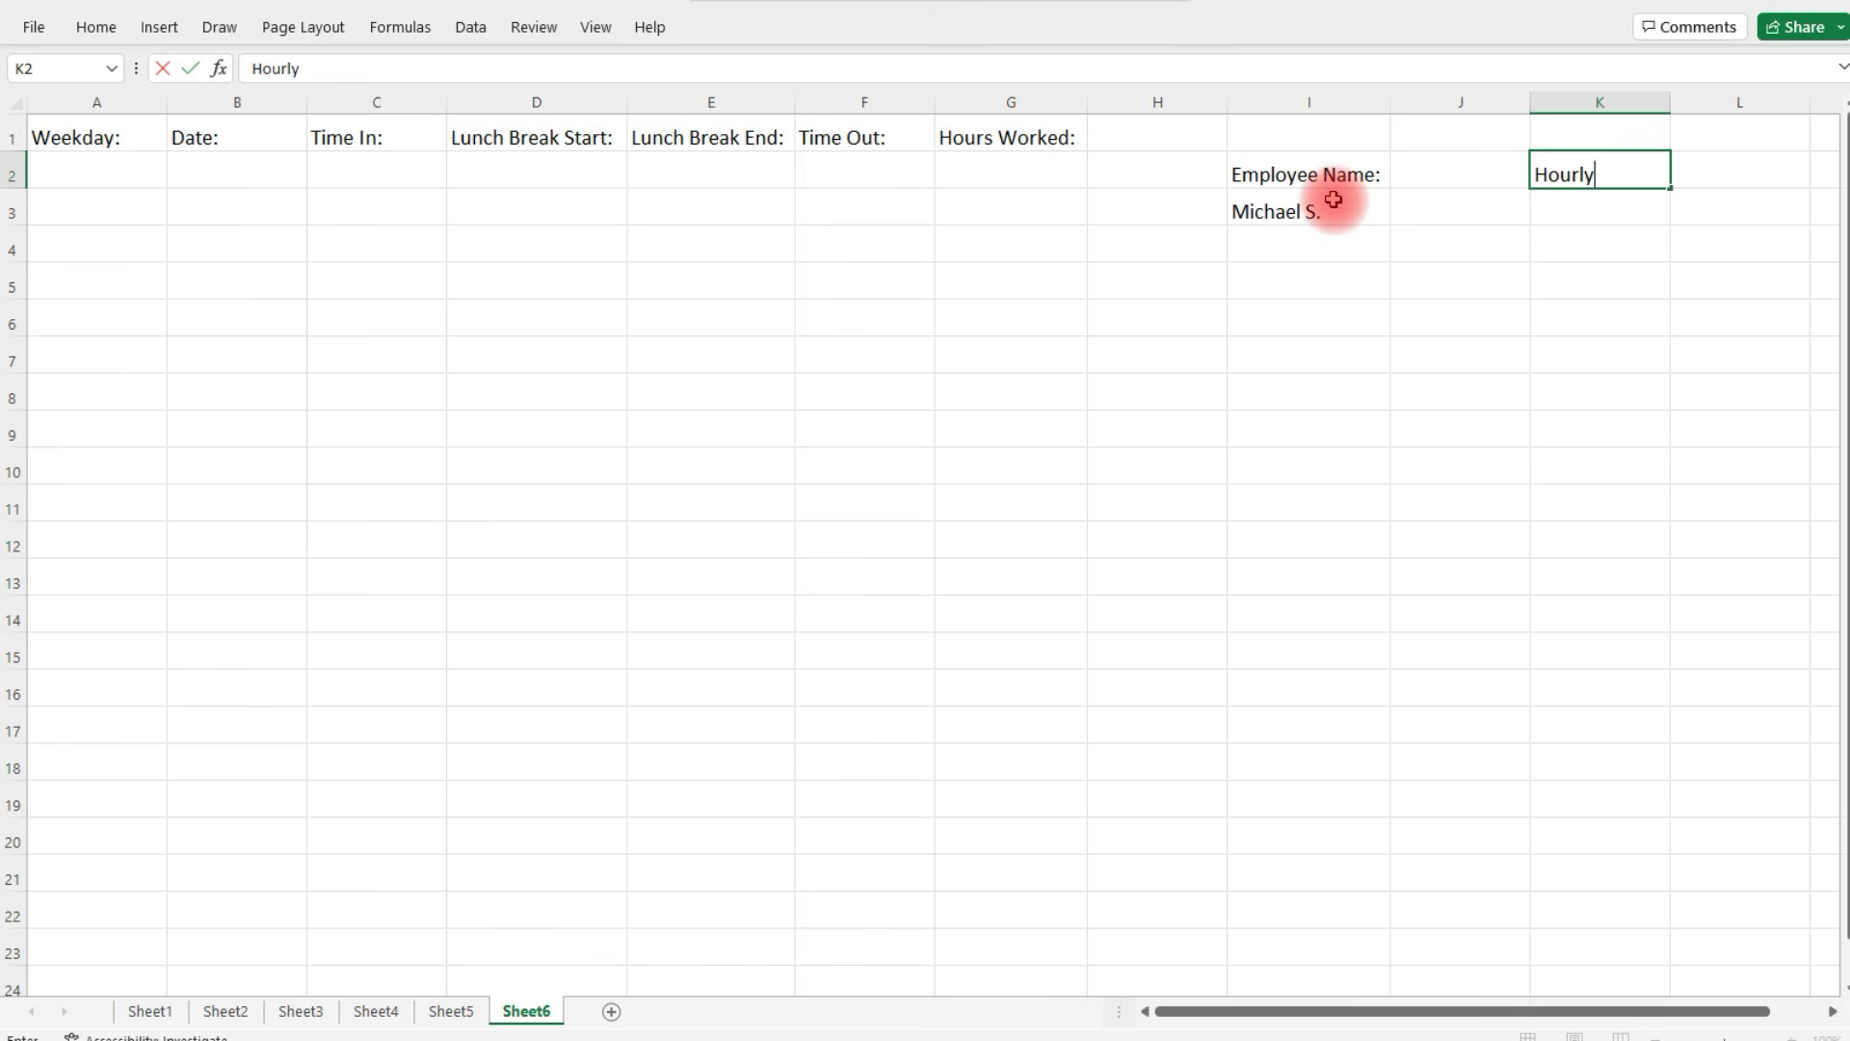
pyautogui.write(' Rate:')
pyautogui.press('Return')
pyautogui.write('$40.00')
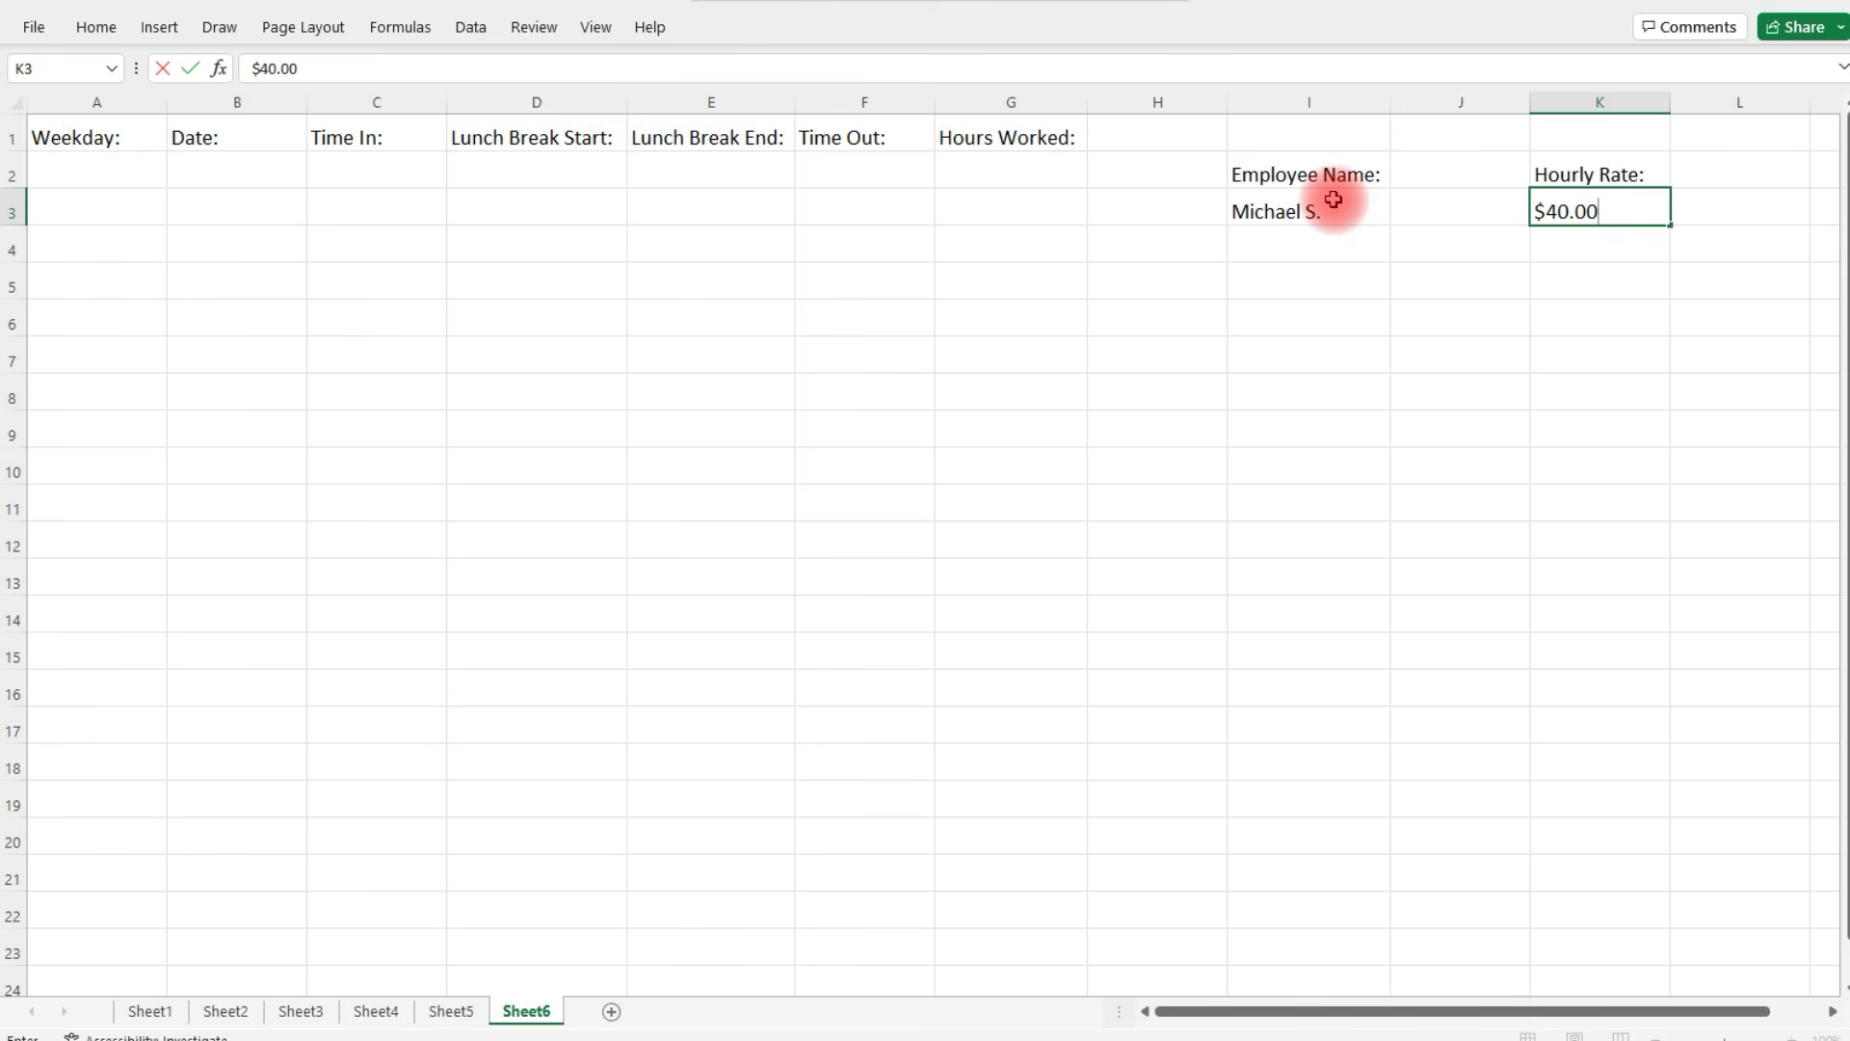
pyautogui.press('Return')
# Format the Employee Name: label in I2 as bold with a light green fill
pyautogui.click(1334, 176)
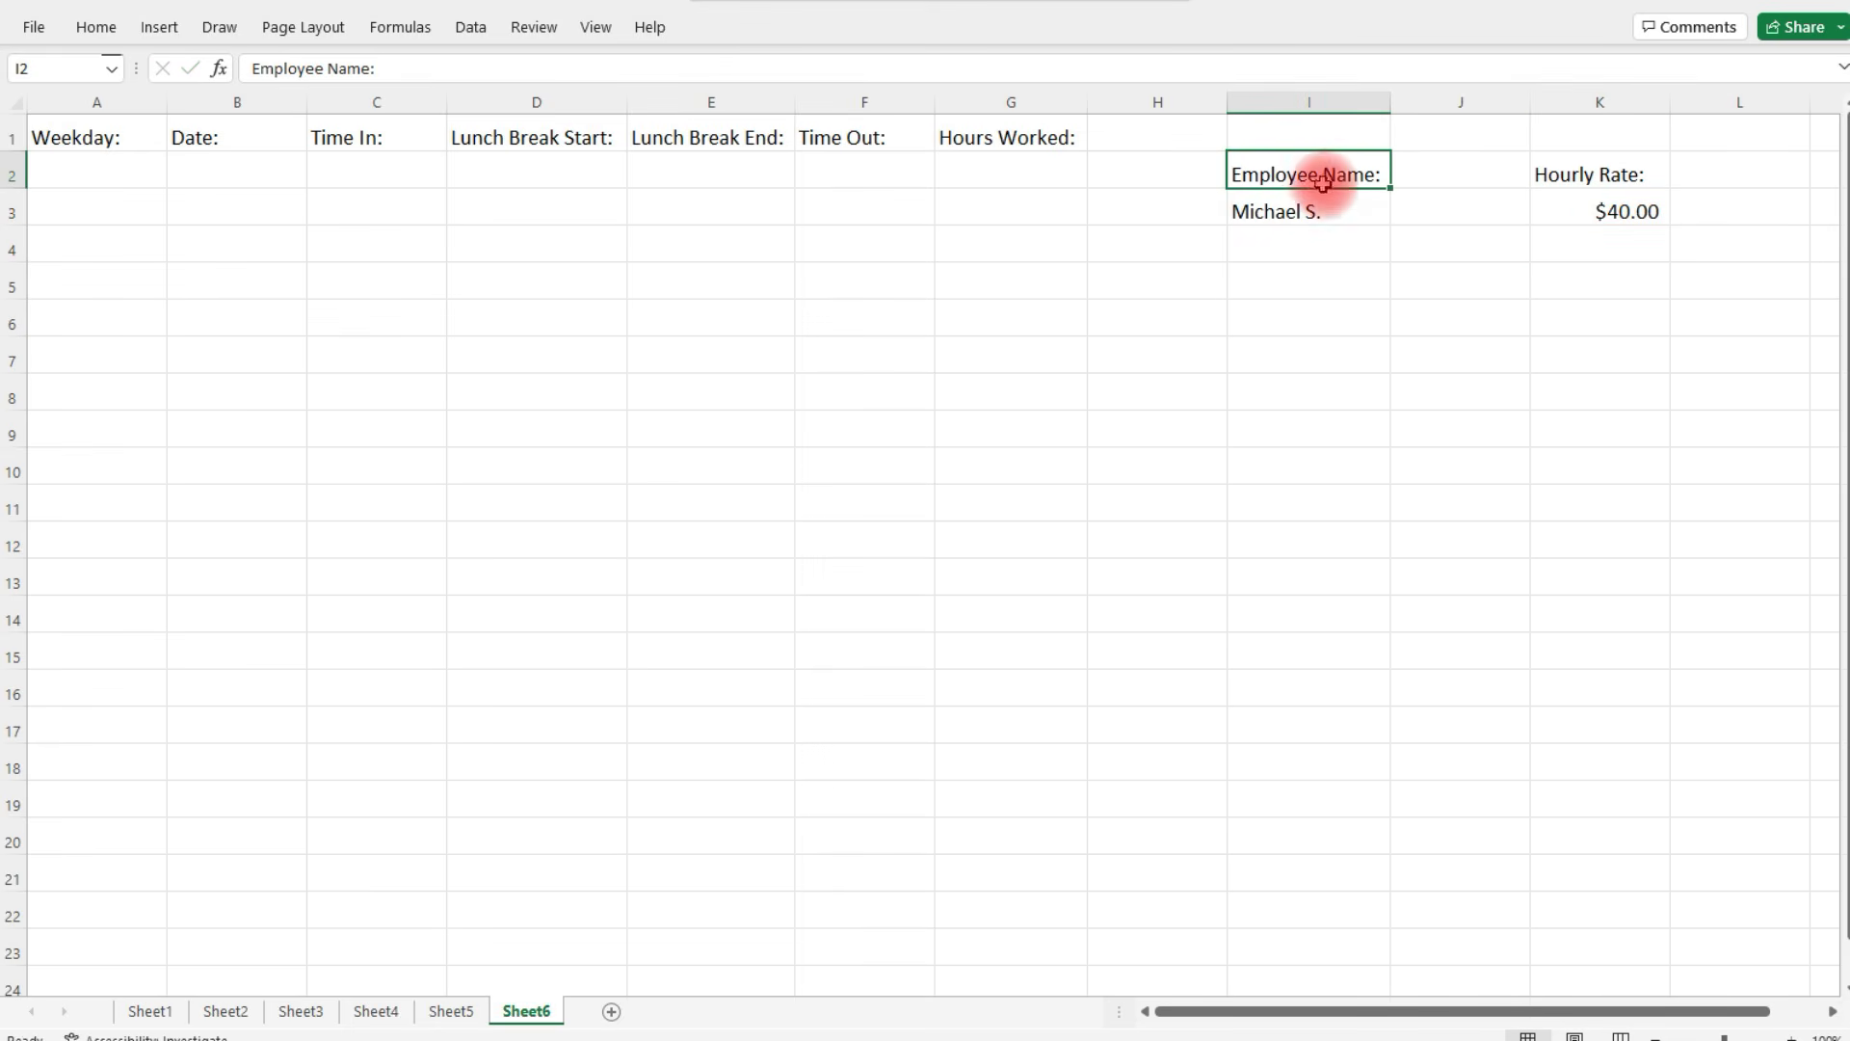
pyautogui.click(89, 27)
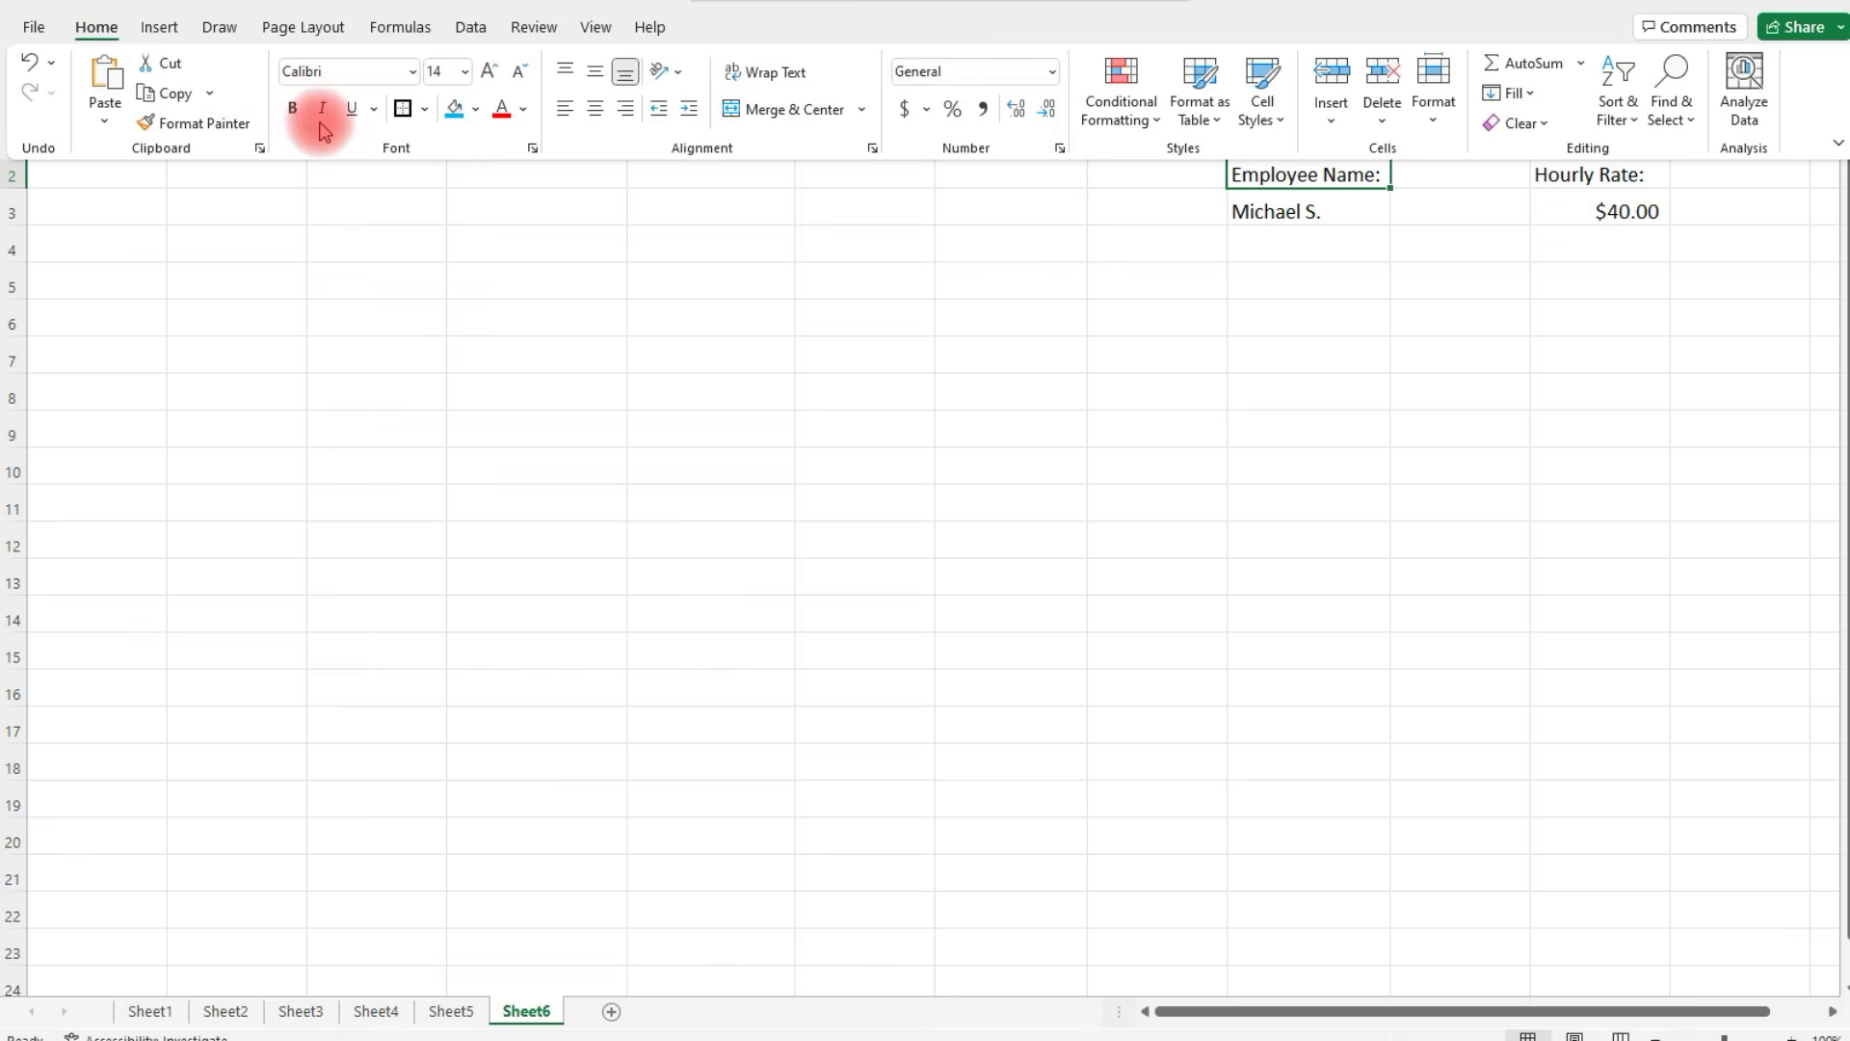
pyautogui.click(292, 108)
pyautogui.click(479, 113)
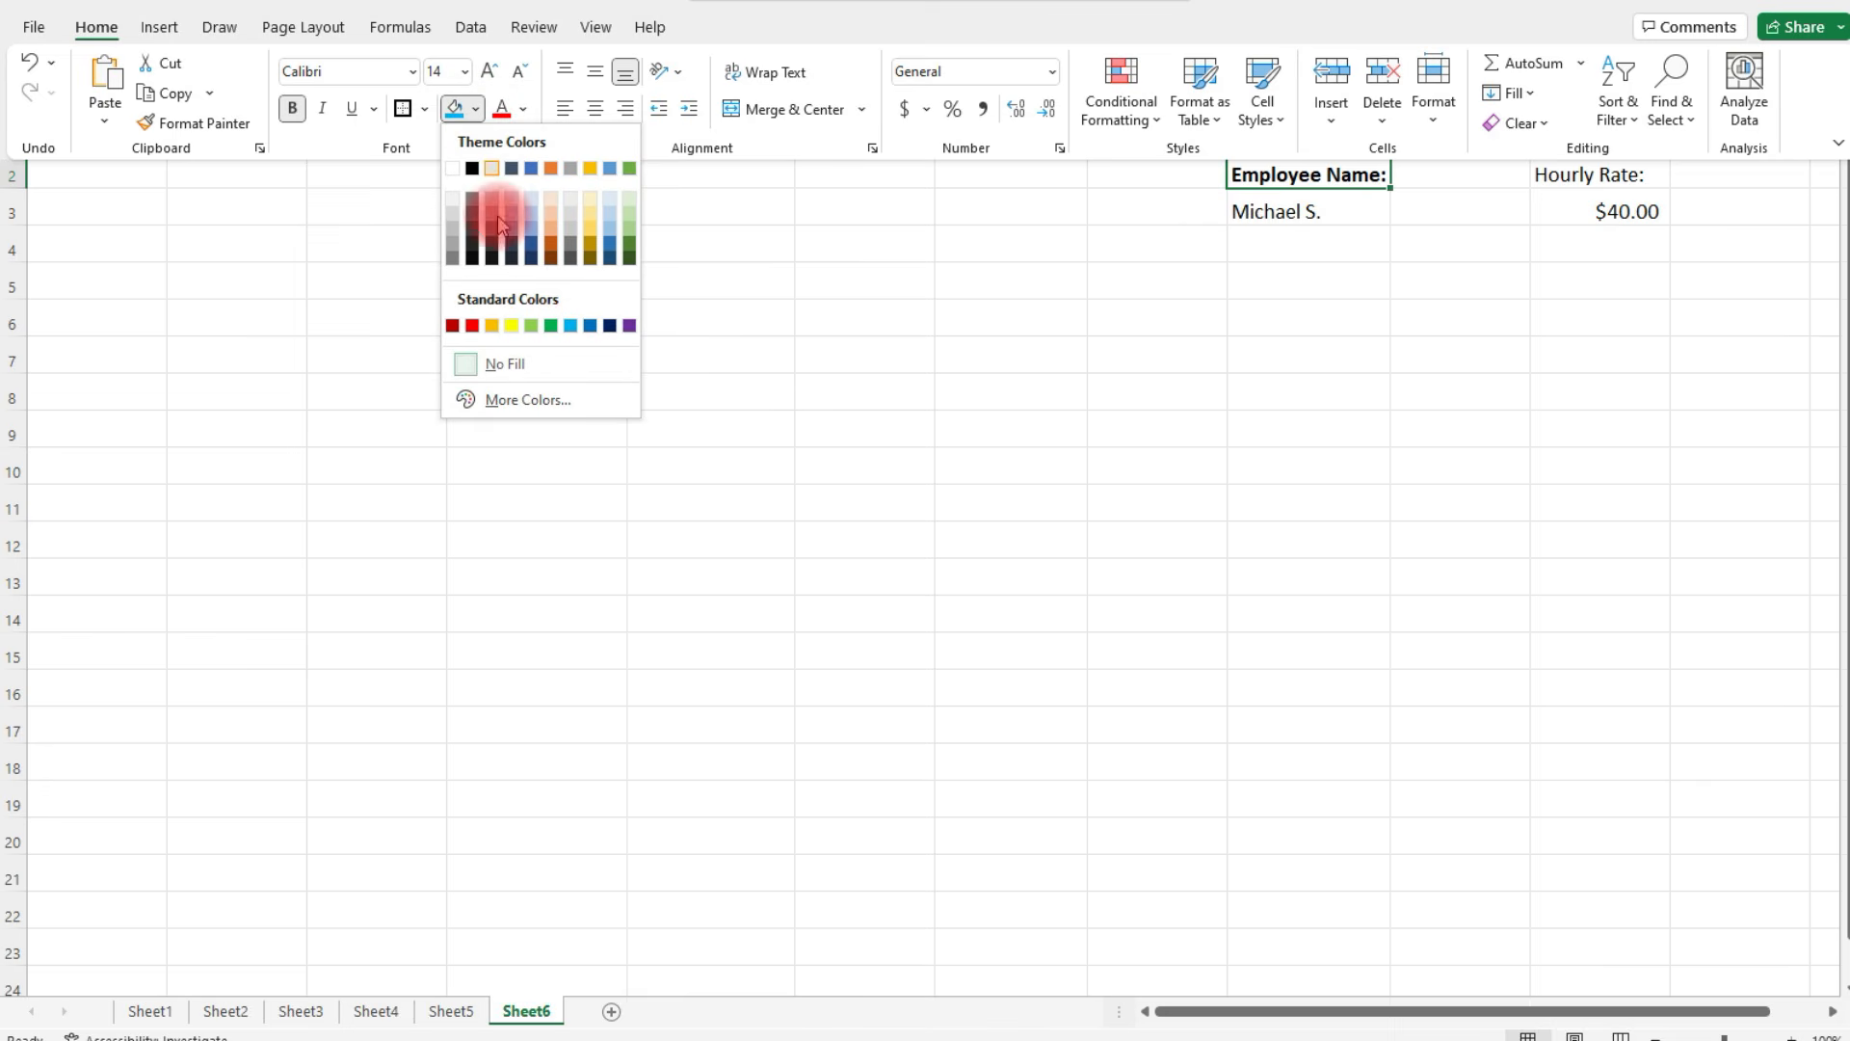
pyautogui.click(536, 323)
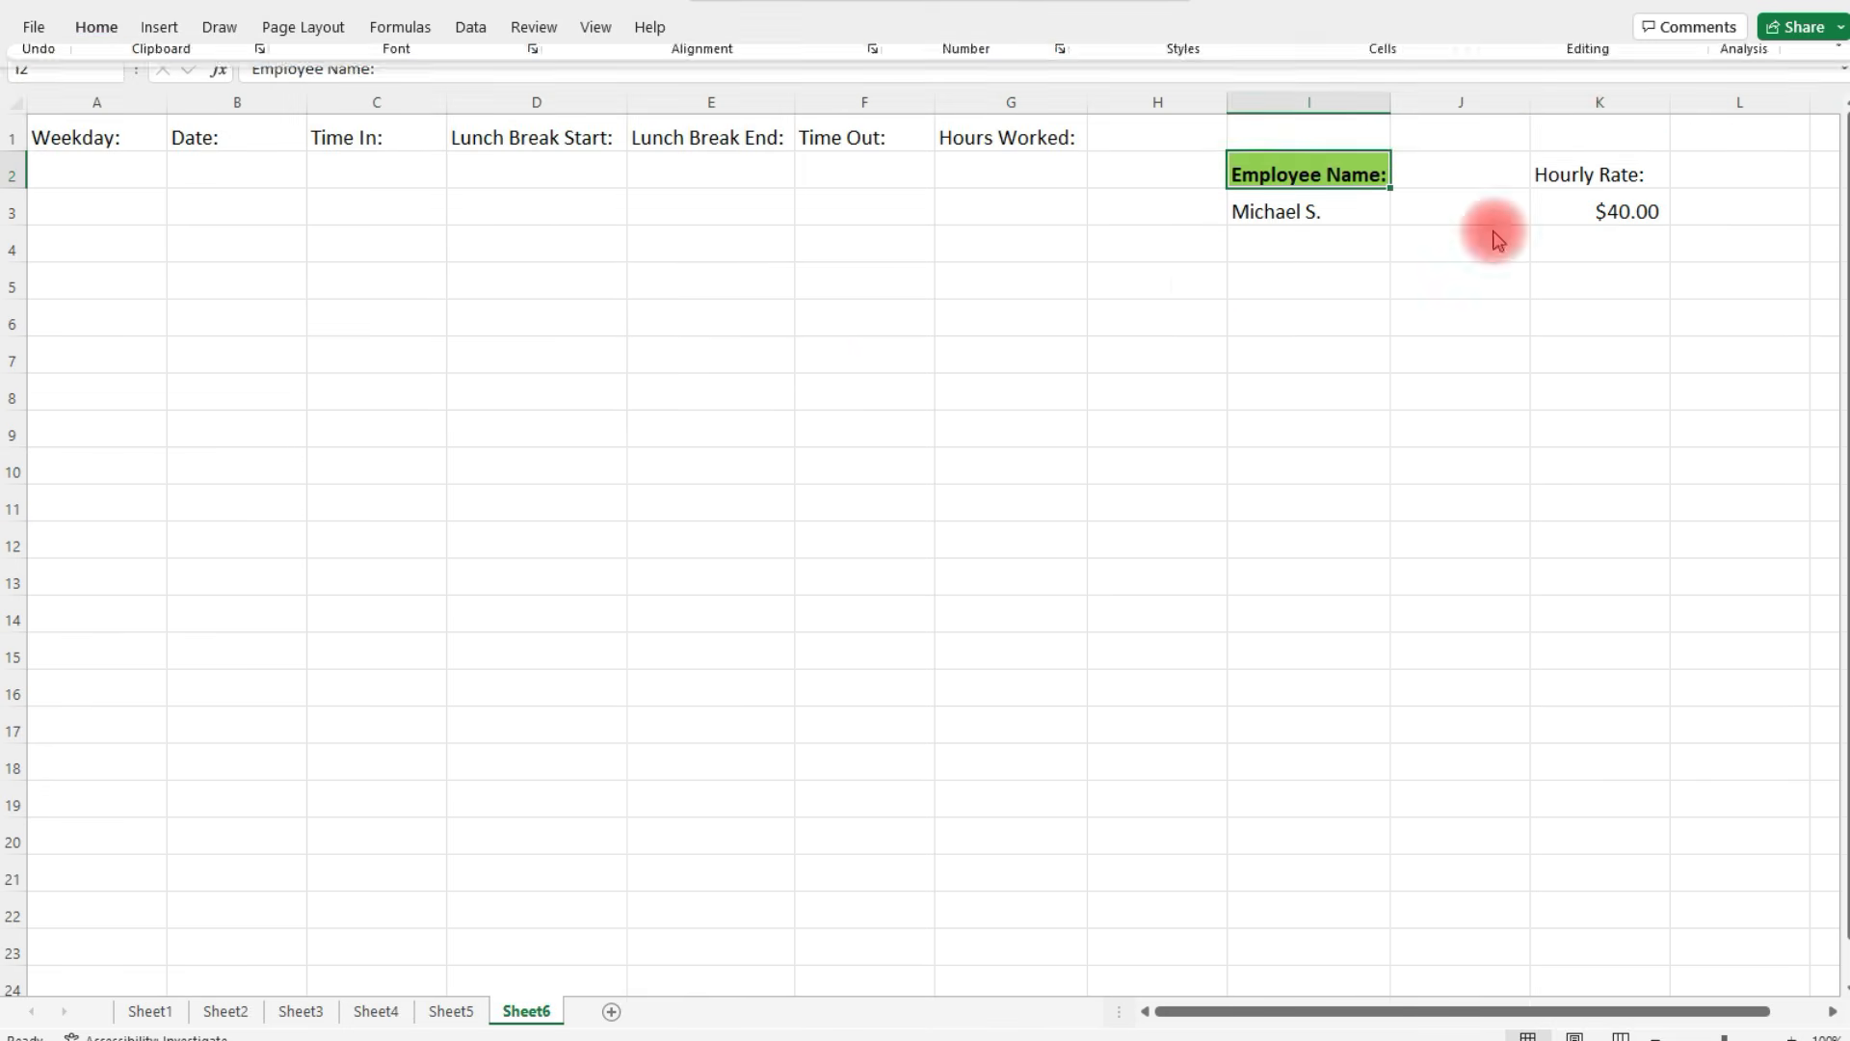
# Give the Hourly Rate: label in K2 the same light green fill and bold text
pyautogui.click(1628, 172)
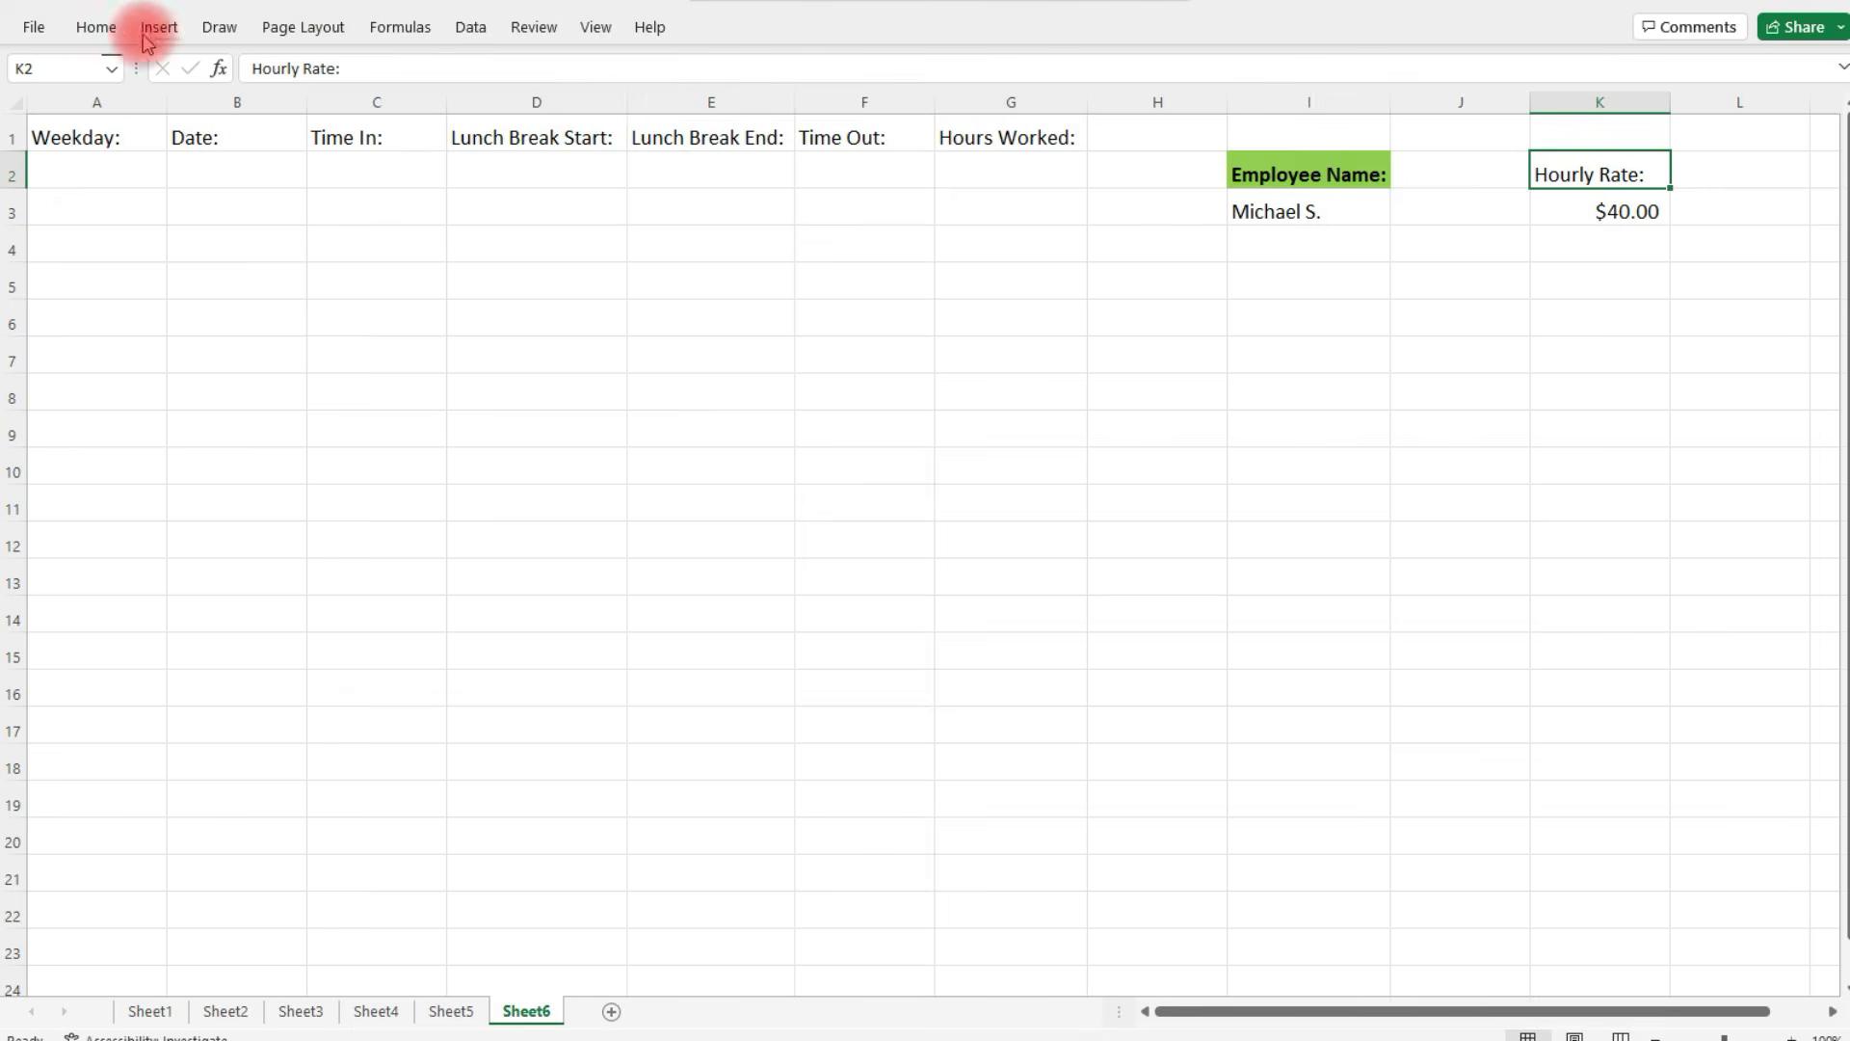
pyautogui.click(96, 27)
pyautogui.click(454, 108)
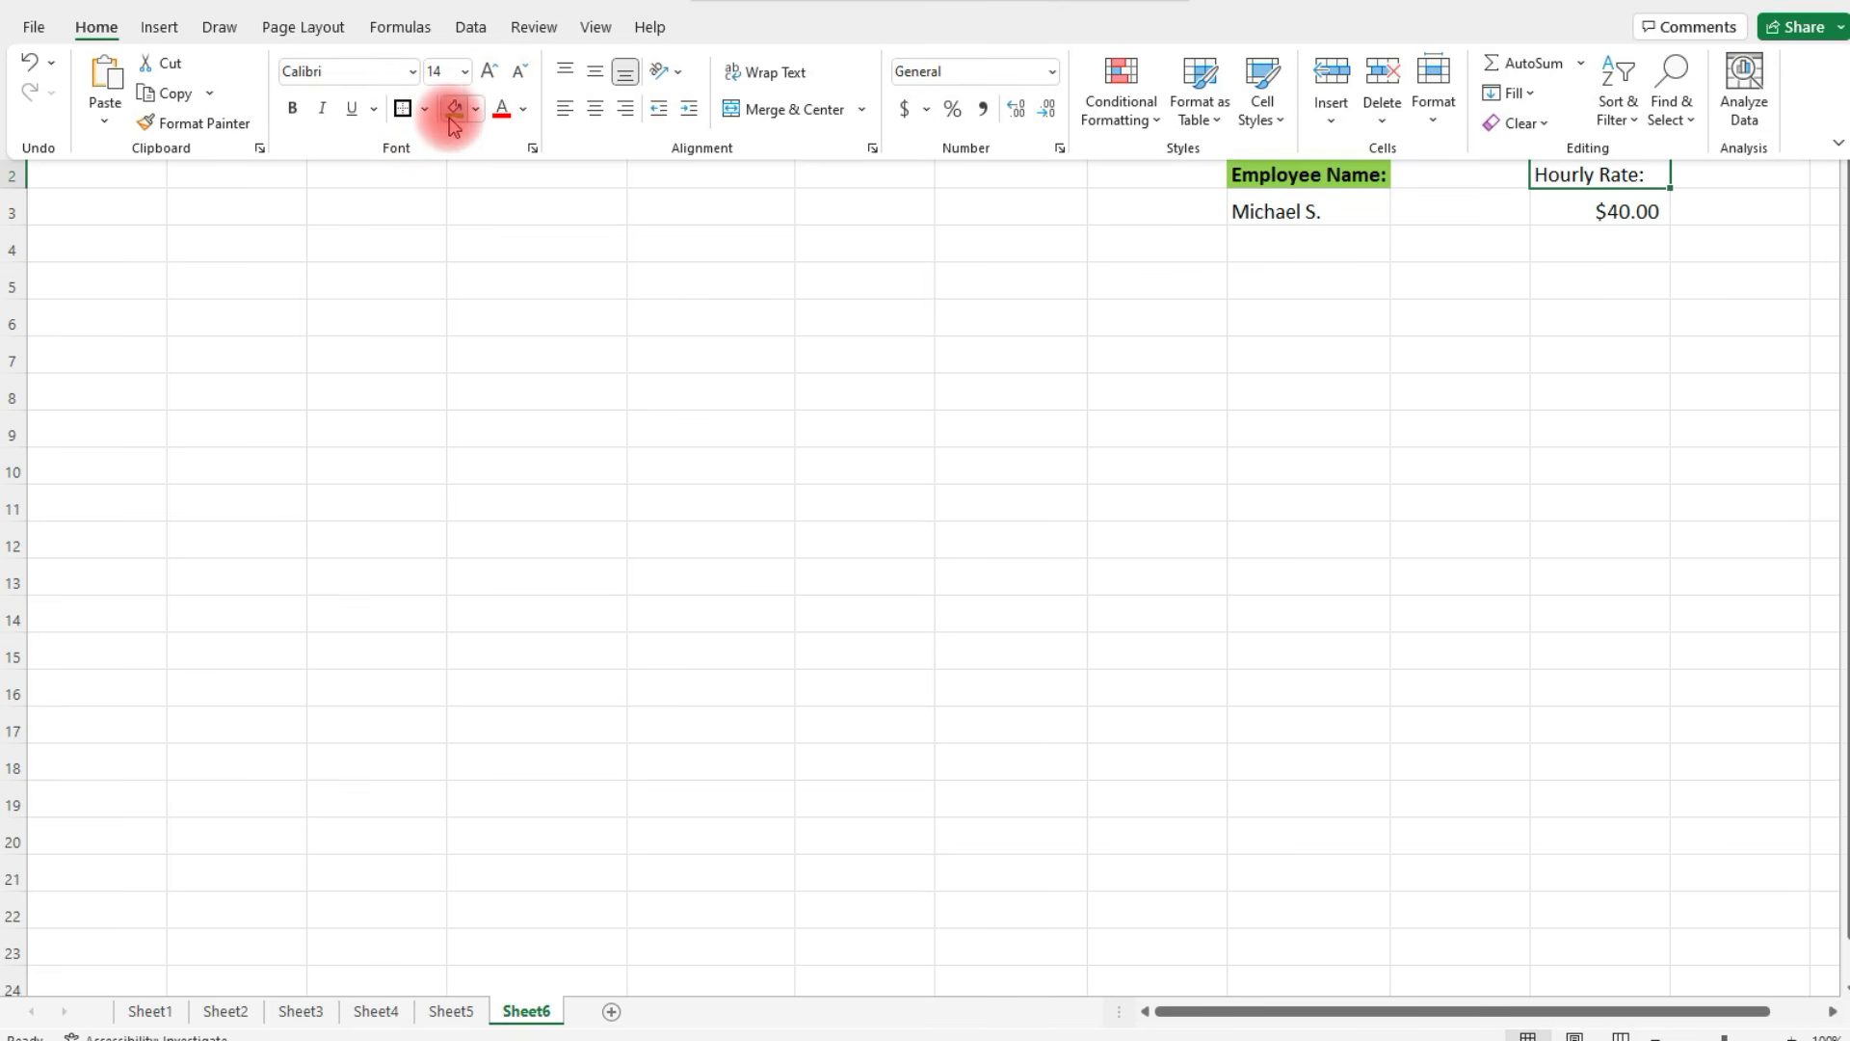
pyautogui.click(292, 108)
pyautogui.click(583, 232)
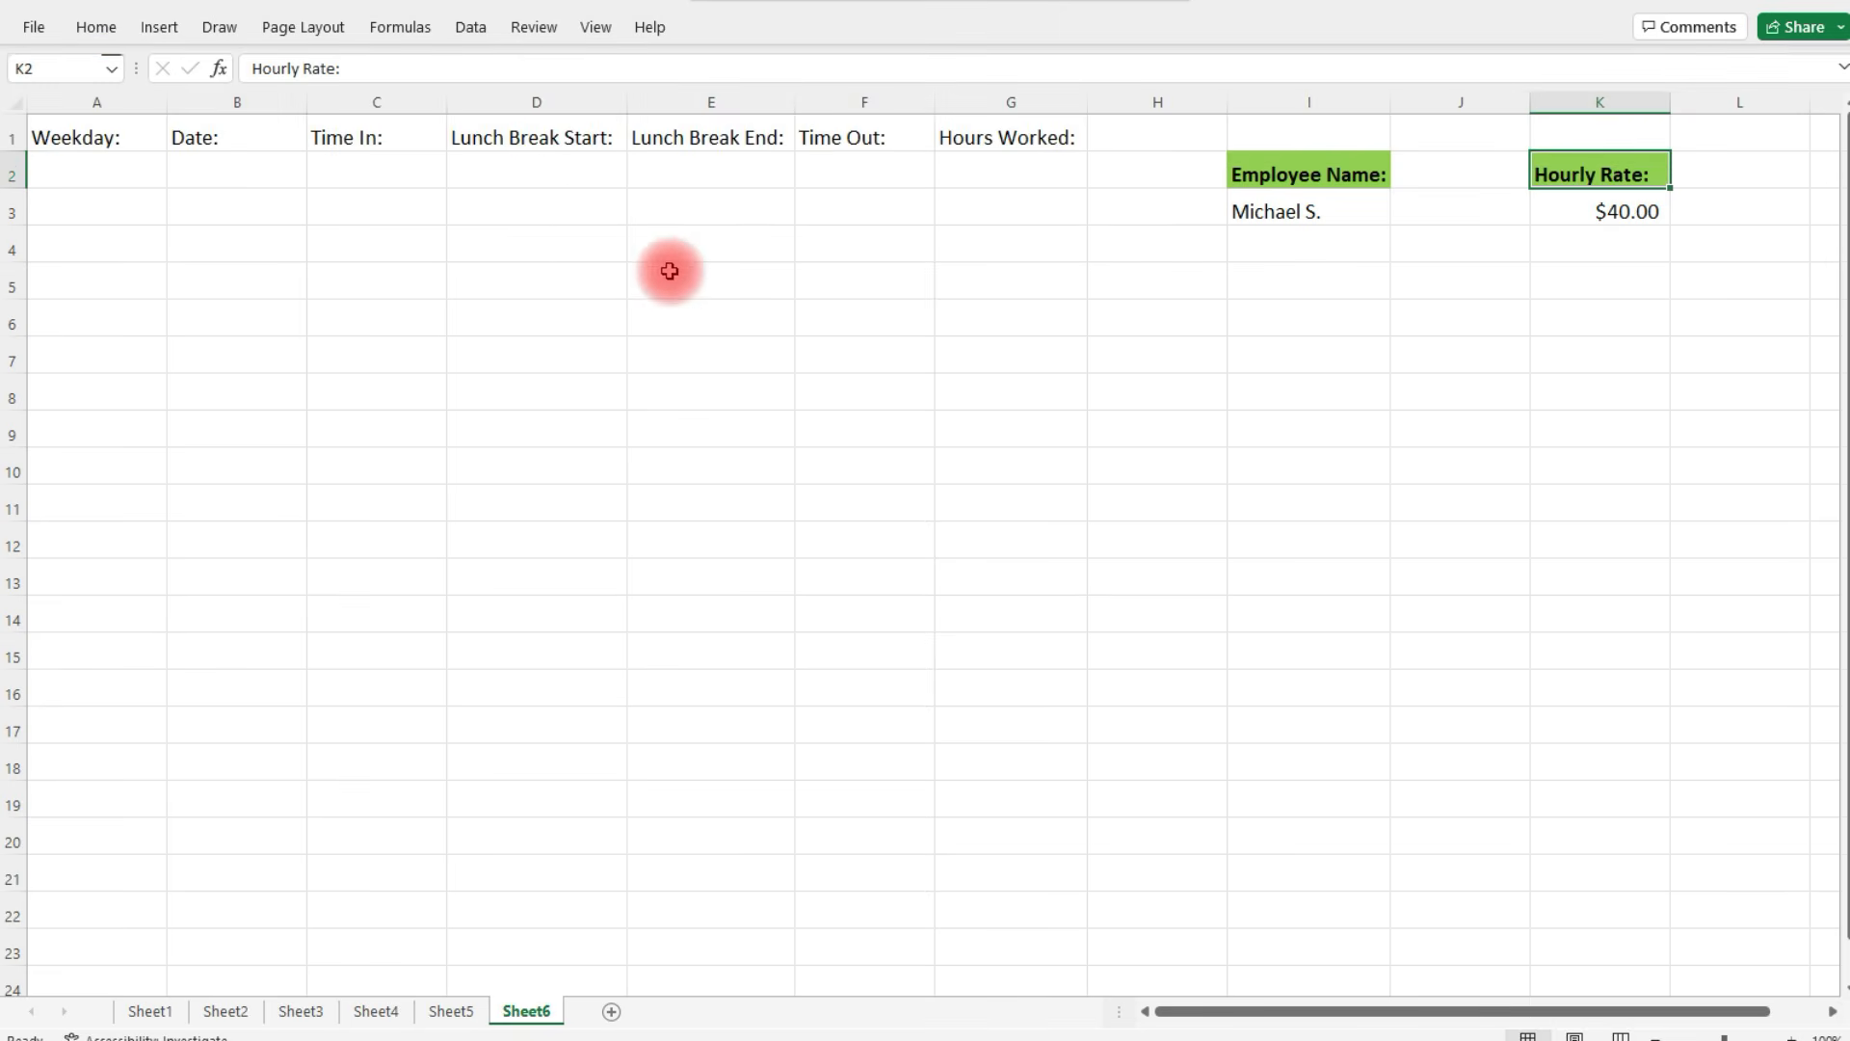
# Enter Monday and Tuesday in A2 and A3, and autofill the weekdays down to Friday in A6
pyautogui.click(89, 166)
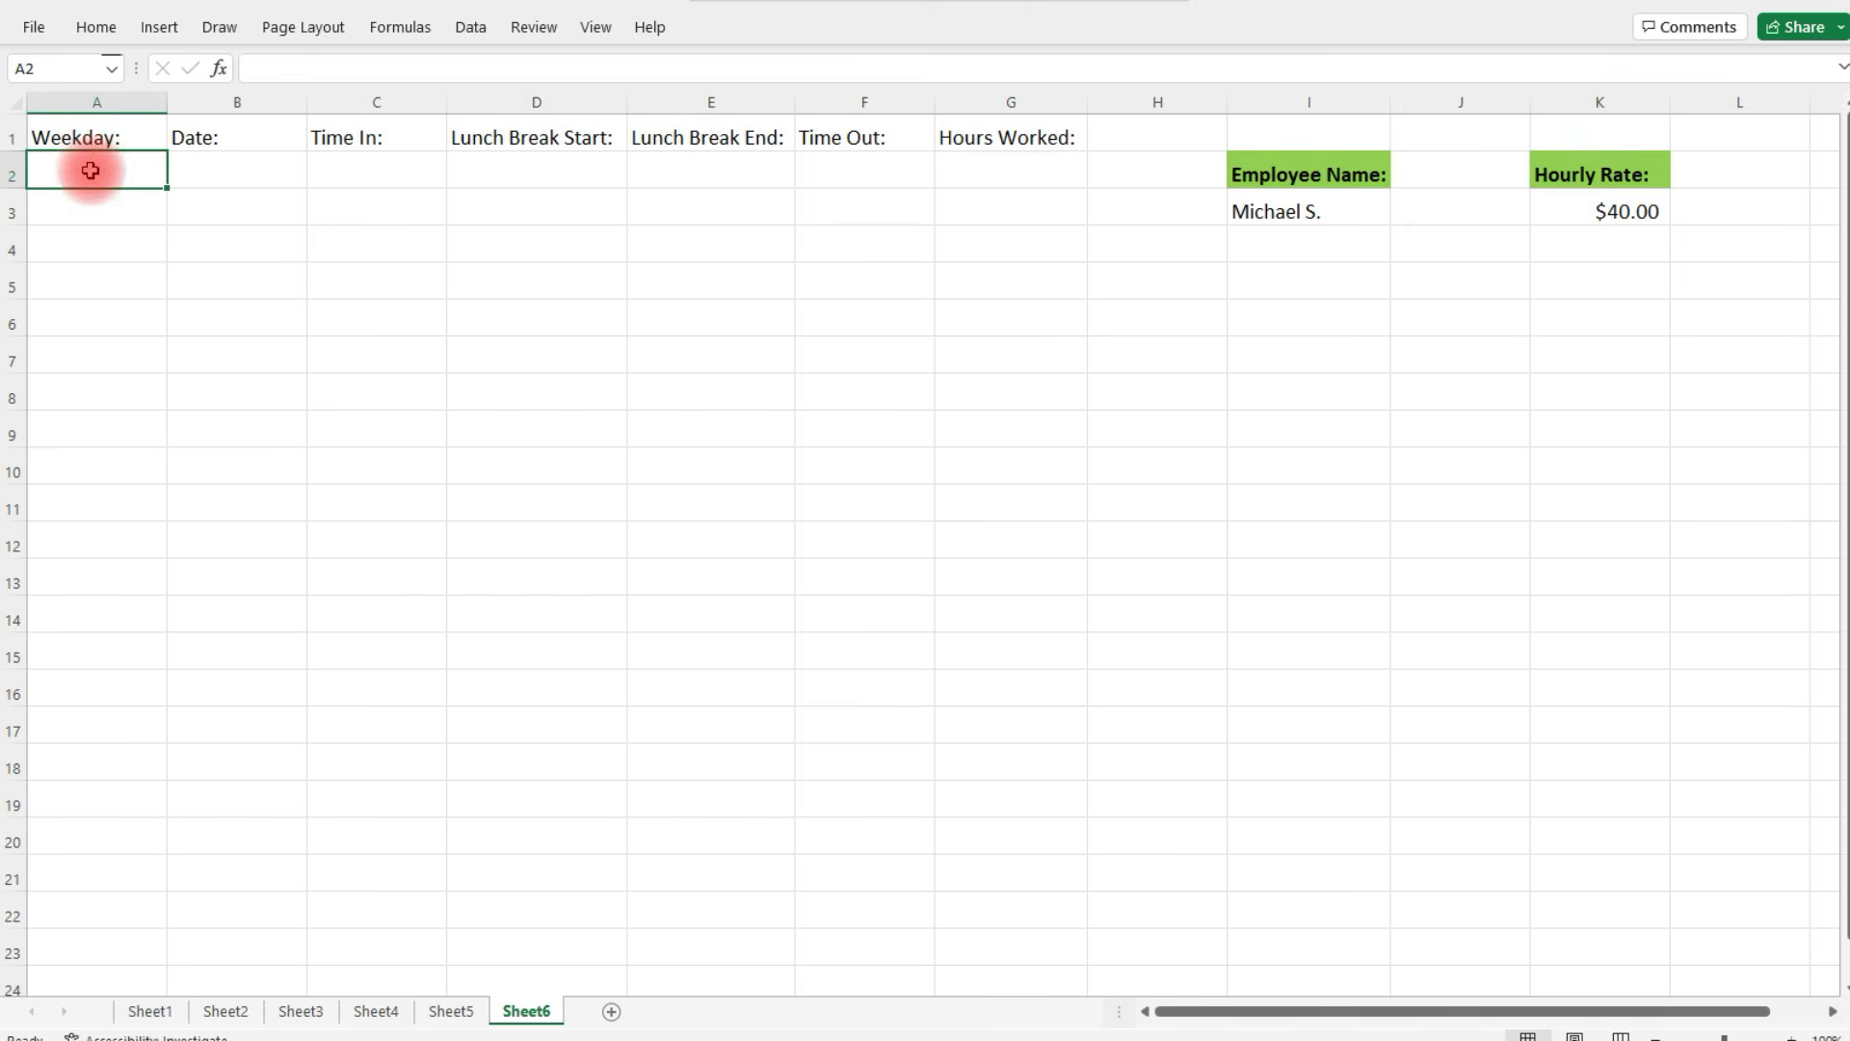
pyautogui.write('Monday')
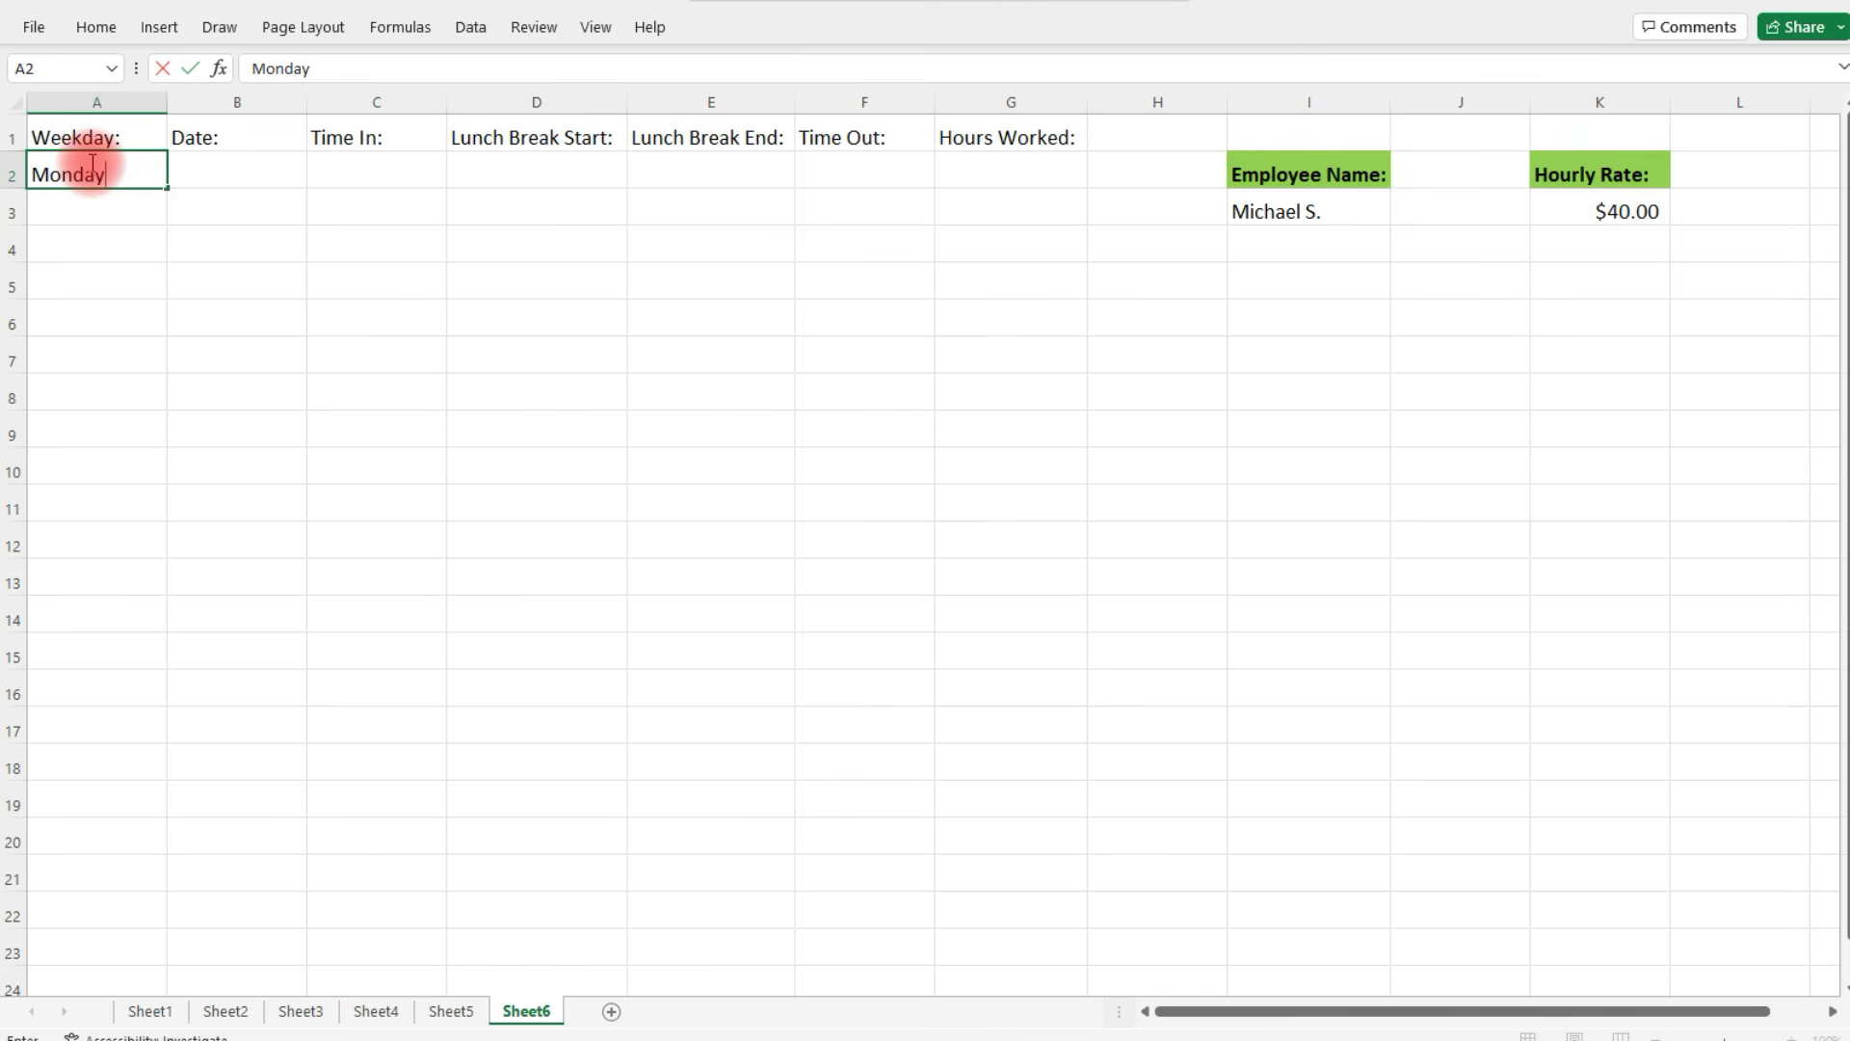
pyautogui.press('Return')
pyautogui.write('Tuesday')
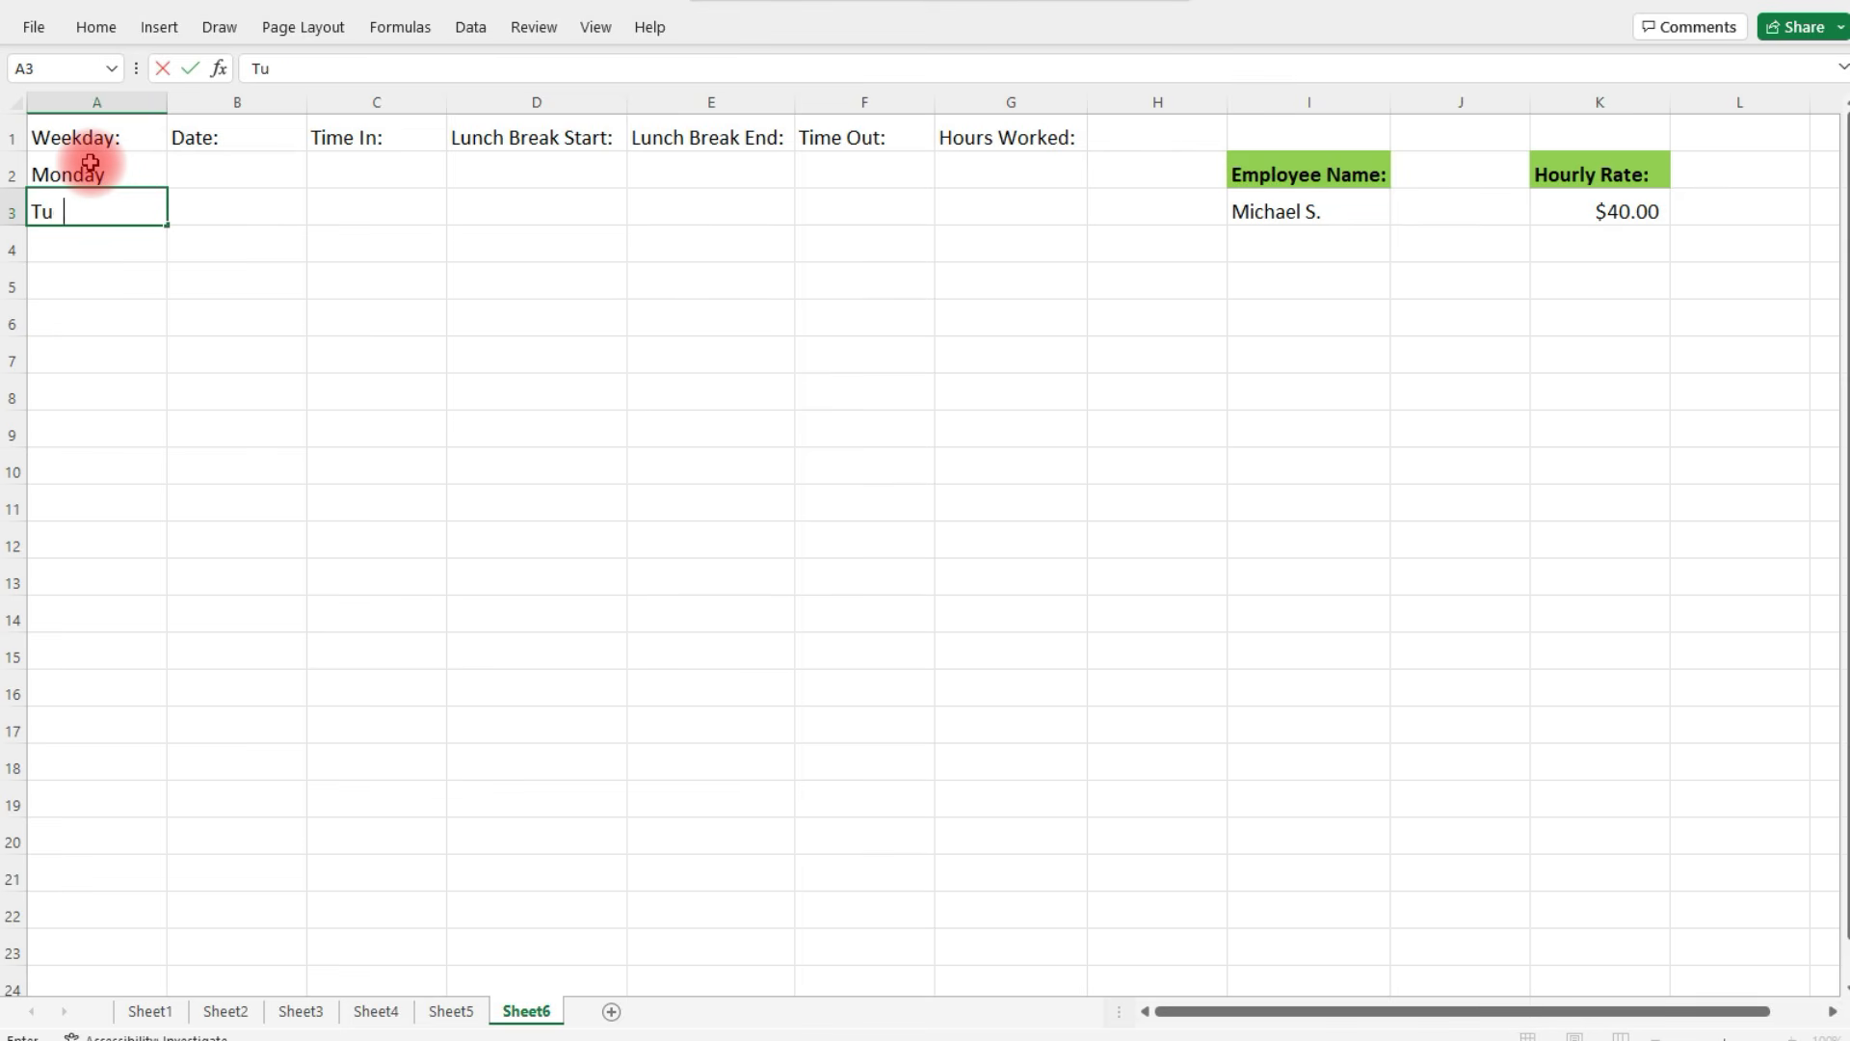
pyautogui.press('Return')
pyautogui.moveTo(136, 170); pyautogui.dragTo(159, 333)
# Enter the dates 9/6/2022 and 9/7/2022 in B2 and B3, and autofill the series down to B6
pyautogui.click(240, 175)
pyautogui.write('9/6/2022')
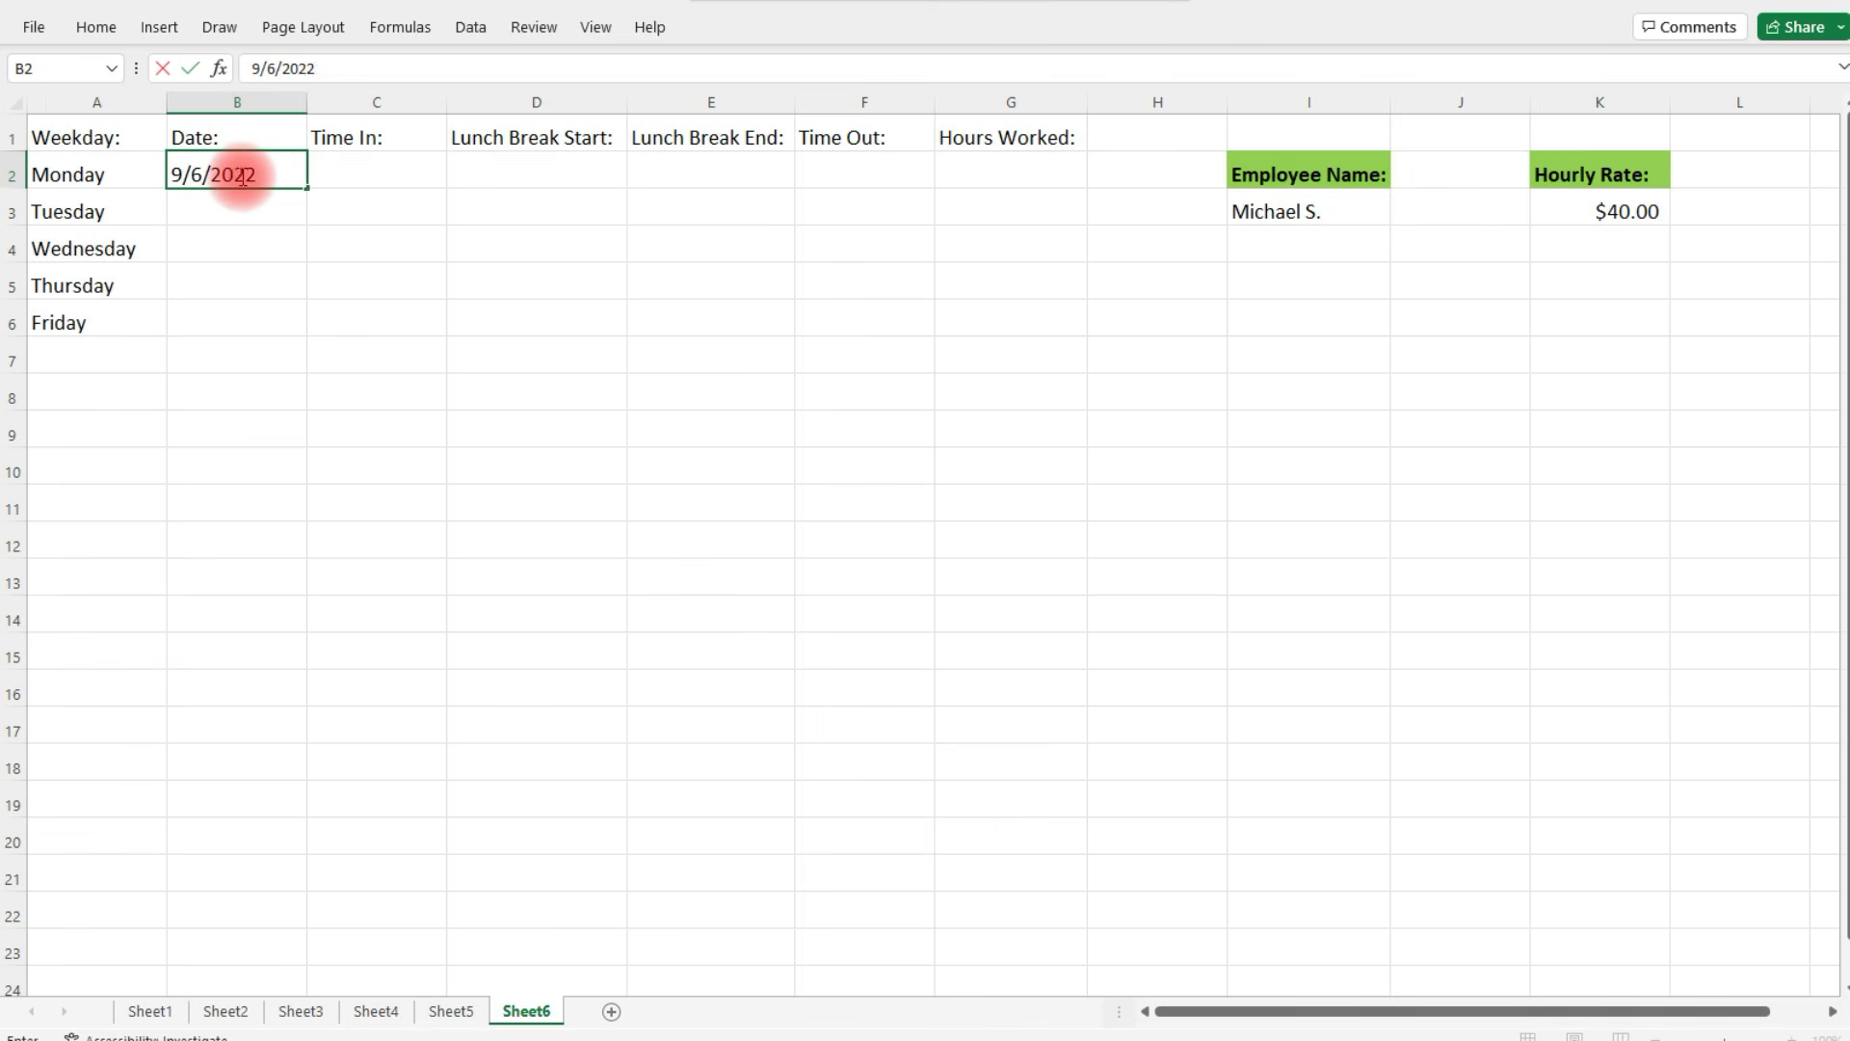
pyautogui.press('Return')
pyautogui.write('9/7/2022')
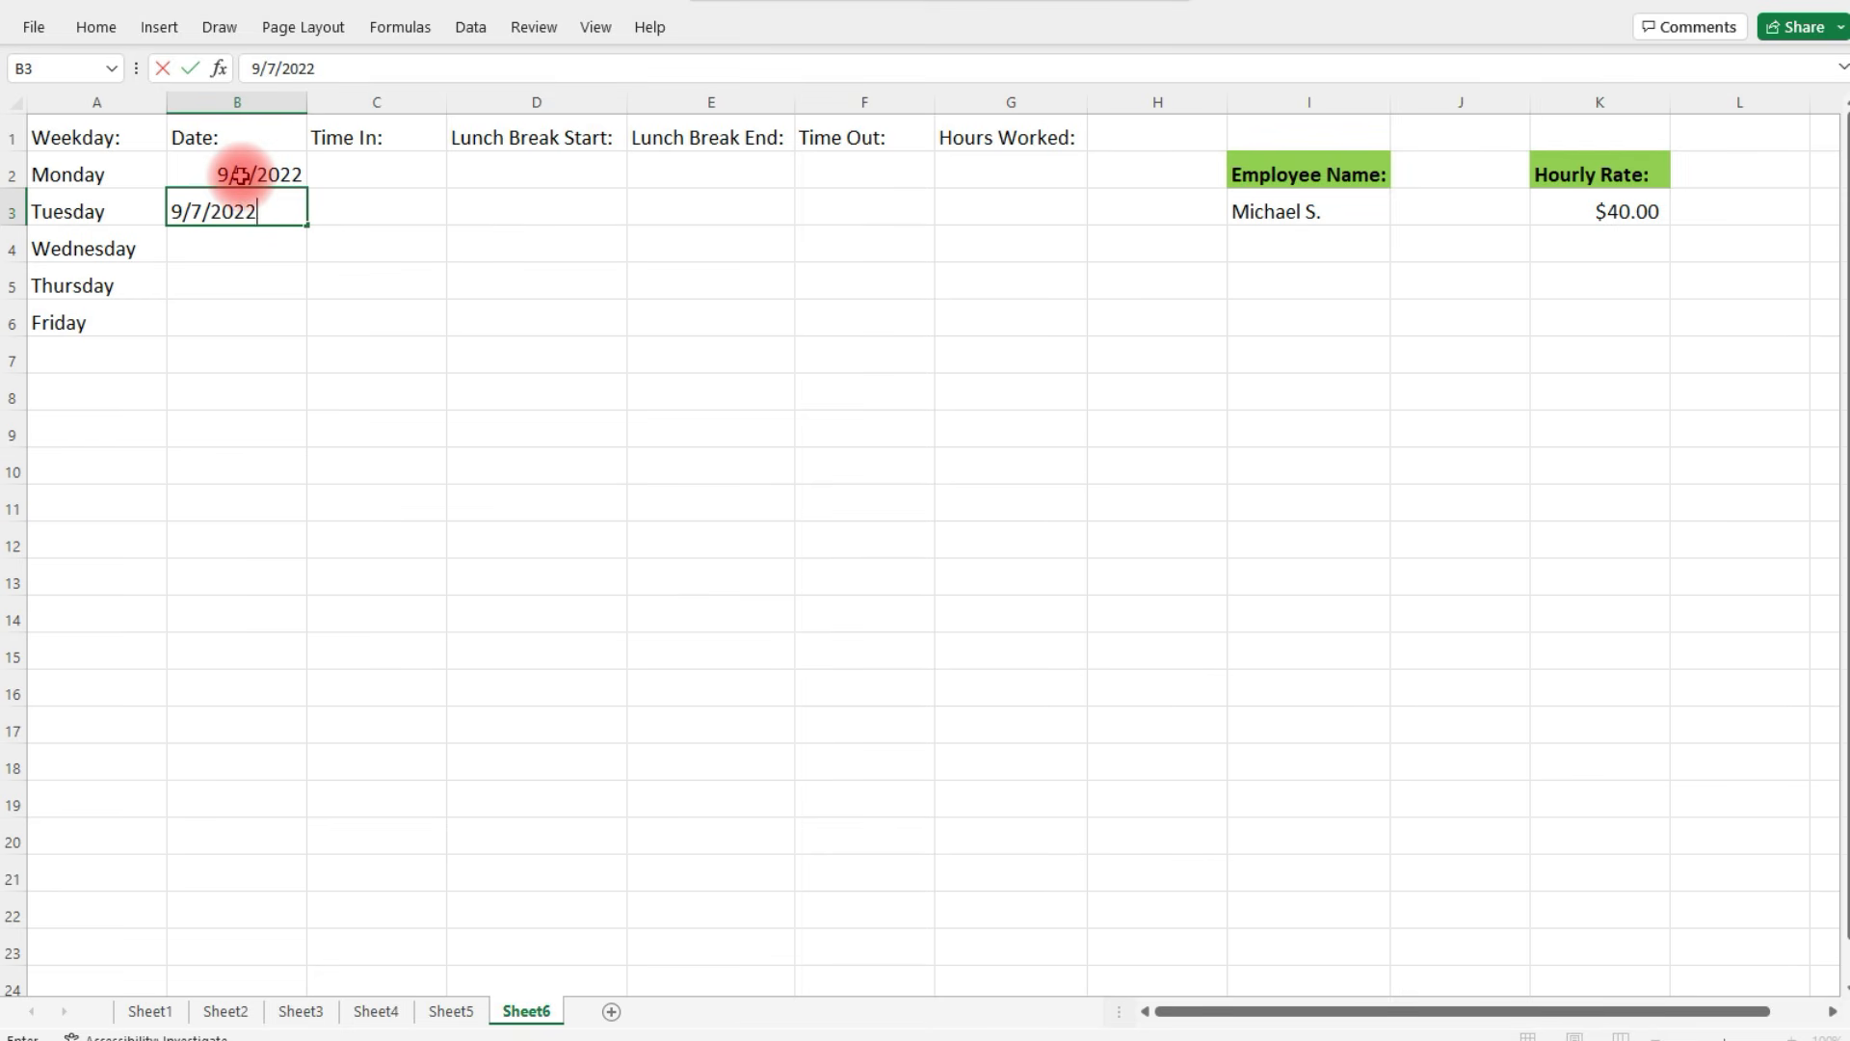
pyautogui.press('Return')
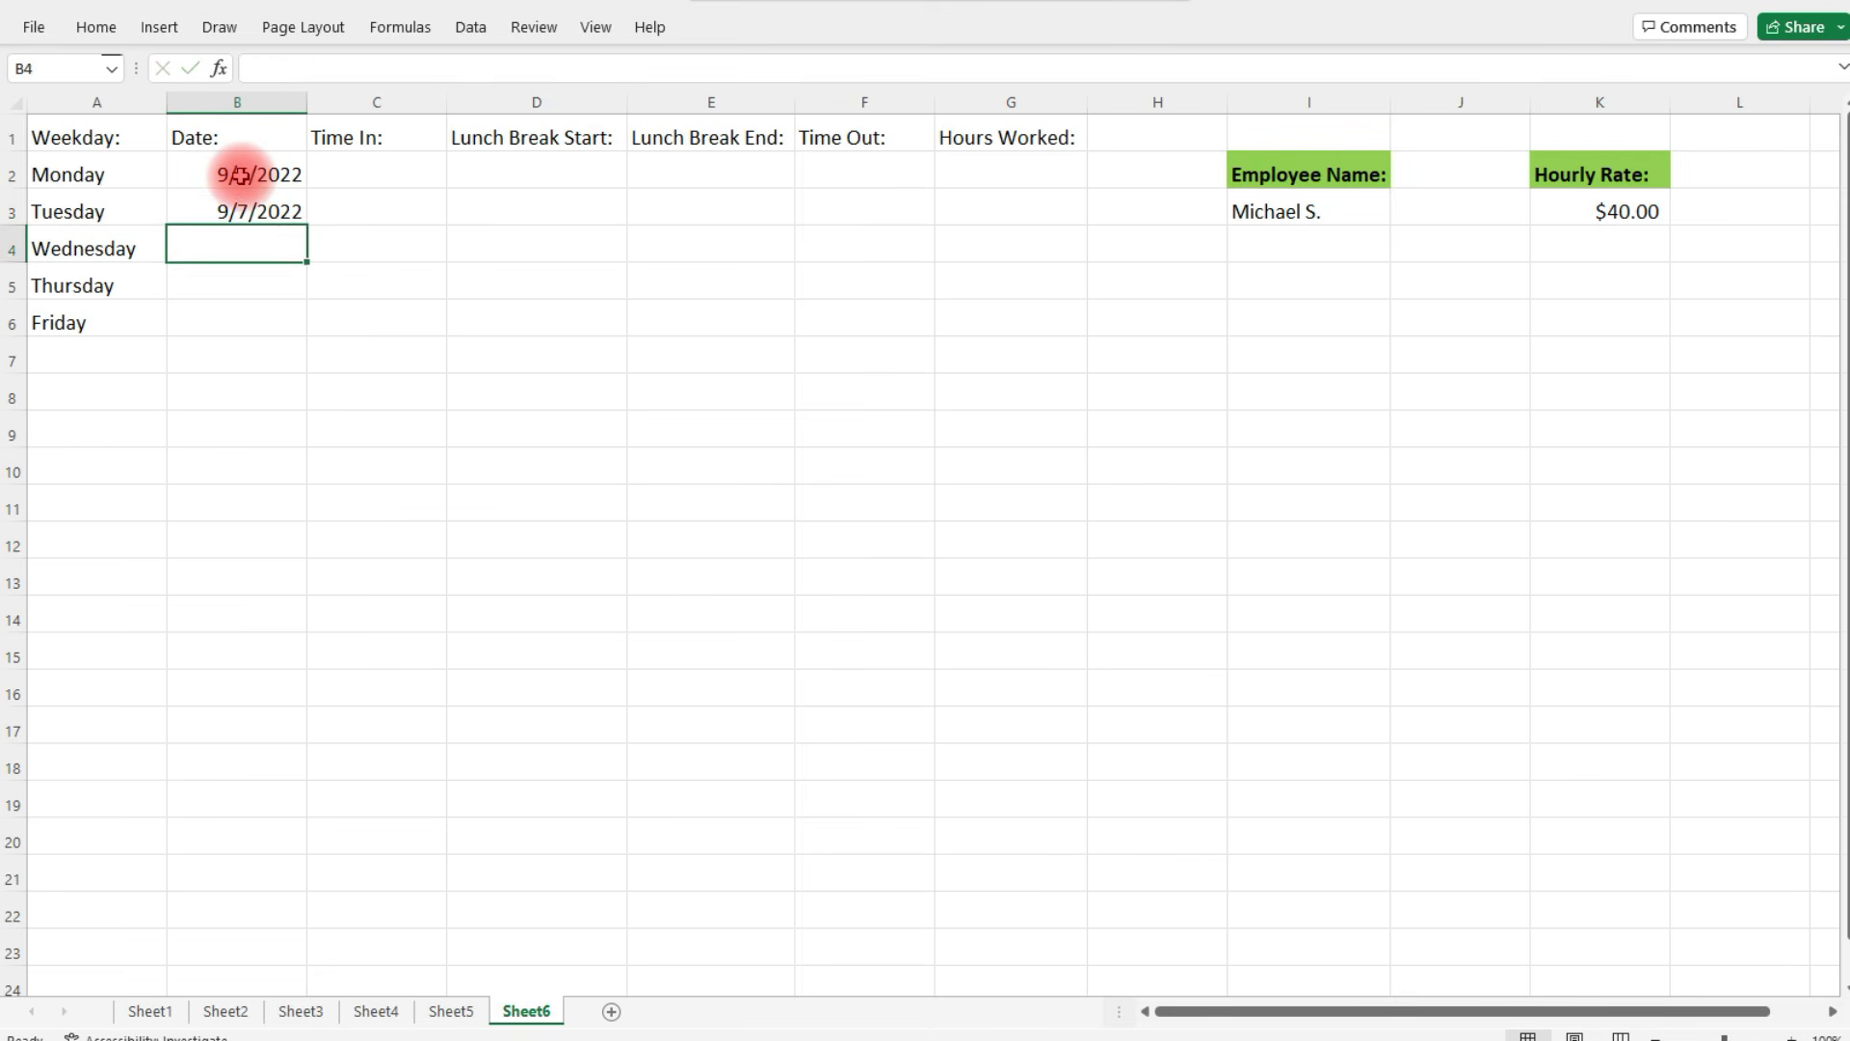
pyautogui.moveTo(240, 174); pyautogui.dragTo(302, 334)
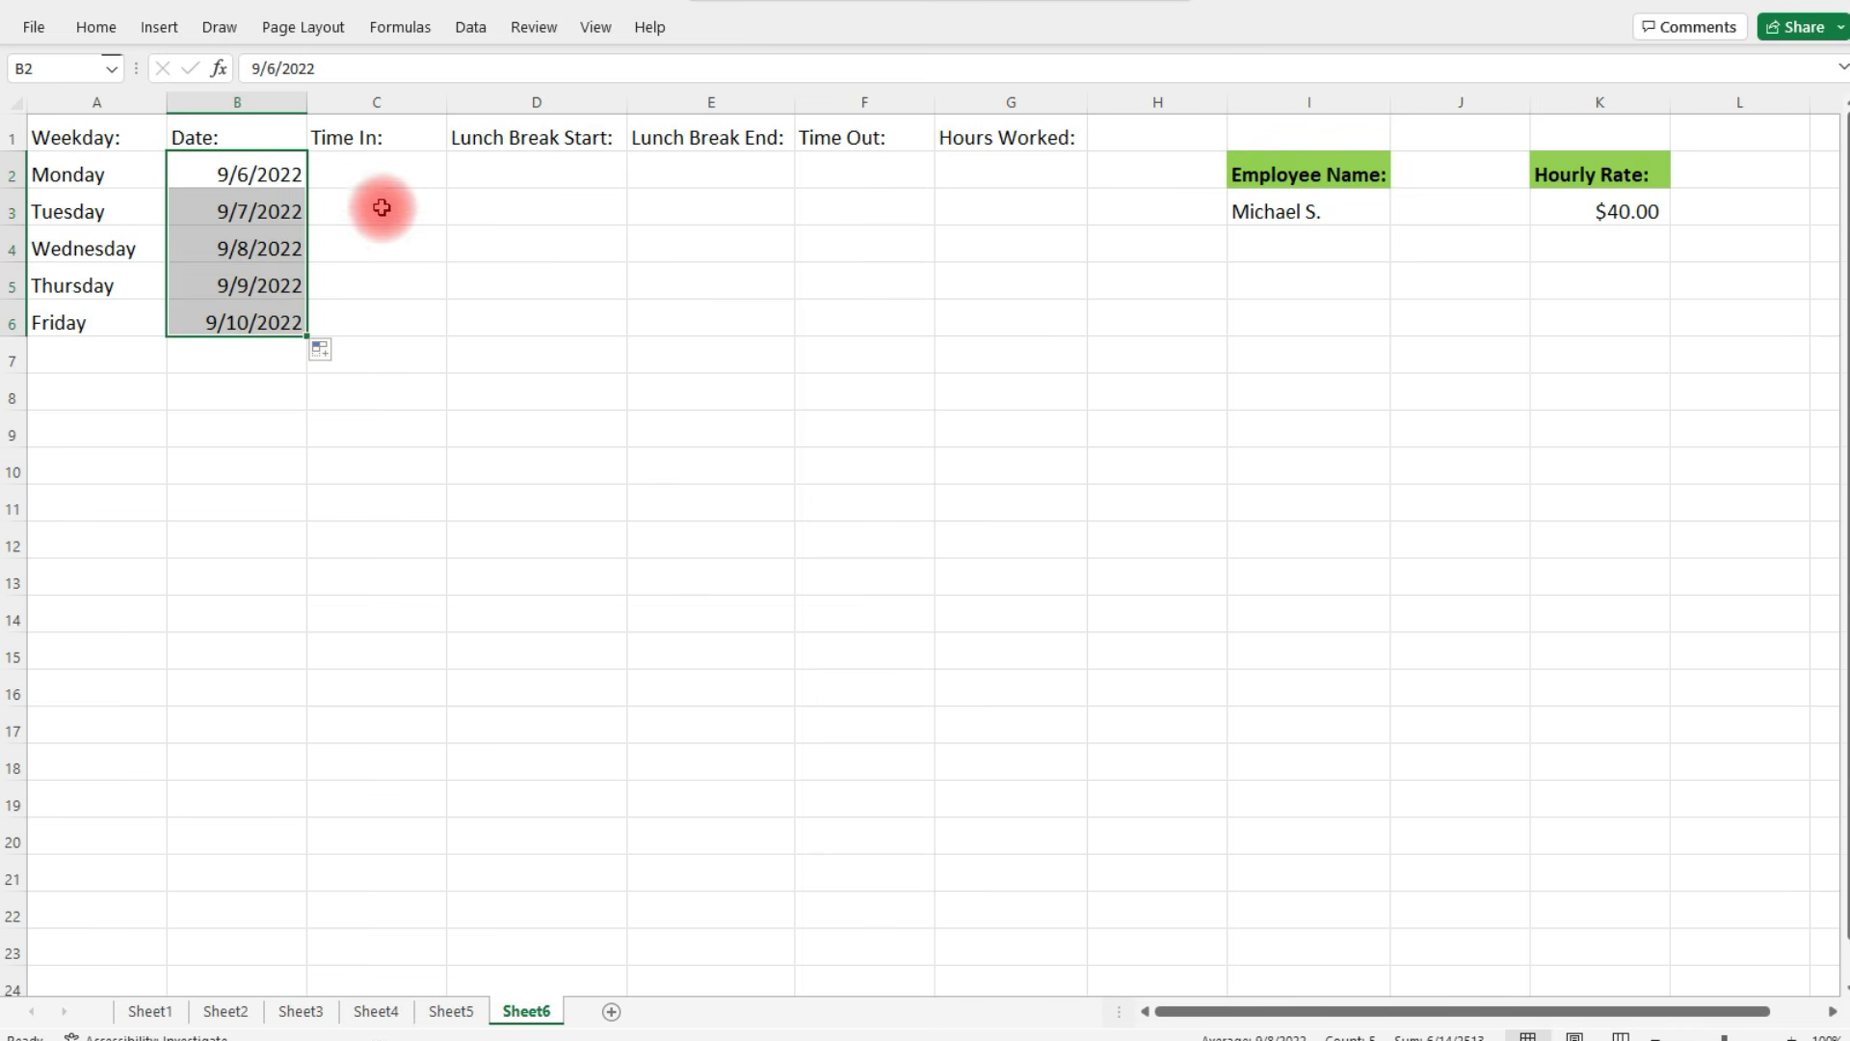
# Format the header row A1:G1 as bold with a light blue fill
pyautogui.moveTo(66, 127); pyautogui.dragTo(1007, 138)
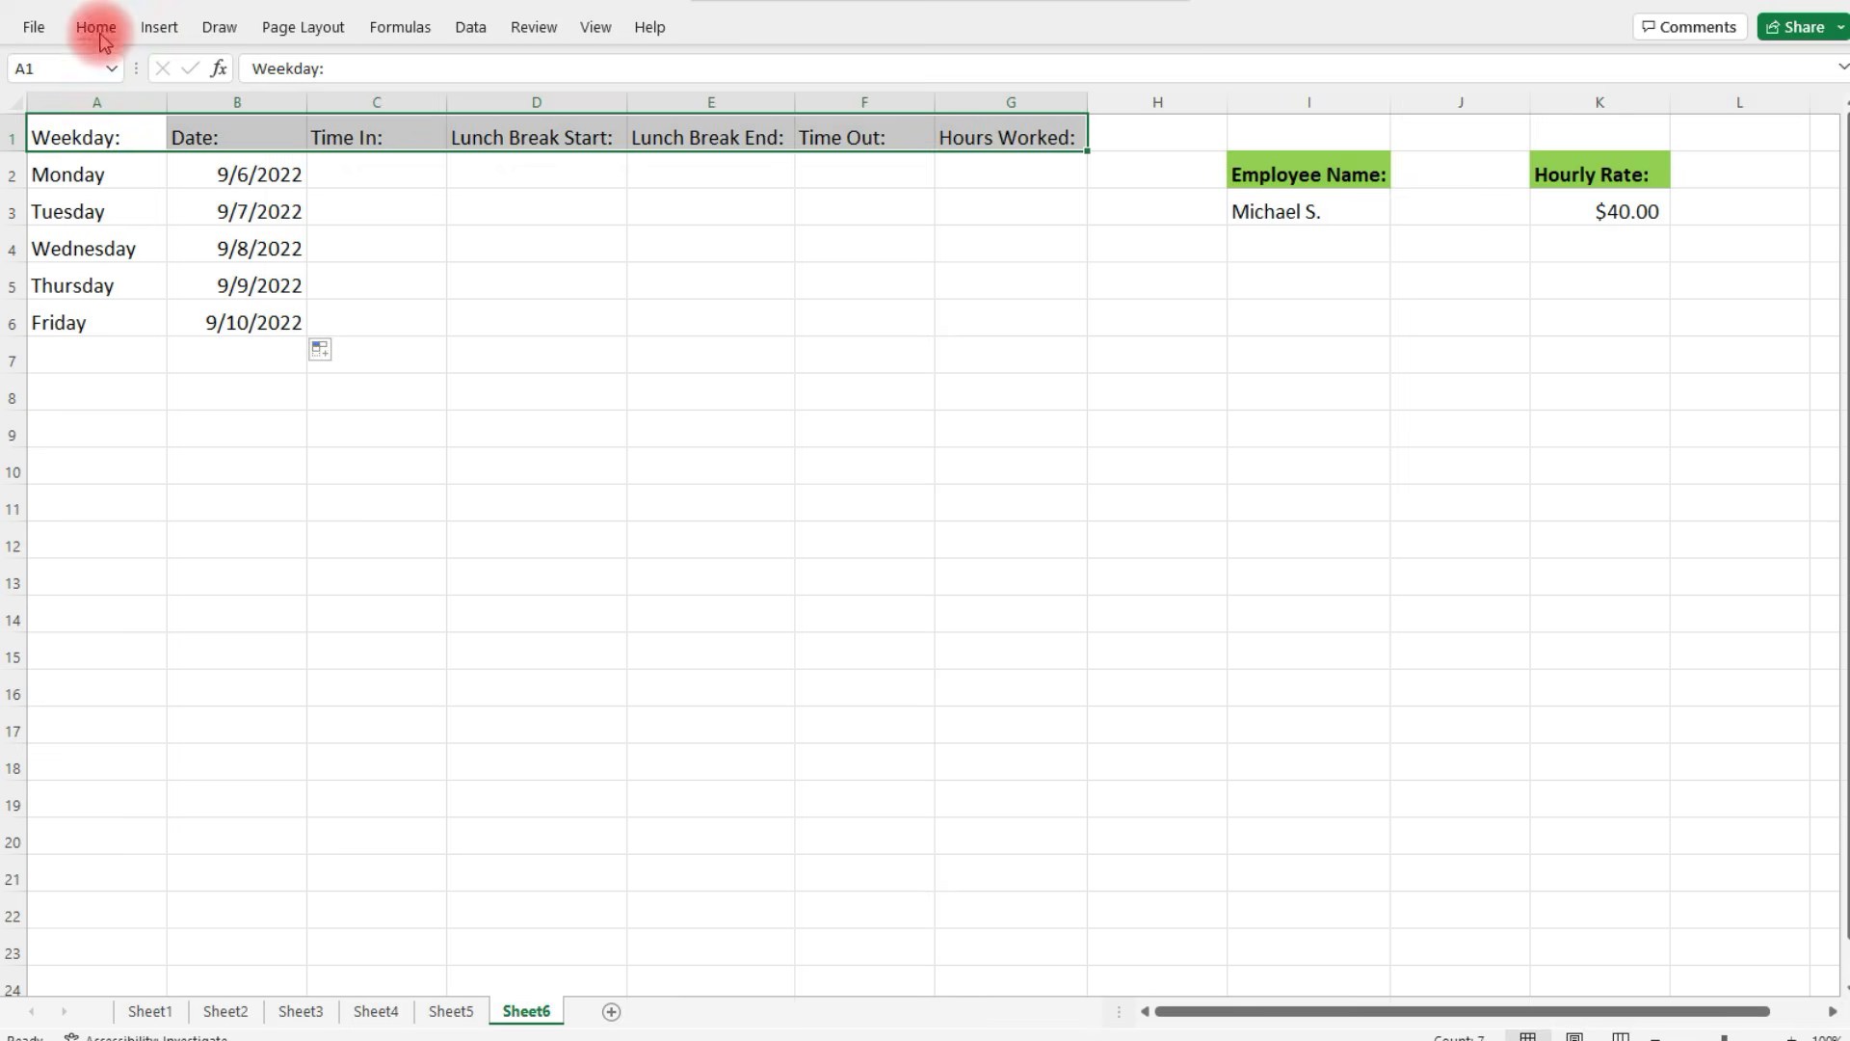
pyautogui.click(91, 27)
pyautogui.click(293, 110)
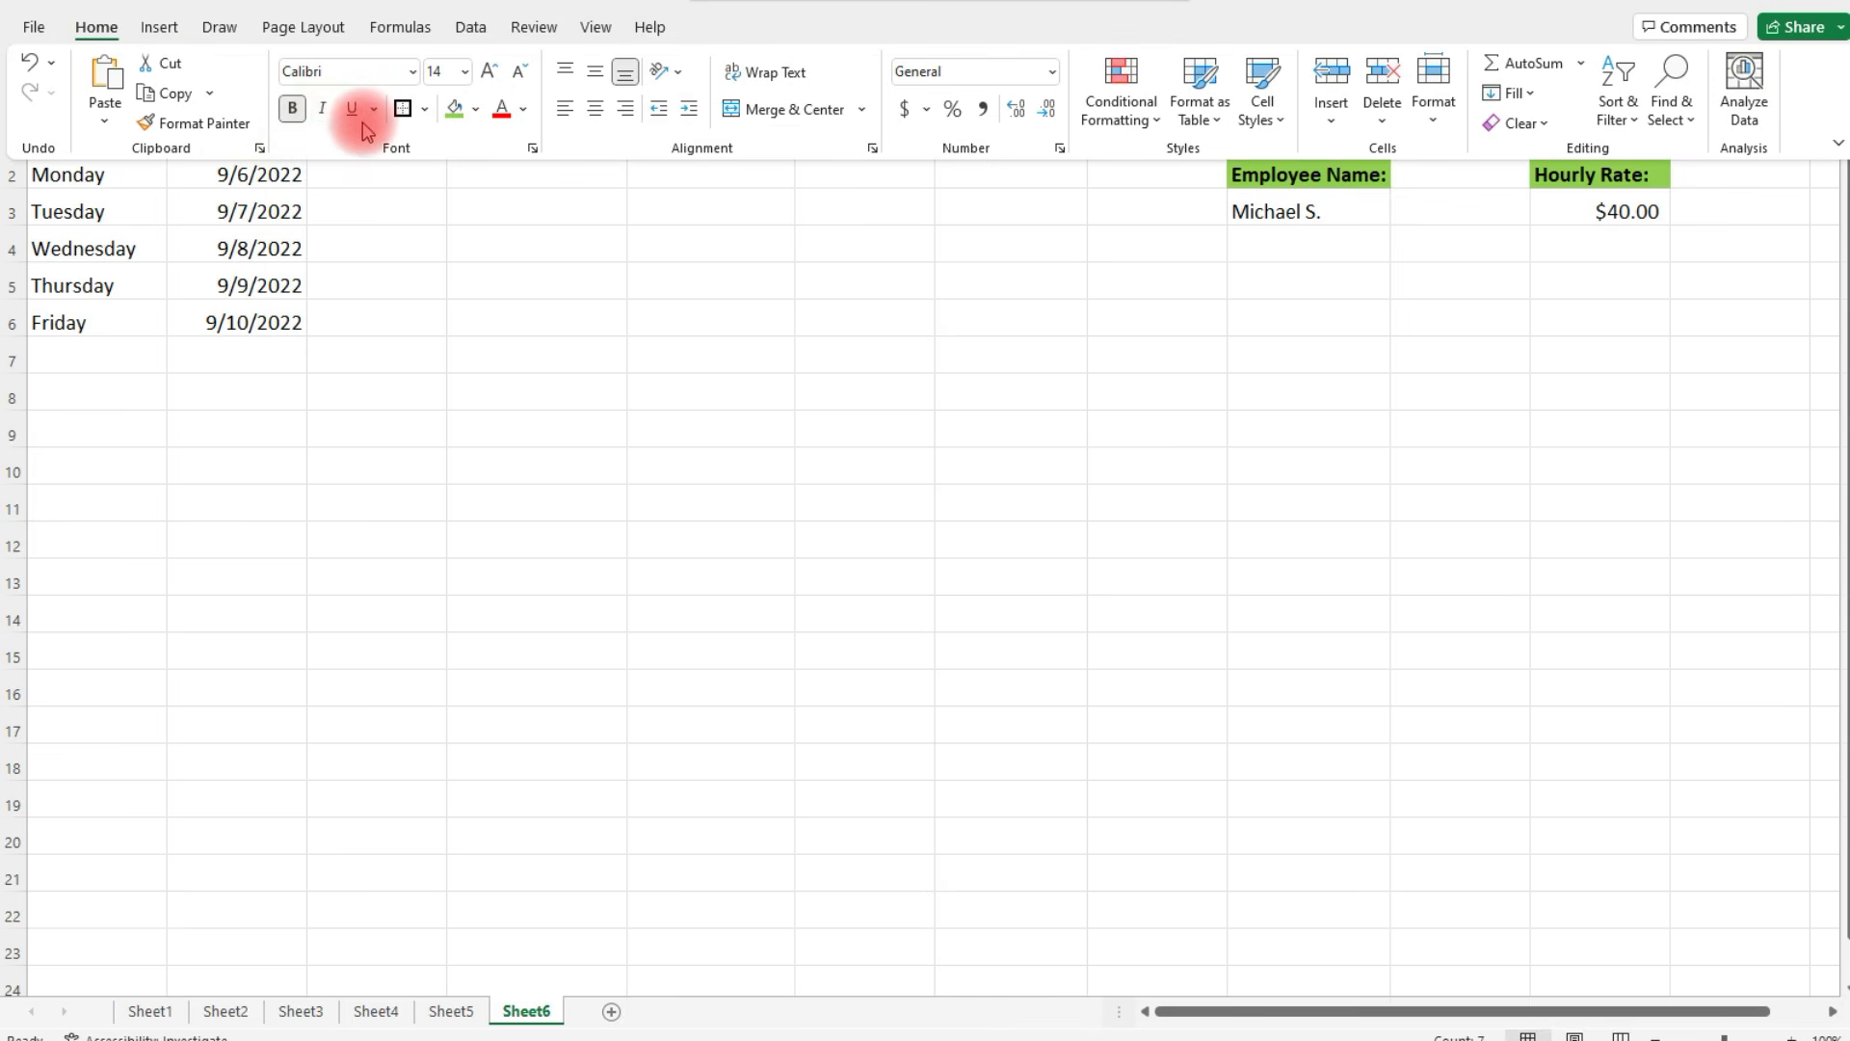
pyautogui.click(476, 108)
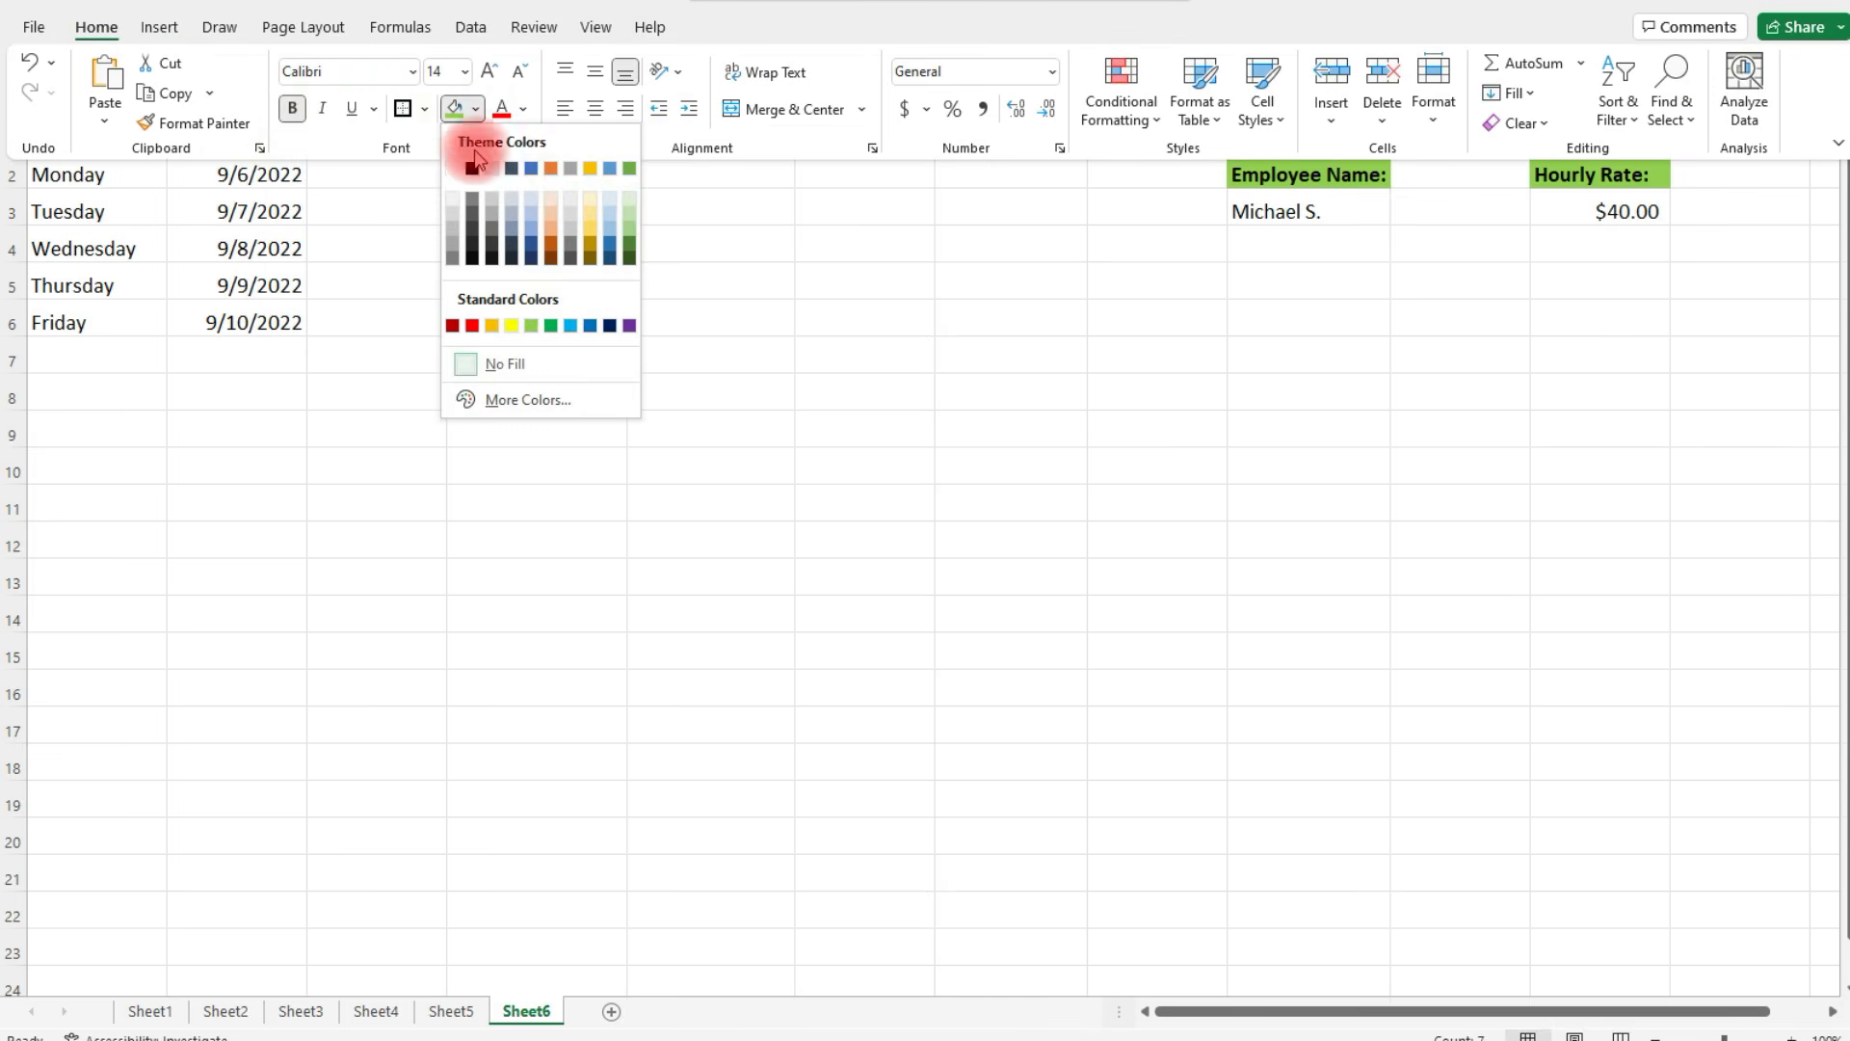
pyautogui.click(570, 326)
pyautogui.click(419, 194)
# Enter Monday's times in C2:F2: 8:00 AM in, lunch from 12:00 PM to 12:30 PM, and 5:00 PM out
pyautogui.click(405, 183)
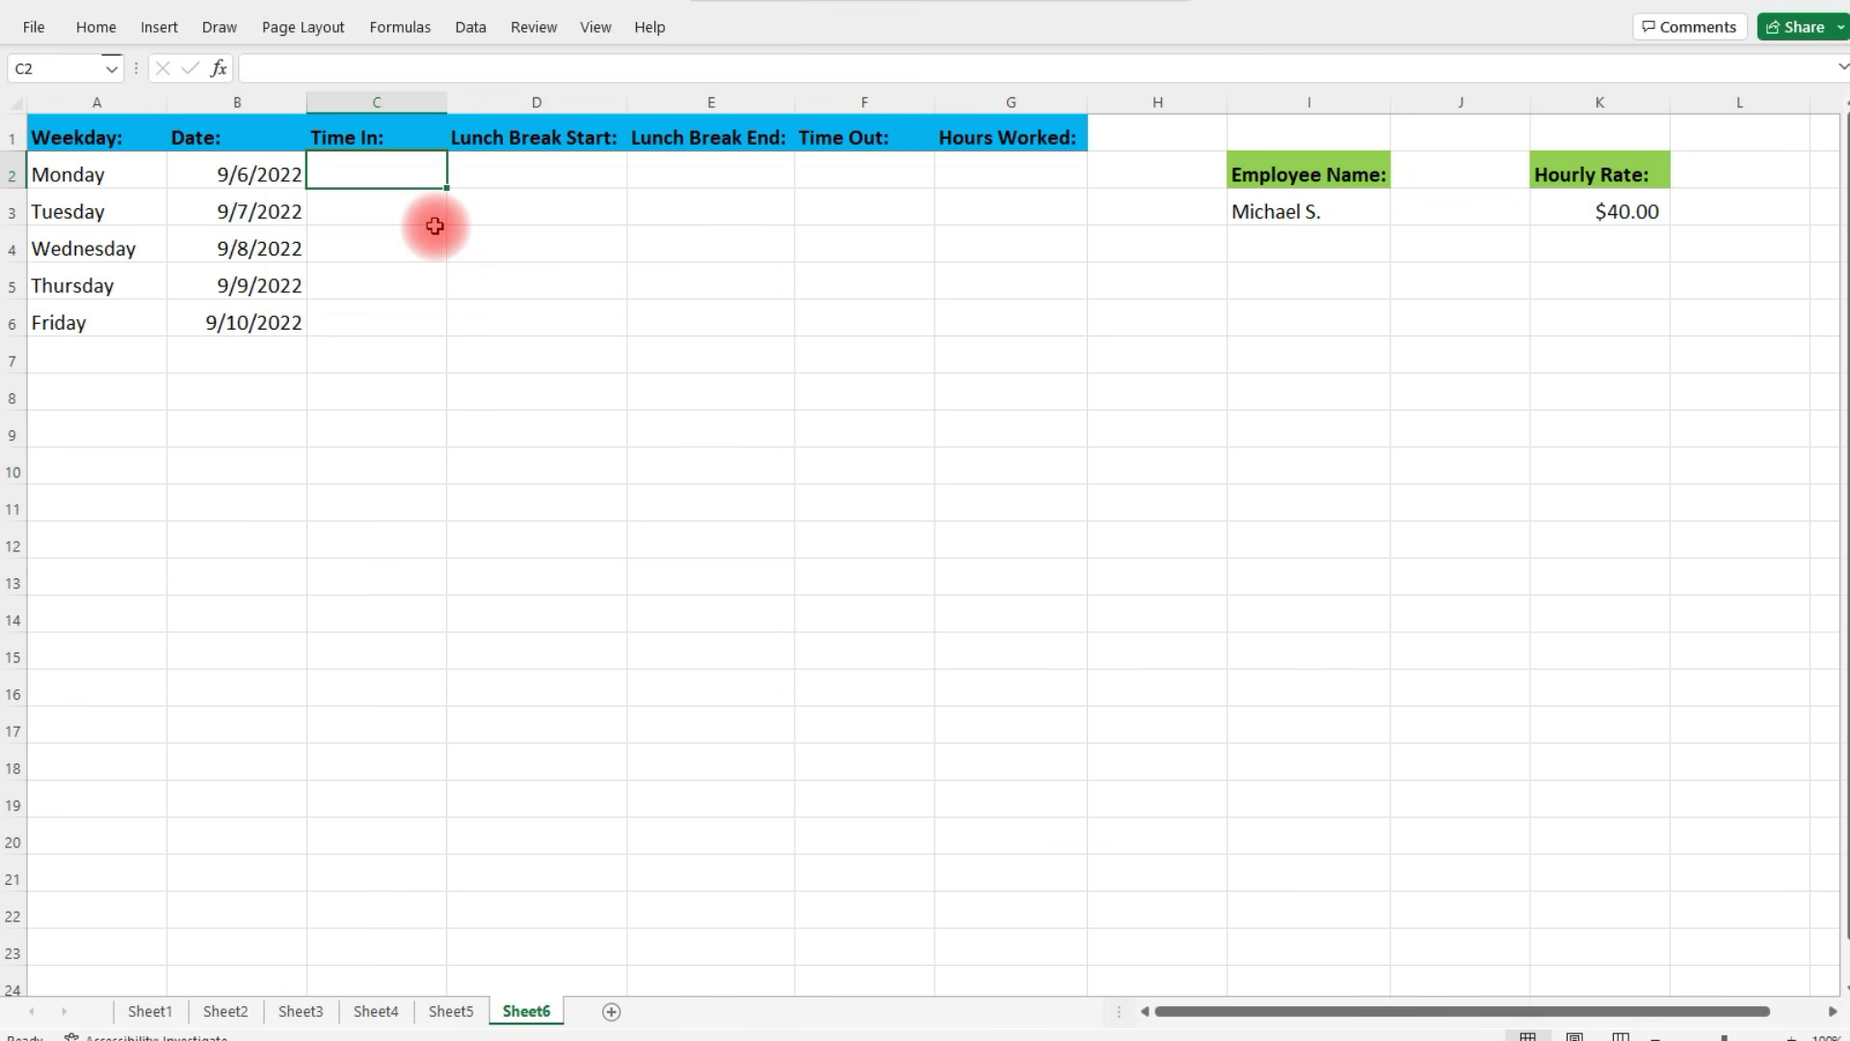
pyautogui.write('8:00 AM')
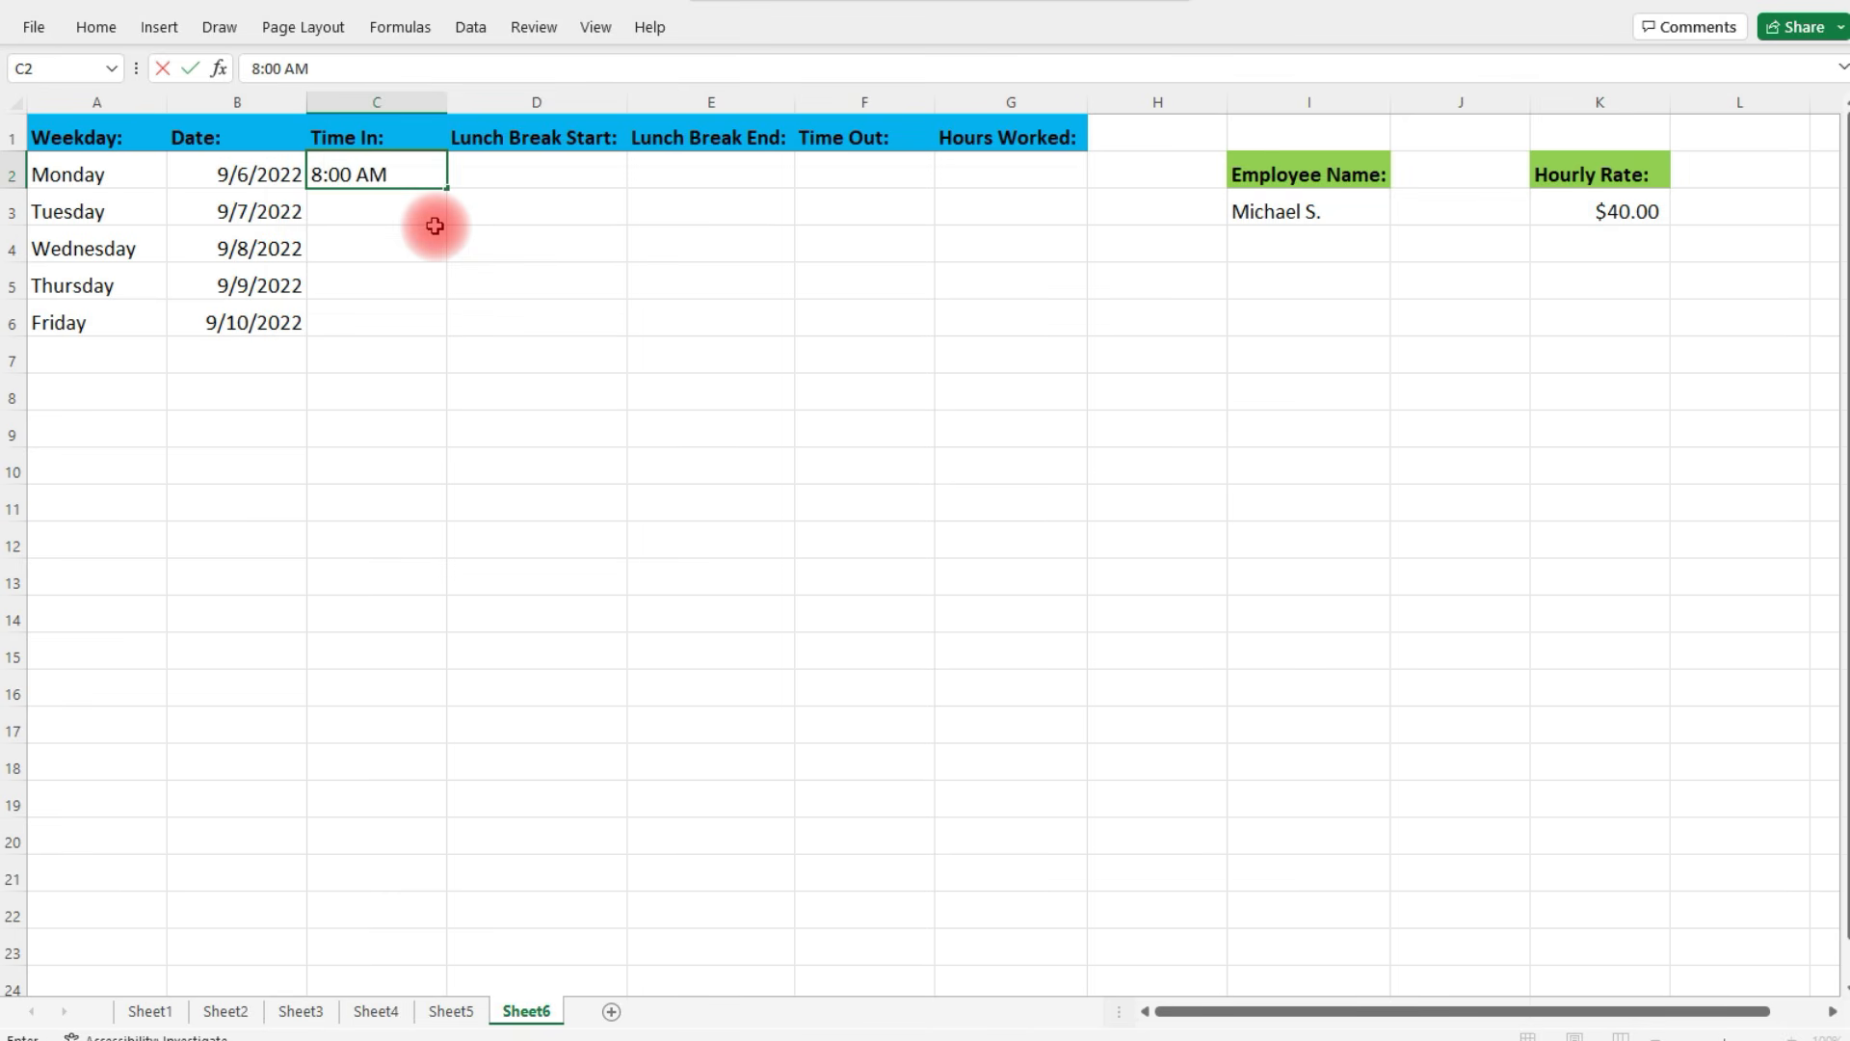
pyautogui.press('Return')
pyautogui.press('Up')
pyautogui.press('Right')
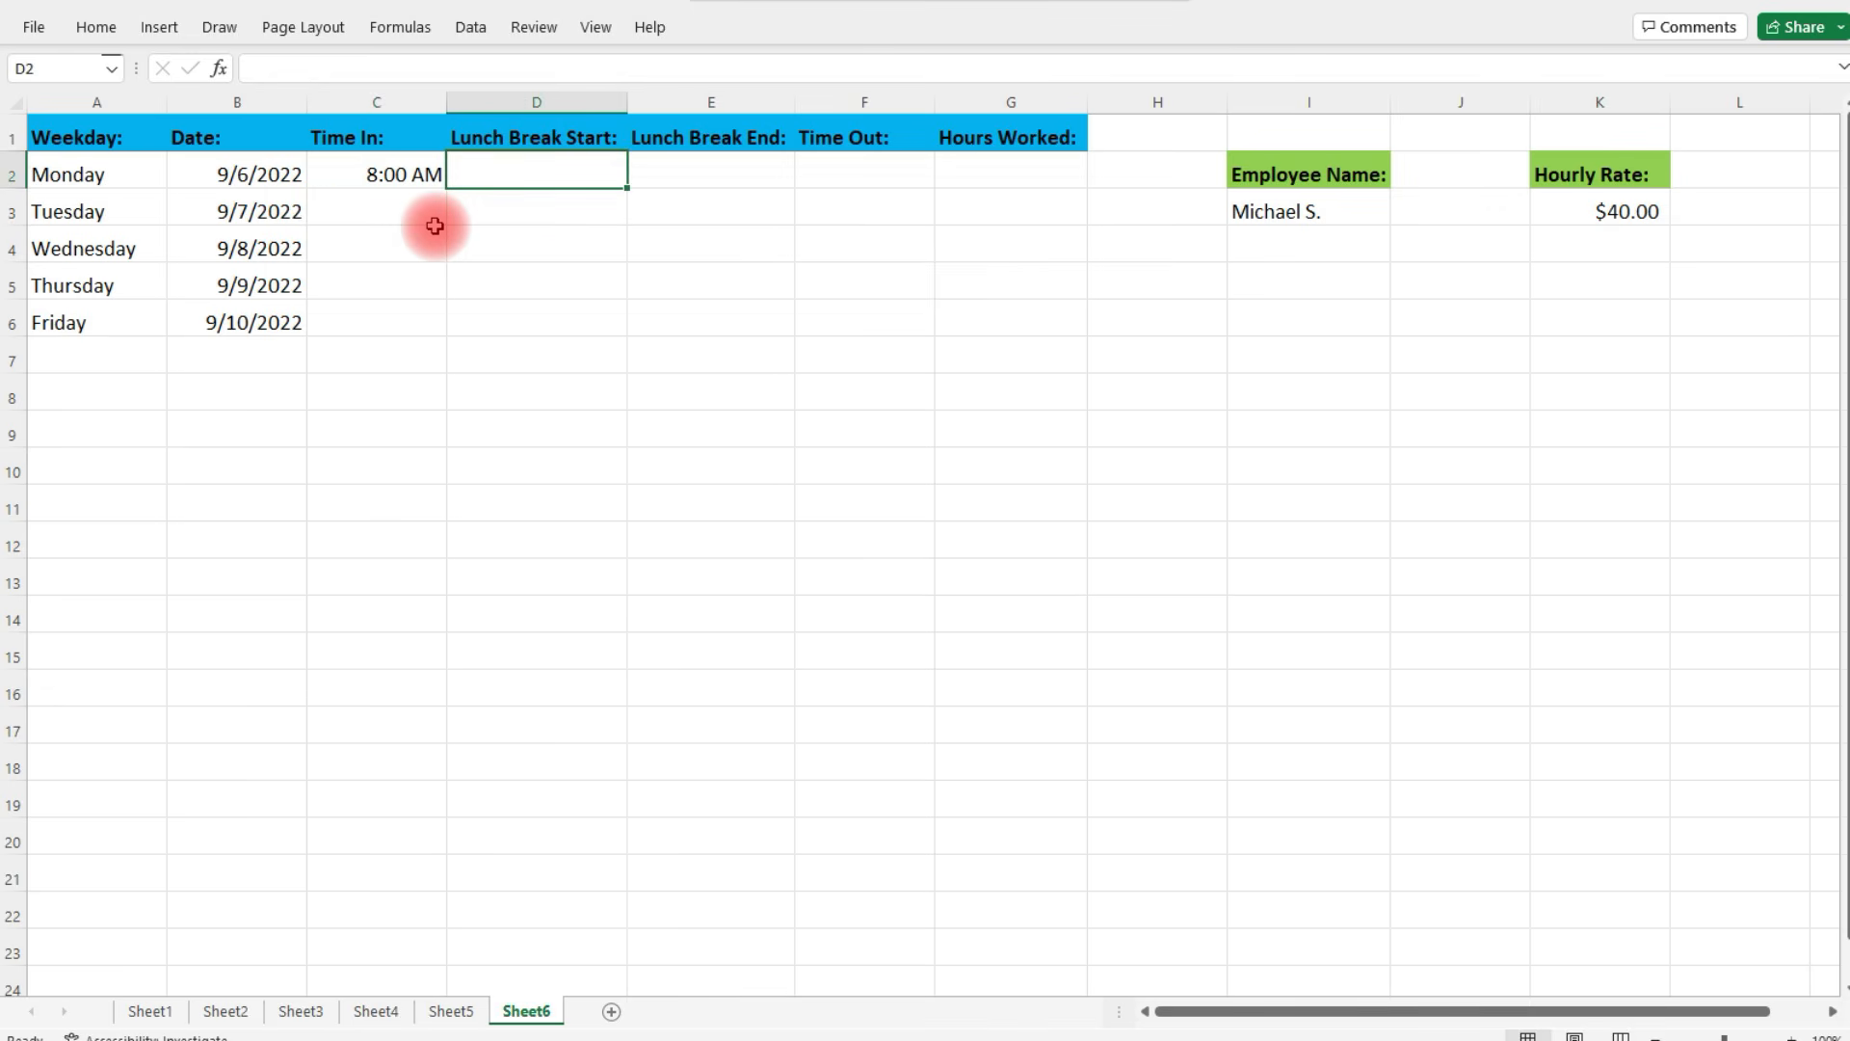
pyautogui.write('12:00 PM')
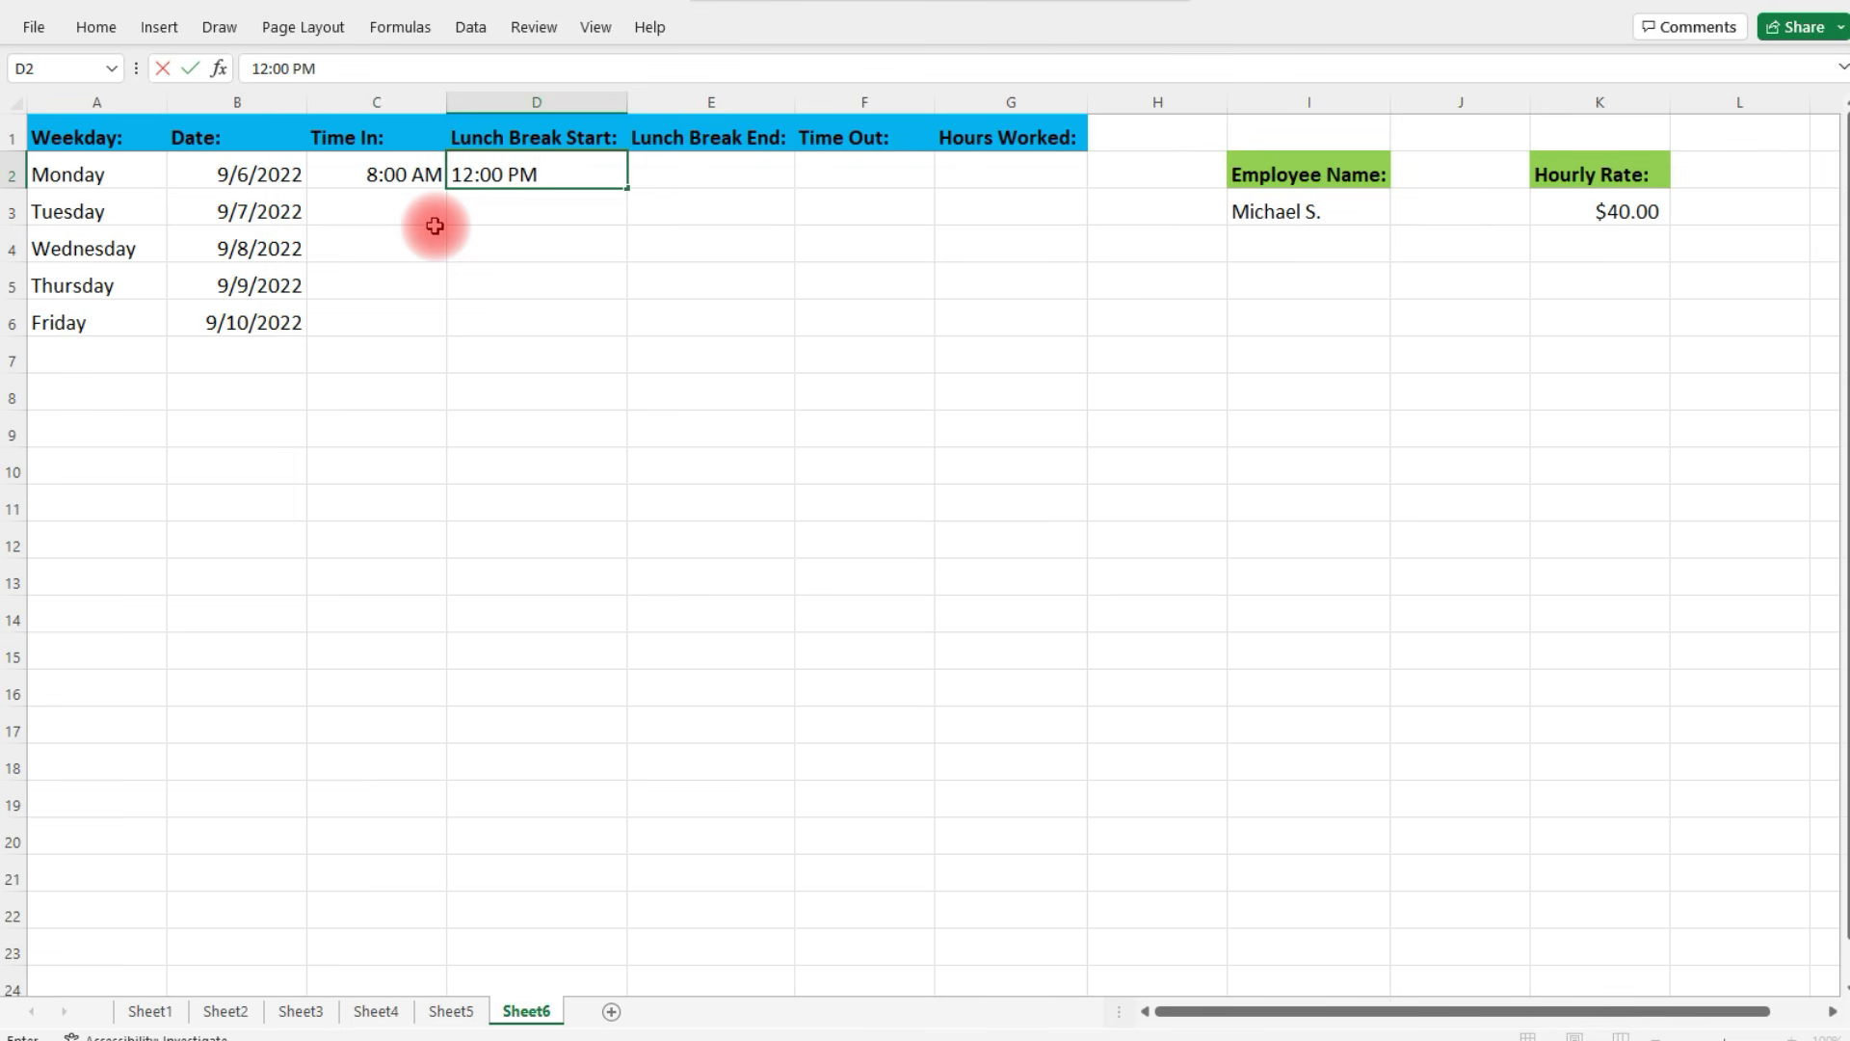
pyautogui.press('Tab')
pyautogui.write('12:30 PM')
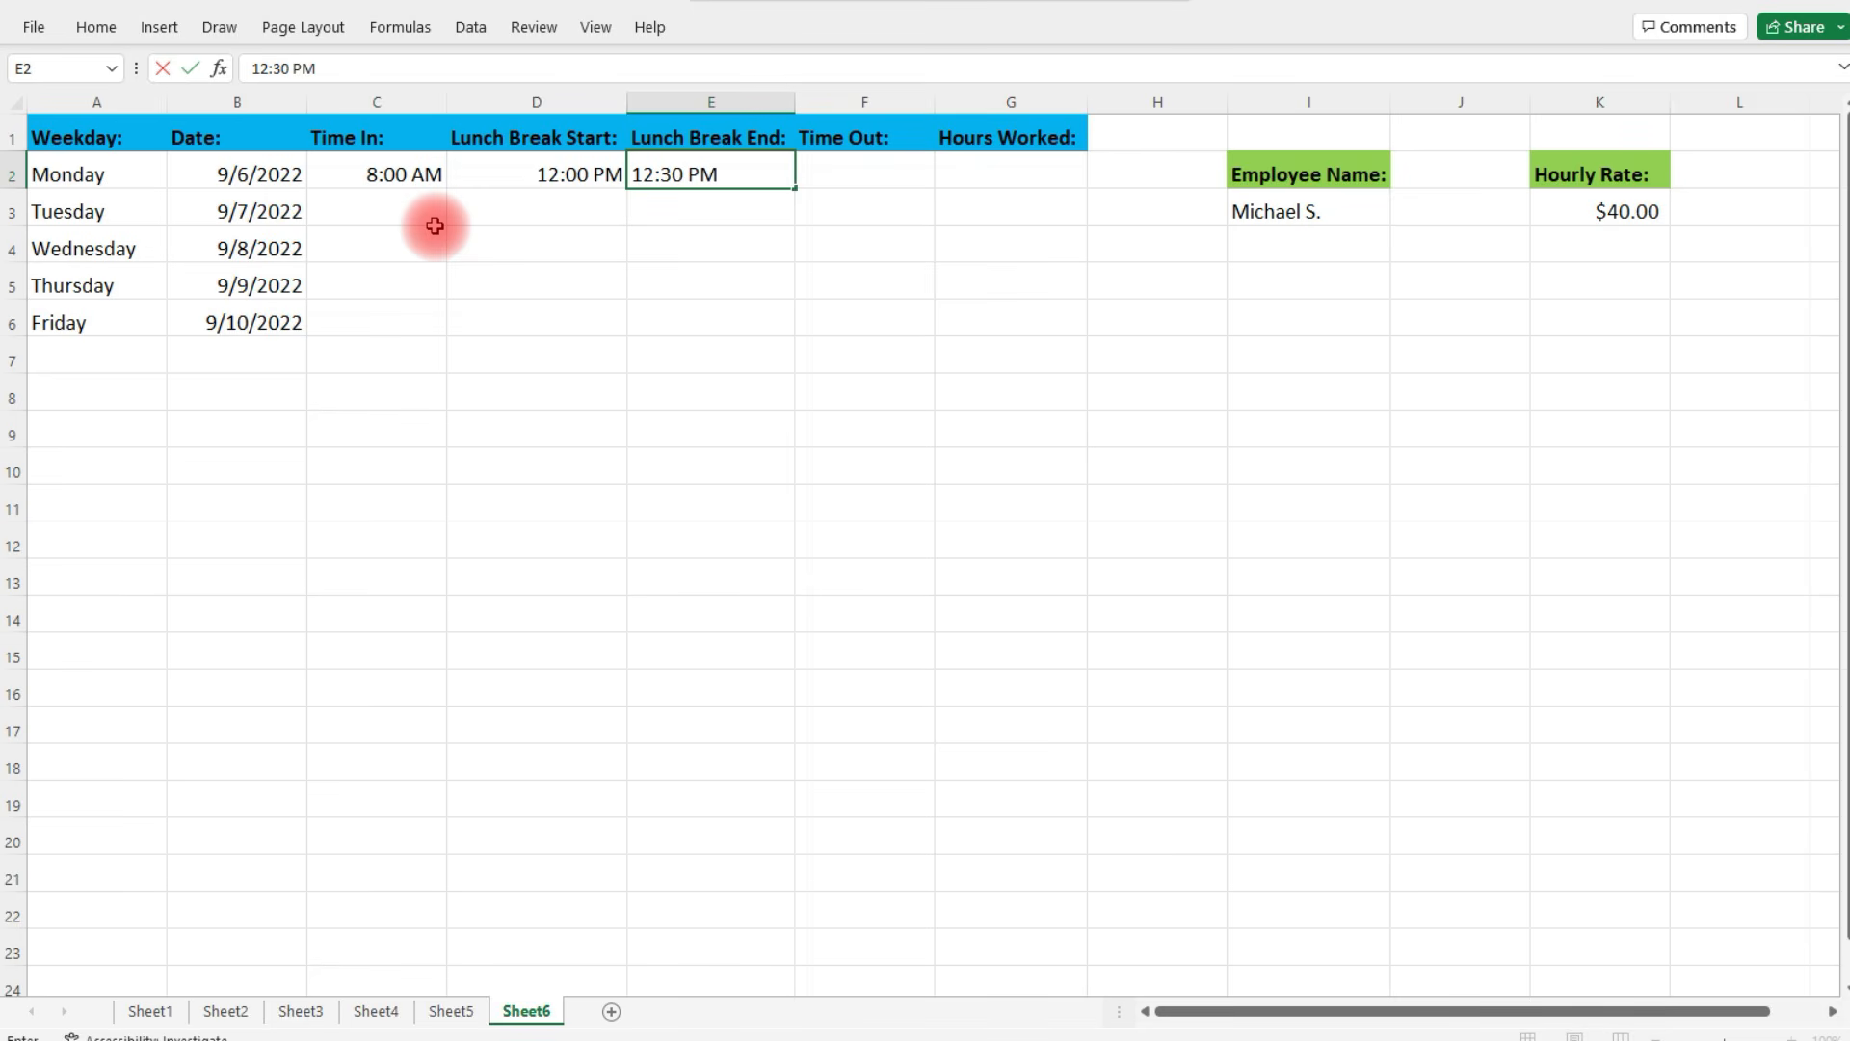
pyautogui.press('Tab')
pyautogui.write('5:00 PM')
pyautogui.press('Return')
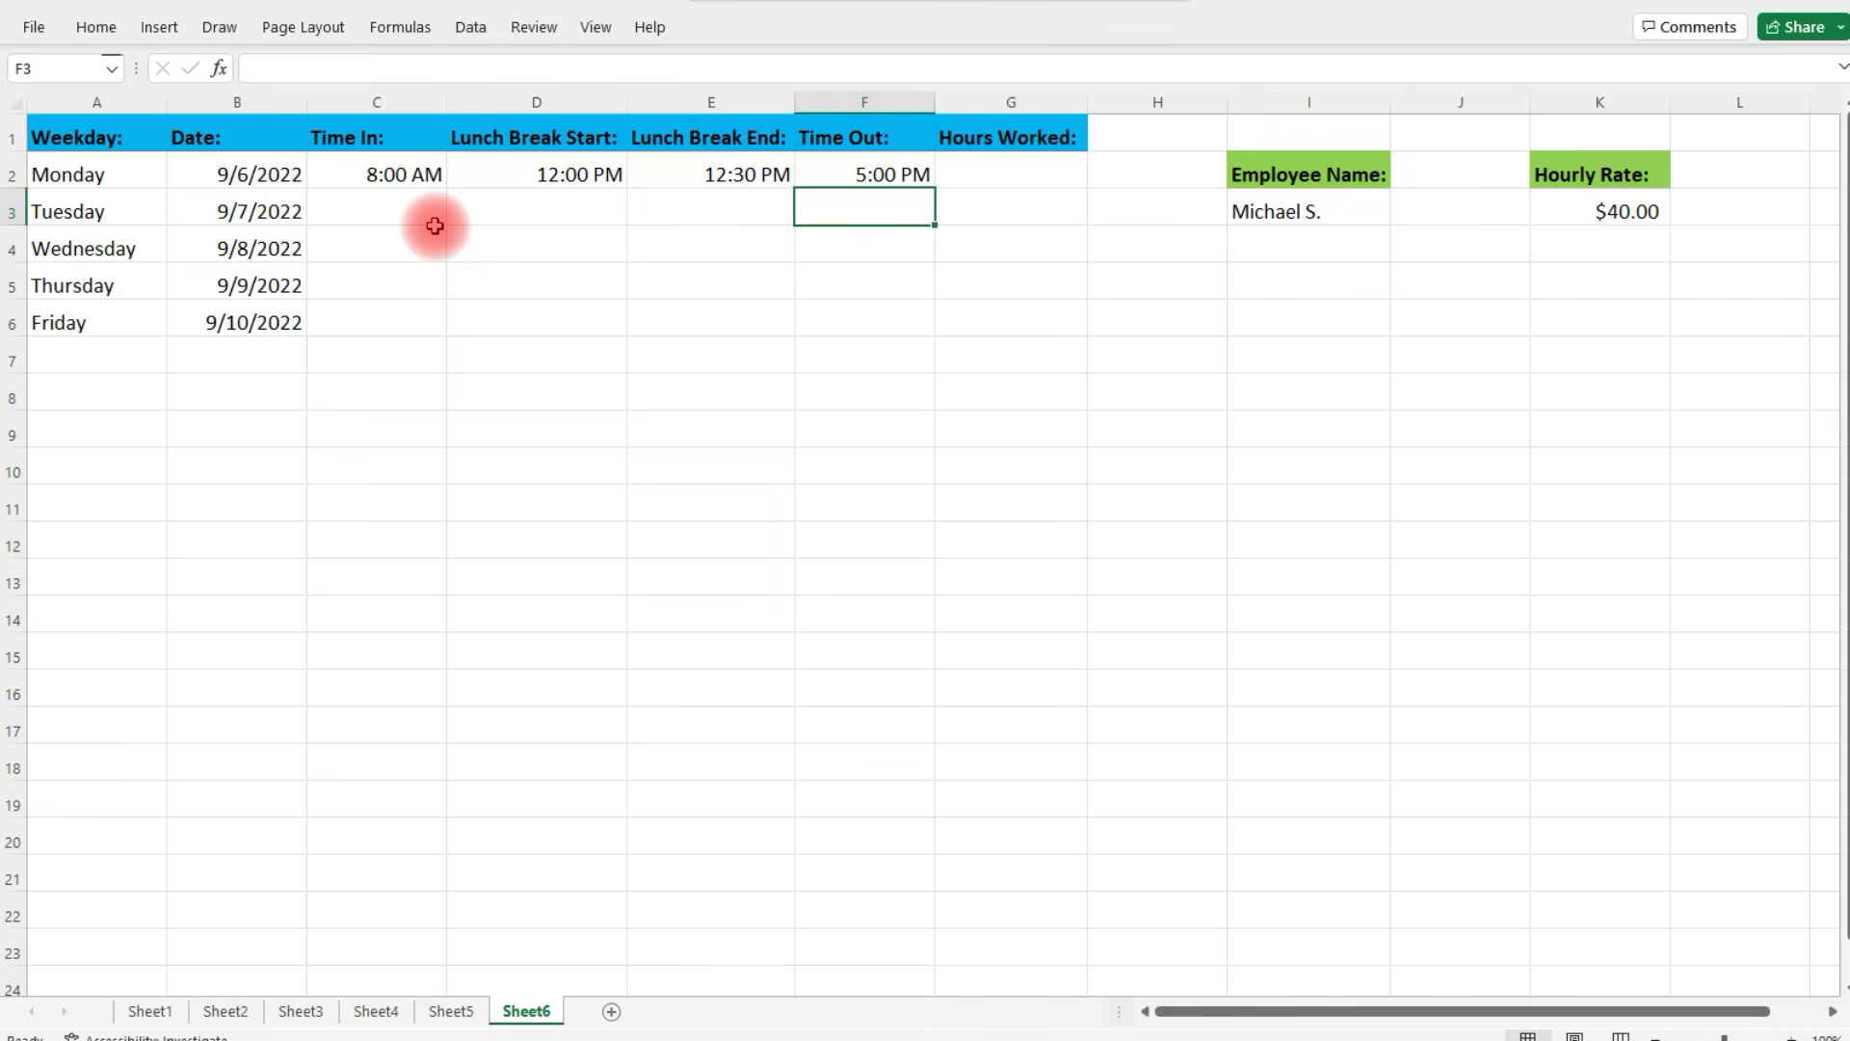
pyautogui.click(381, 174)
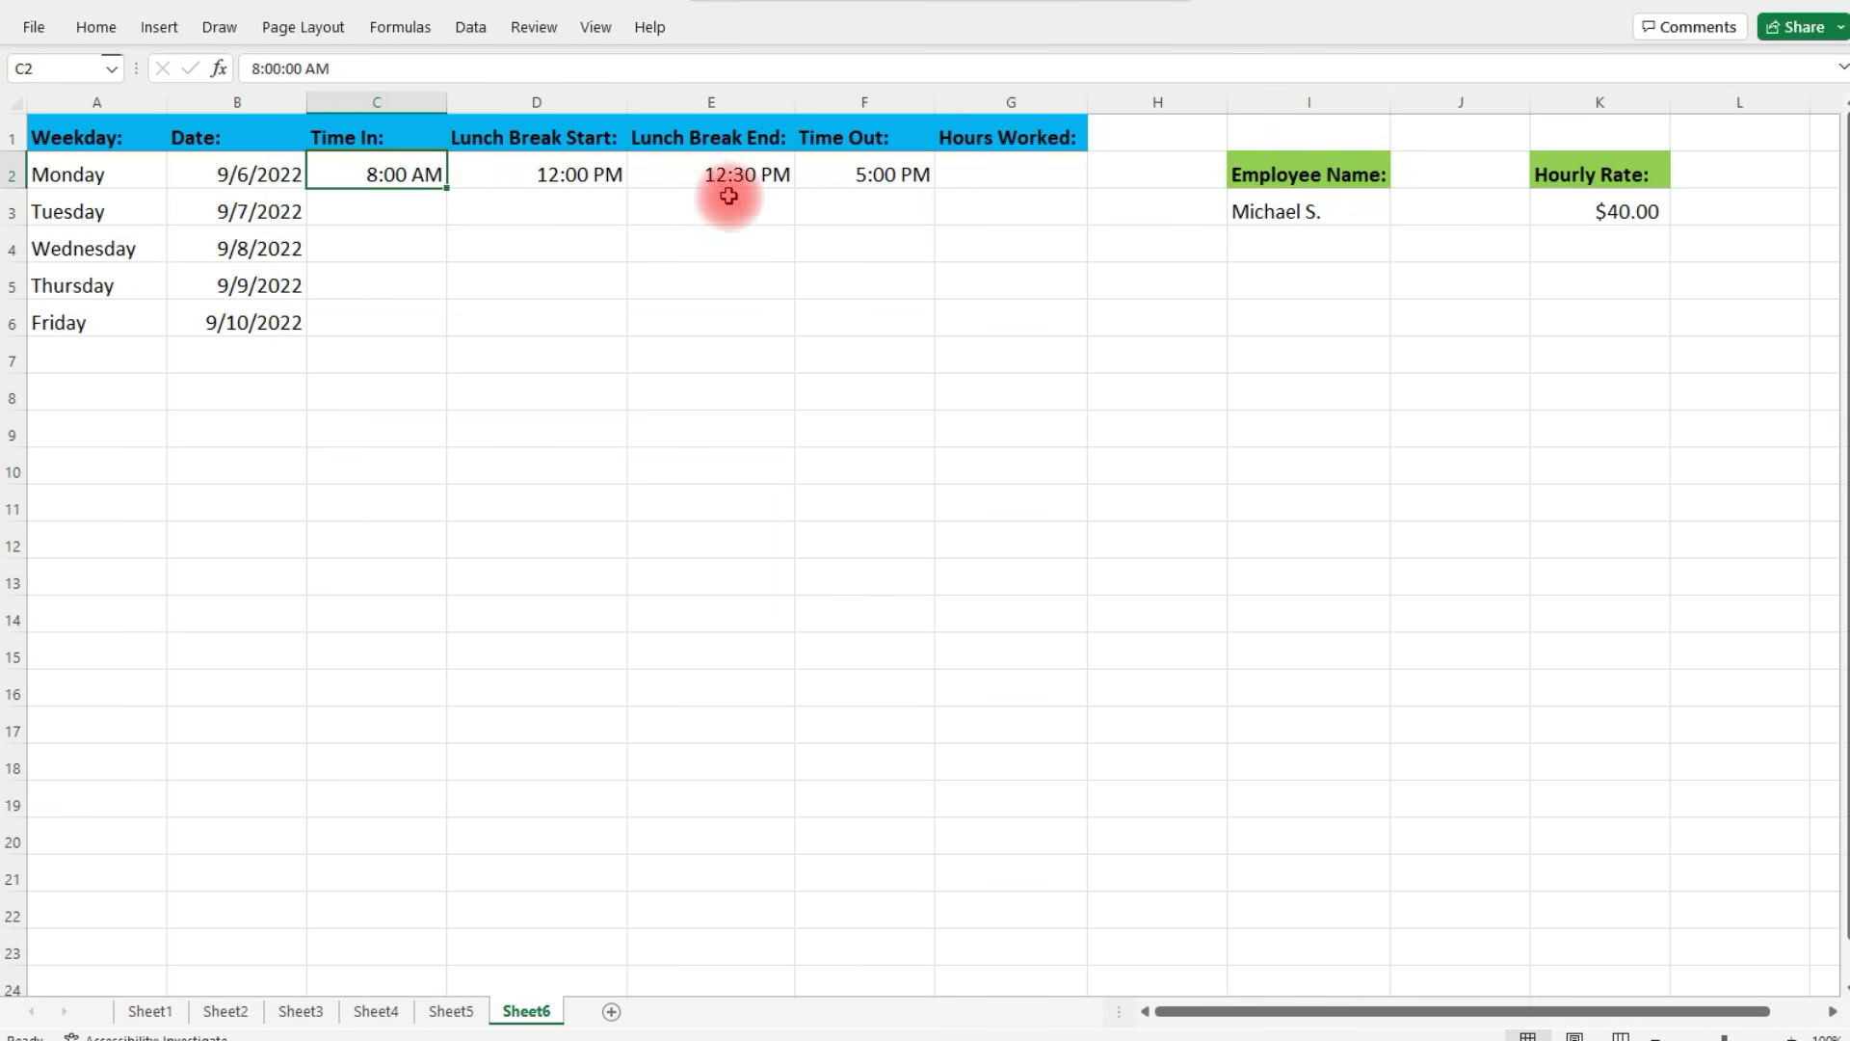
pyautogui.click(898, 169)
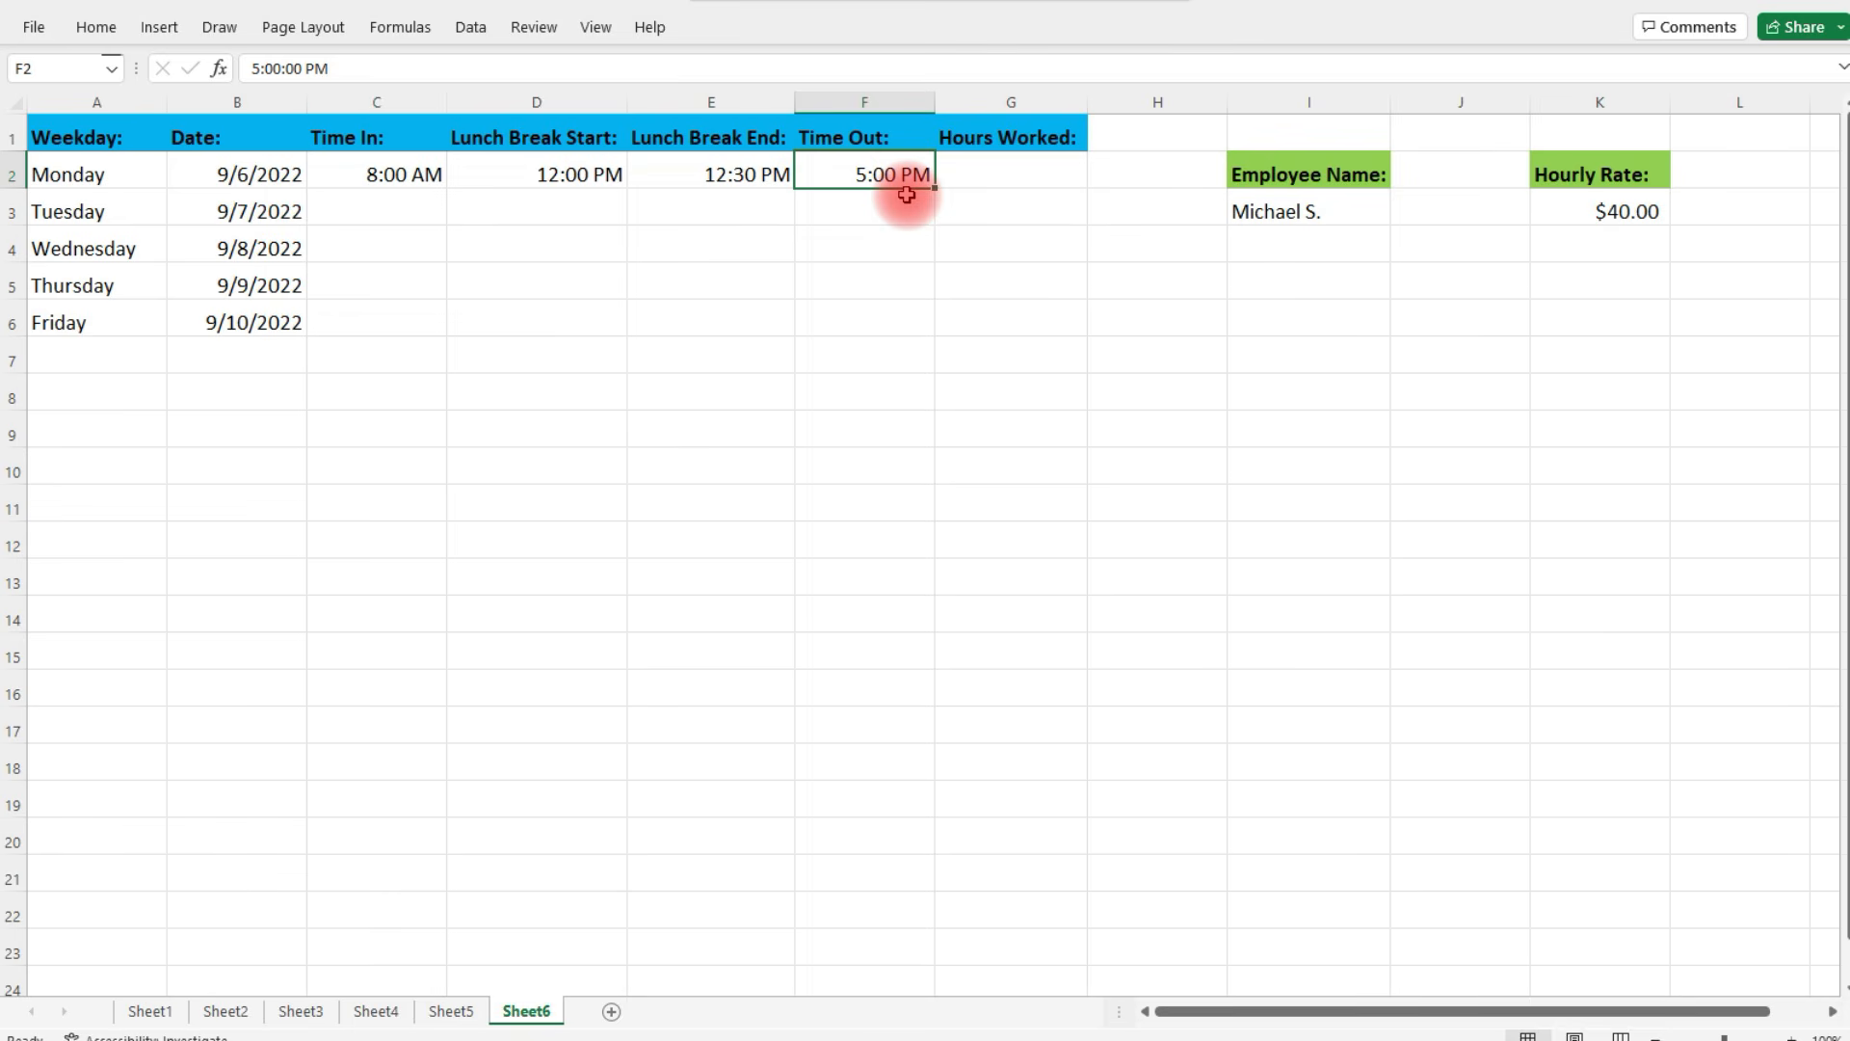
pyautogui.click(588, 182)
pyautogui.click(713, 183)
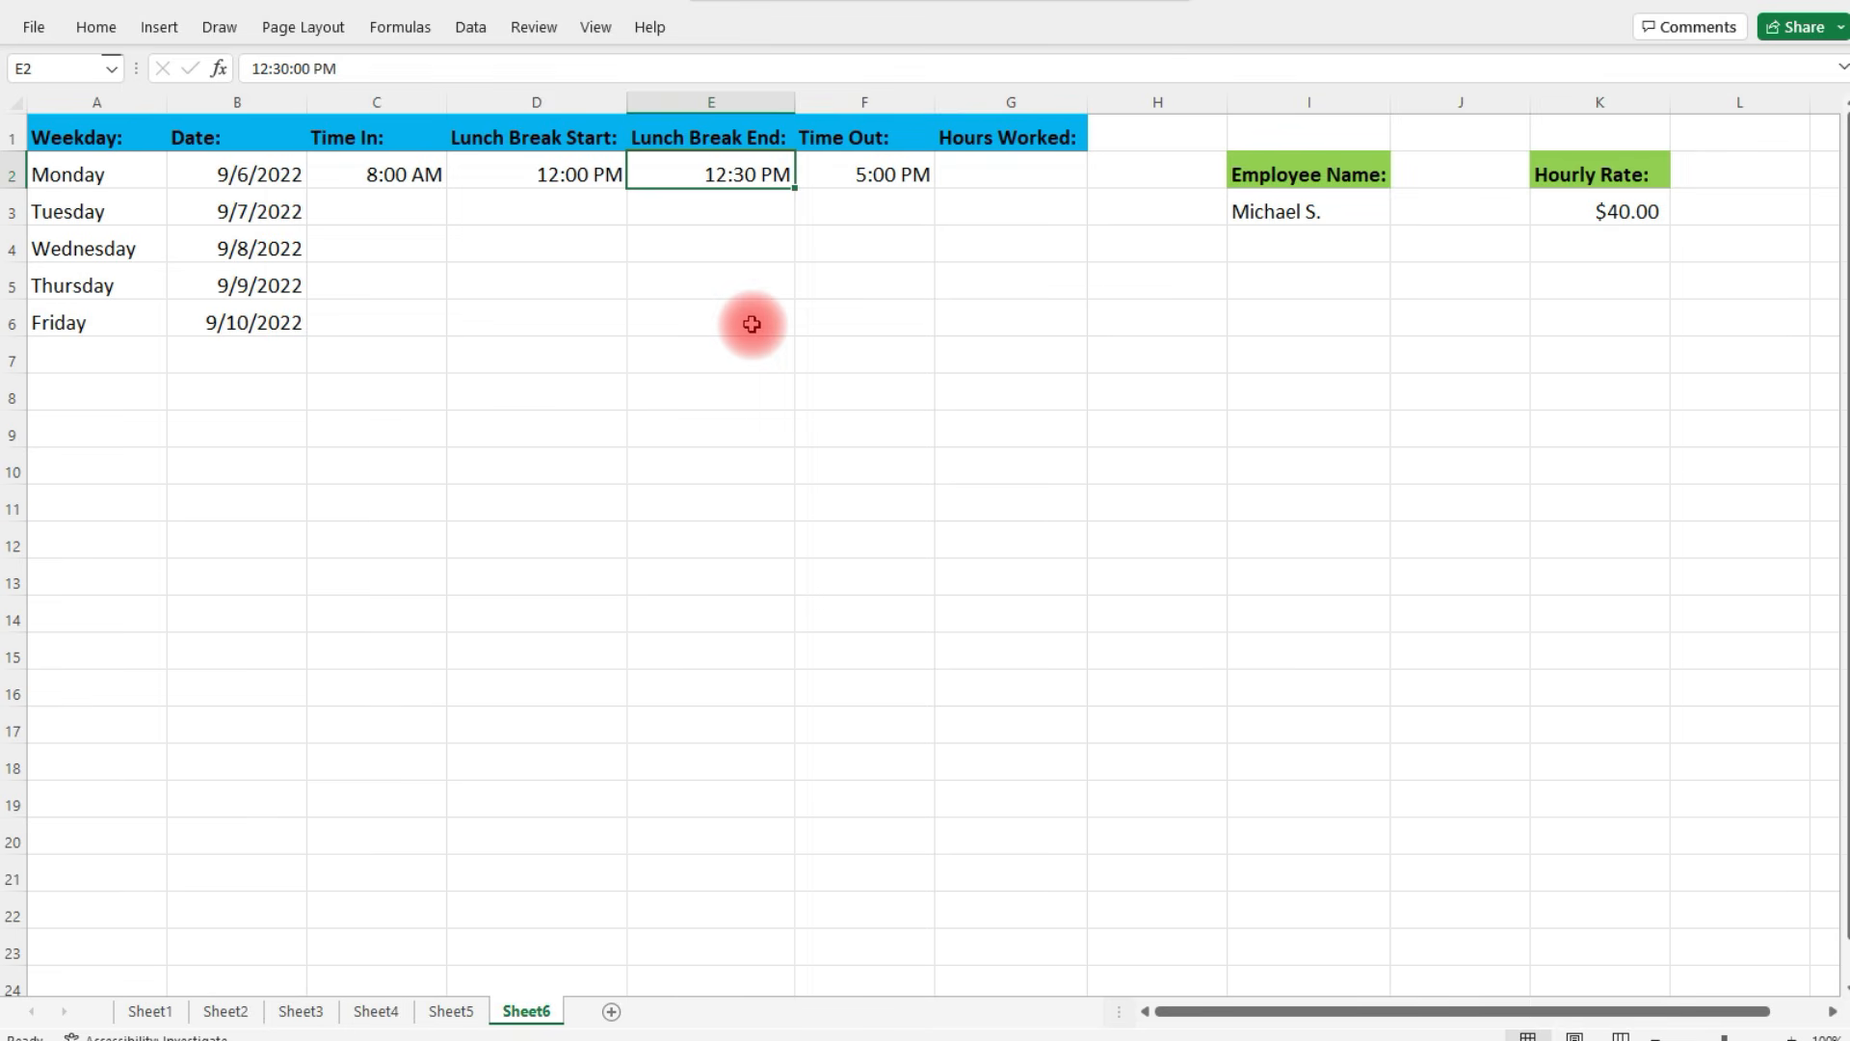
# Calculate Monday's hours worked in G2 with the formula =((F2-C2)-(E2-D2))*24
pyautogui.click(972, 179)
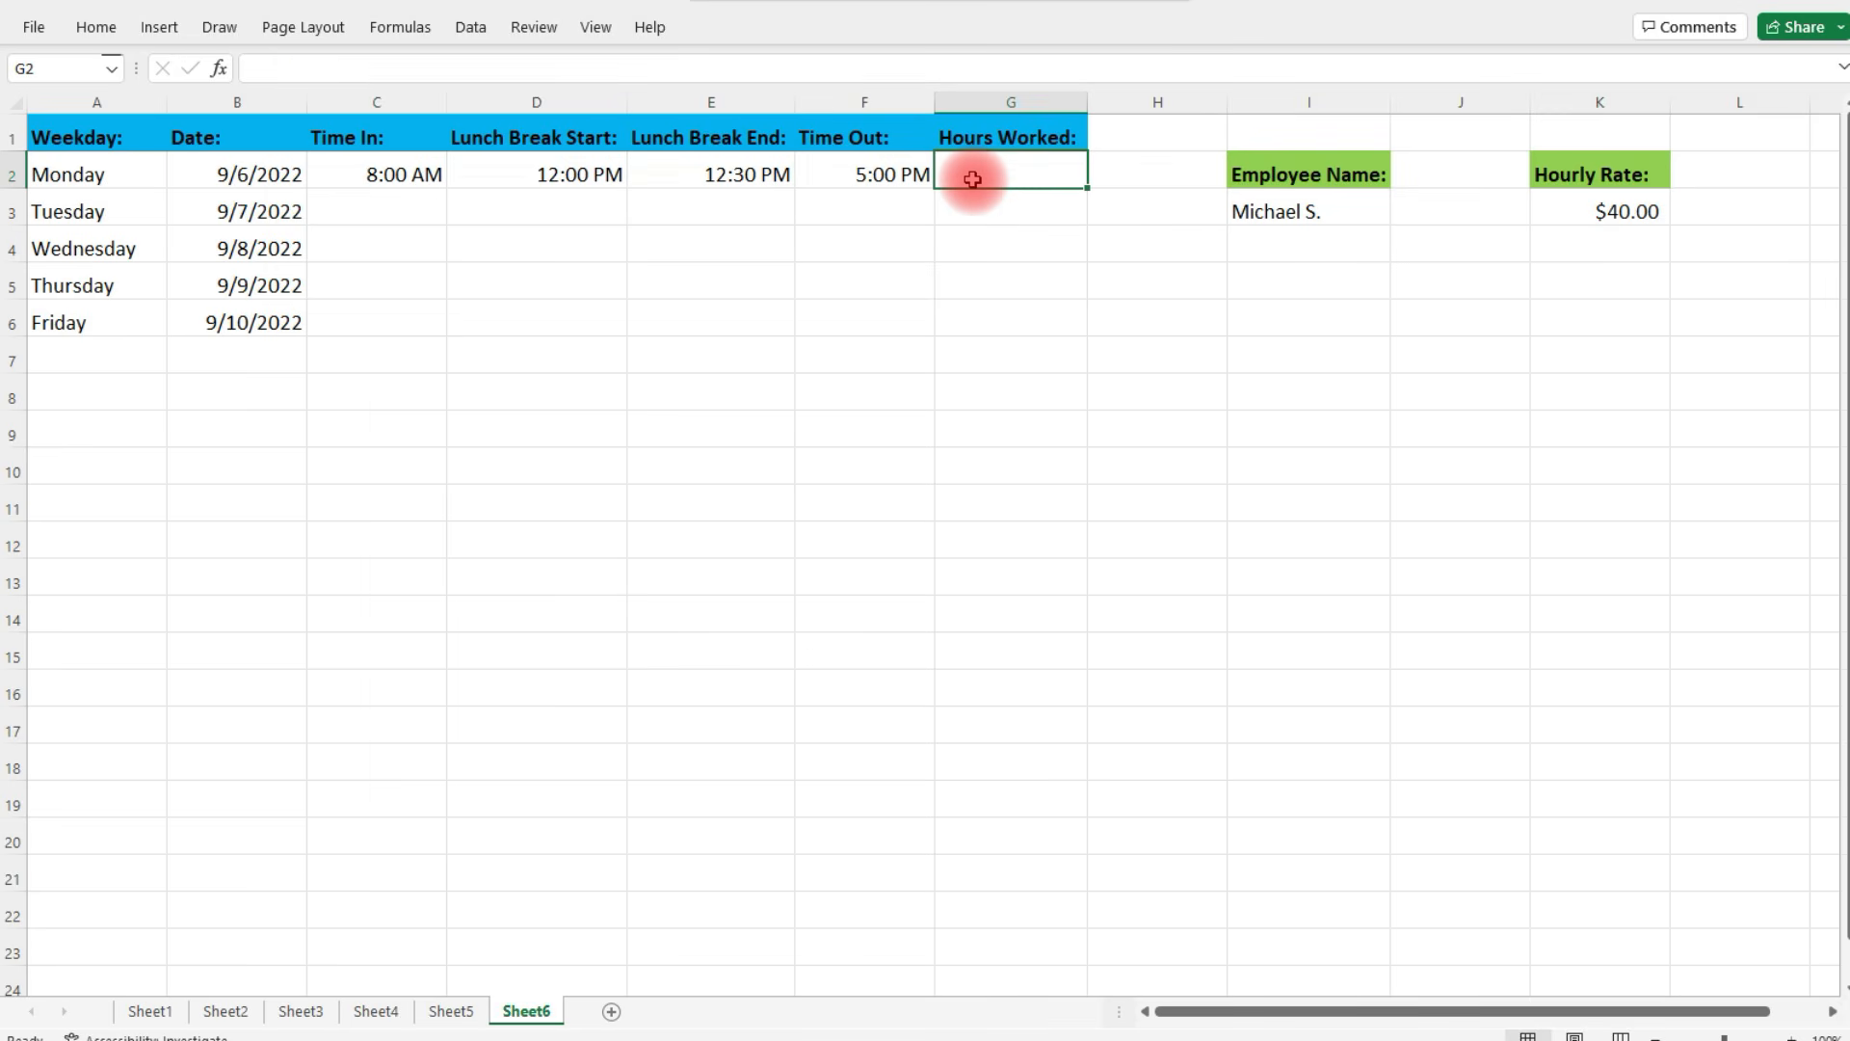
pyautogui.write('=((')
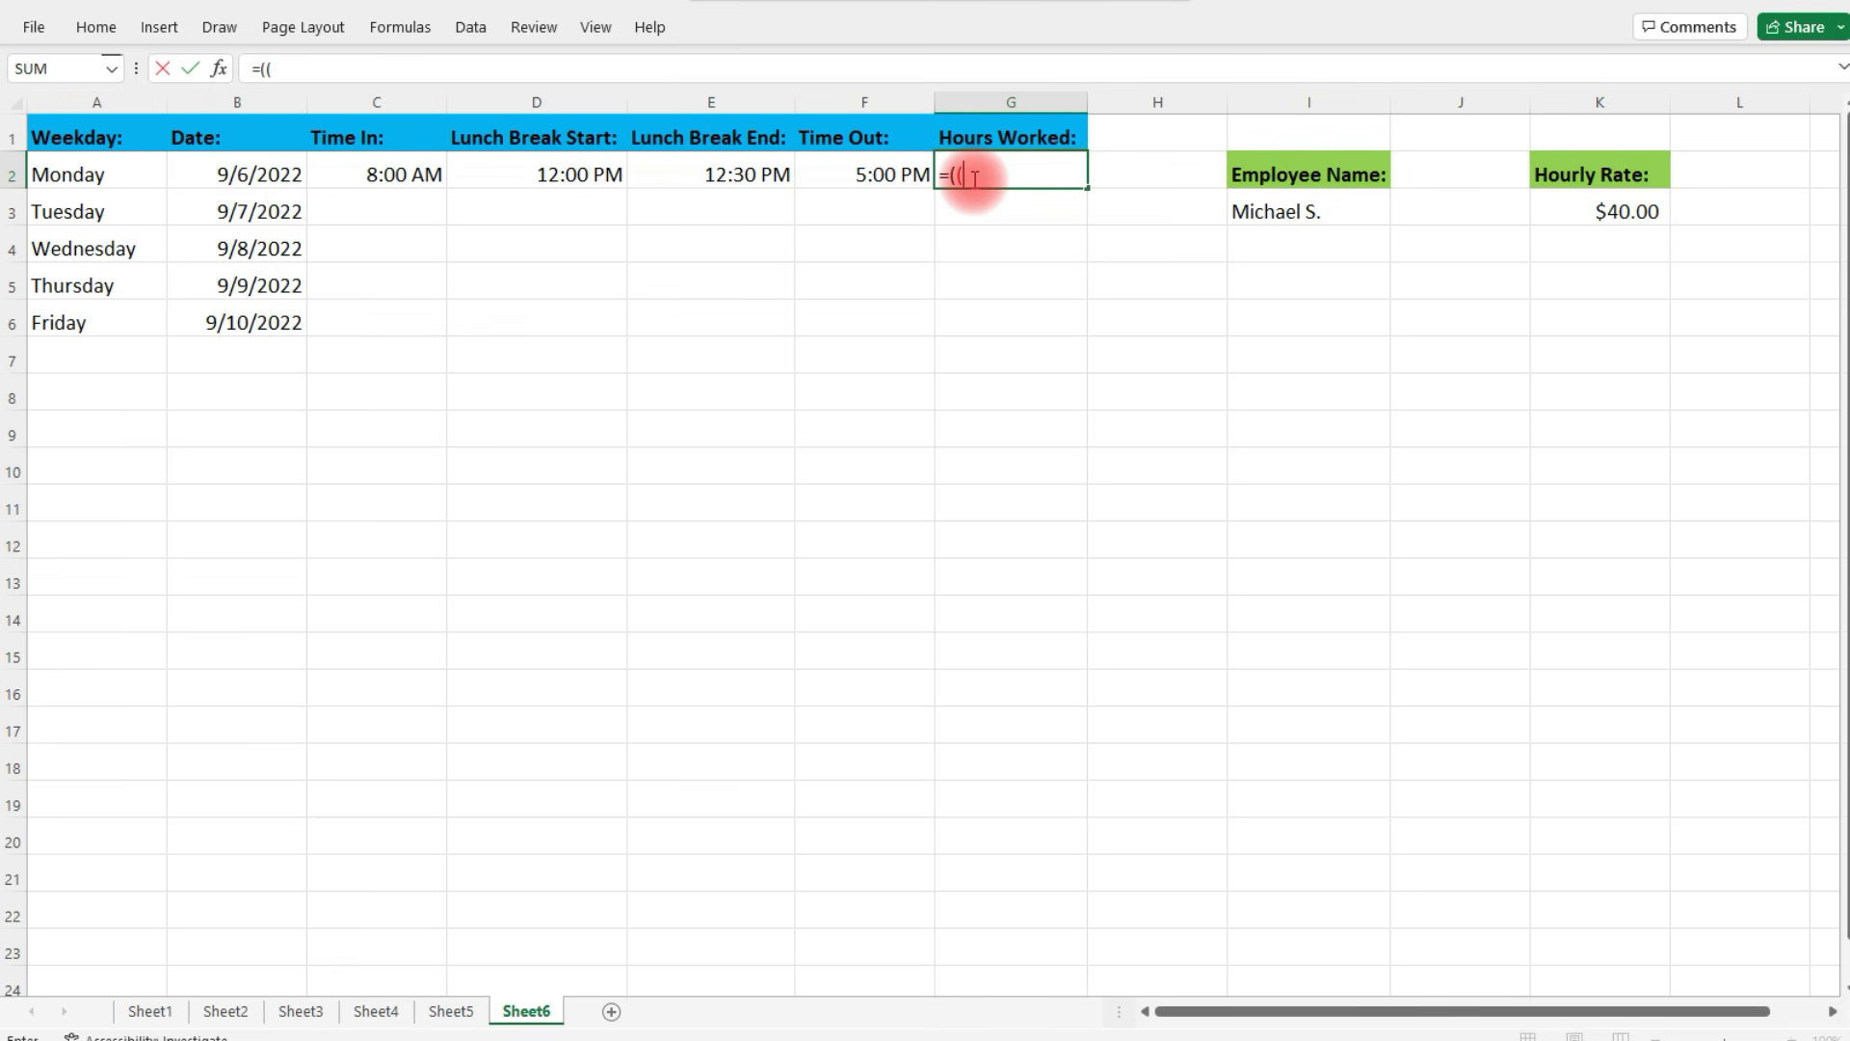
pyautogui.moveTo(872, 174); pyautogui.dragTo(844, 254)
pyautogui.click(877, 277)
pyautogui.click(866, 177)
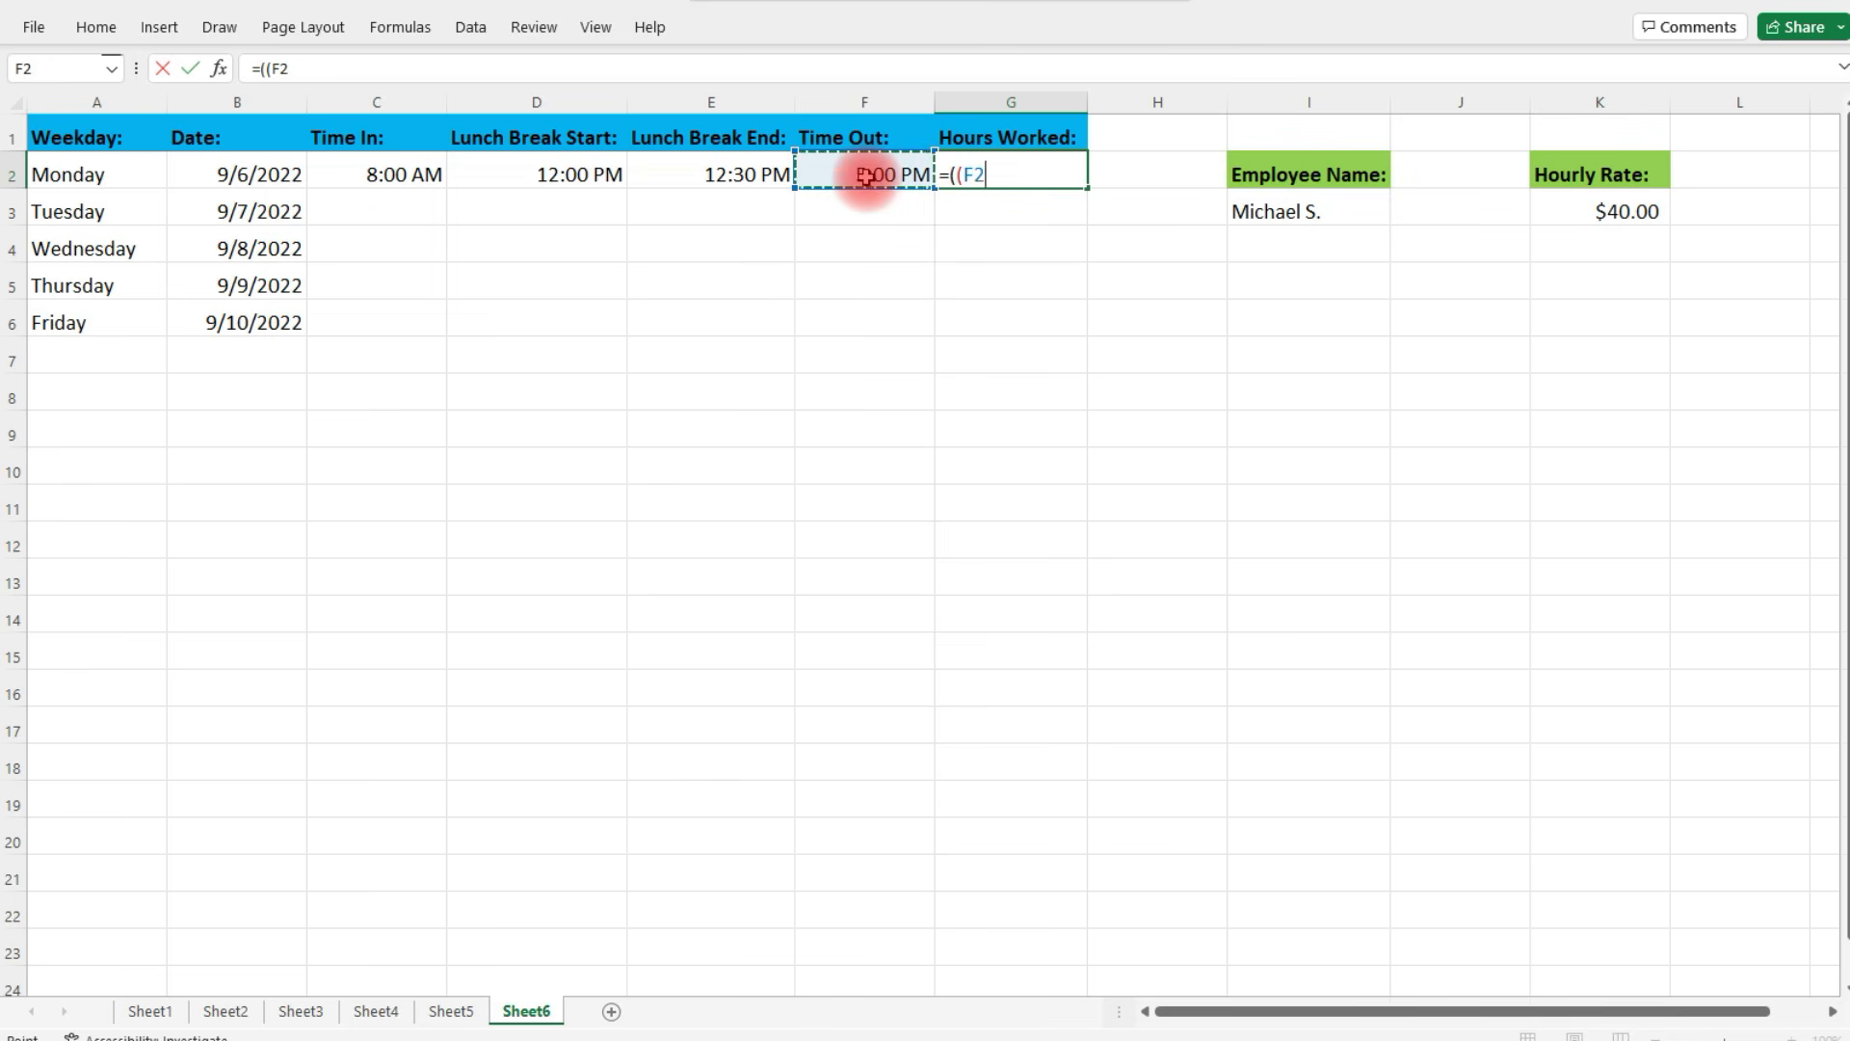
pyautogui.write('-')
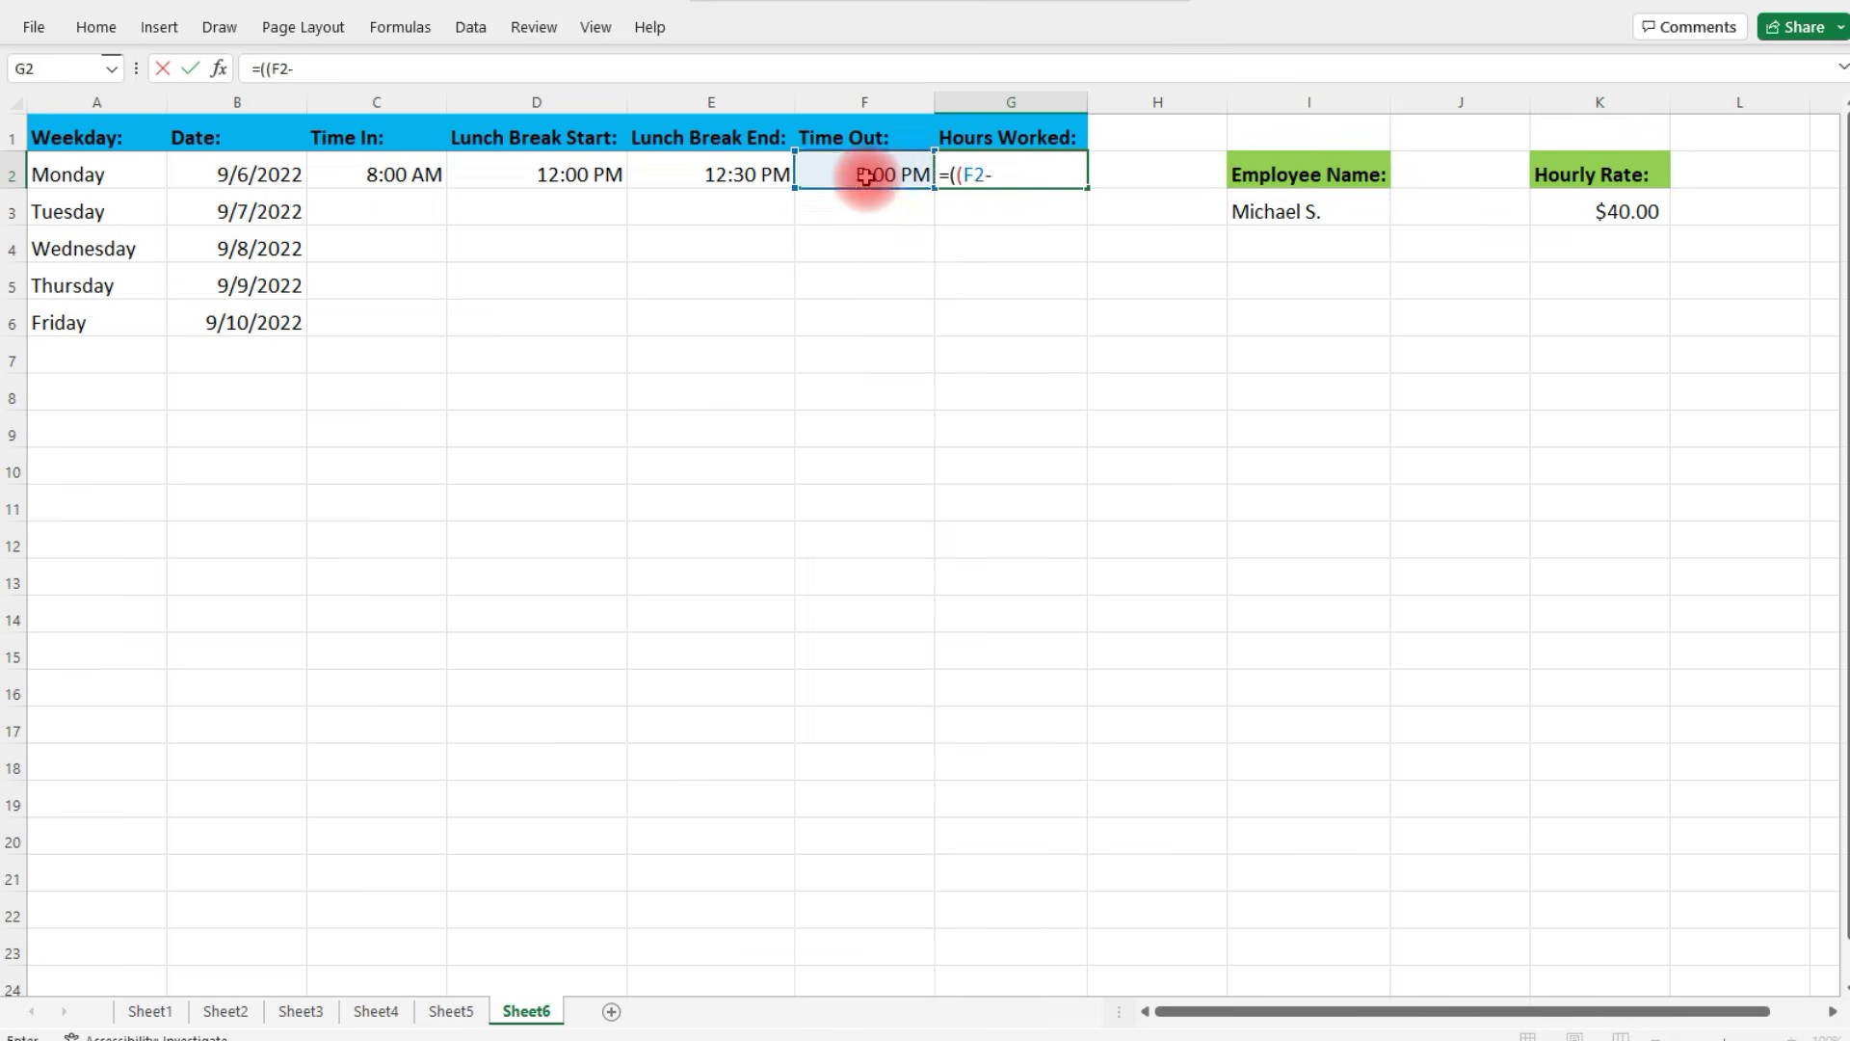
pyautogui.click(412, 177)
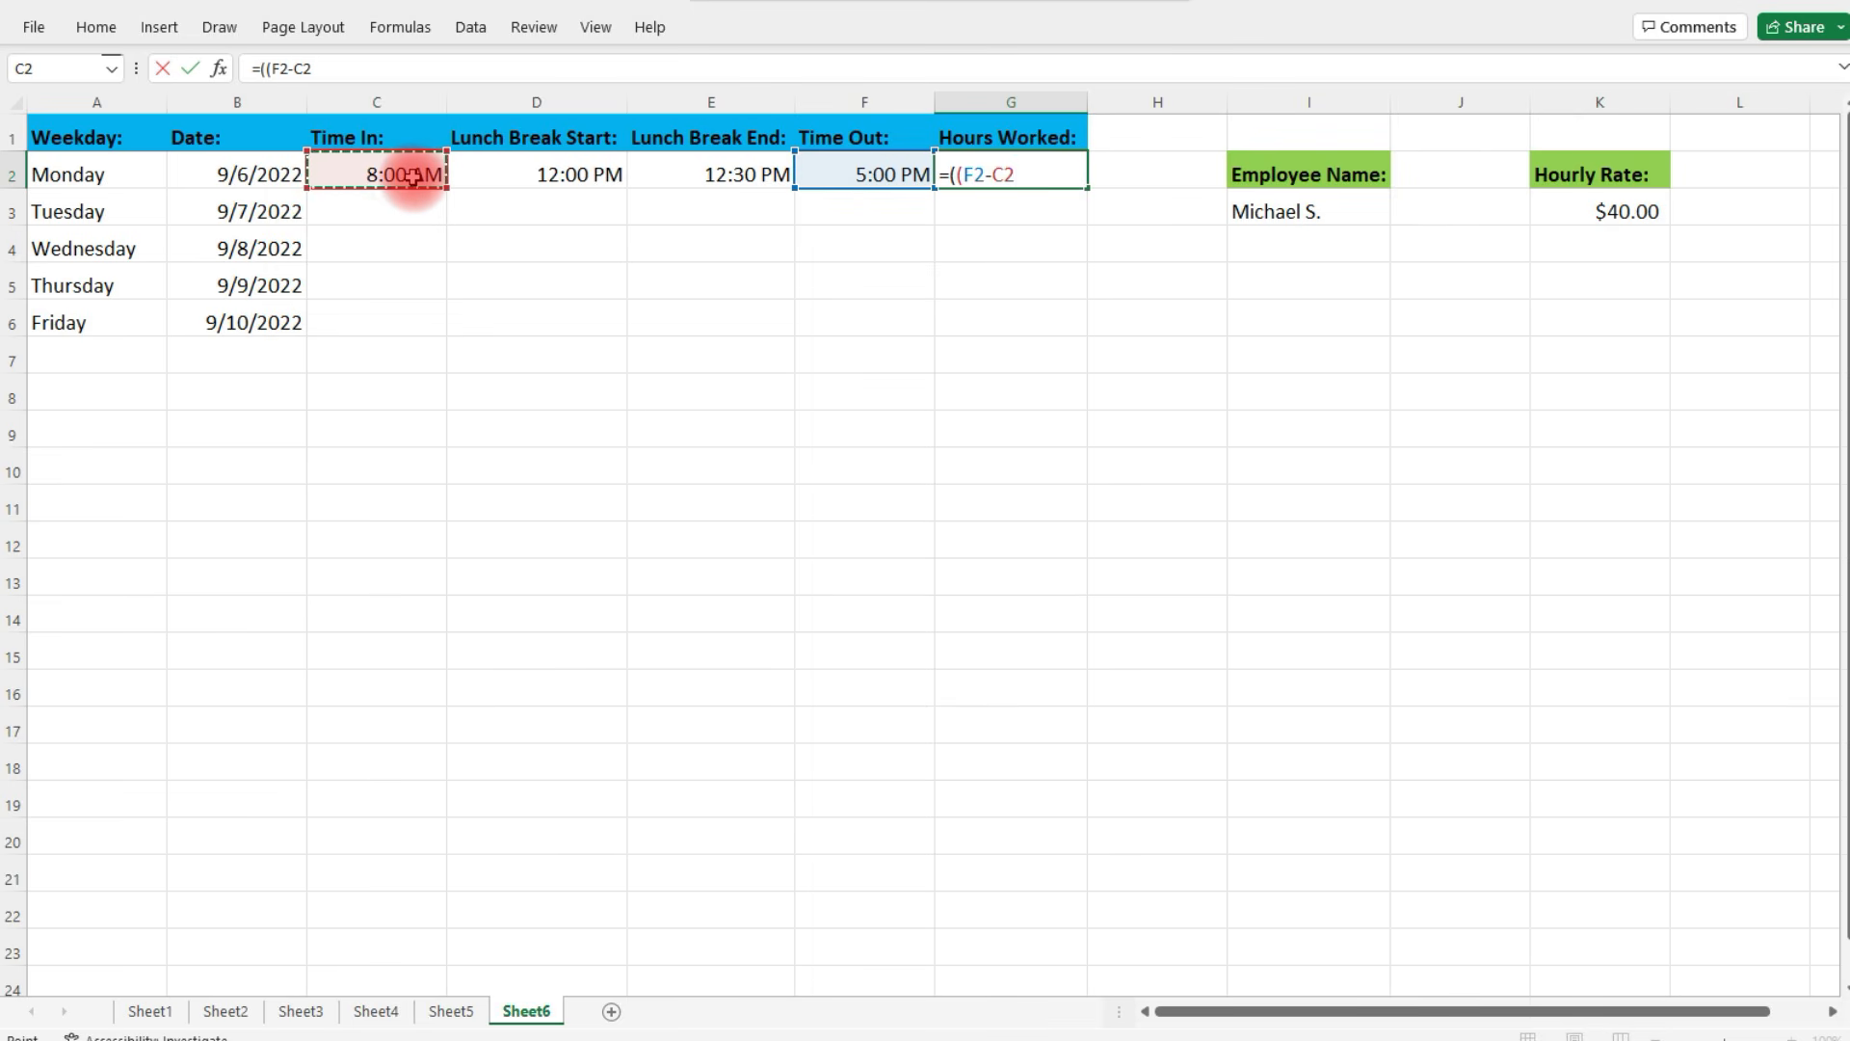
pyautogui.write('-(E2')
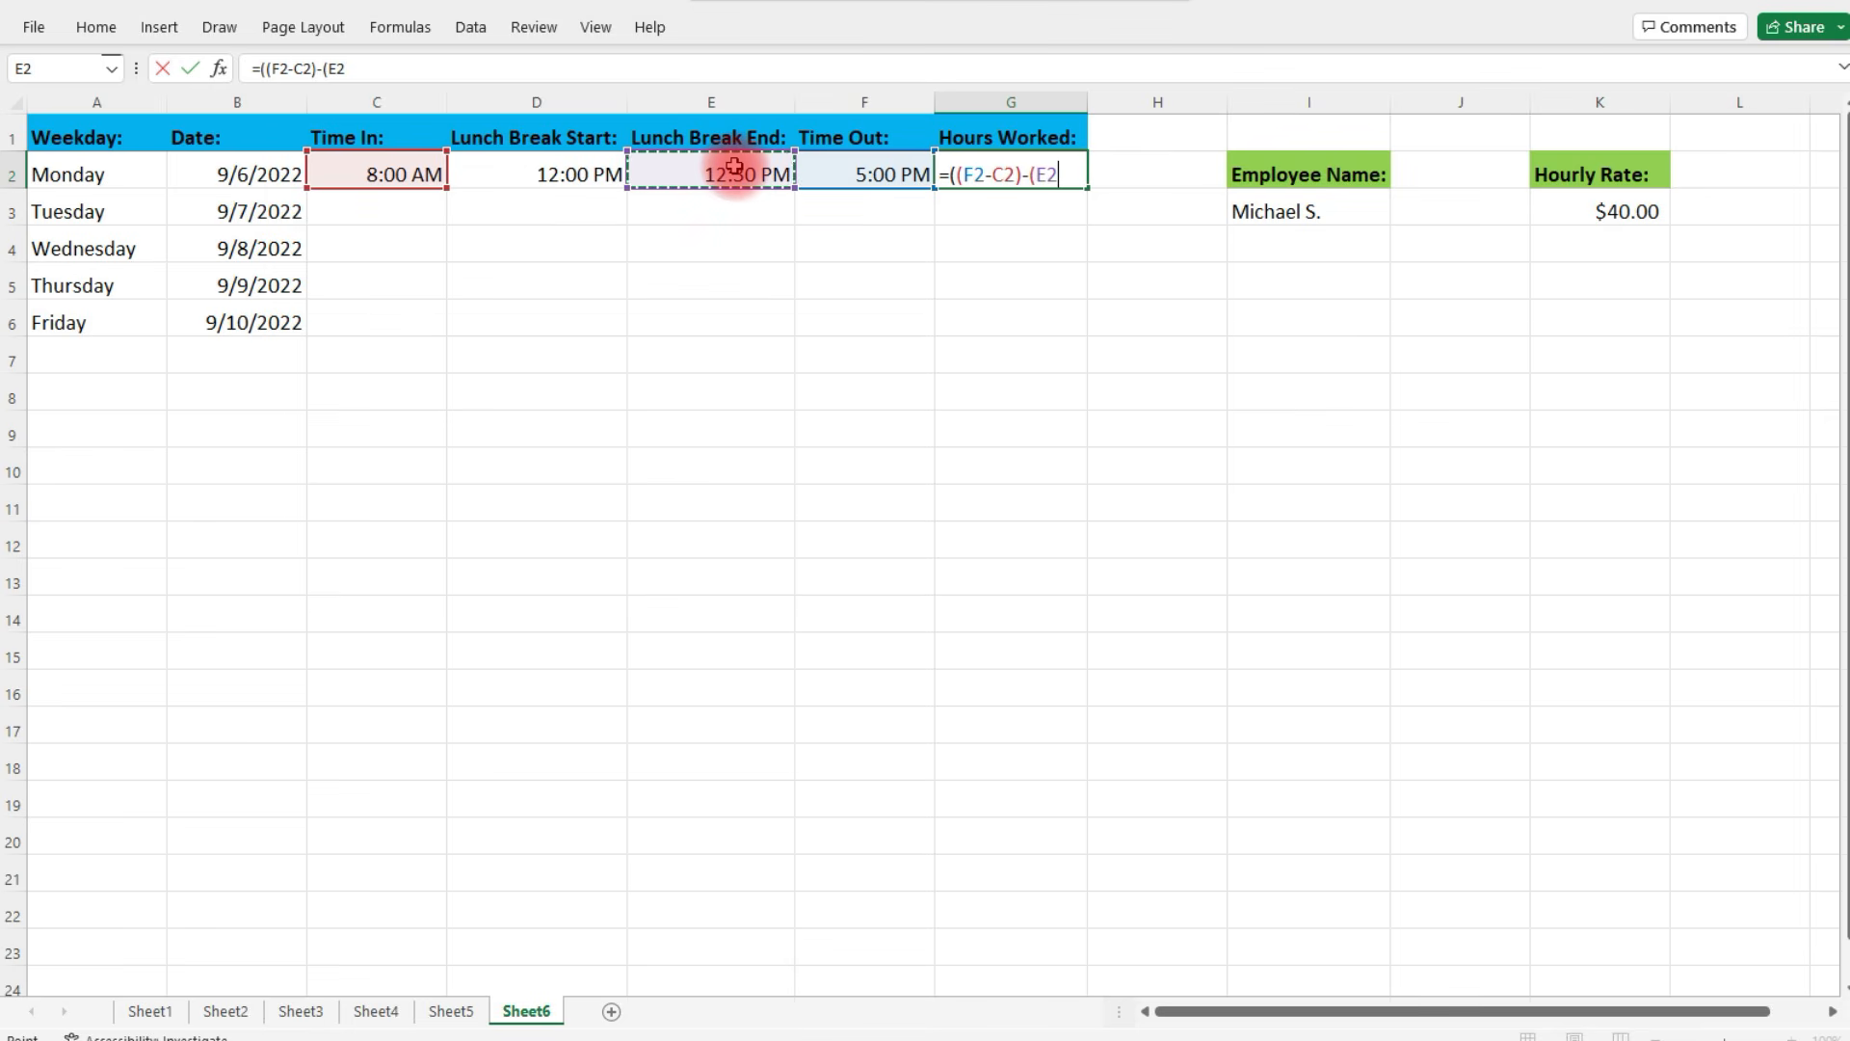
pyautogui.write('-')
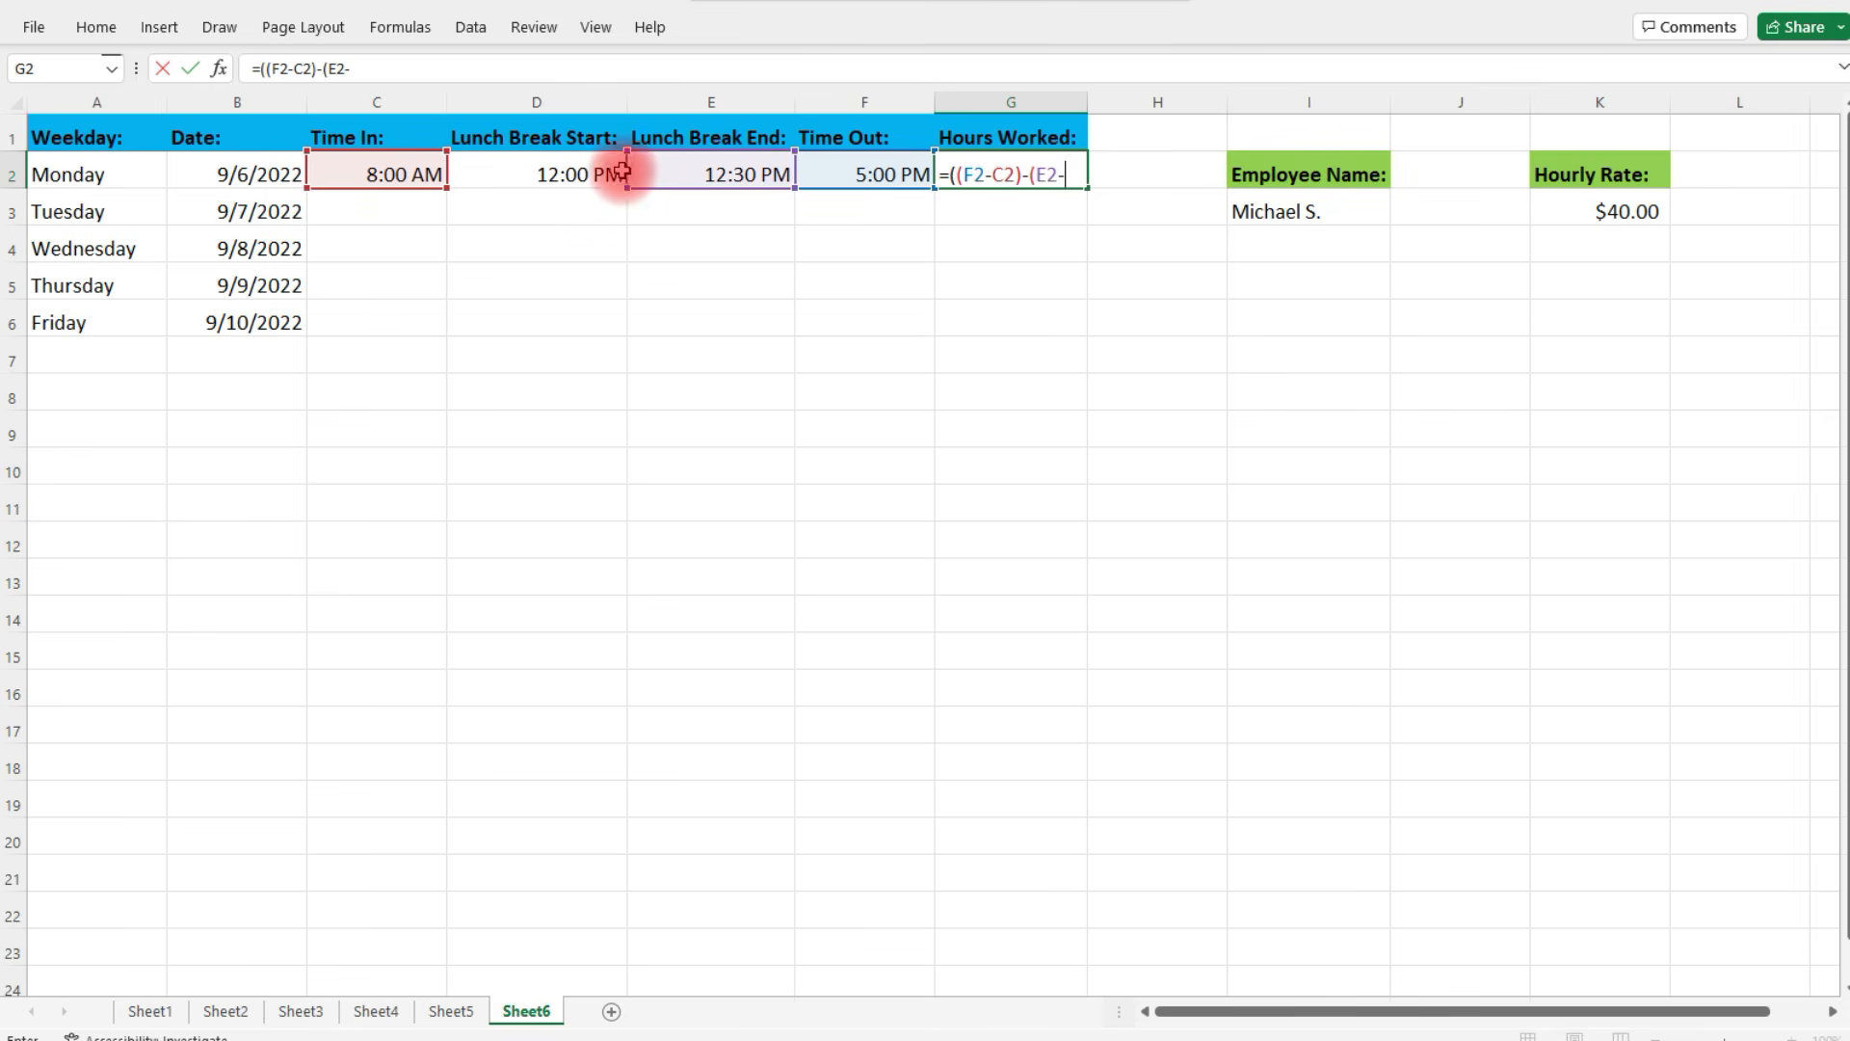
pyautogui.click(579, 174)
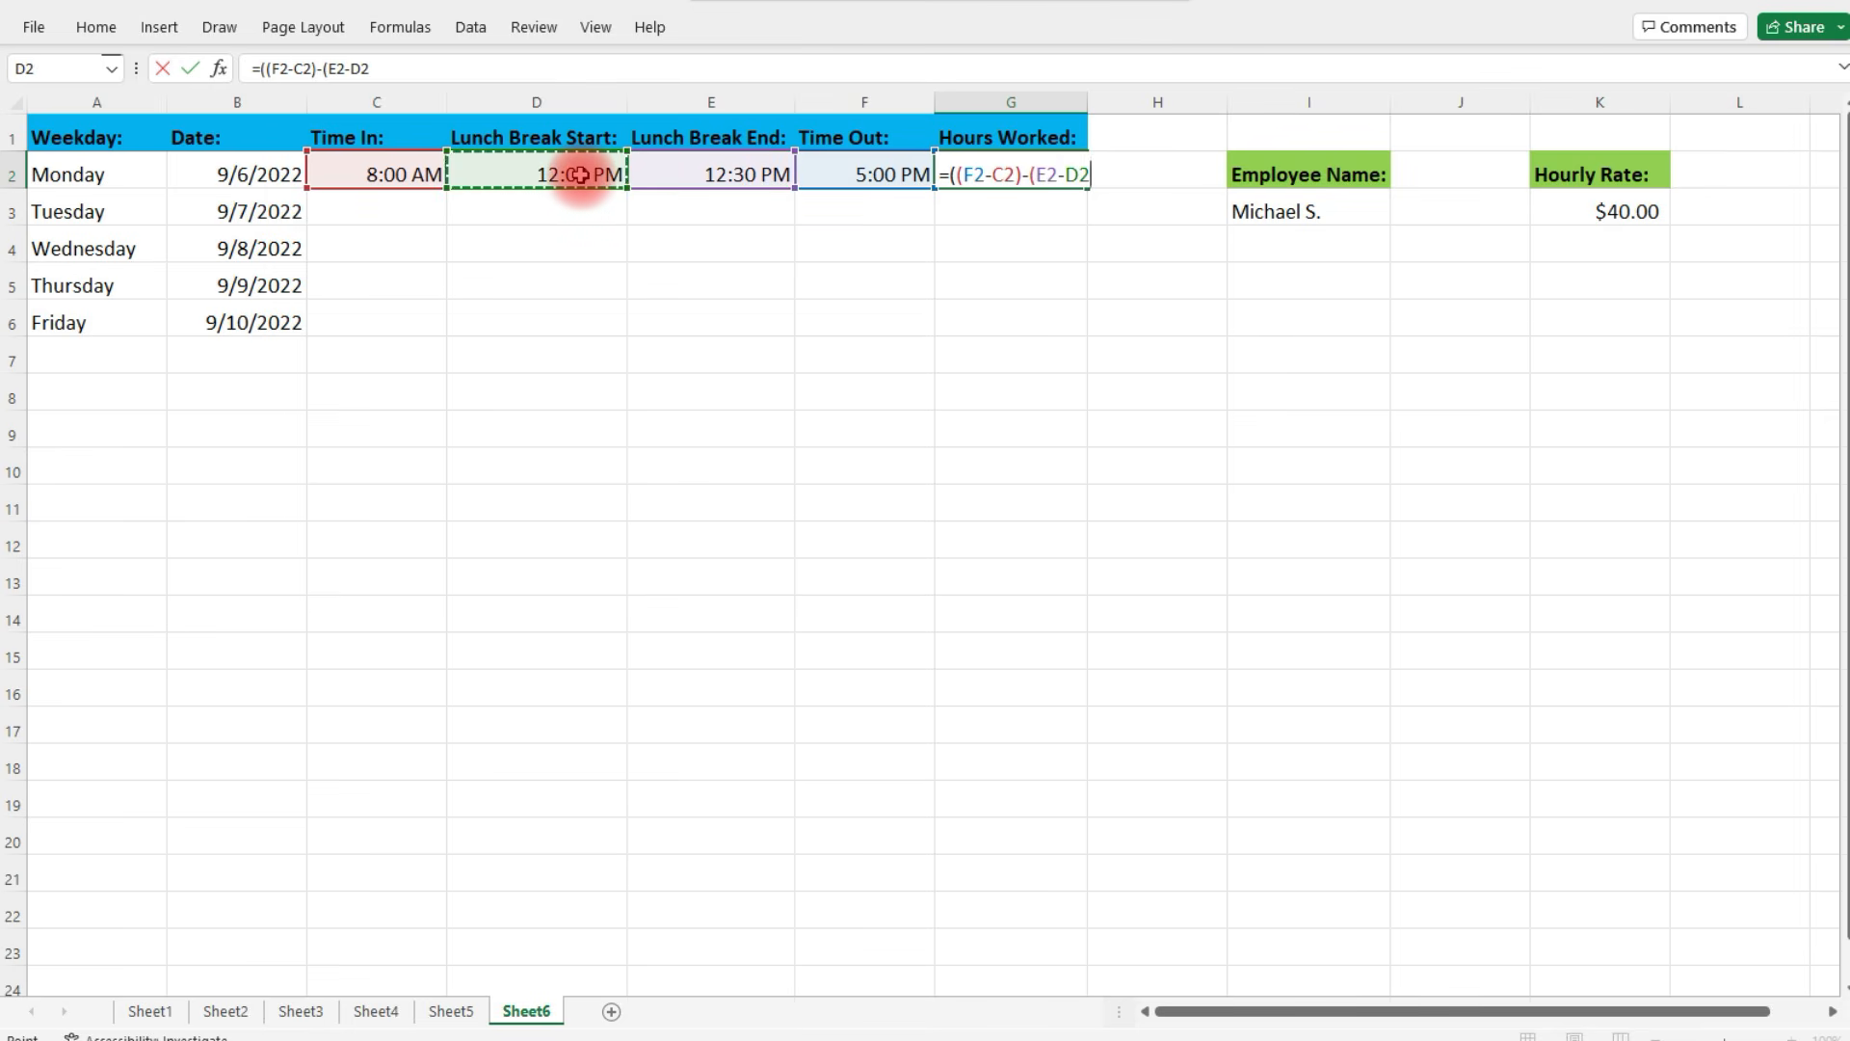
pyautogui.write('))')
pyautogui.write('*24')
pyautogui.press('Return')
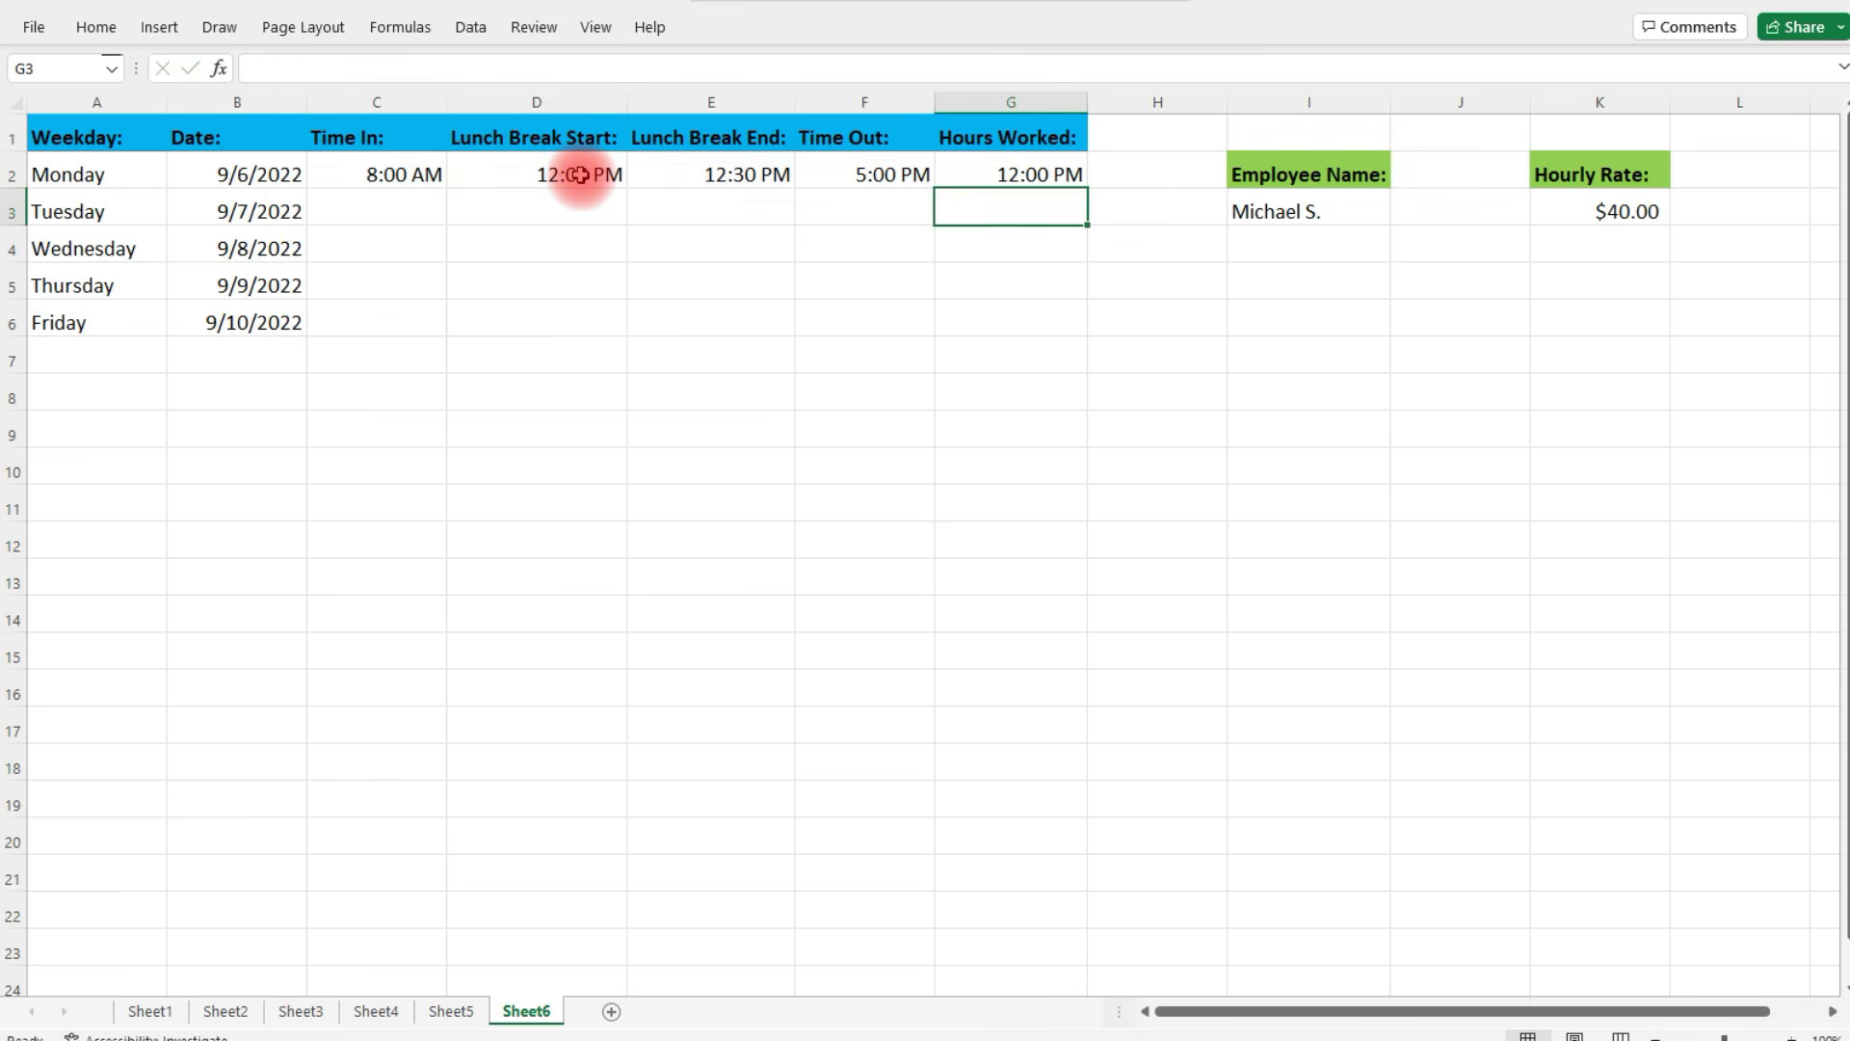
# Change the number format of Monday's hours worked in G2 to General
pyautogui.click(1035, 175)
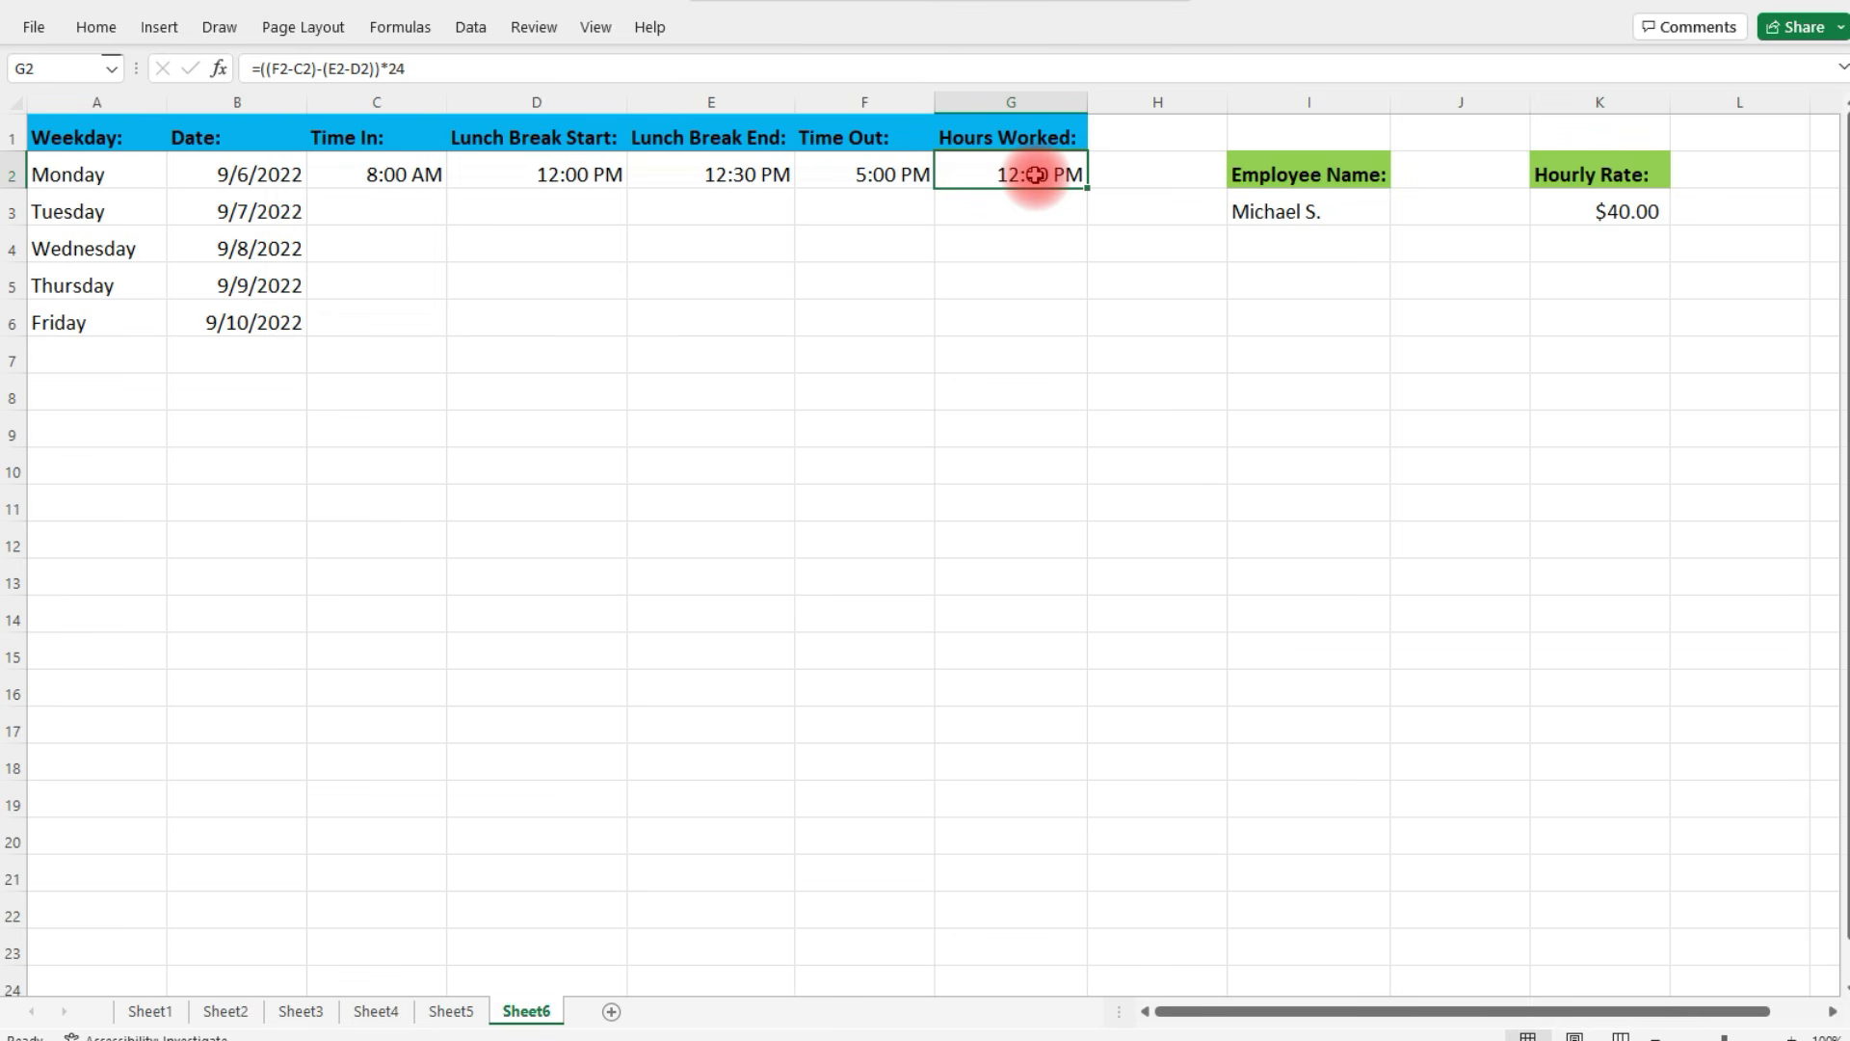
pyautogui.click(94, 29)
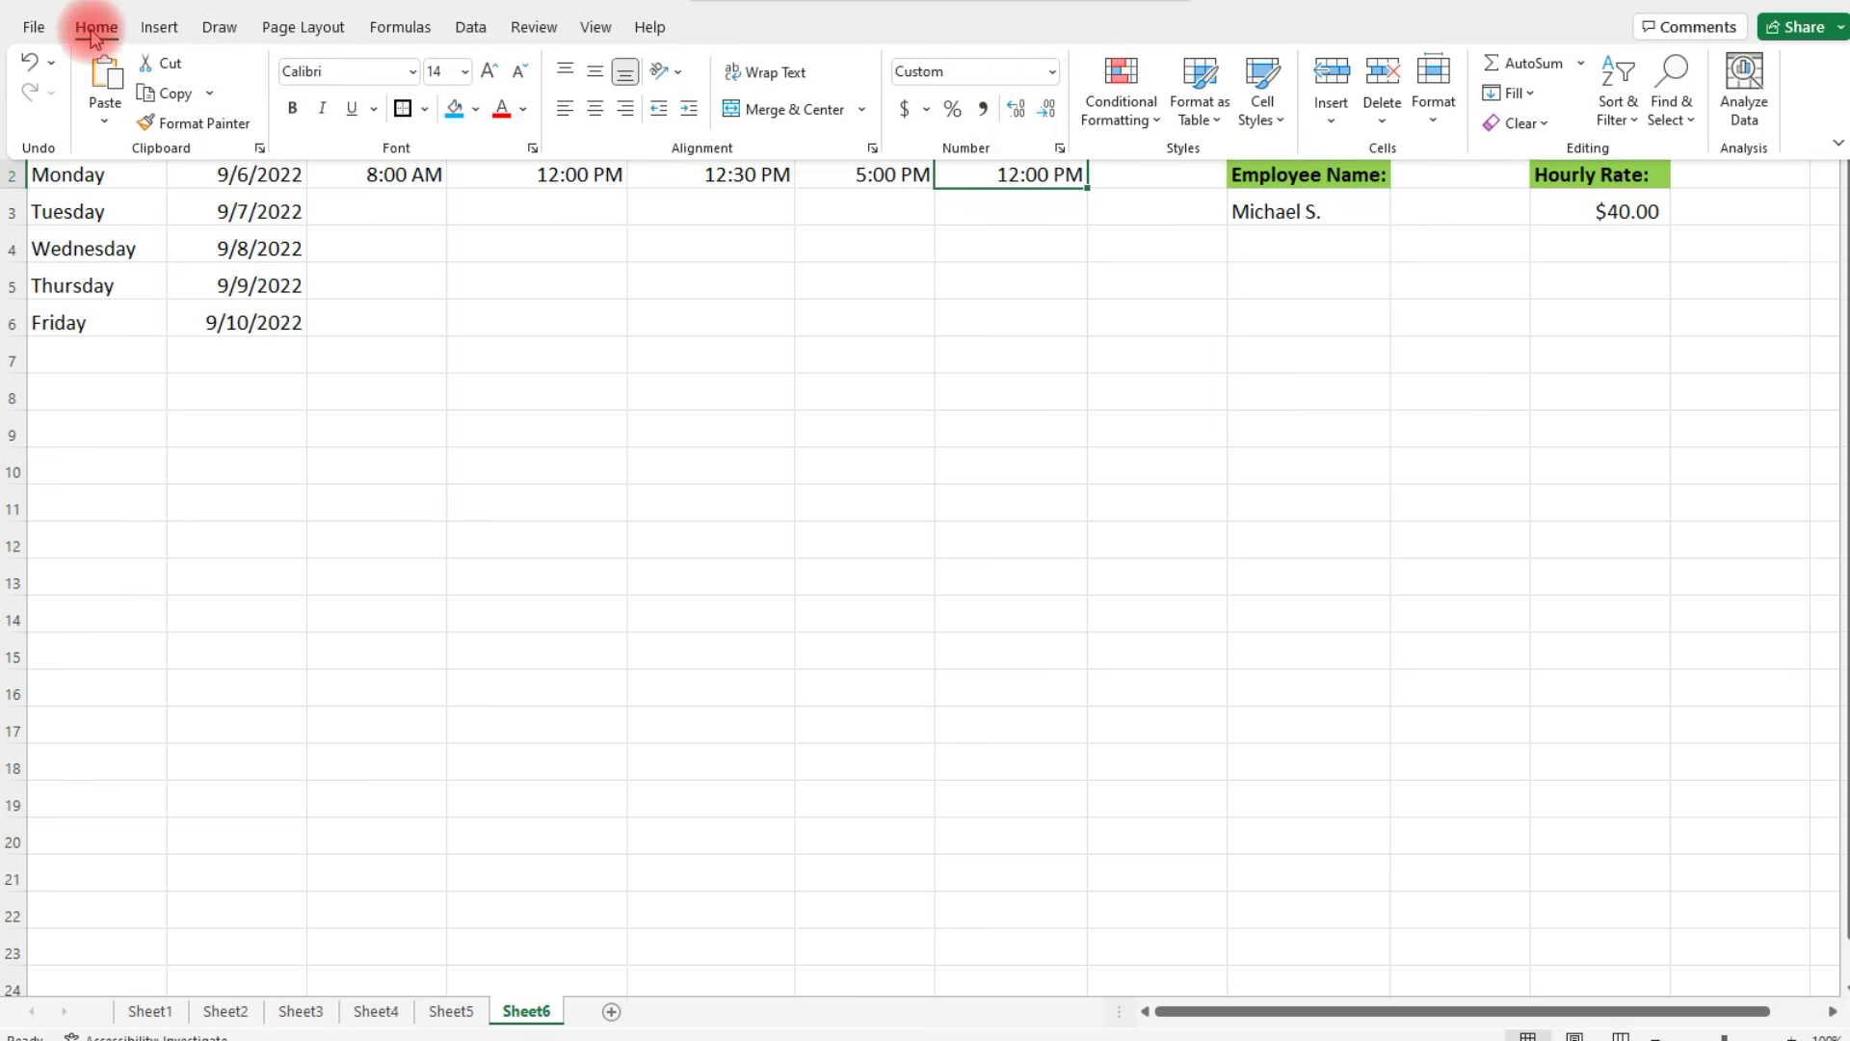
pyautogui.click(1051, 72)
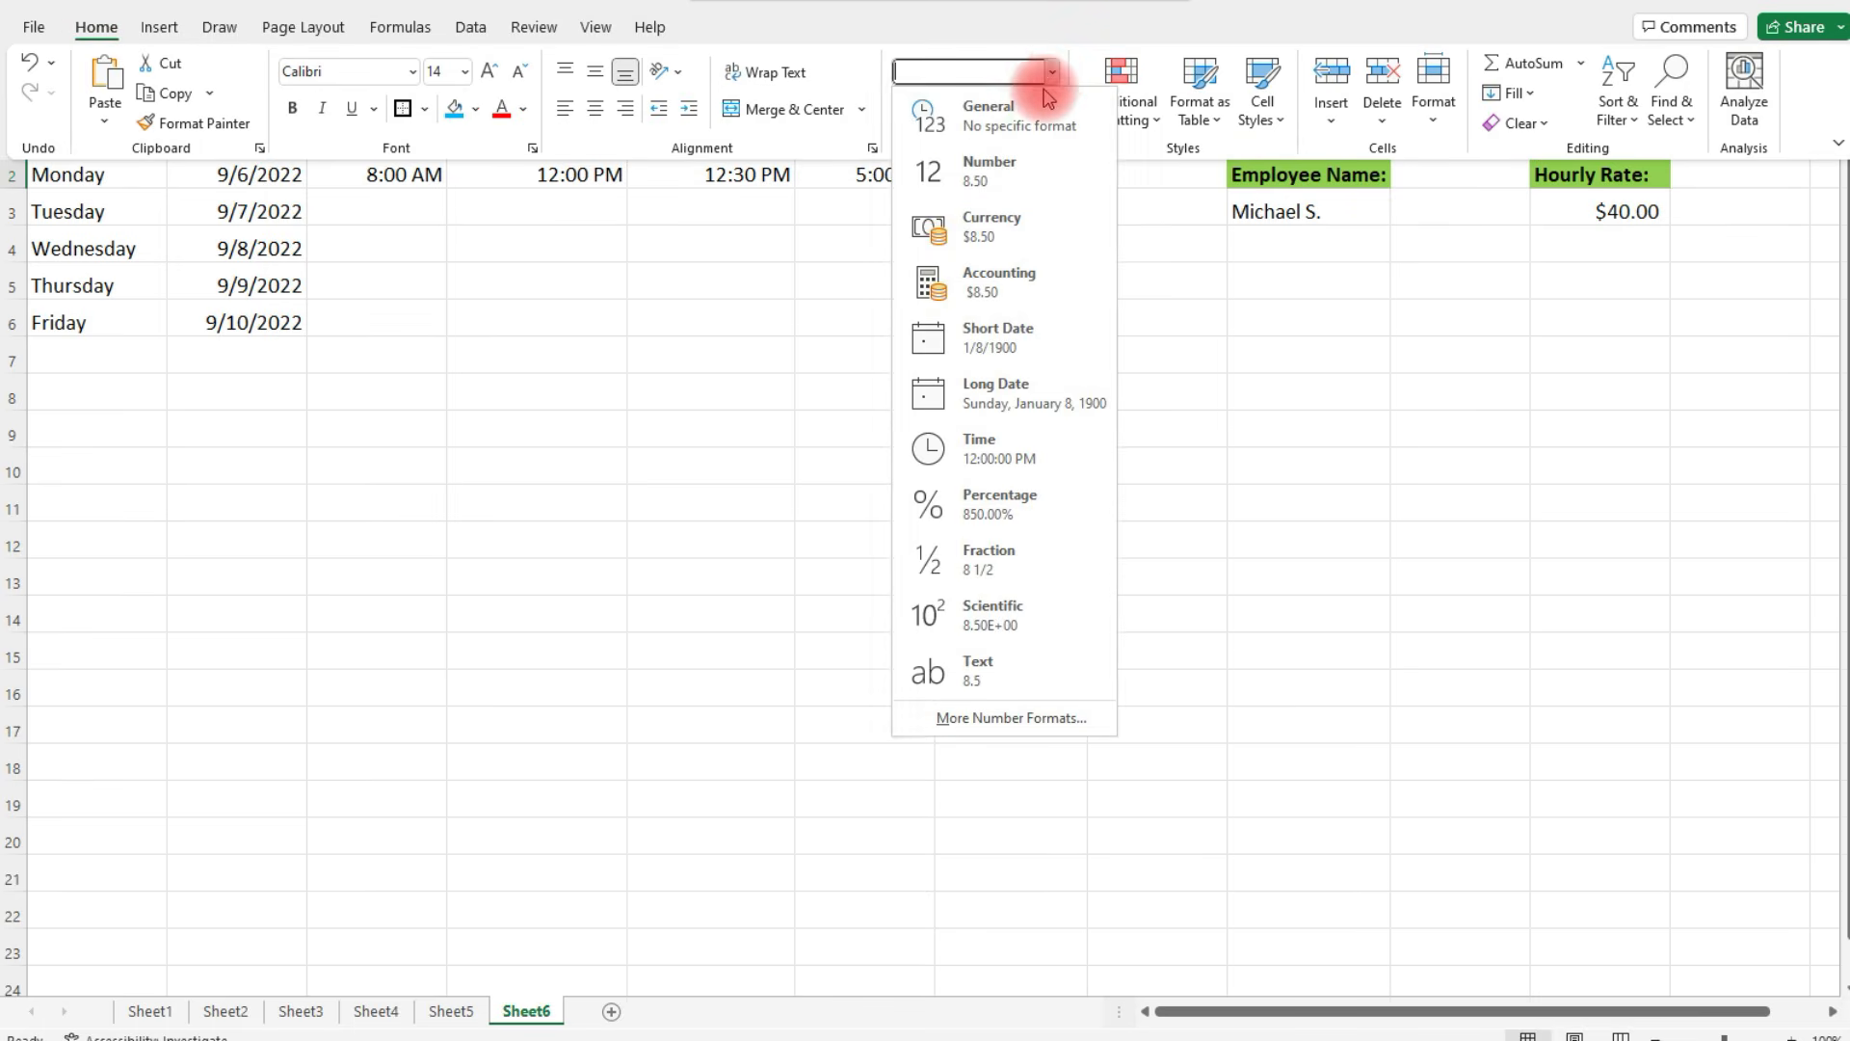
pyautogui.click(1017, 133)
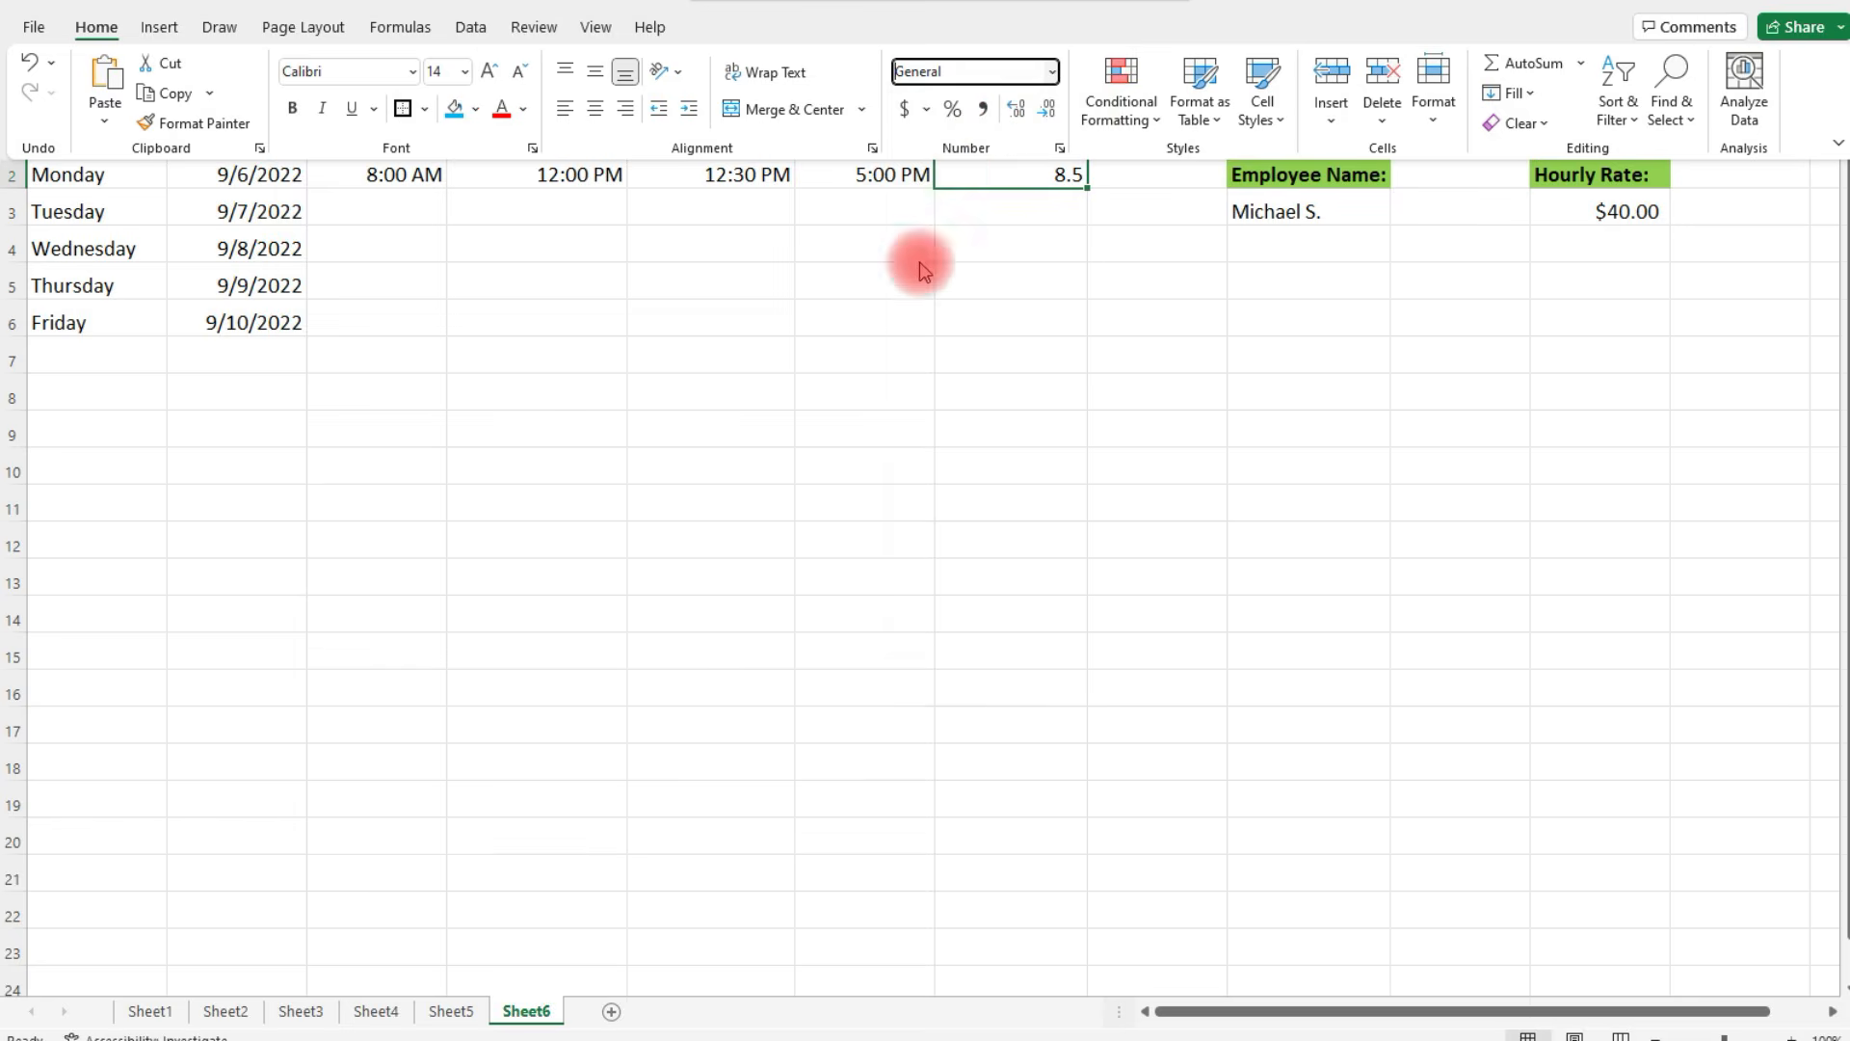
pyautogui.click(1032, 215)
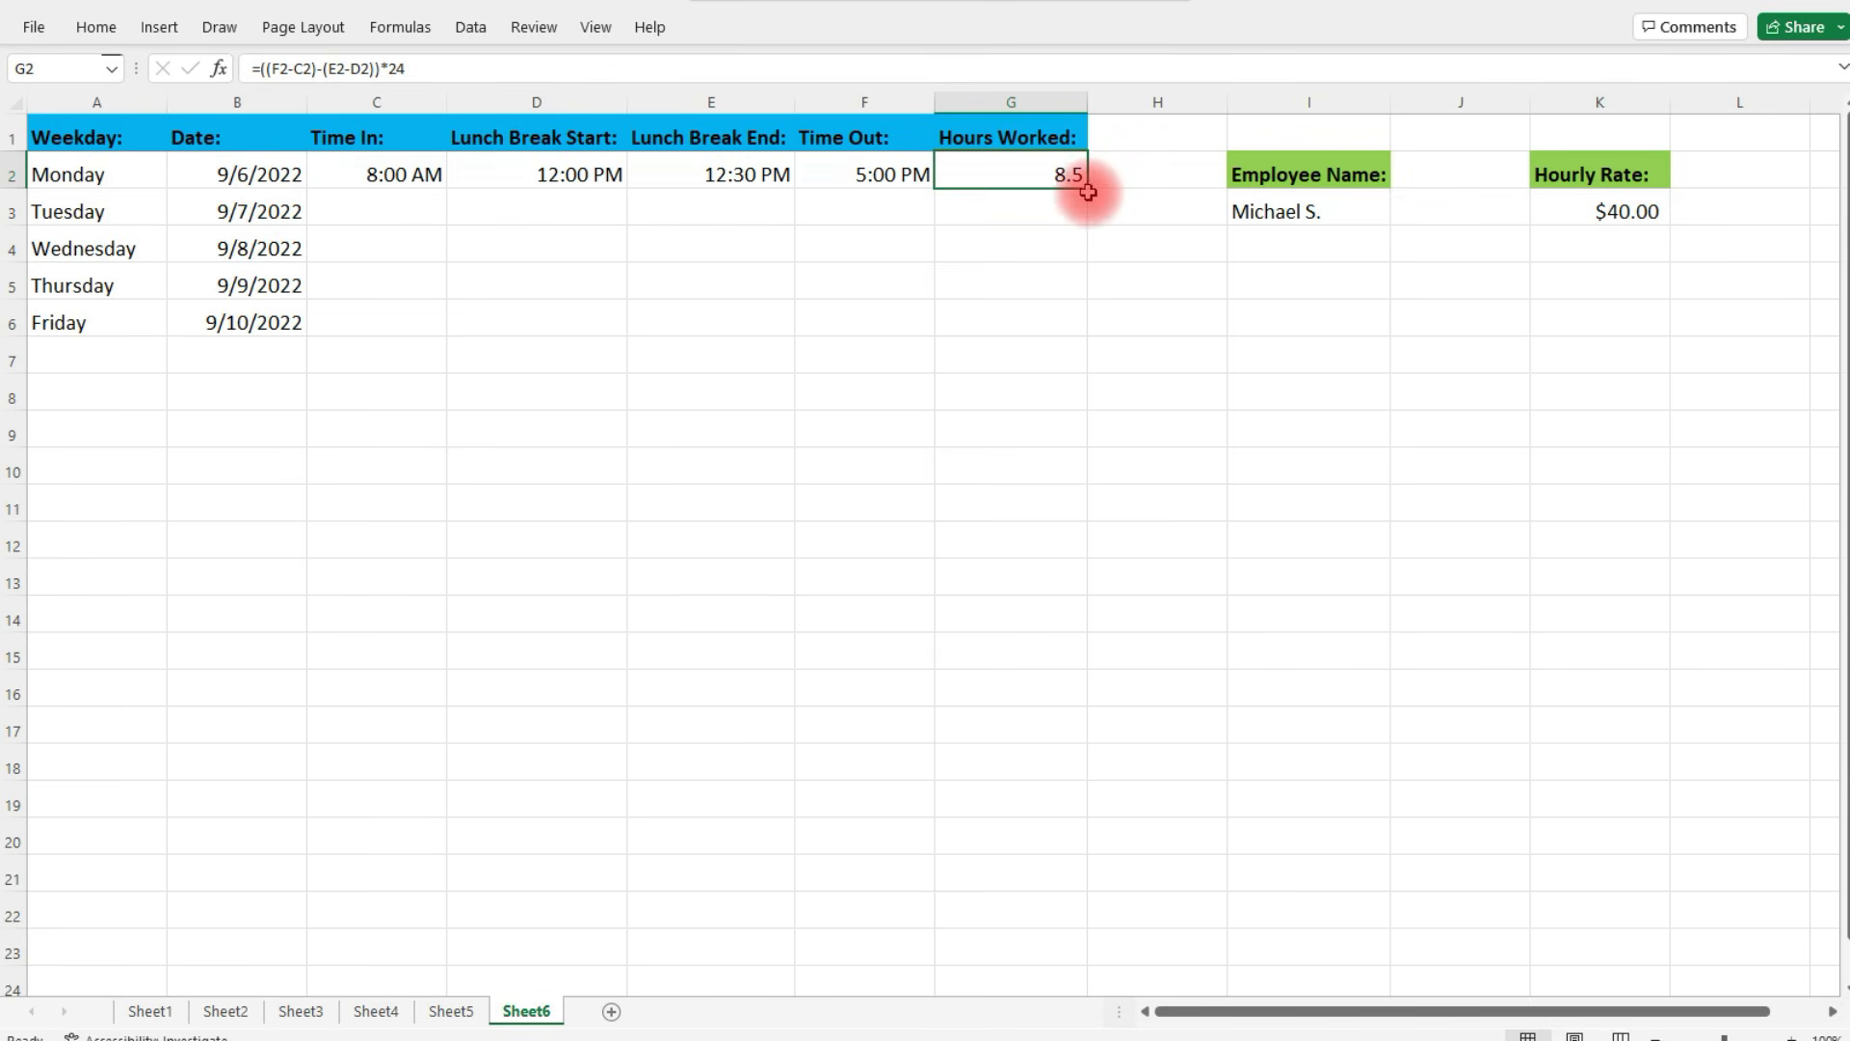
# Fill the hours worked formula from G2 down to G6 and check the formula in each row
pyautogui.moveTo(1087, 190); pyautogui.dragTo(1079, 328)
pyautogui.click(1053, 174)
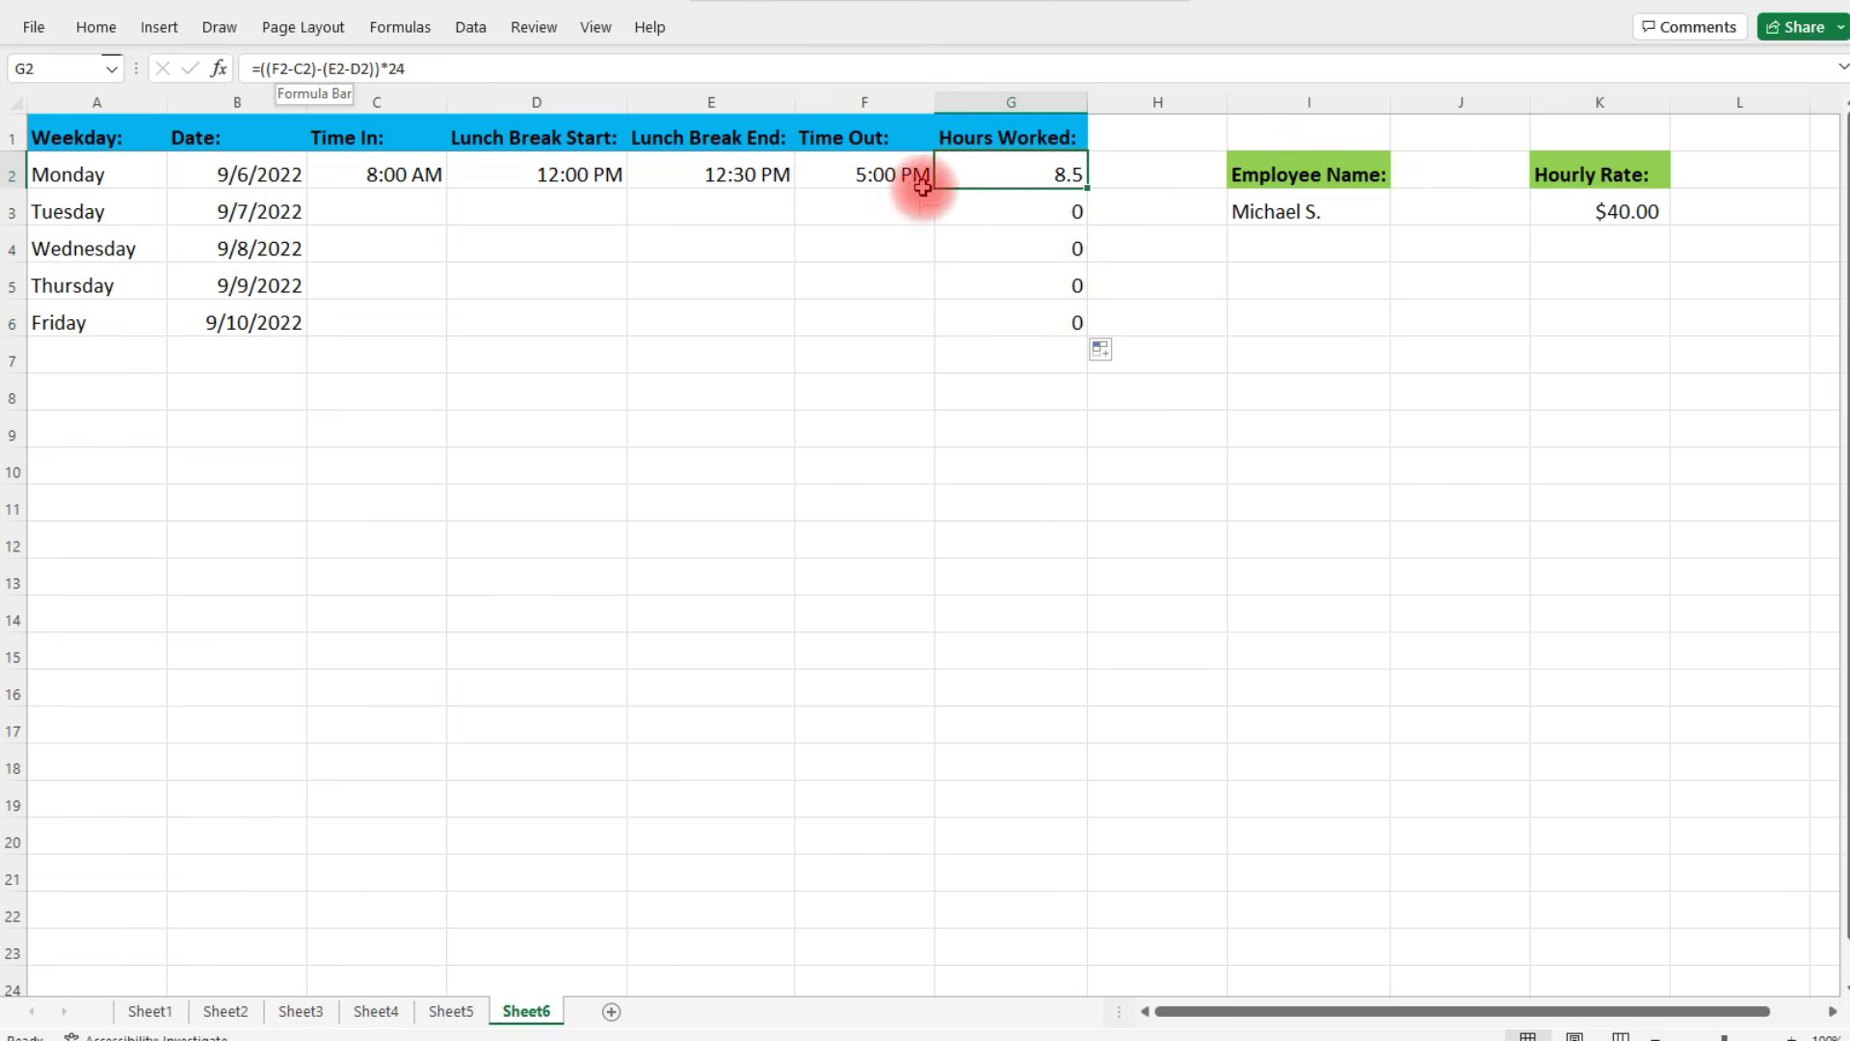
pyautogui.click(966, 208)
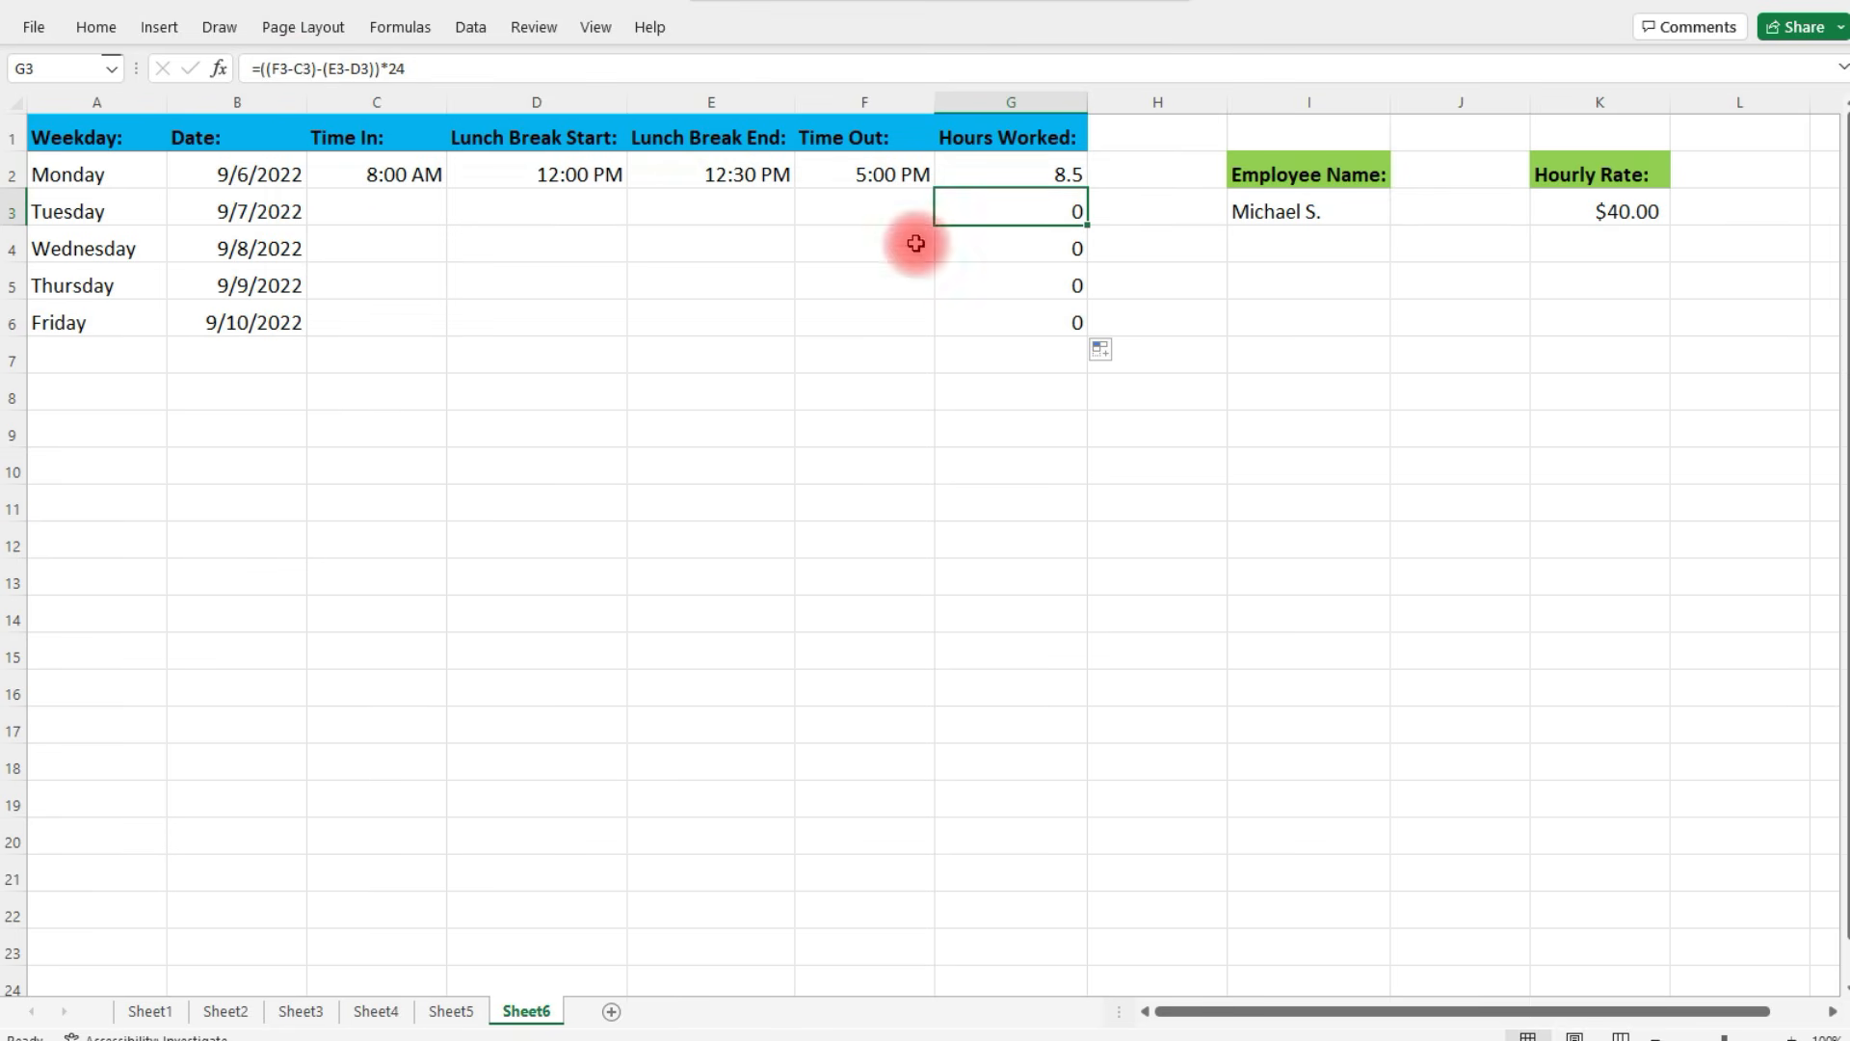
pyautogui.click(1009, 247)
pyautogui.click(997, 295)
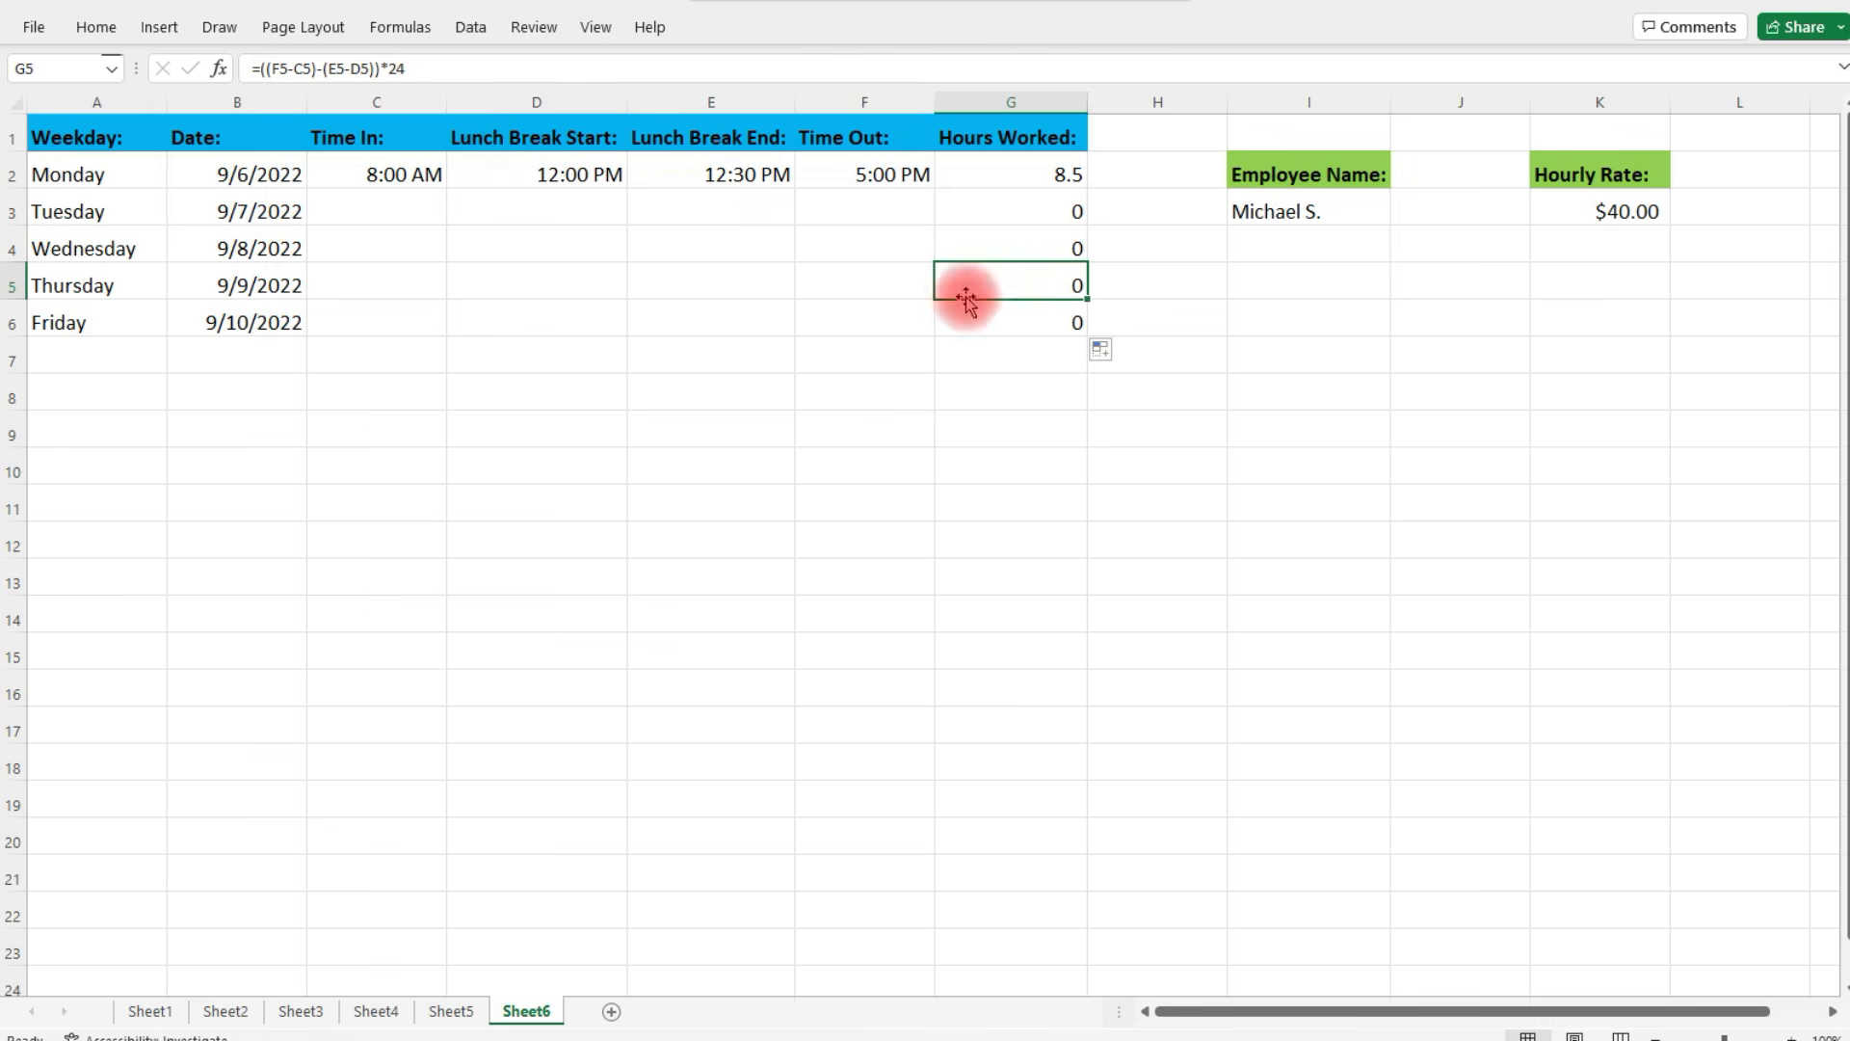
pyautogui.click(984, 323)
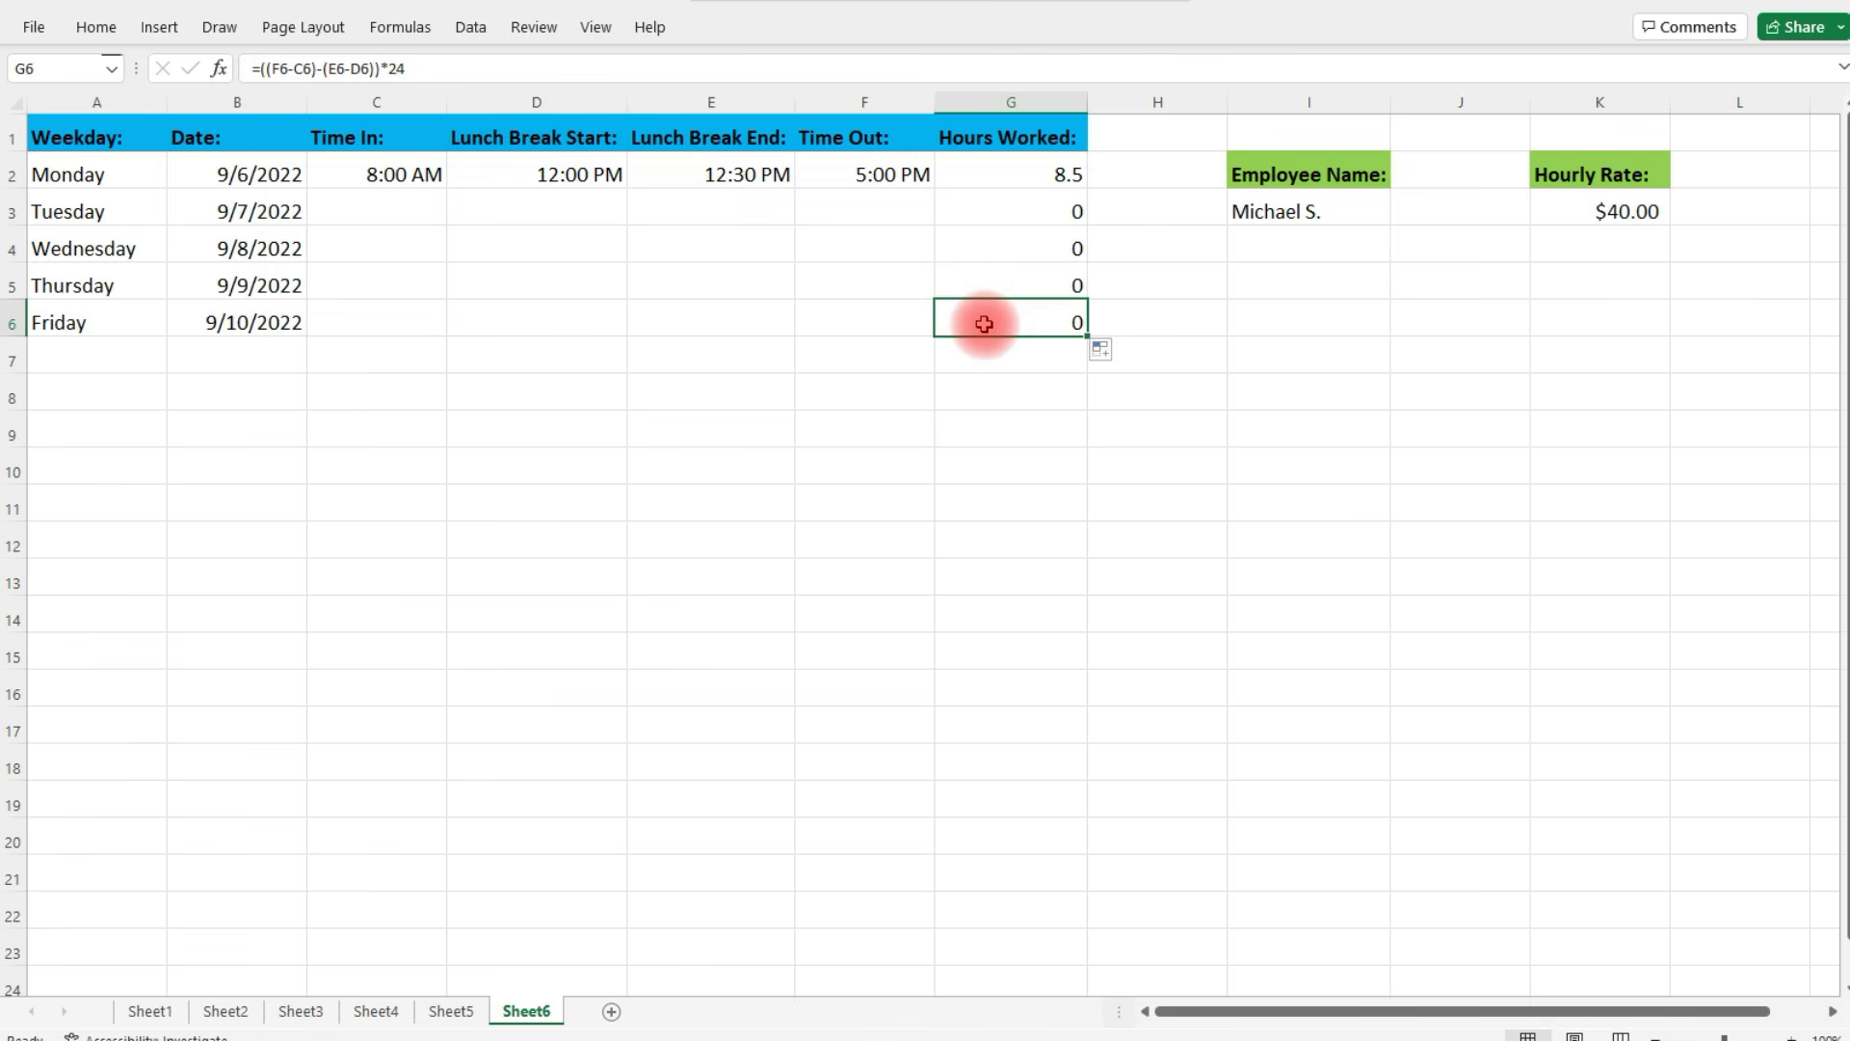
# Enter Tuesday's times in C3:F3: 8:00 AM in, lunch from 12:00 PM to 1:00 PM, and 5:00 PM out
pyautogui.click(416, 211)
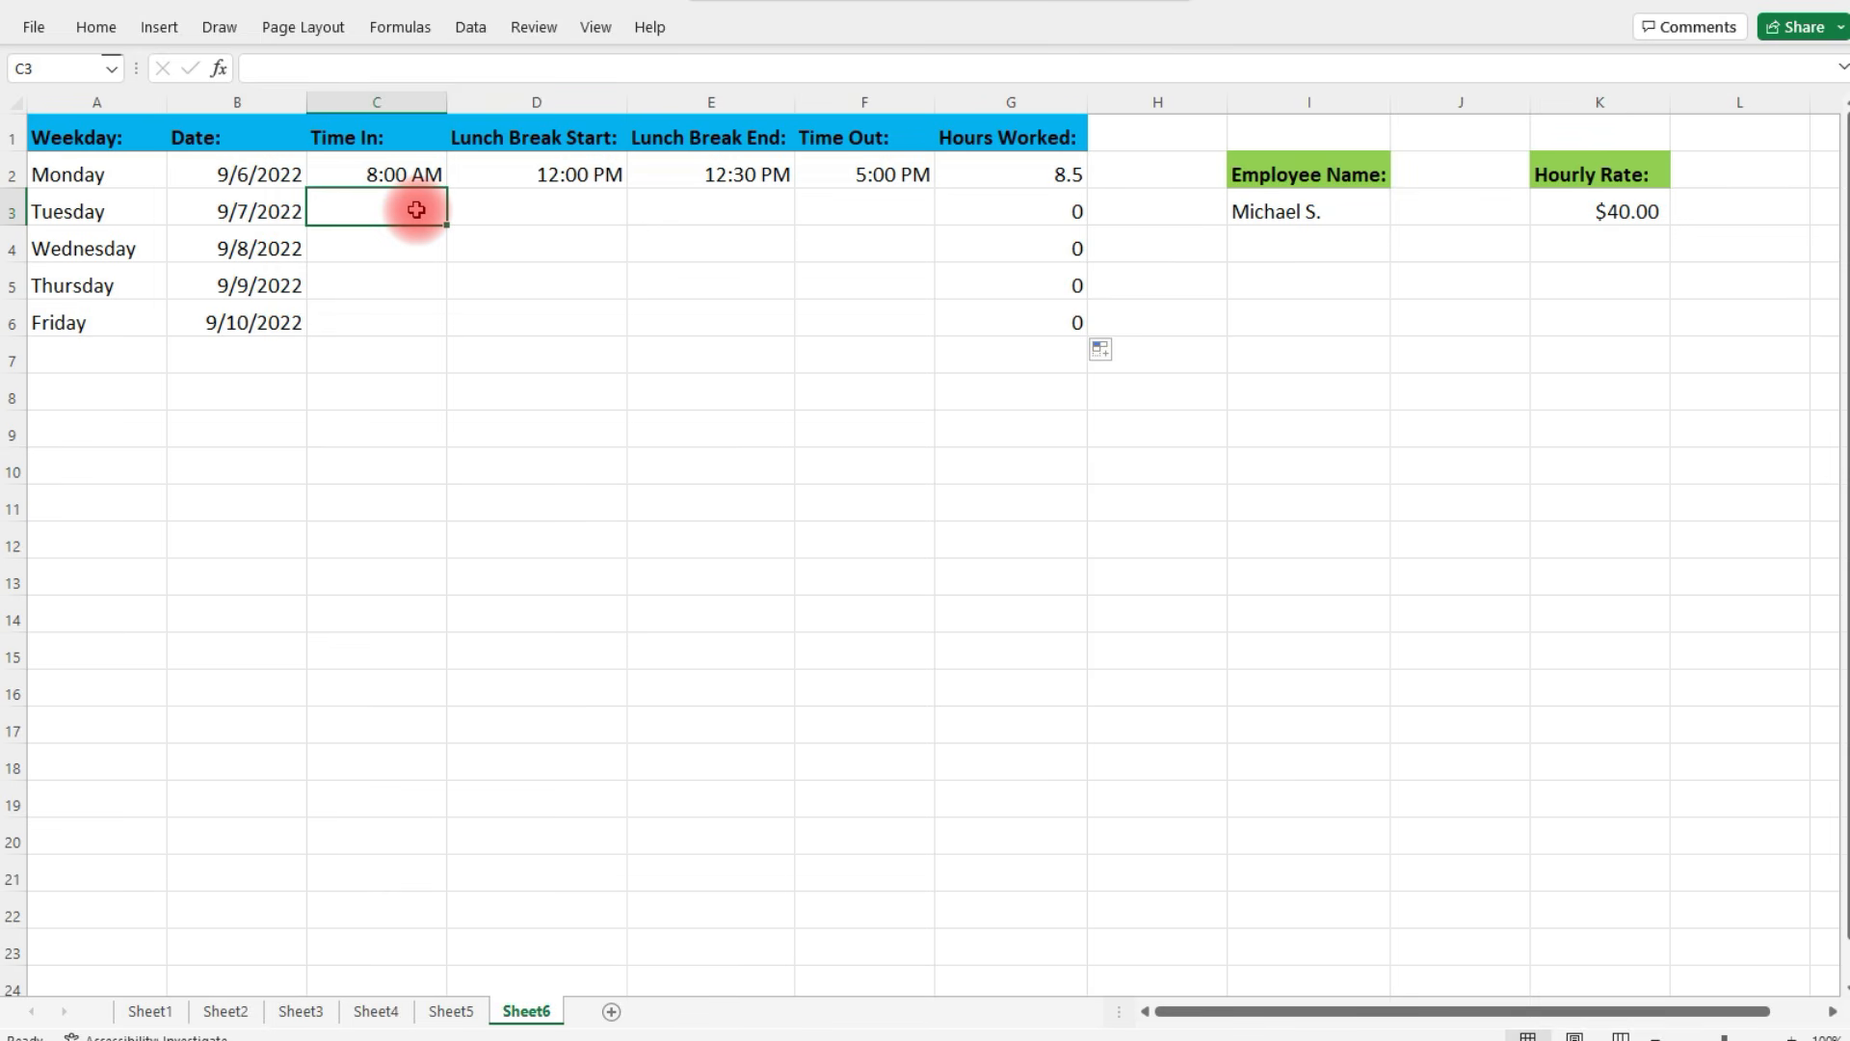
pyautogui.write('8:00 AM')
pyautogui.press('Tab')
pyautogui.write('12:00 PM')
pyautogui.press('Tab')
pyautogui.write('1:00 PM')
pyautogui.press('Tab')
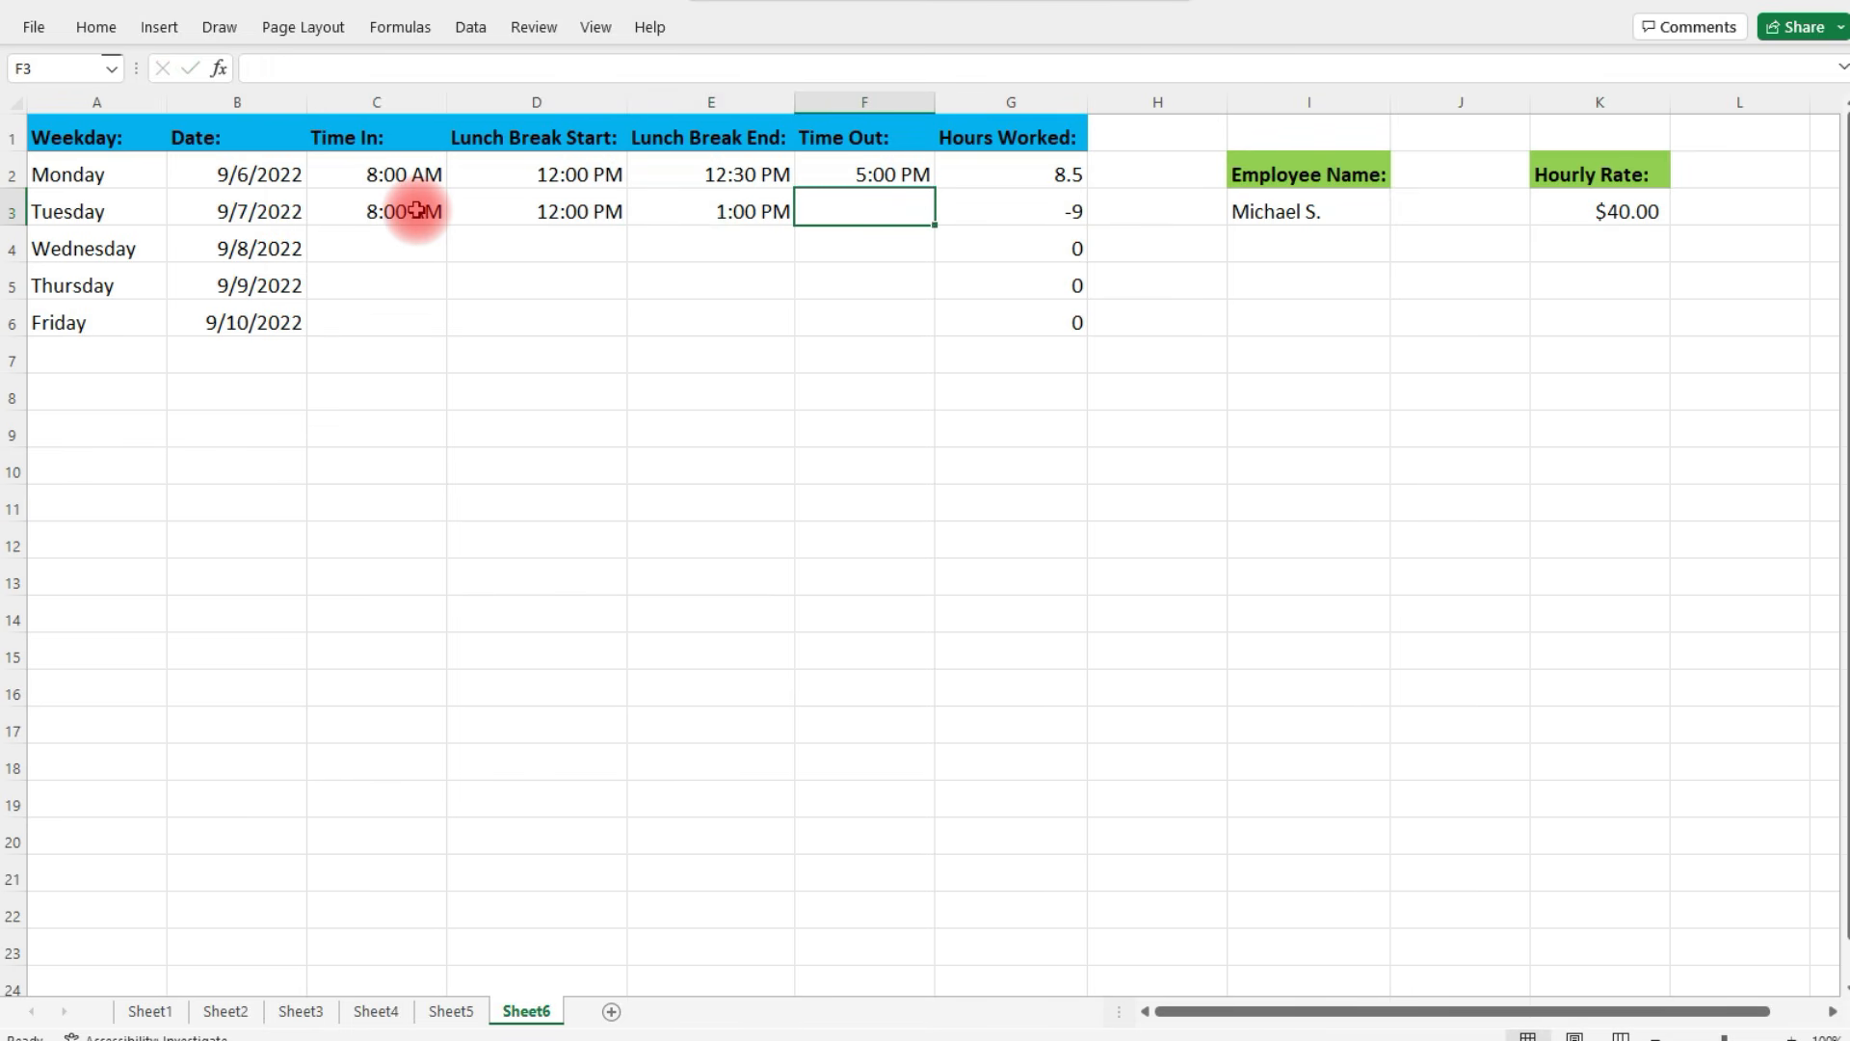
pyautogui.write('5:00 PM')
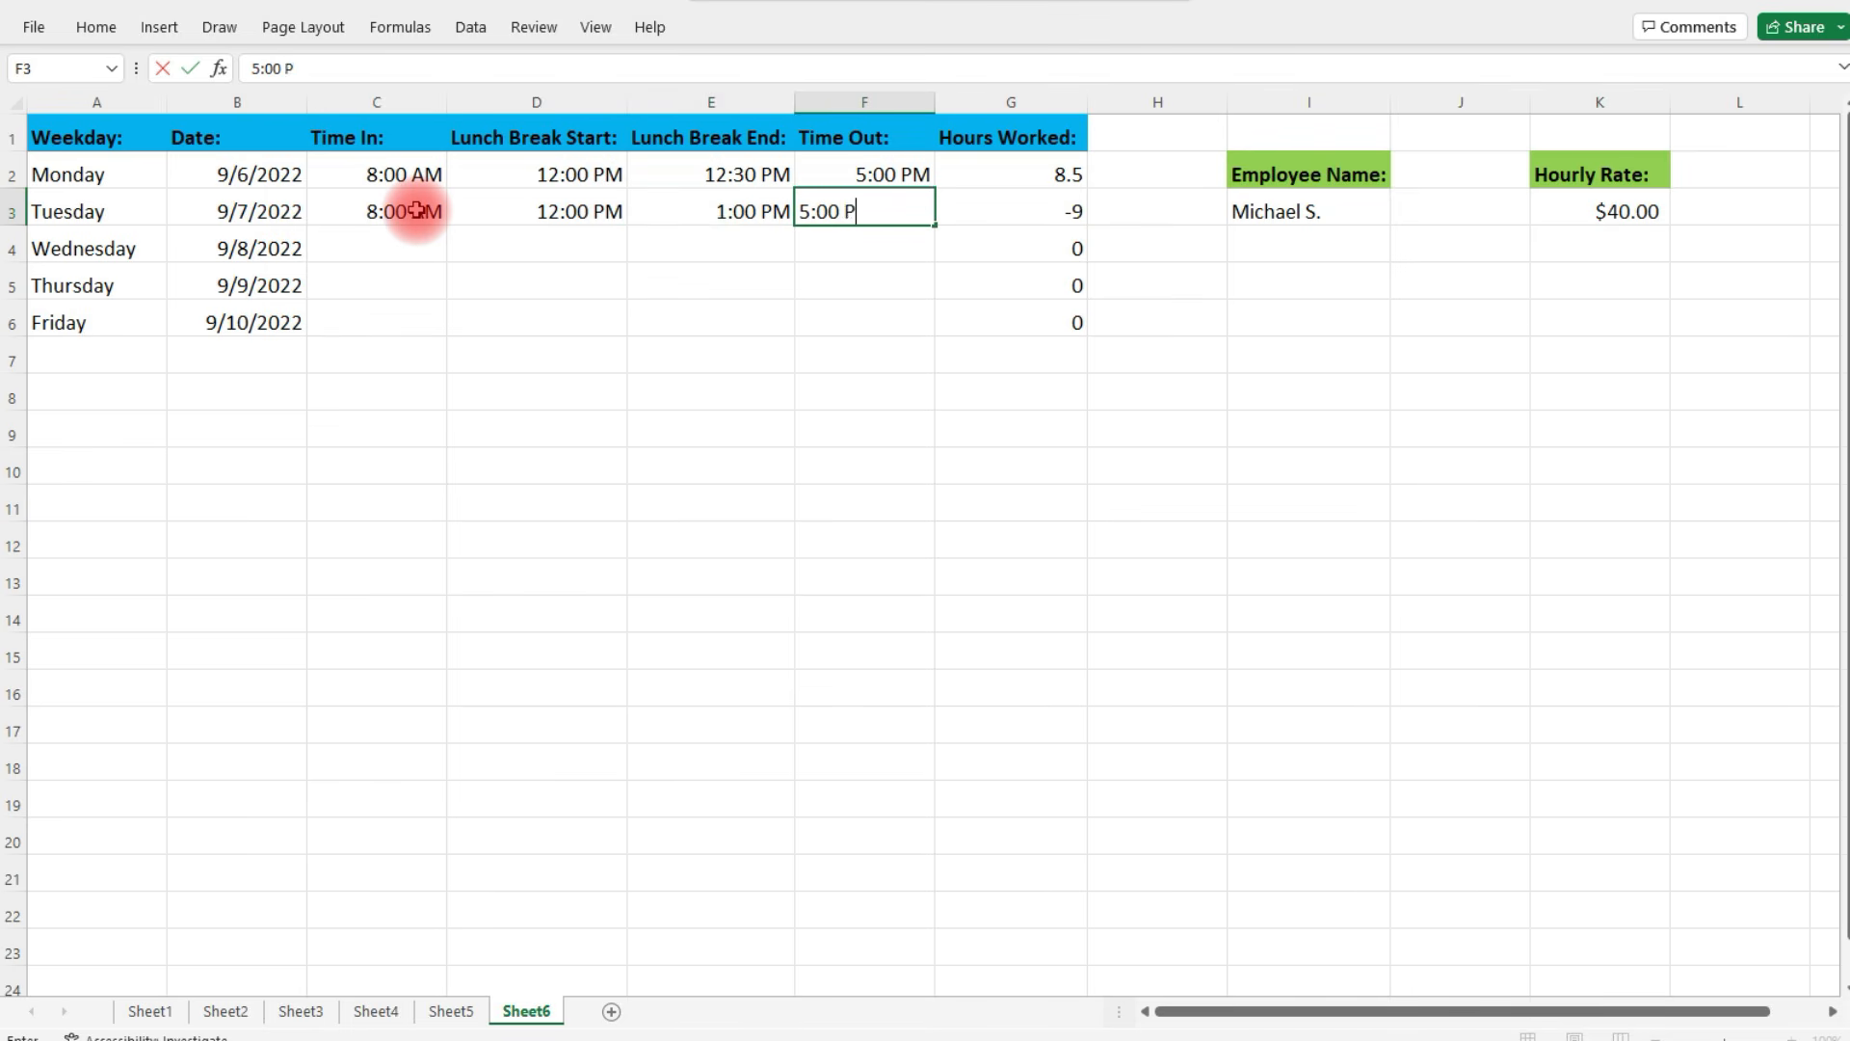
pyautogui.press('Return')
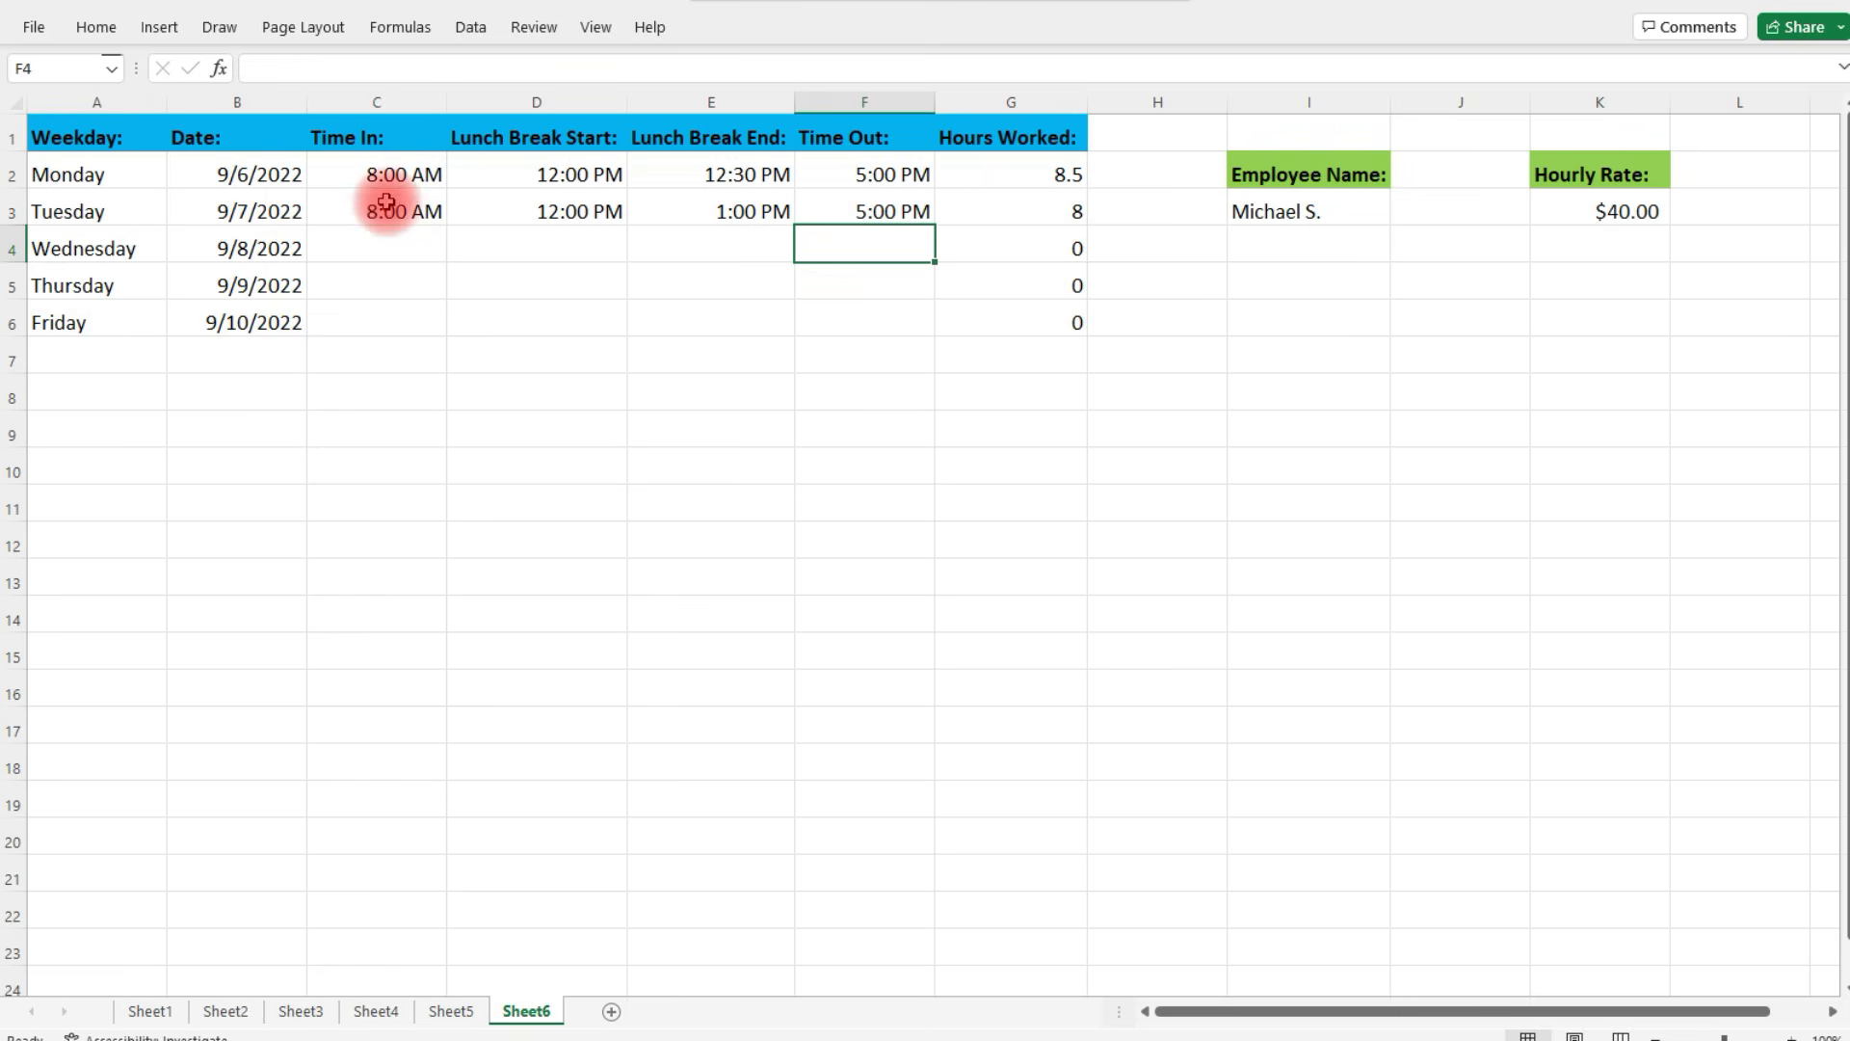
pyautogui.click(383, 209)
pyautogui.click(883, 208)
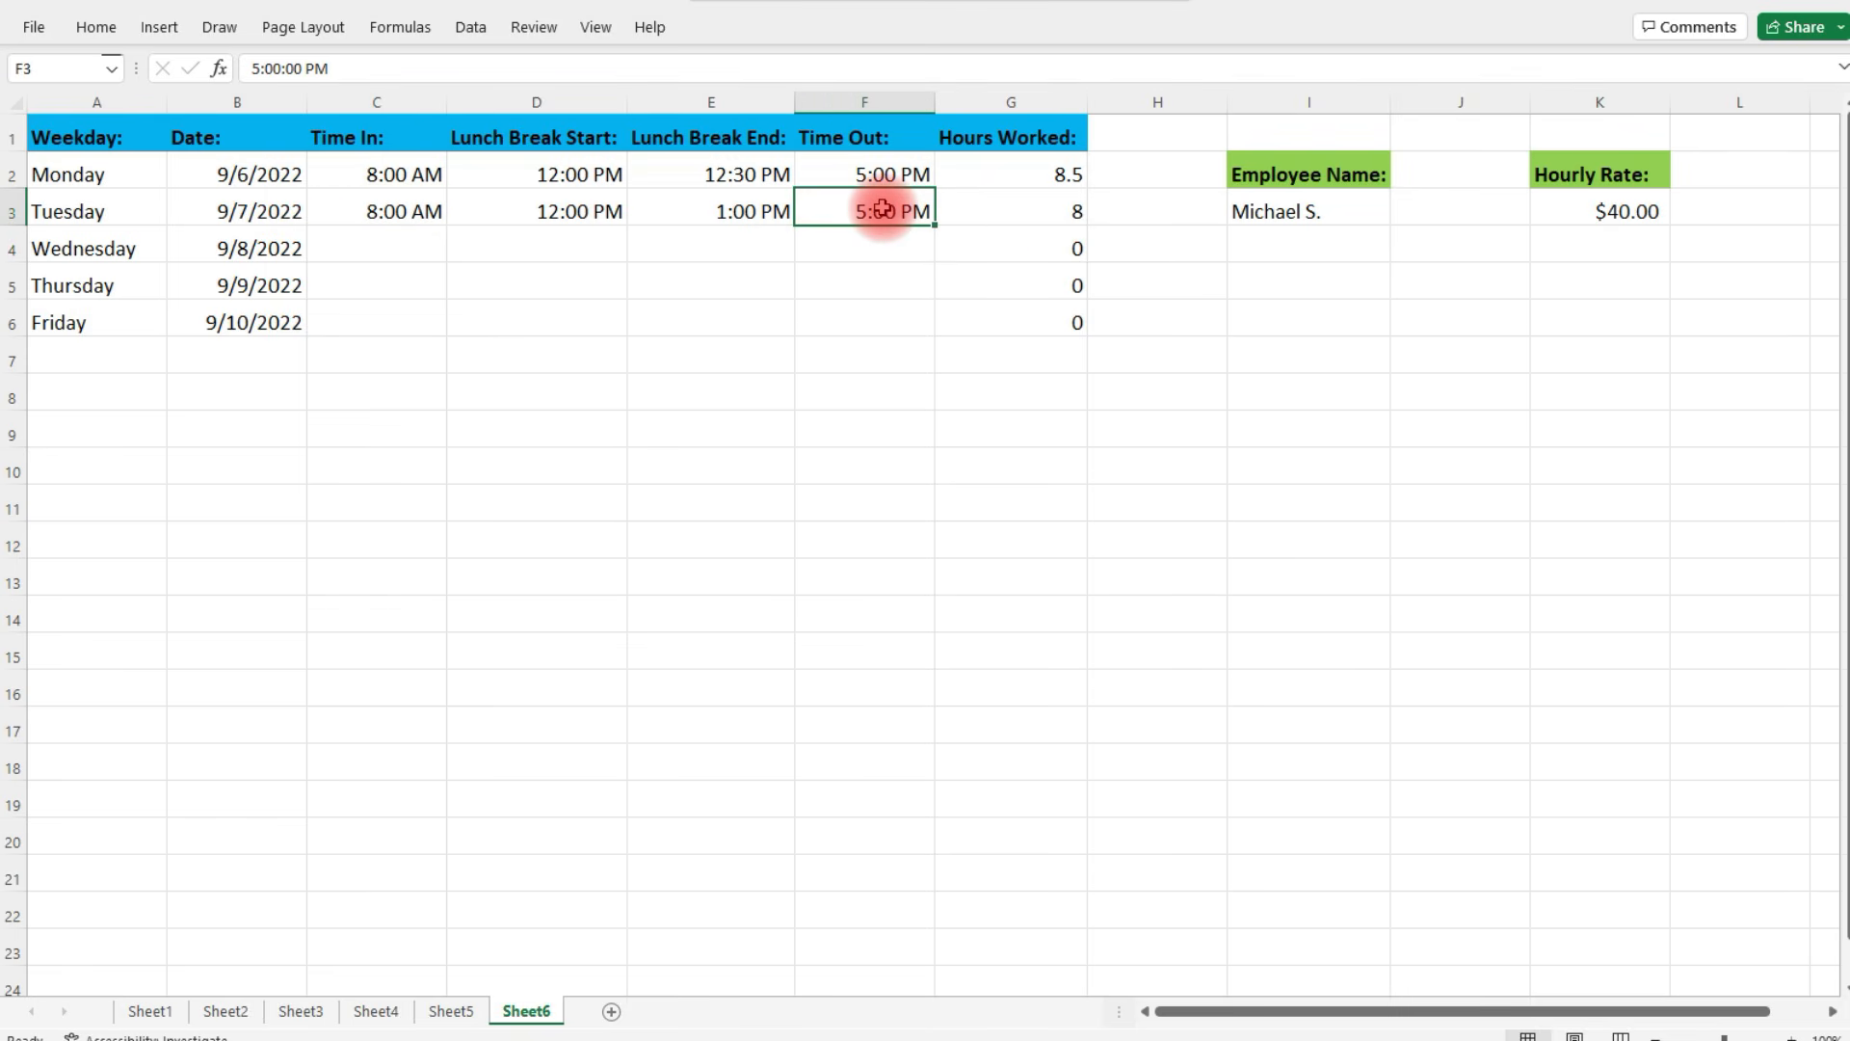
# Check Tuesday's hours worked formula, and enter Wednesday's time in of 7:00 AM in C4 and time out of 7:00 PM in F4
pyautogui.click(1022, 214)
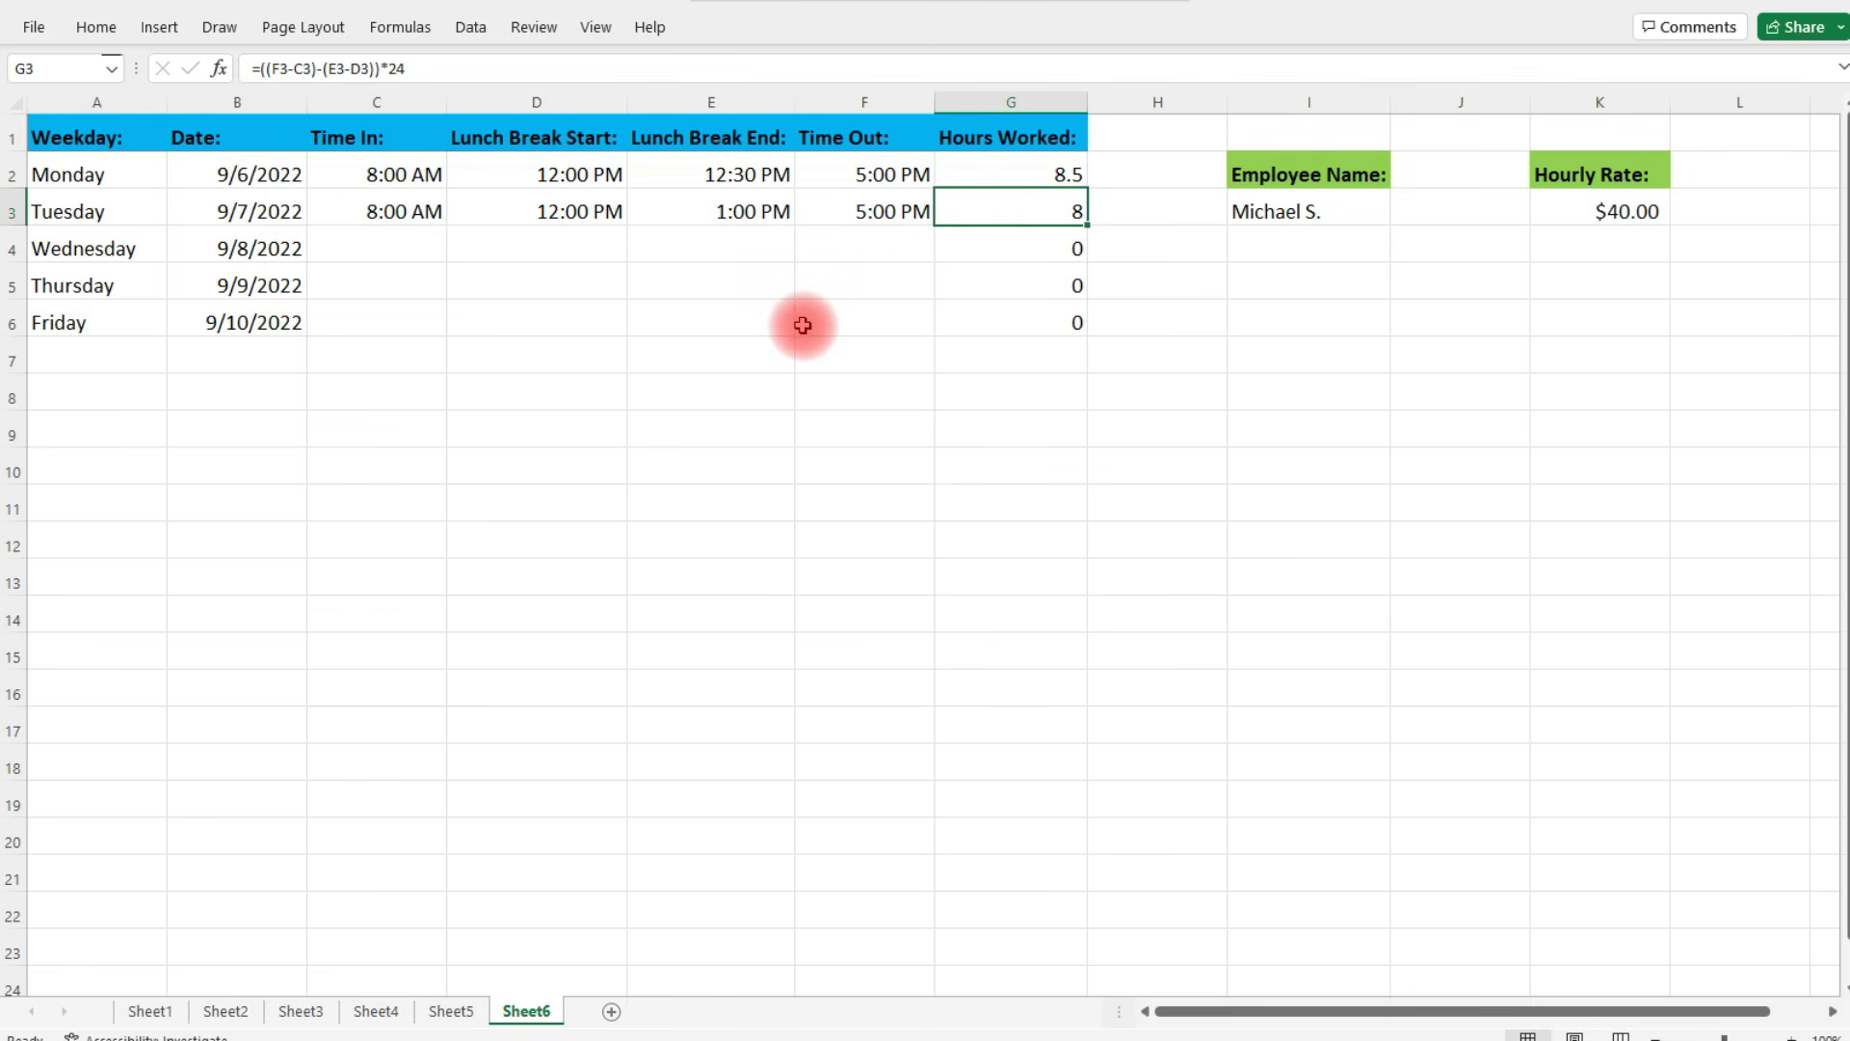
pyautogui.click(409, 247)
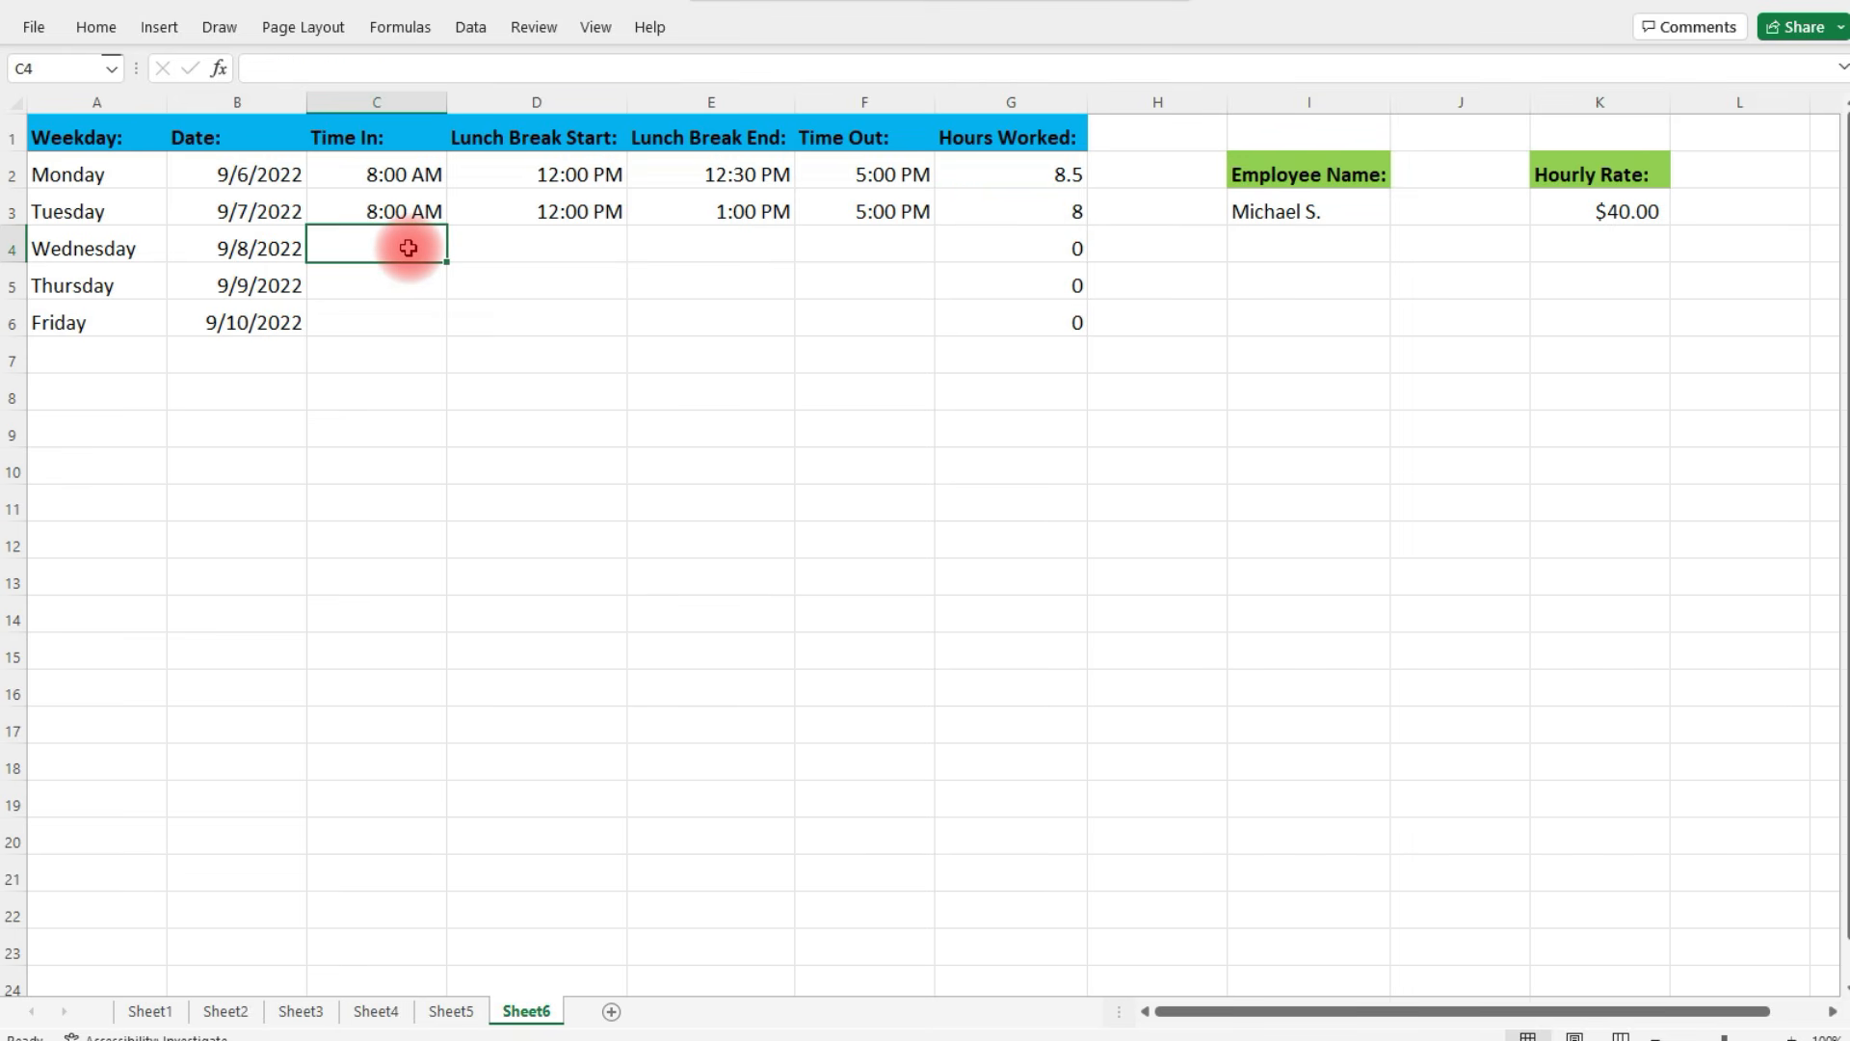
pyautogui.write('7:00 AM')
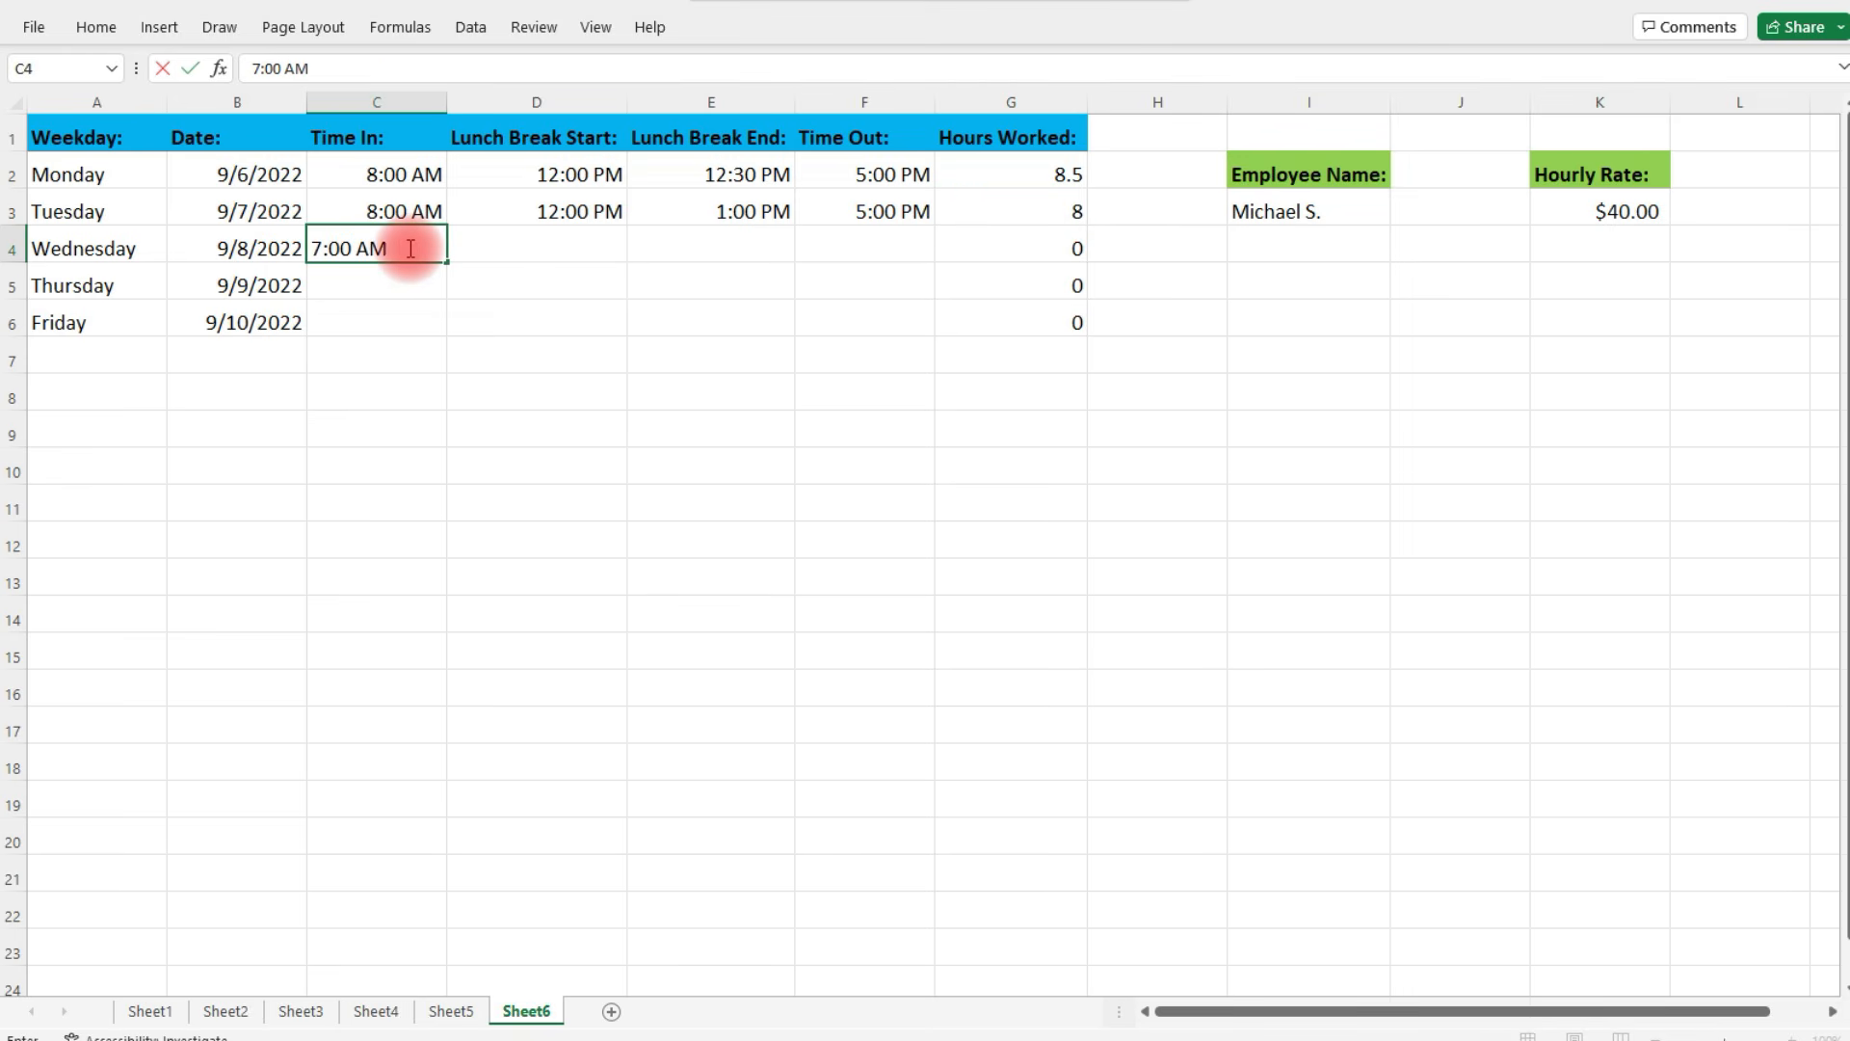
pyautogui.click(843, 242)
pyautogui.write('7:00 PM')
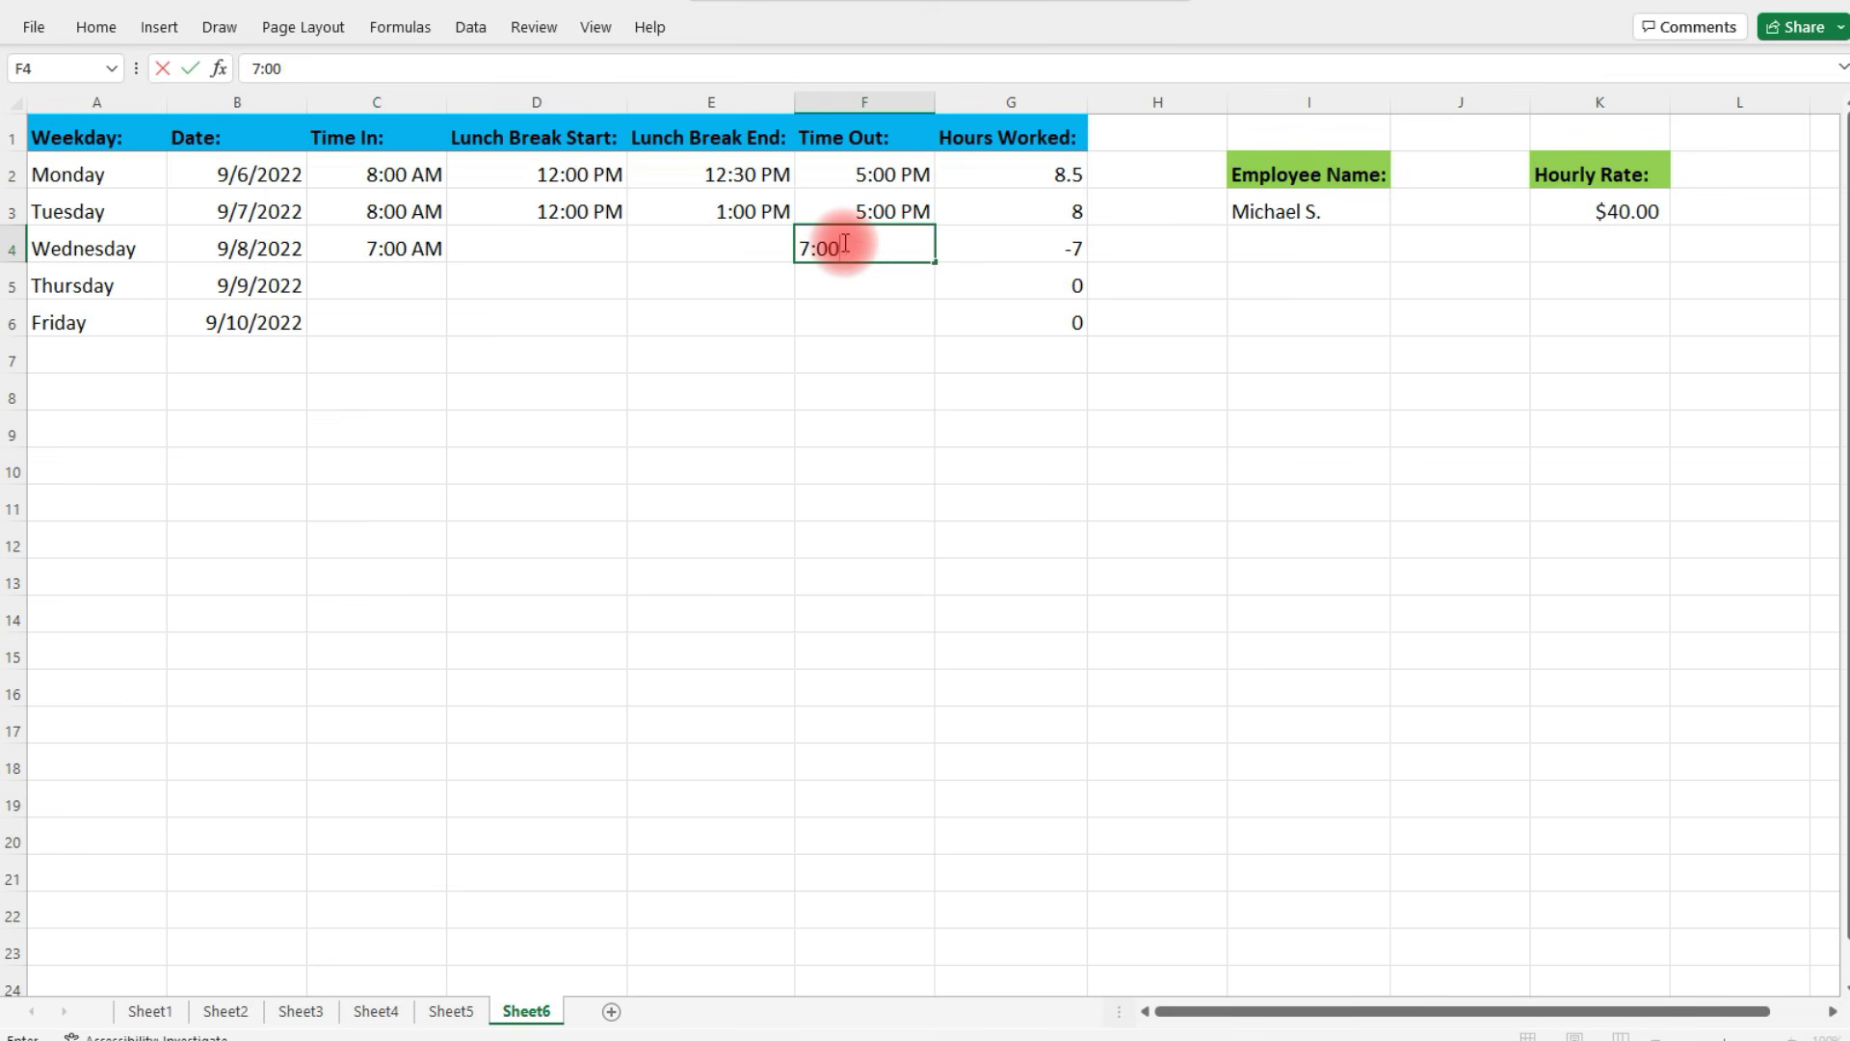
# Enter Wednesday's lunch break in D4:E4, starting at 12:00 PM and ending at 1:00 PM
pyautogui.click(591, 248)
pyautogui.write('12:00 PM')
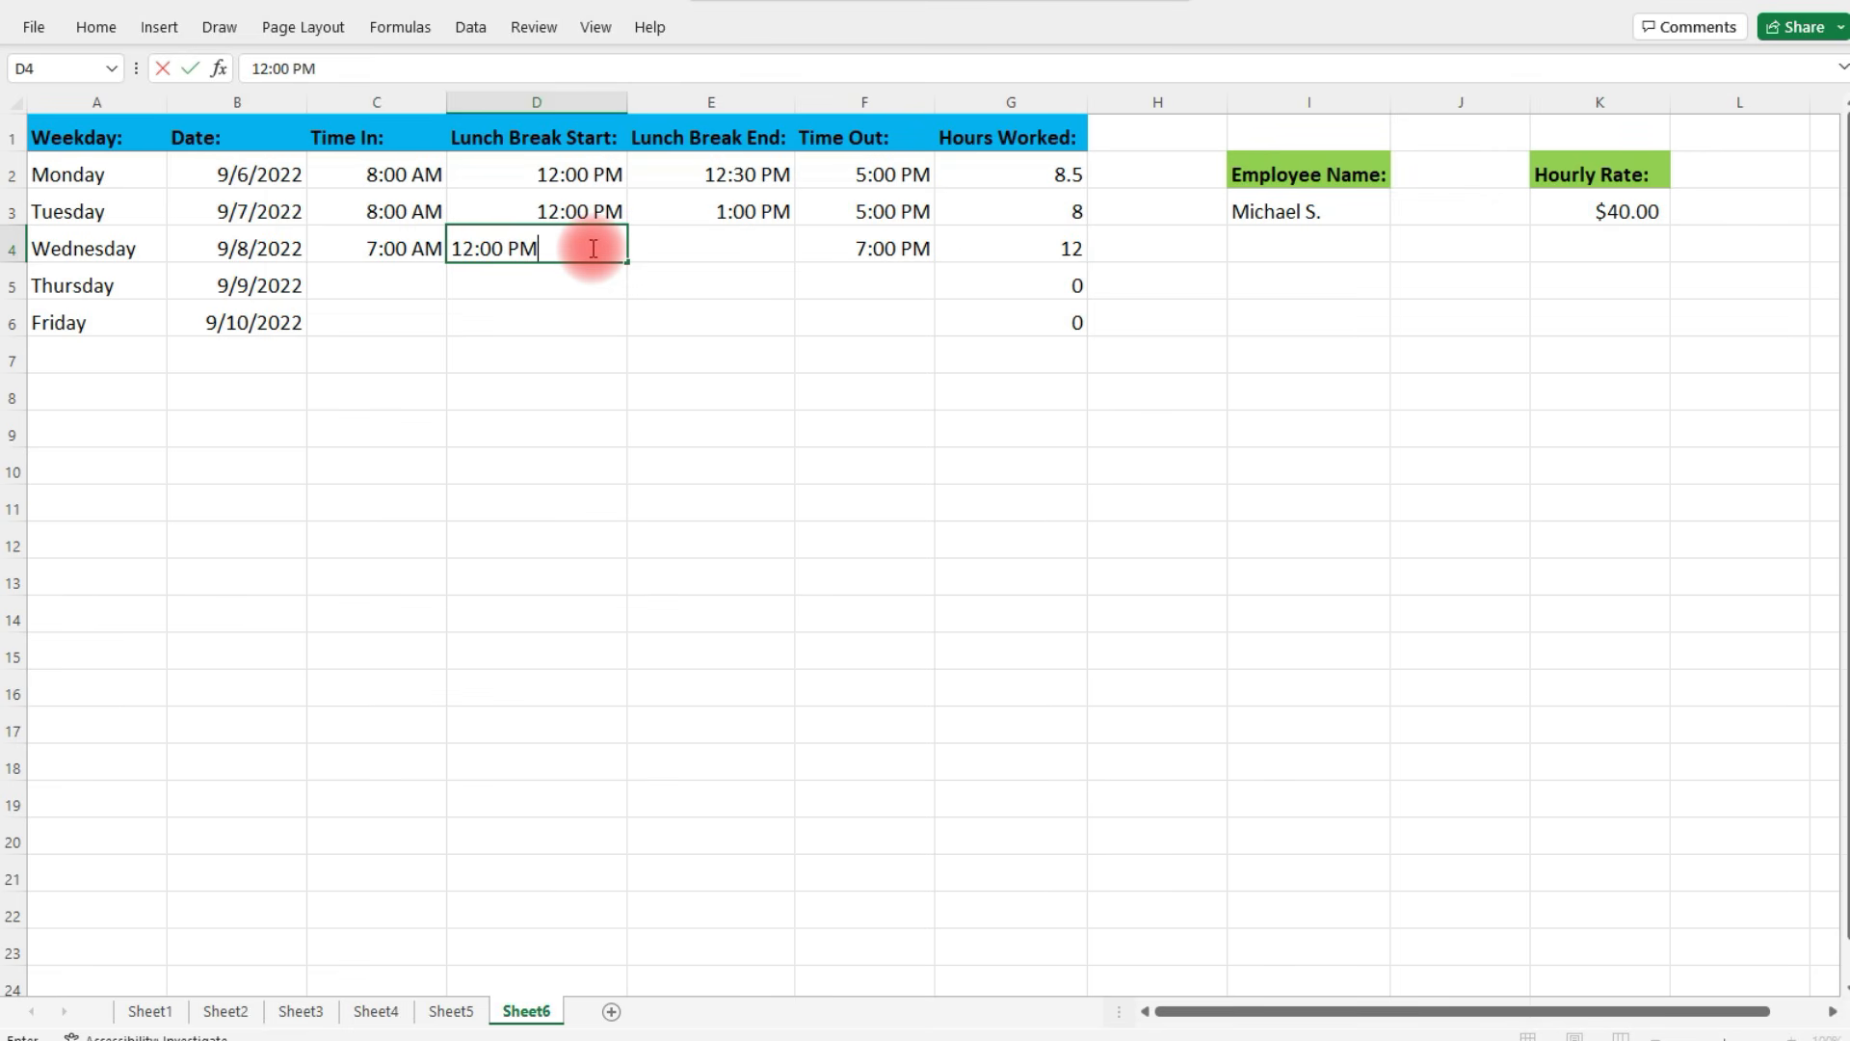
pyautogui.press('Tab')
pyautogui.write('1:00 pm')
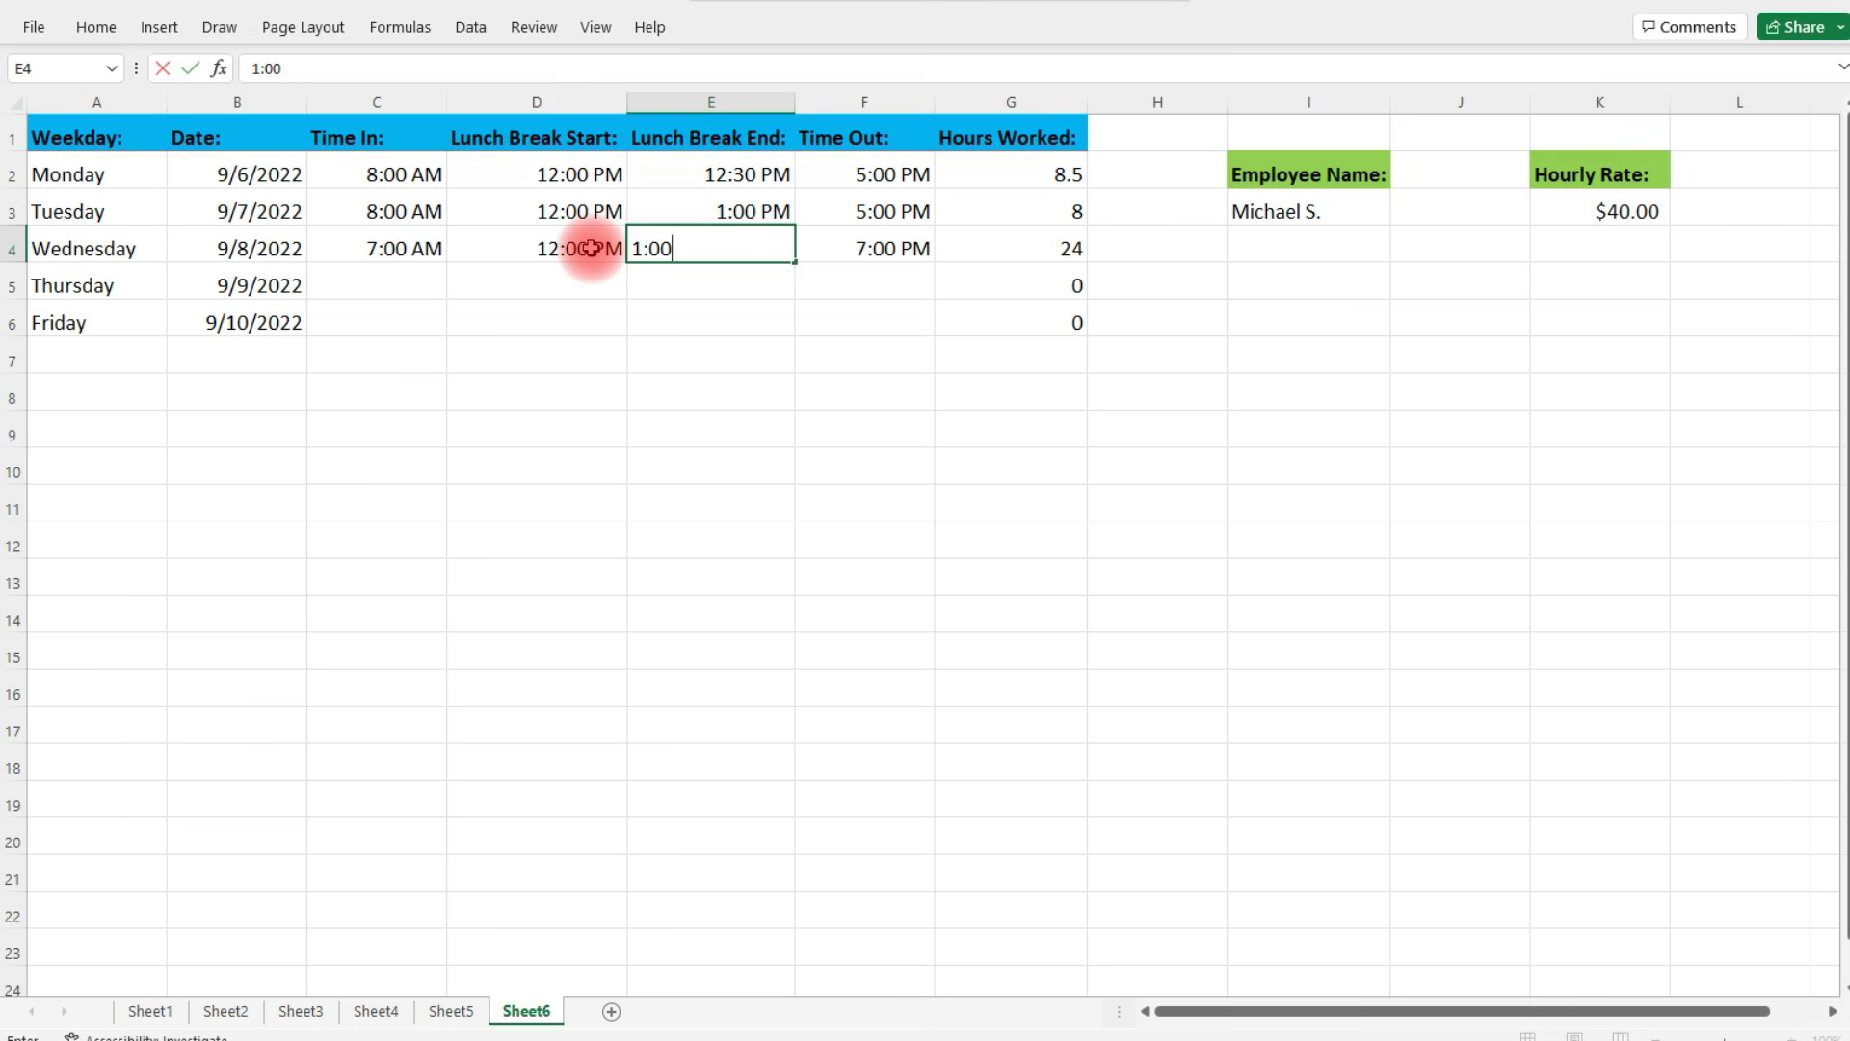
pyautogui.press('BackSpace')
pyautogui.press('BackSpace')
pyautogui.press('BackSpace')
pyautogui.write('PM')
pyautogui.press('Return')
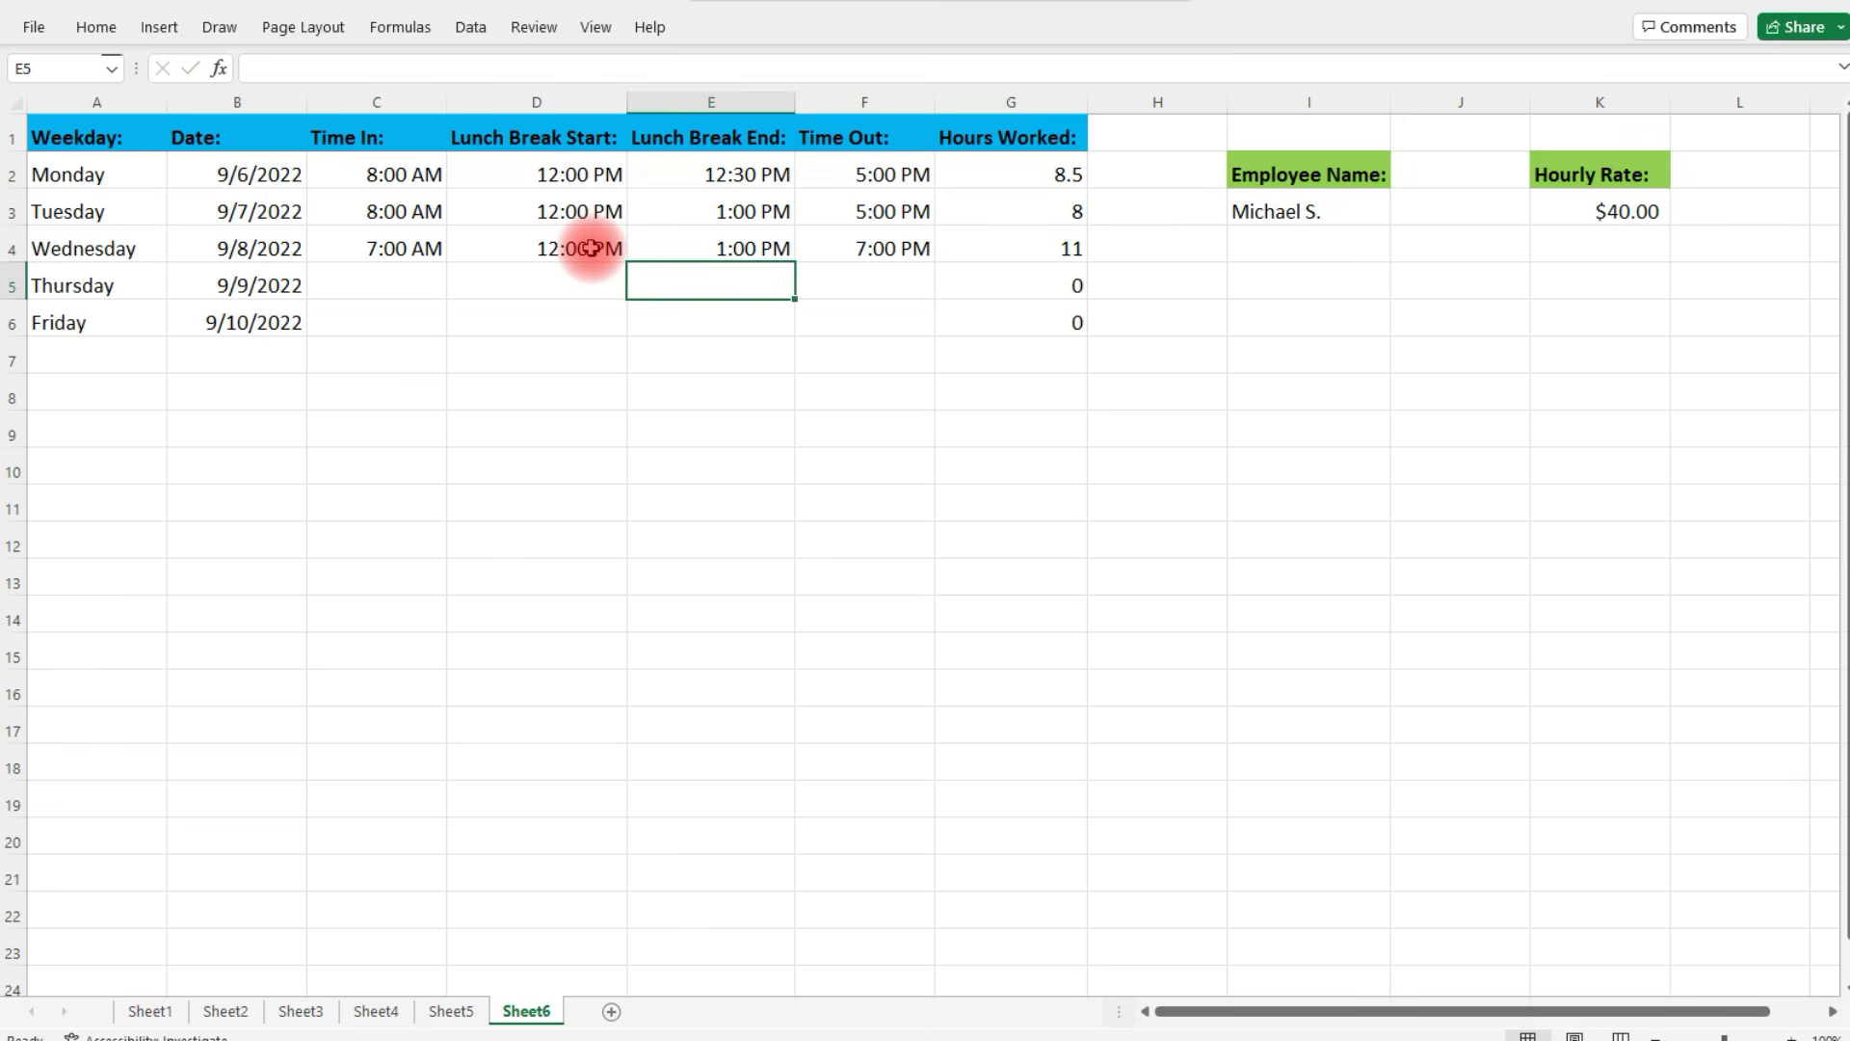
# Enter Thursday's time in of 6:30 AM in C5 and time out of 8:30 PM in F5
pyautogui.click(417, 281)
pyautogui.write('6:30 AM')
pyautogui.press('Tab')
pyautogui.press('Tab')
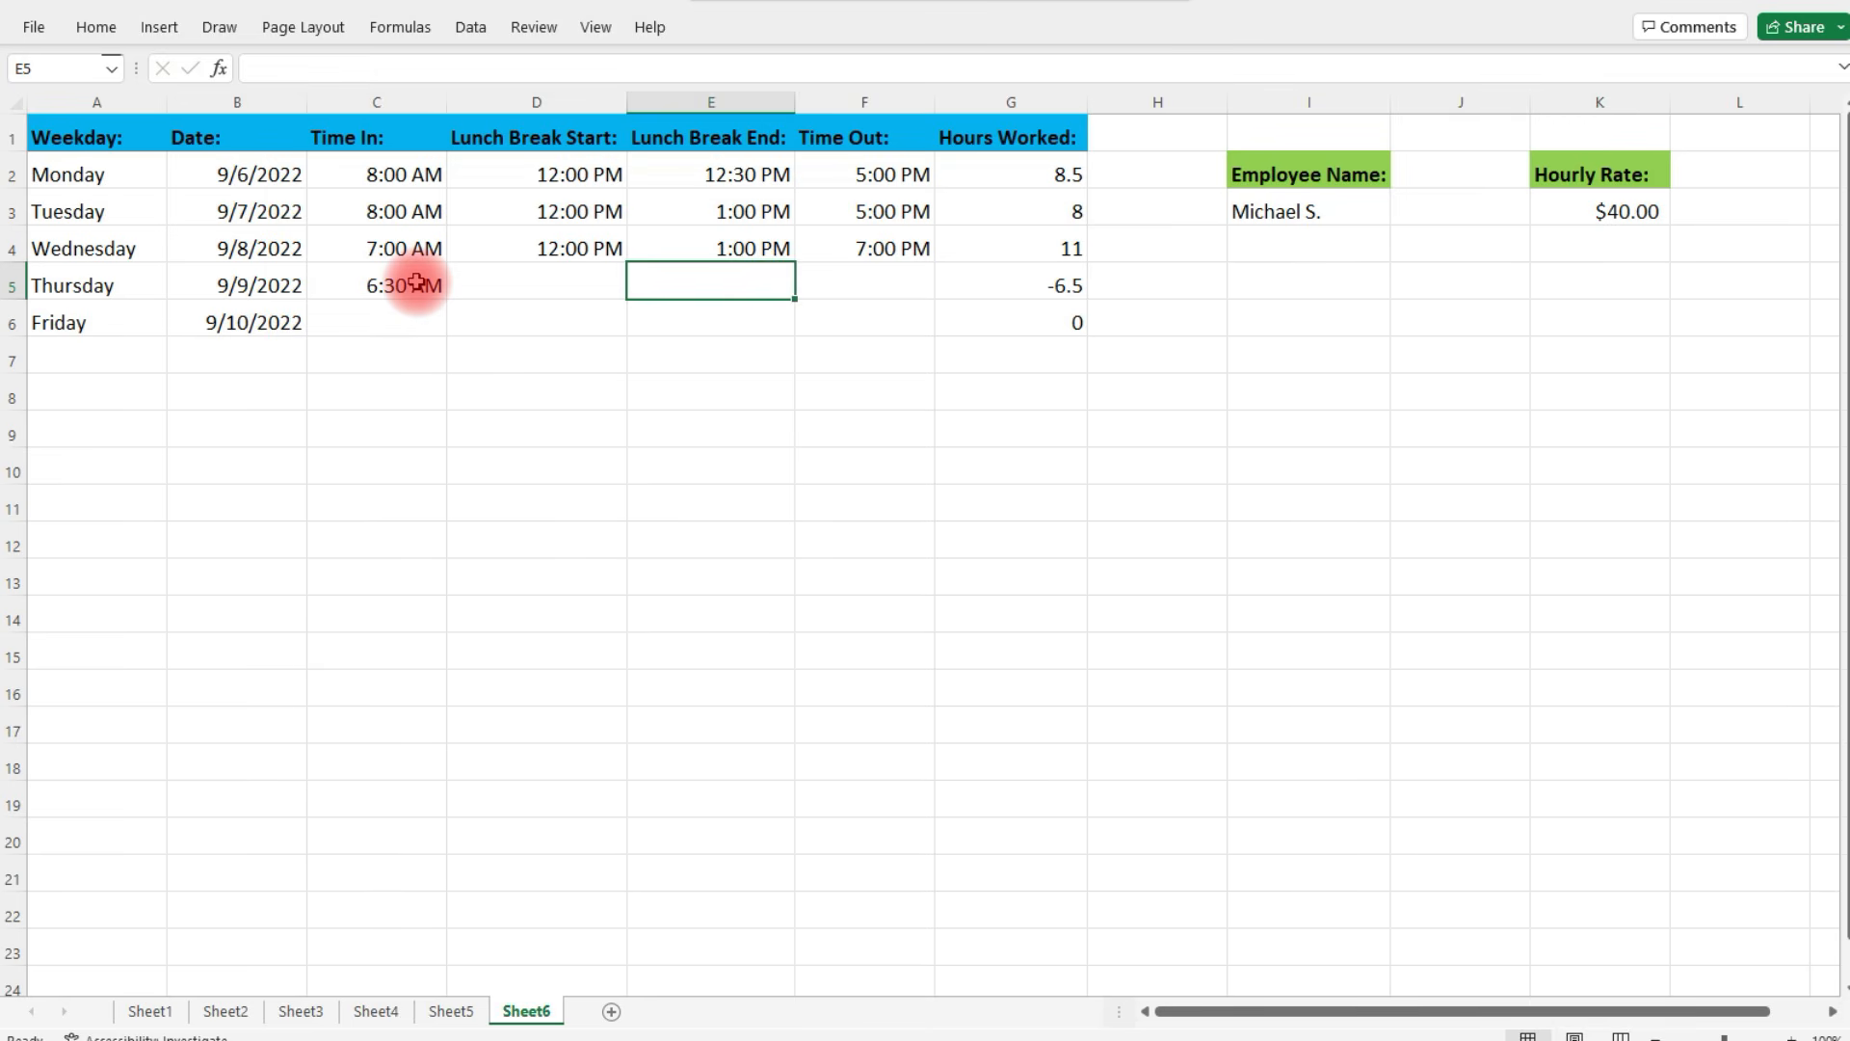
pyautogui.press('Tab')
pyautogui.write('8')
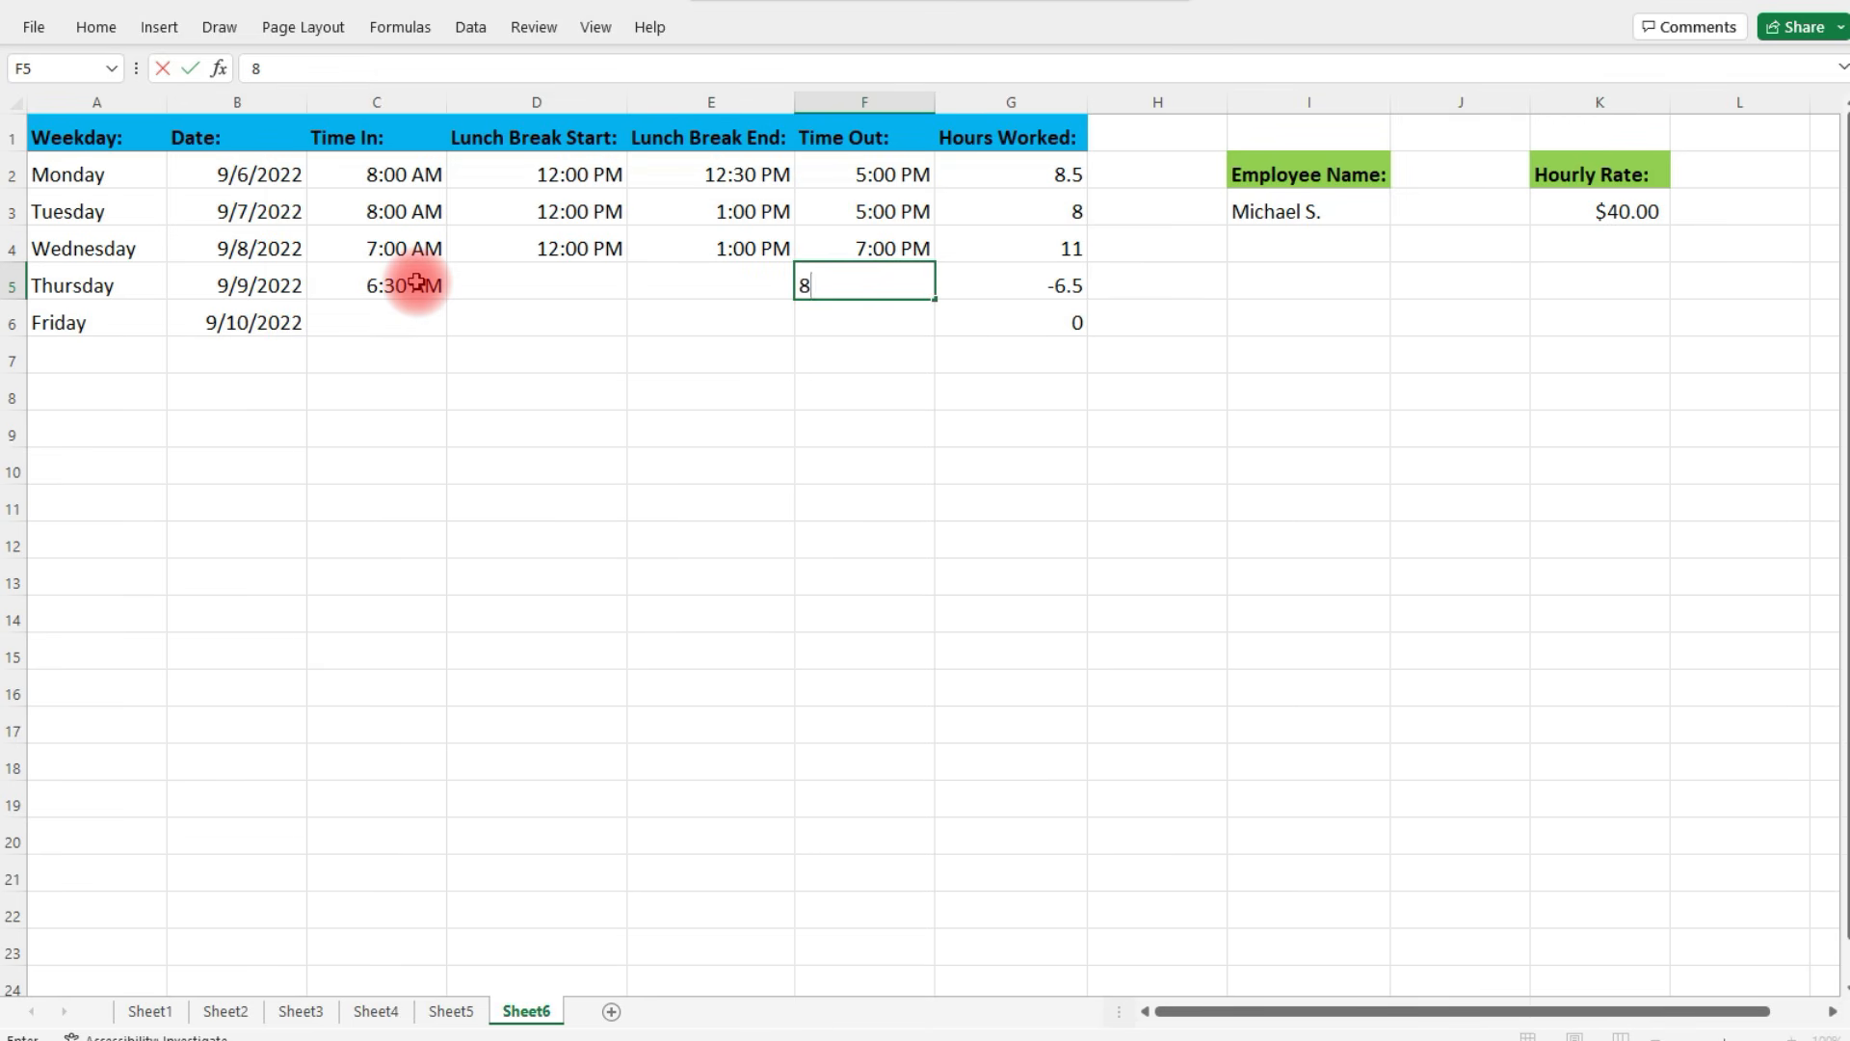
pyautogui.write(':30 PM')
pyautogui.press('Return')
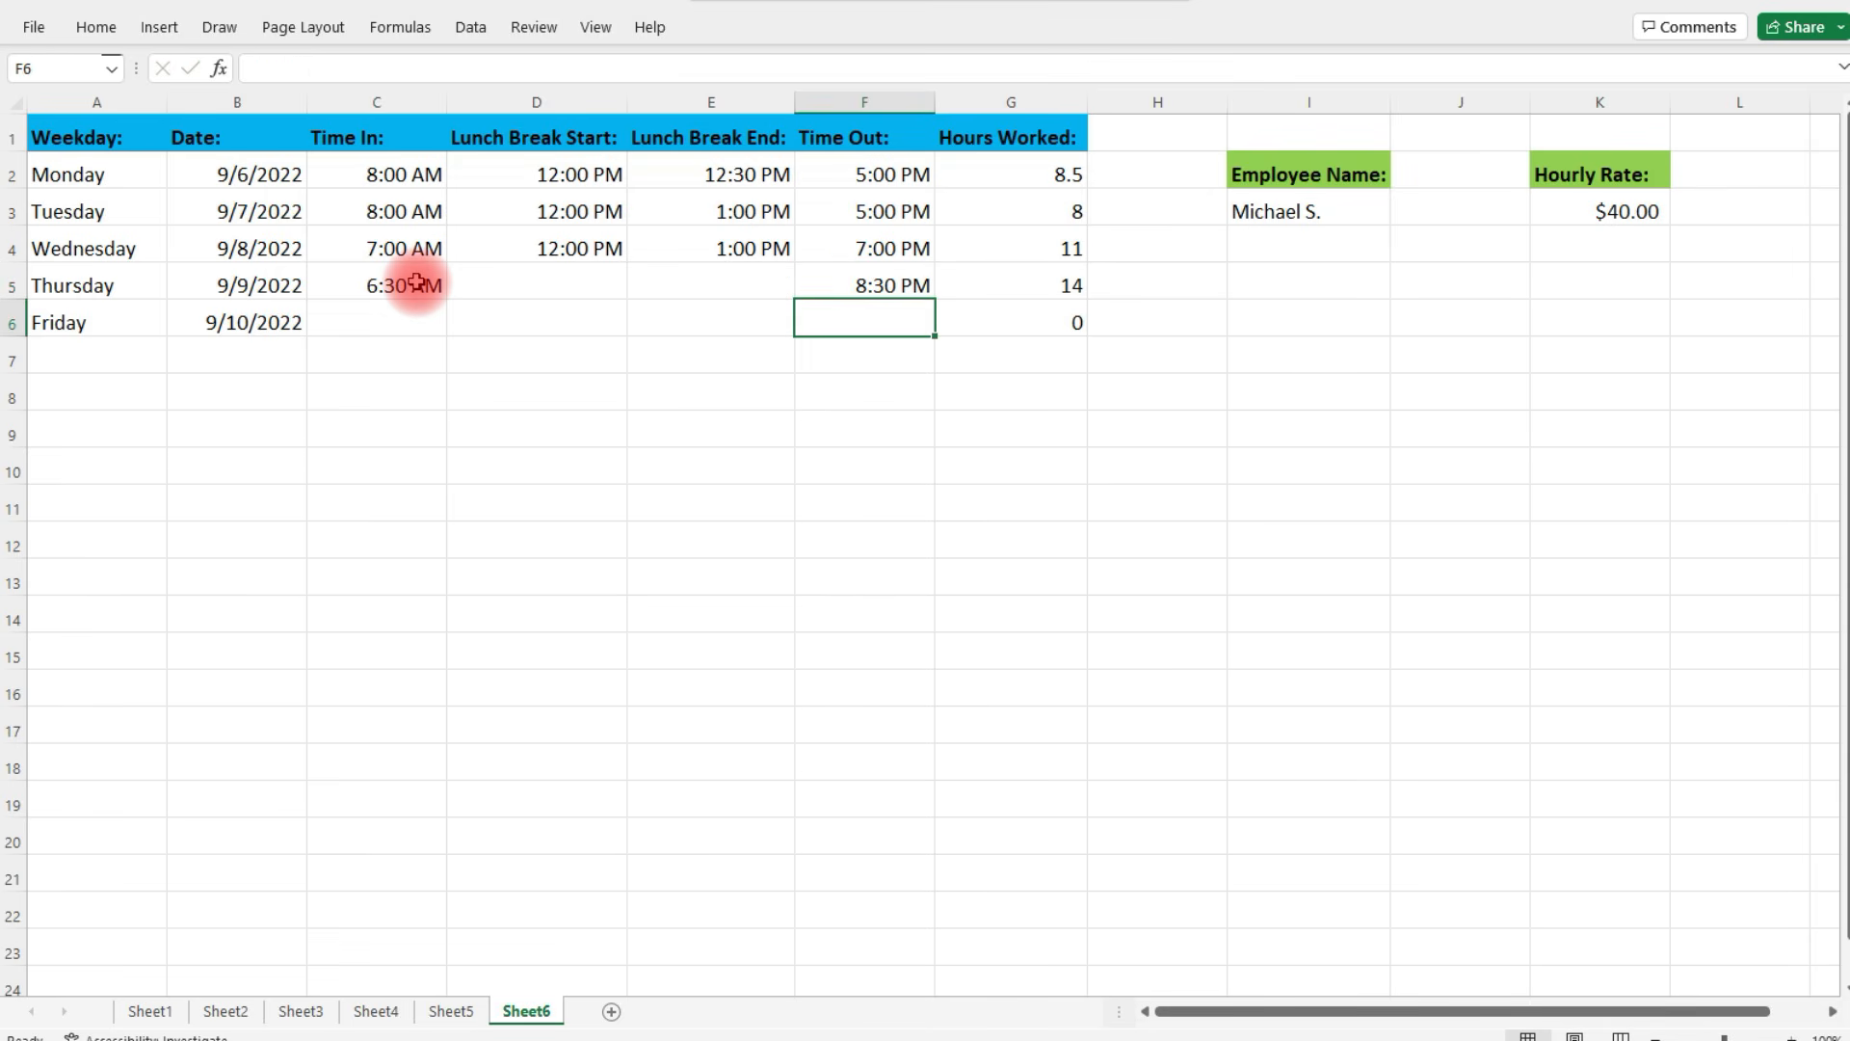
# Enter Thursday's lunch break in D5:E5, starting at 12:15 PM and ending at 12:45 PM
pyautogui.click(552, 278)
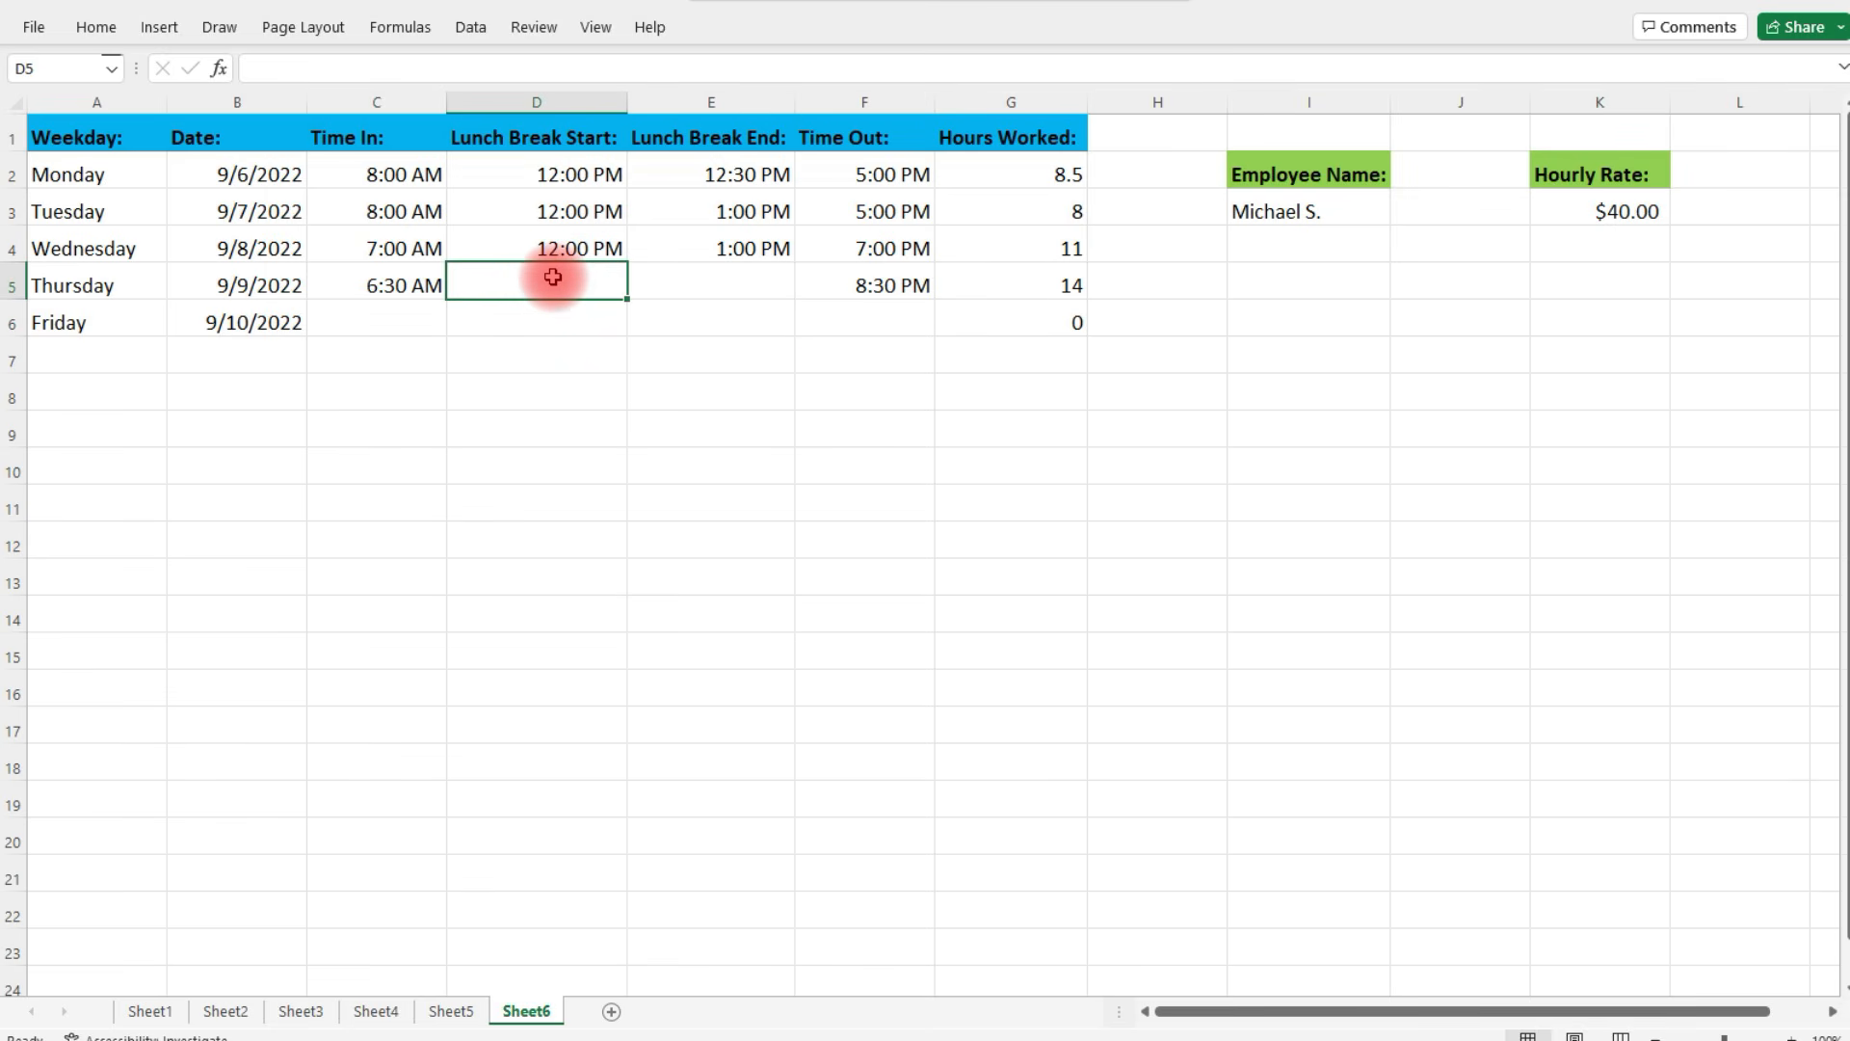
pyautogui.write('12:15')
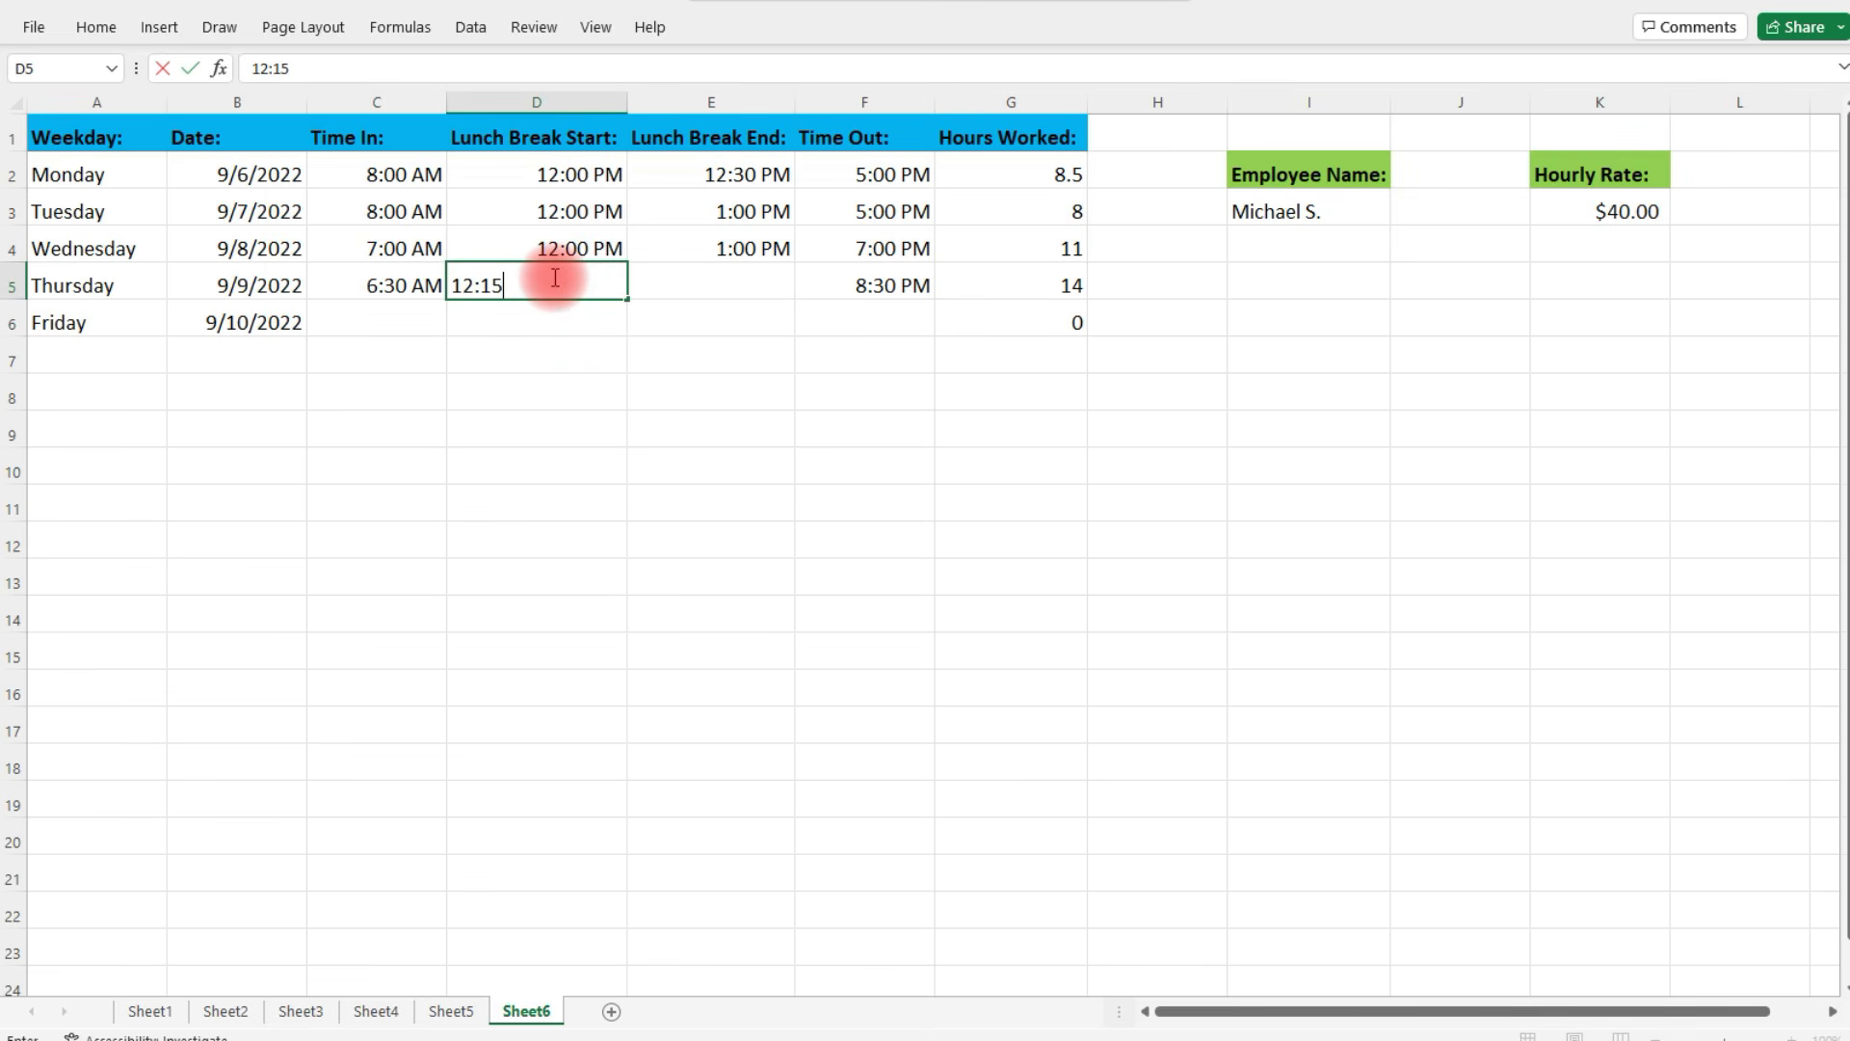
pyautogui.write(' PM')
pyautogui.press('Tab')
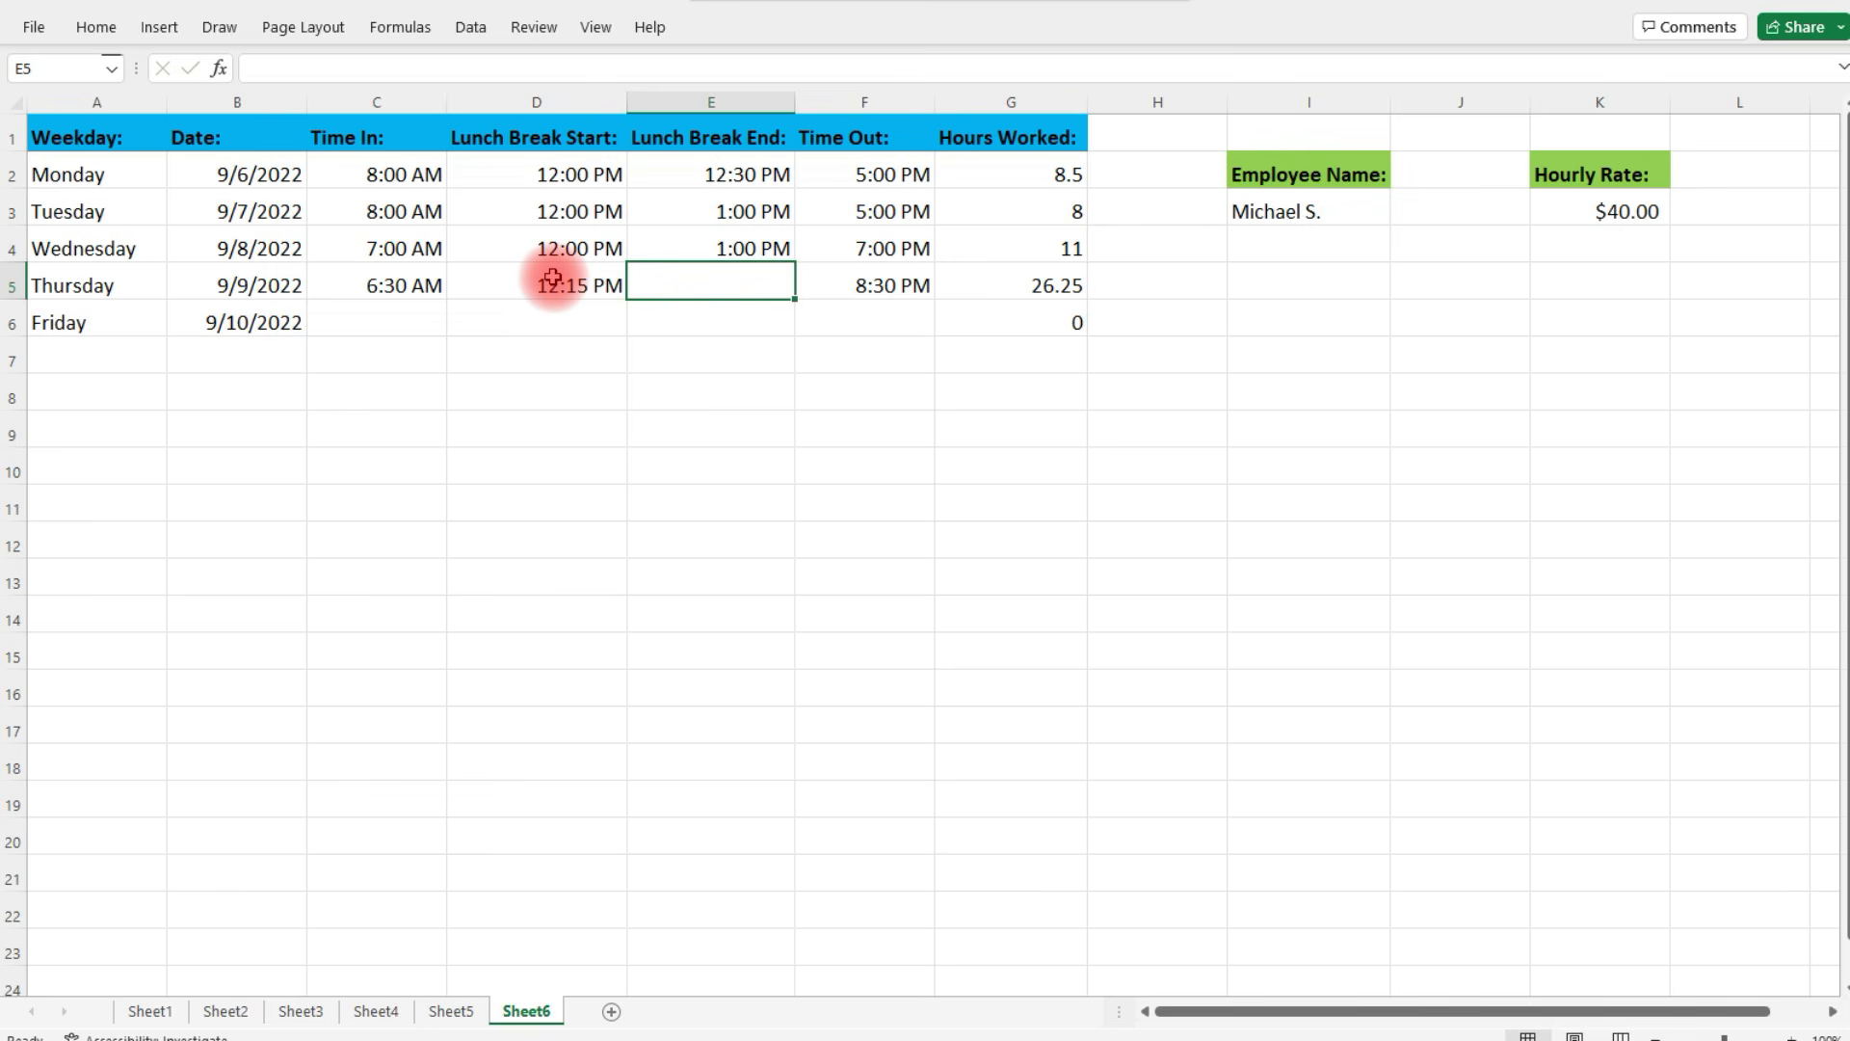
pyautogui.write('12:45 P')
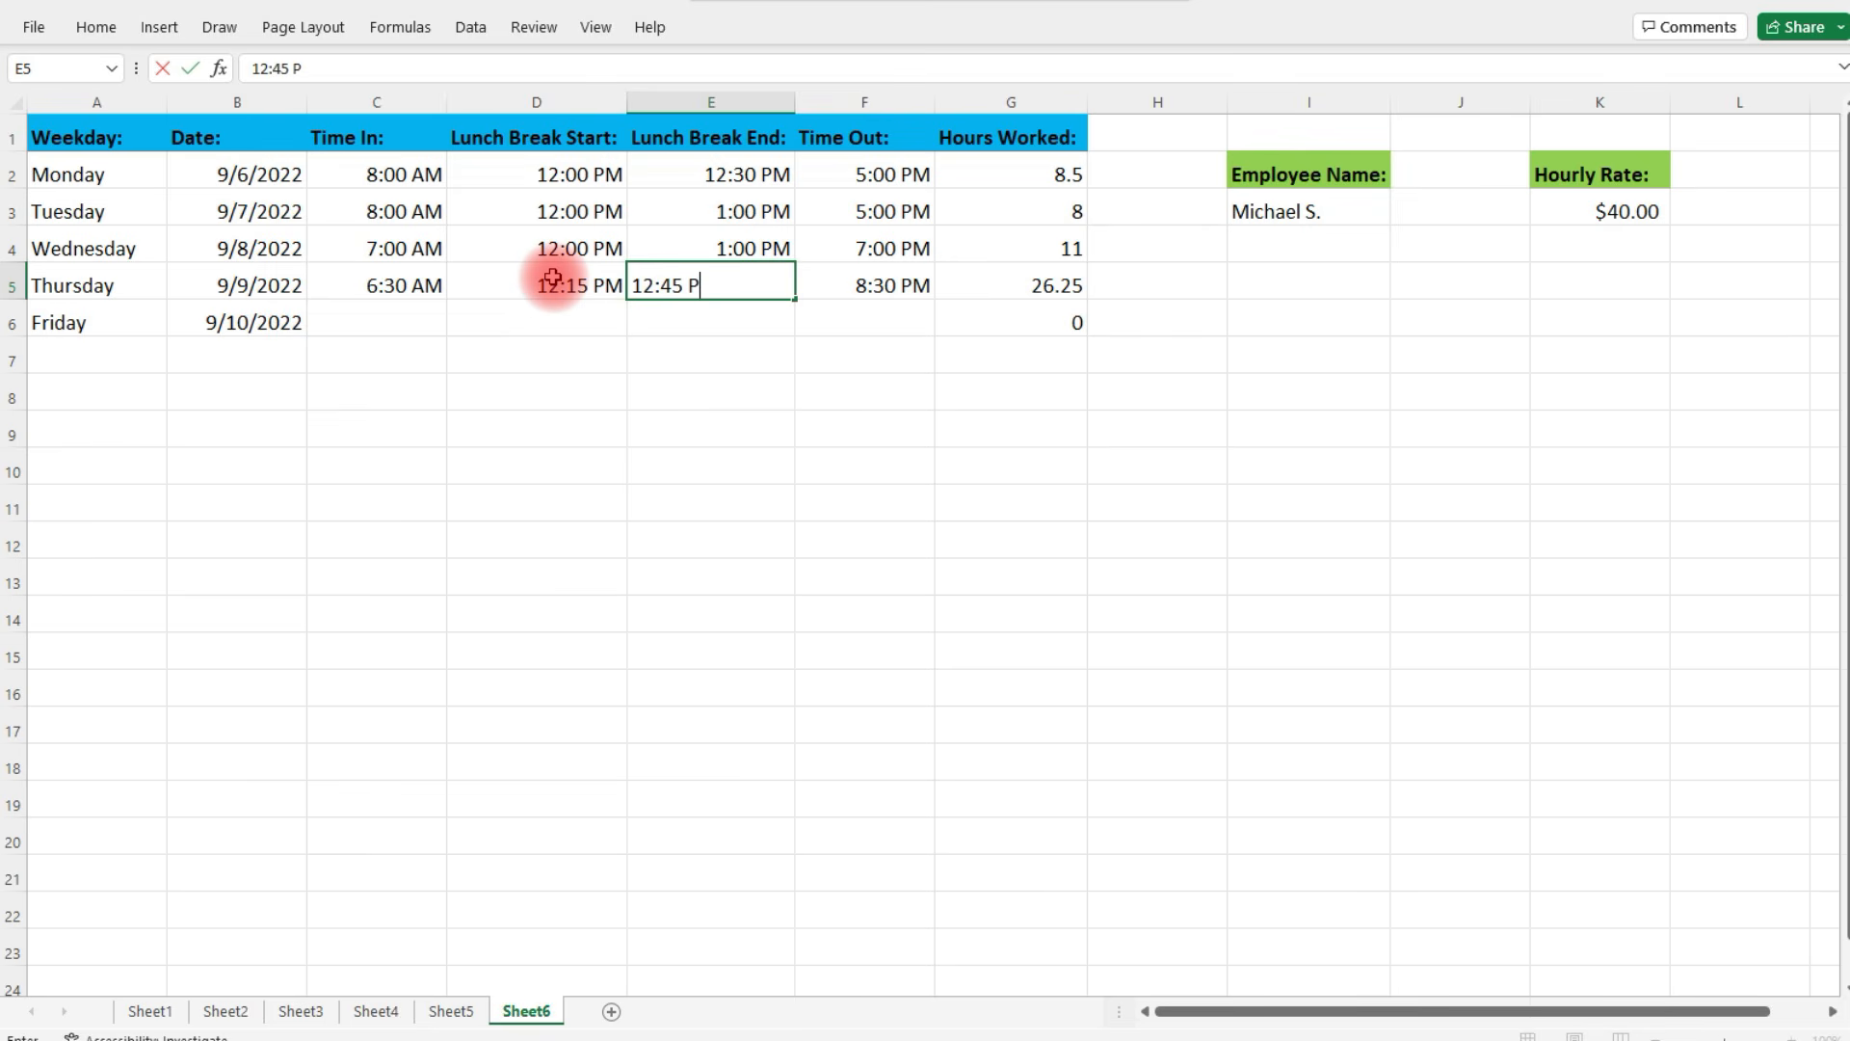
pyautogui.write('M')
pyautogui.press('Return')
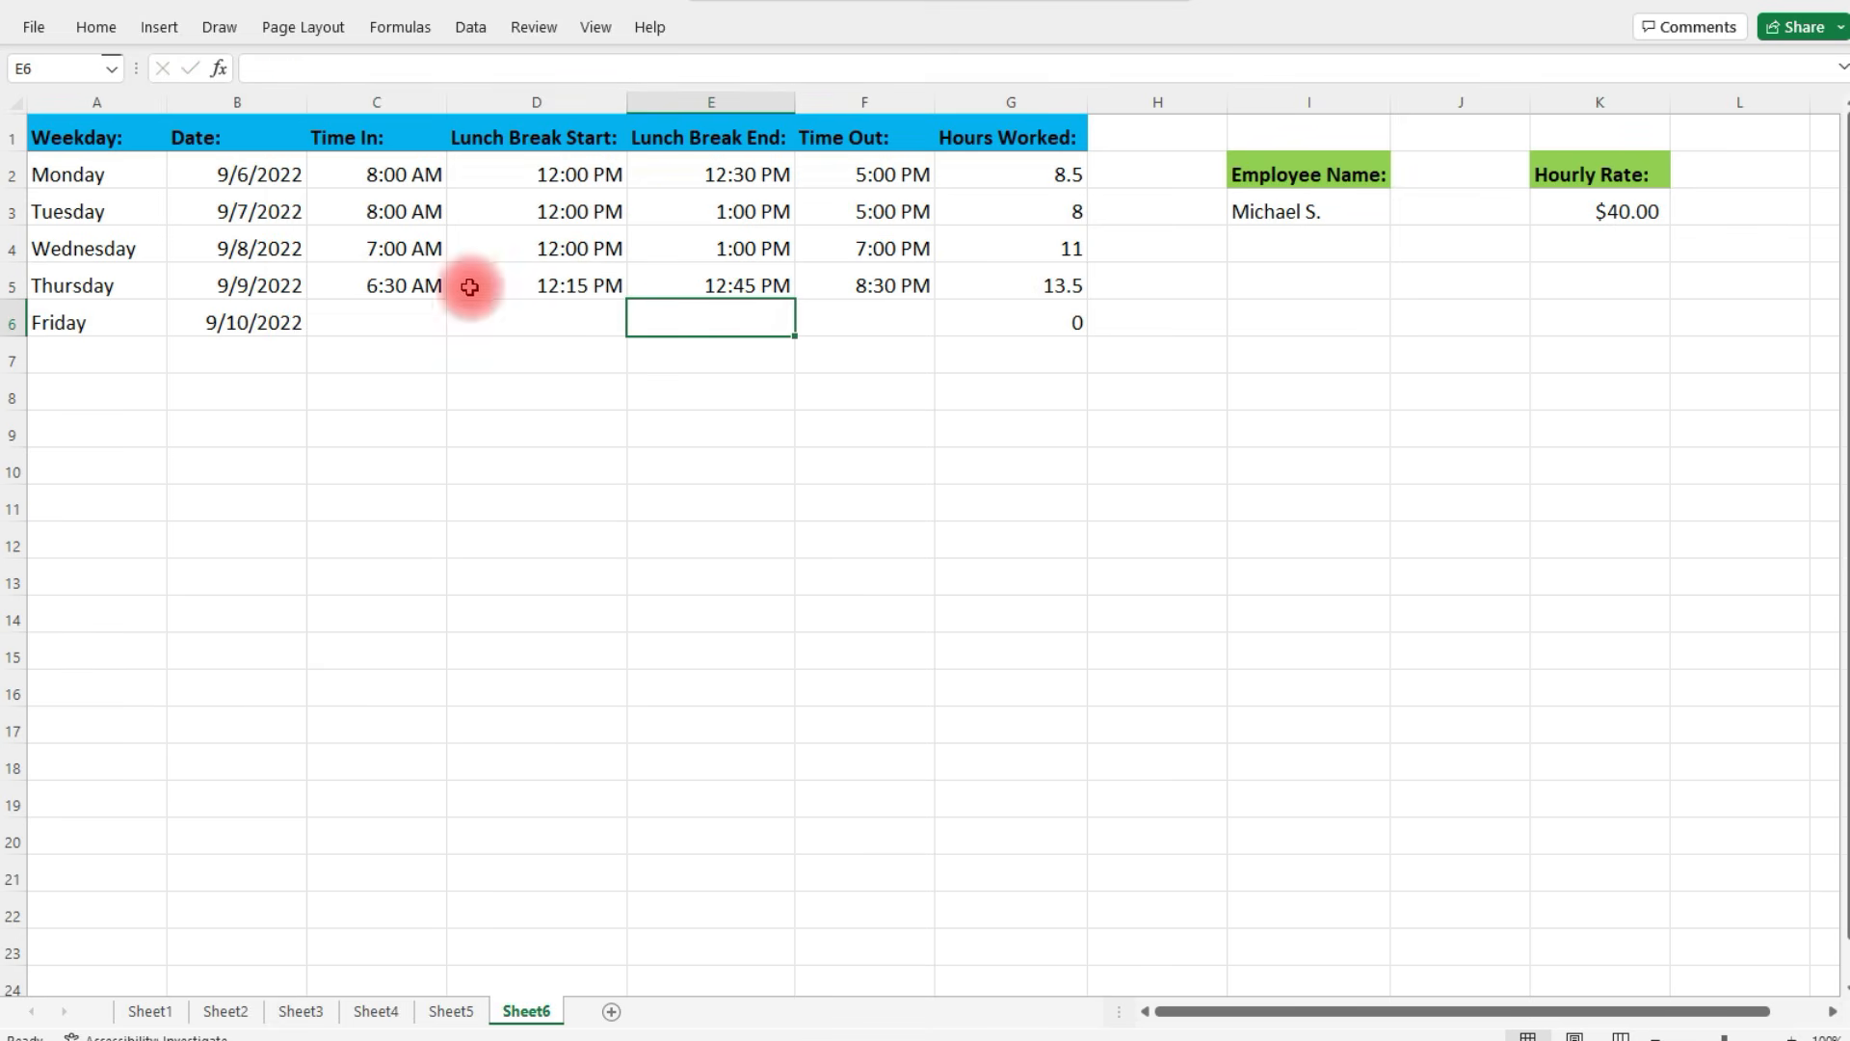
# Enter Friday's times in C6:F6: 6:45 AM in, lunch from 12:04 PM to 12:27 PM, and 5:08 PM out
pyautogui.click(414, 315)
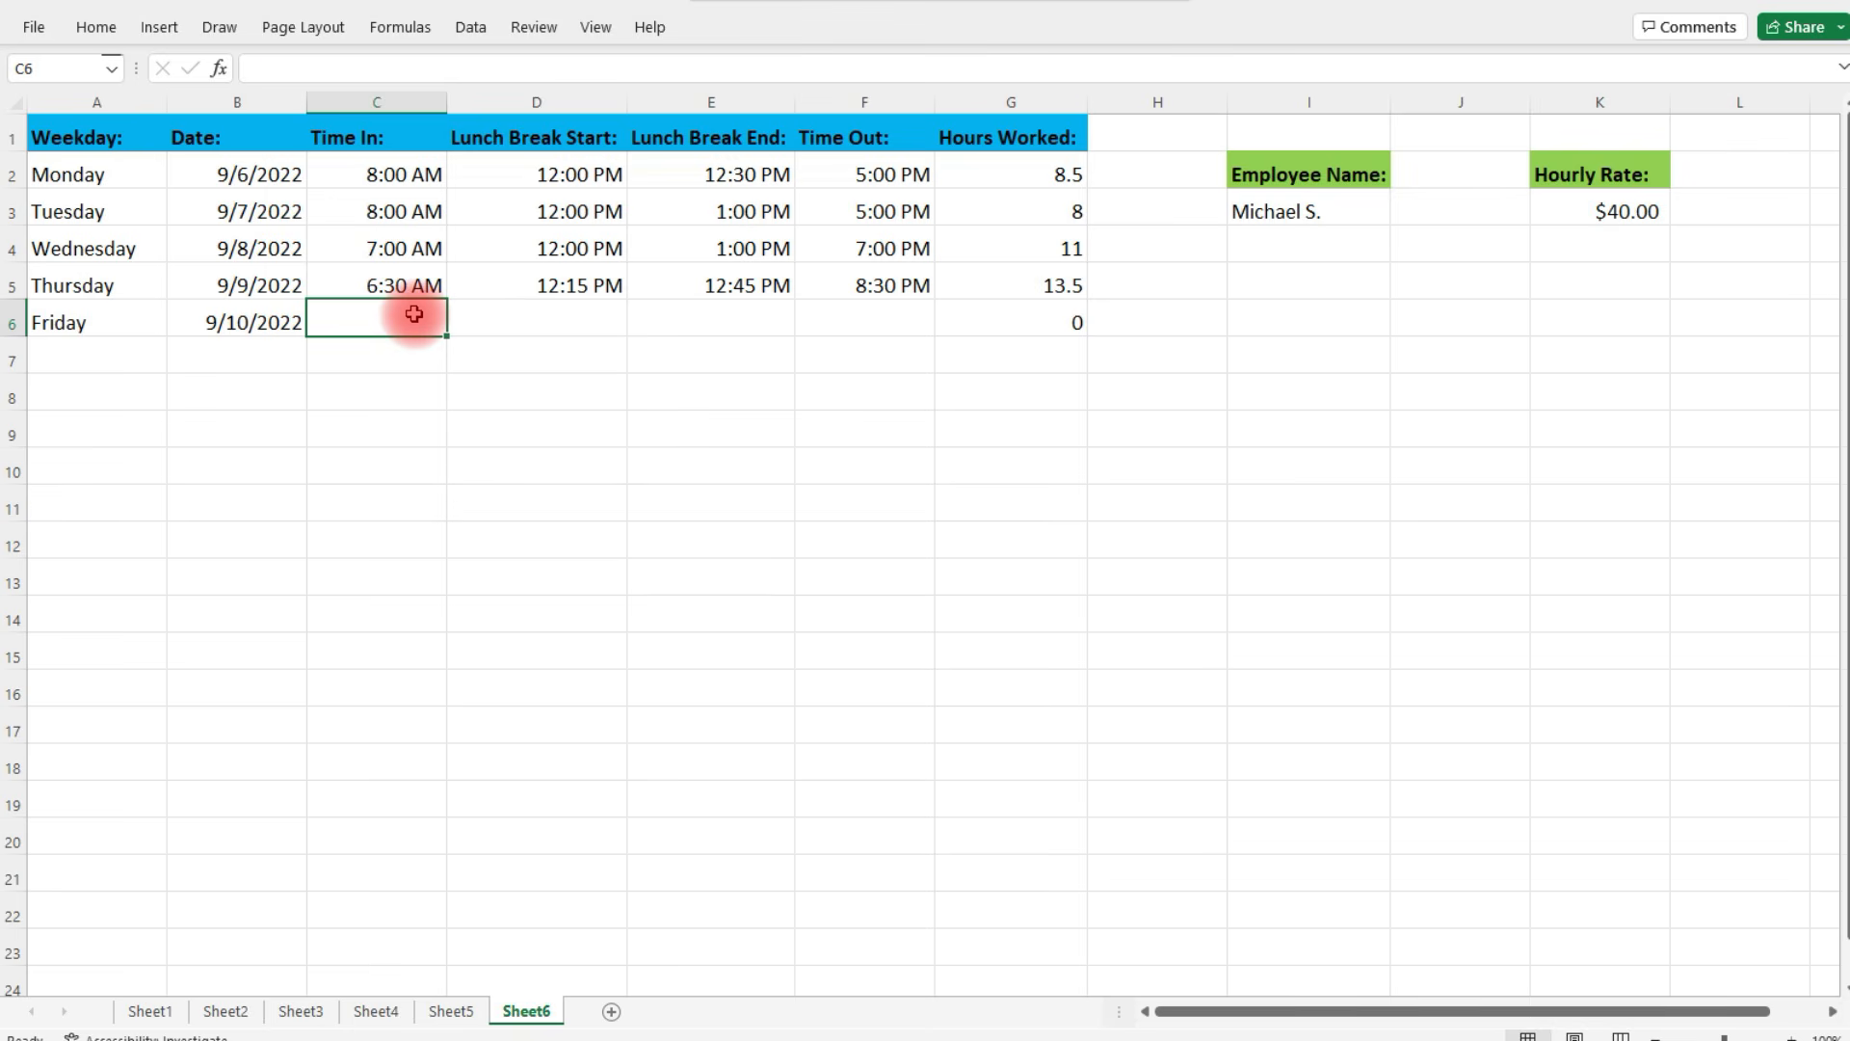
pyautogui.write('6:45 ')
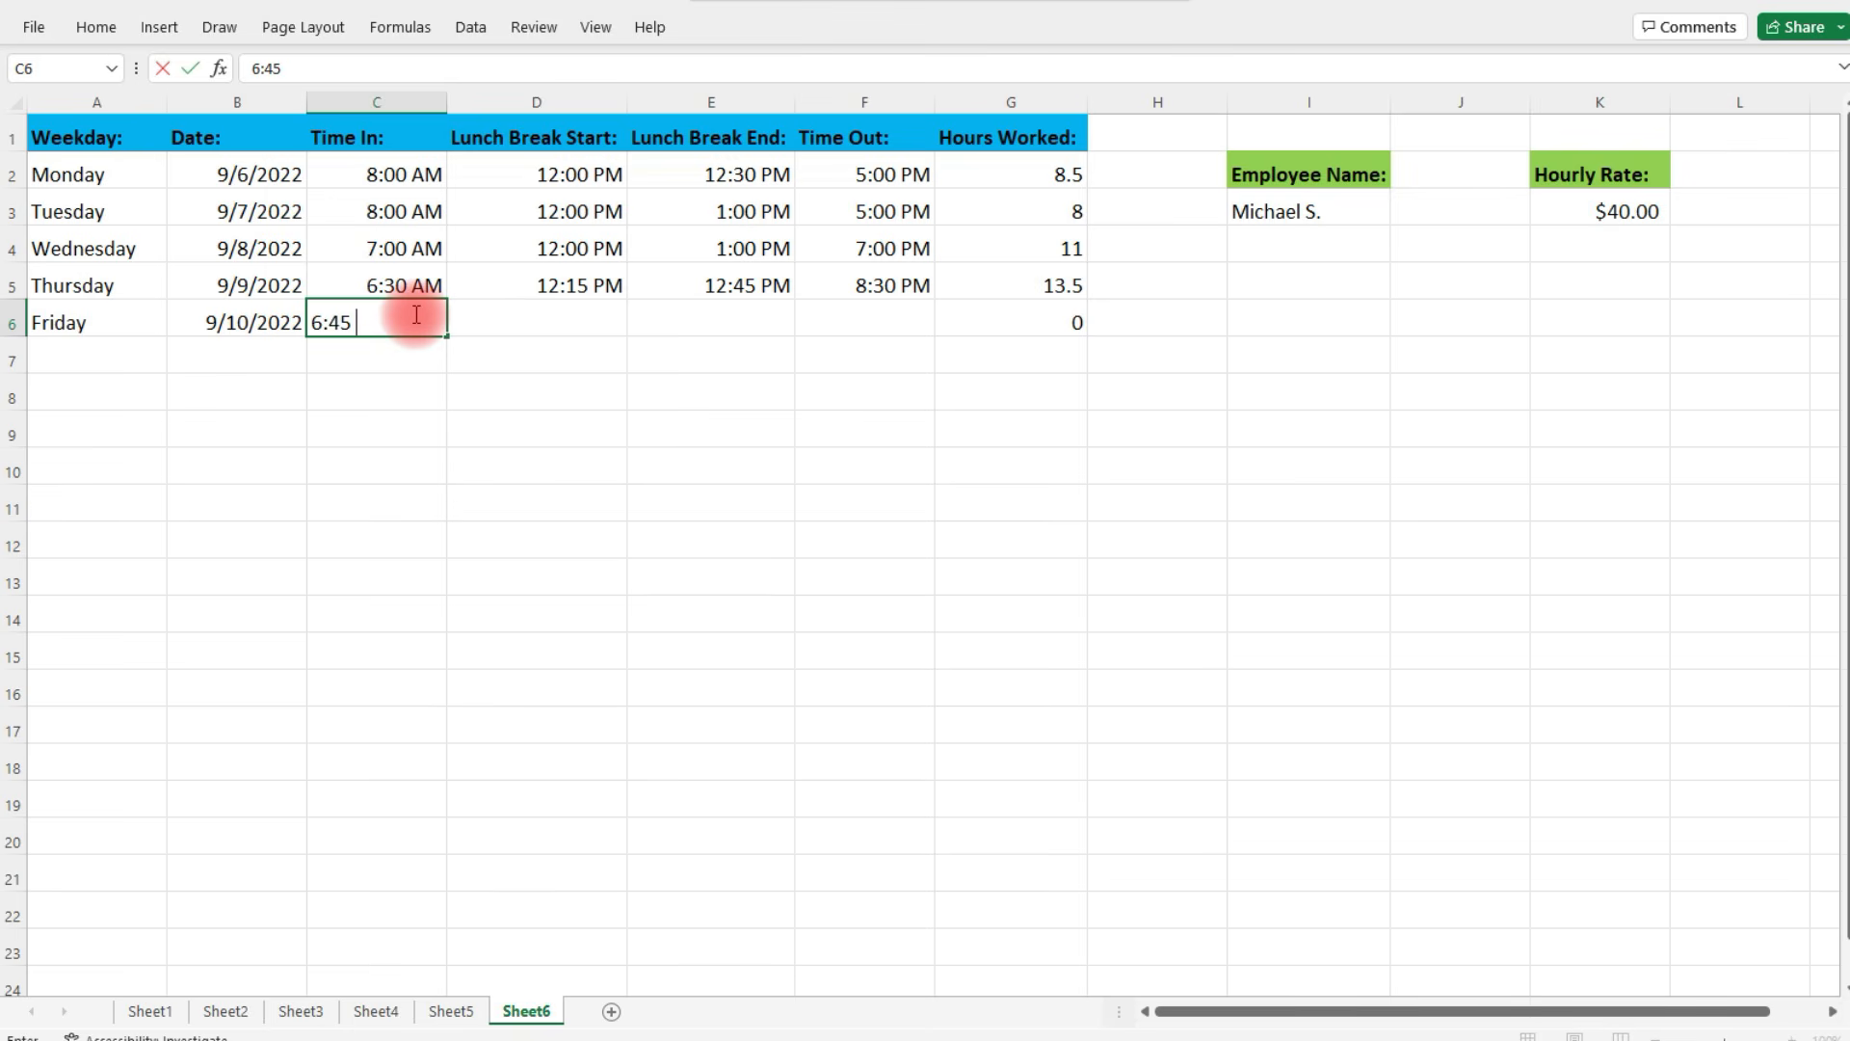
pyautogui.write('AM')
pyautogui.press('Tab')
pyautogui.write('12:04 PM')
pyautogui.press('Tab')
pyautogui.write('12:27 PM')
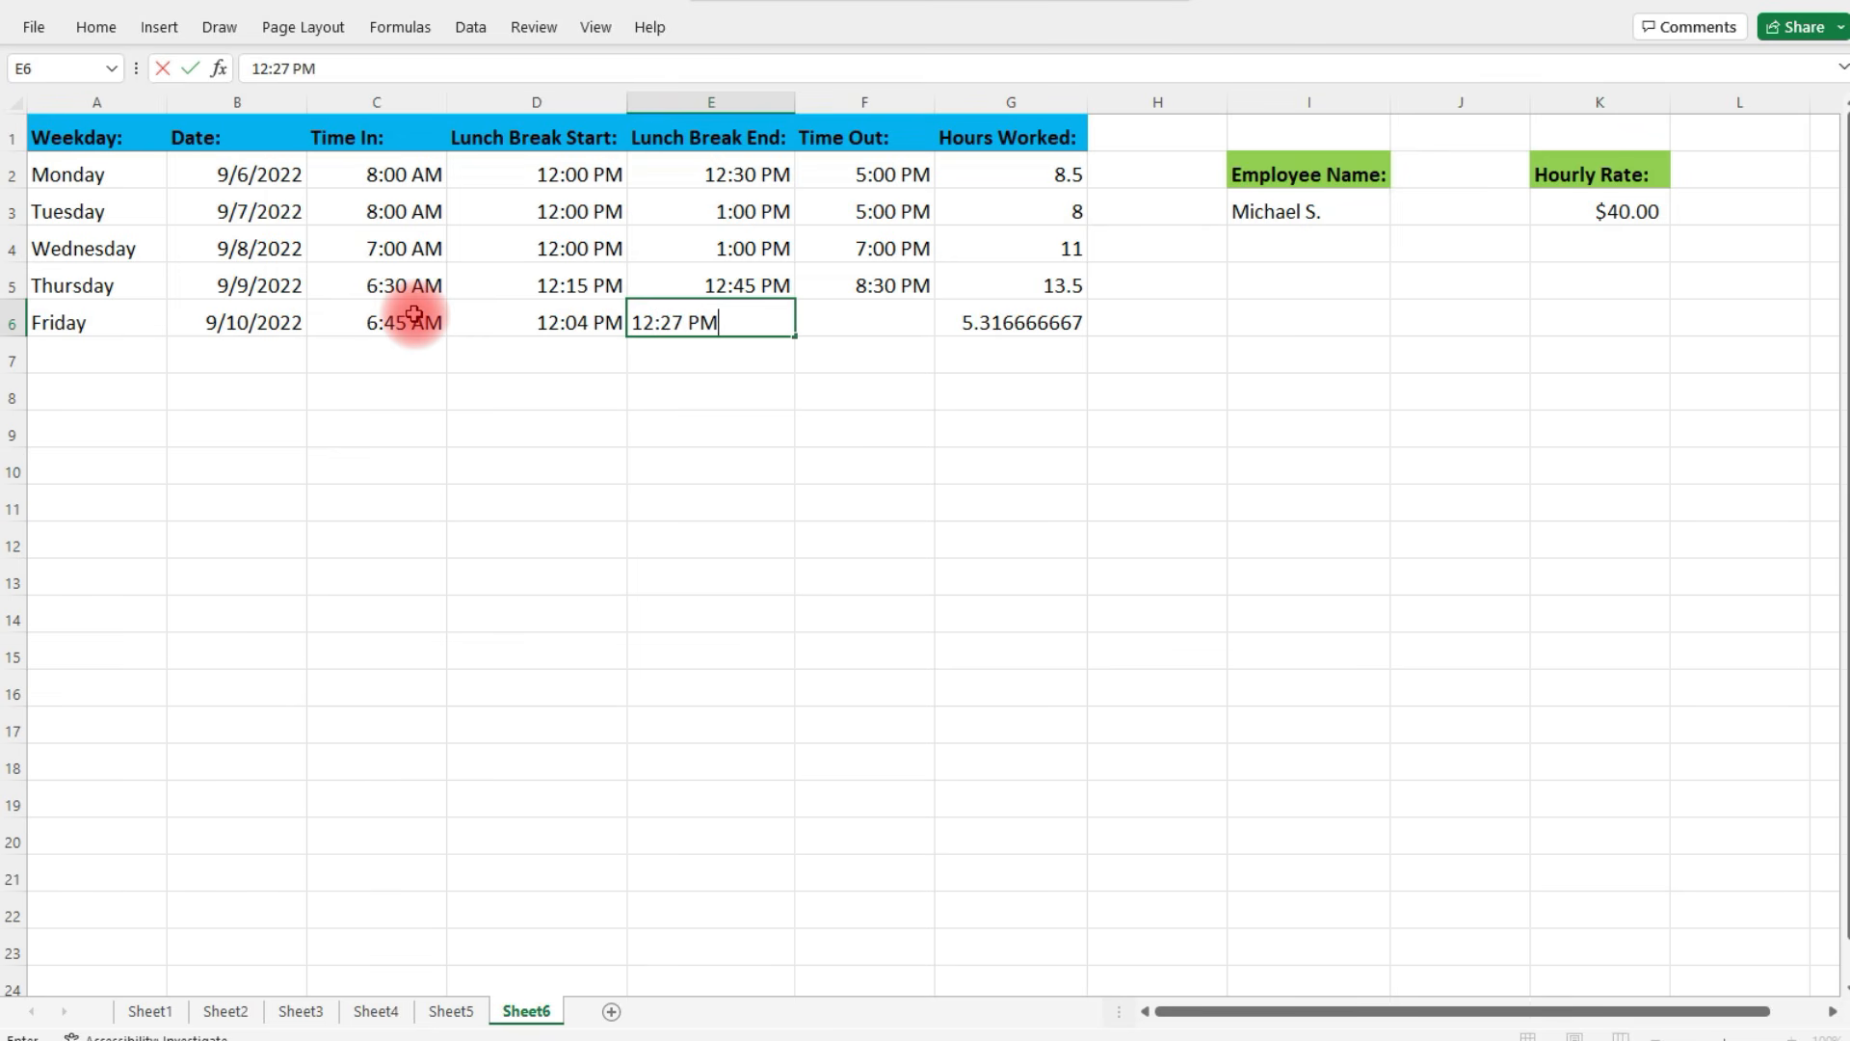
pyautogui.press('Tab')
pyautogui.write('5:')
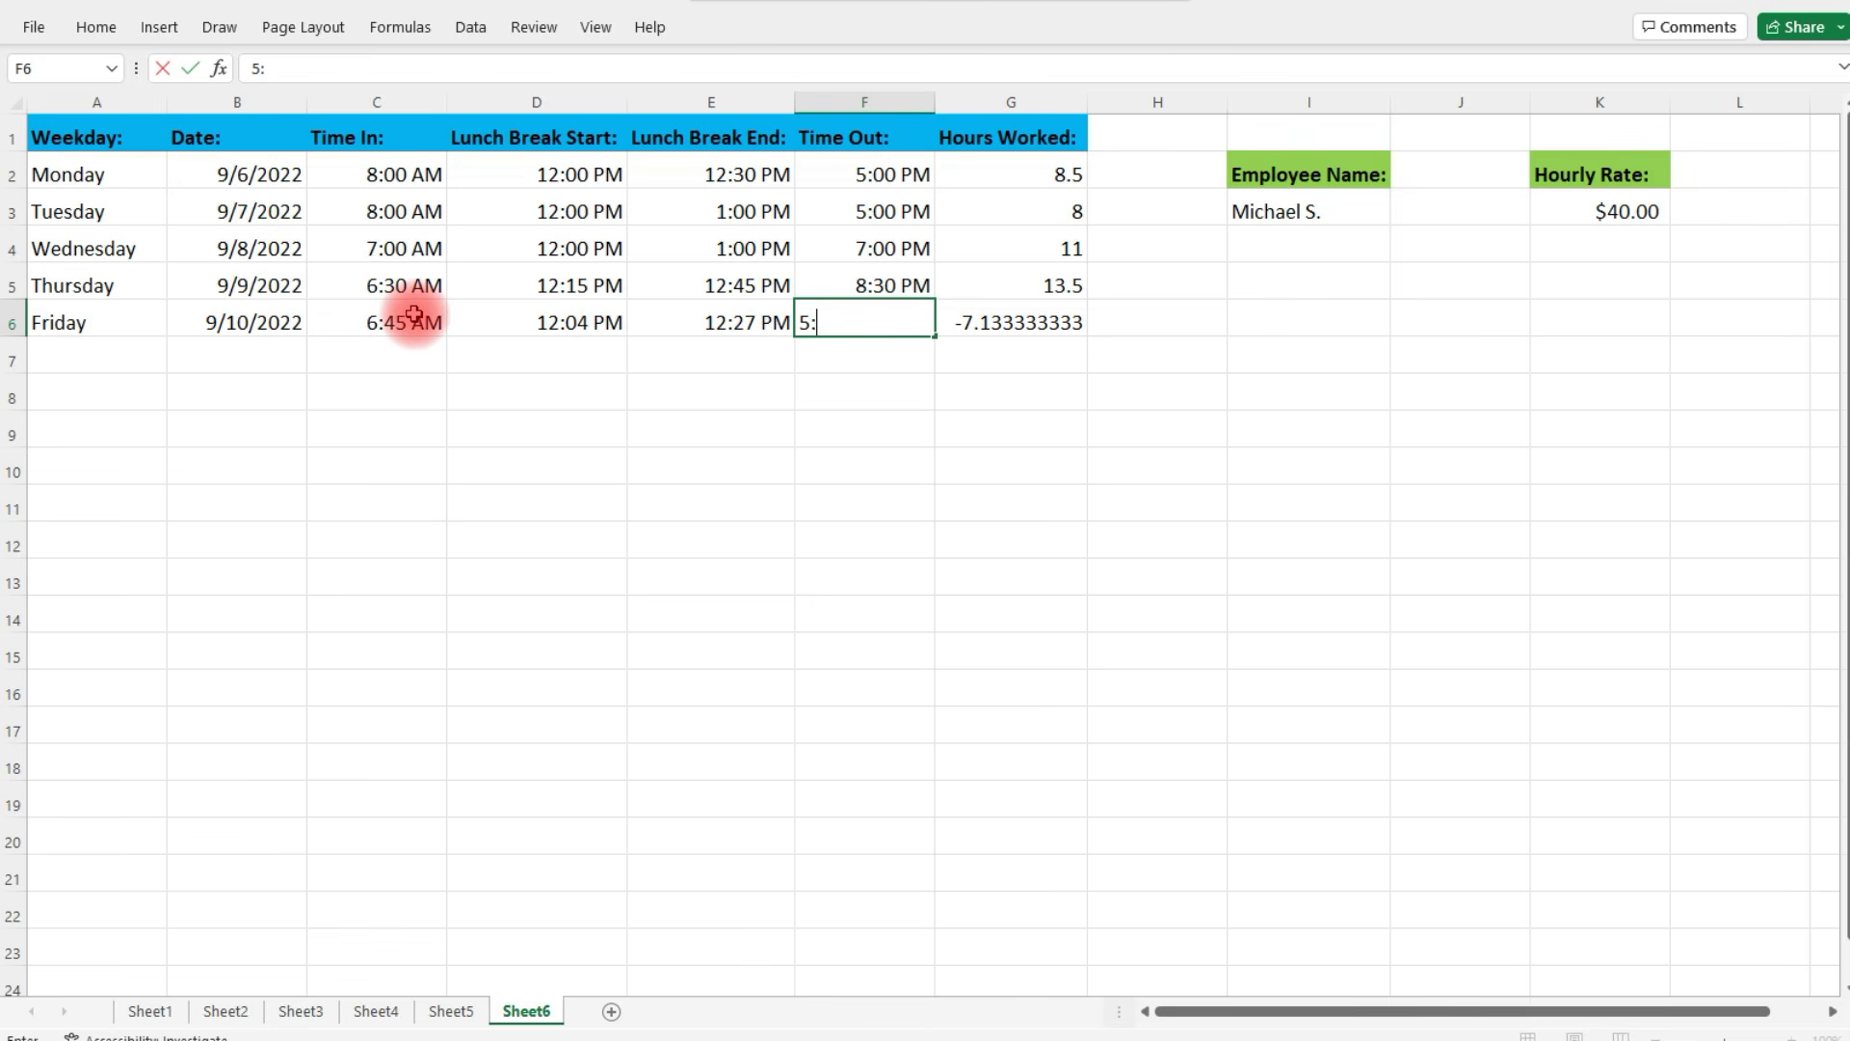
pyautogui.write('08 PM')
pyautogui.press('Return')
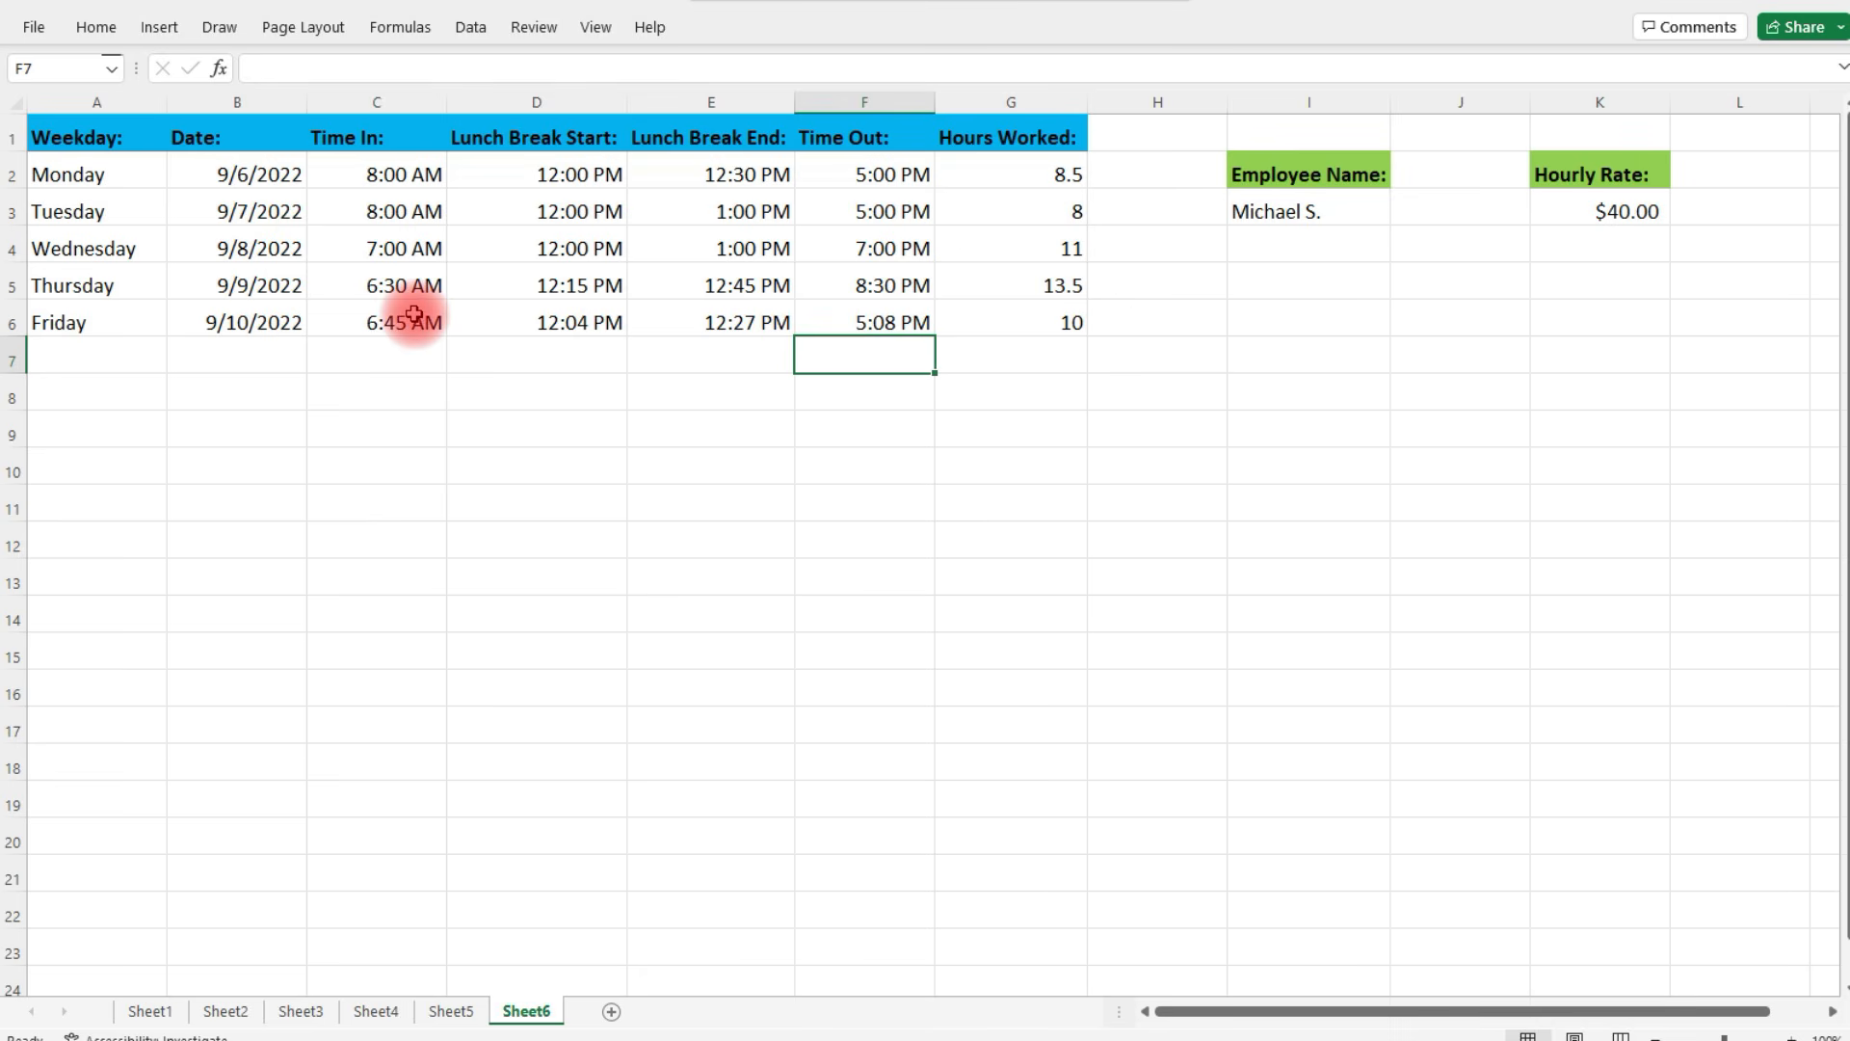
# Change Friday's time out in F6 to 5:11 PM
pyautogui.click(887, 324)
pyautogui.write('5:11')
pyautogui.press('Return')
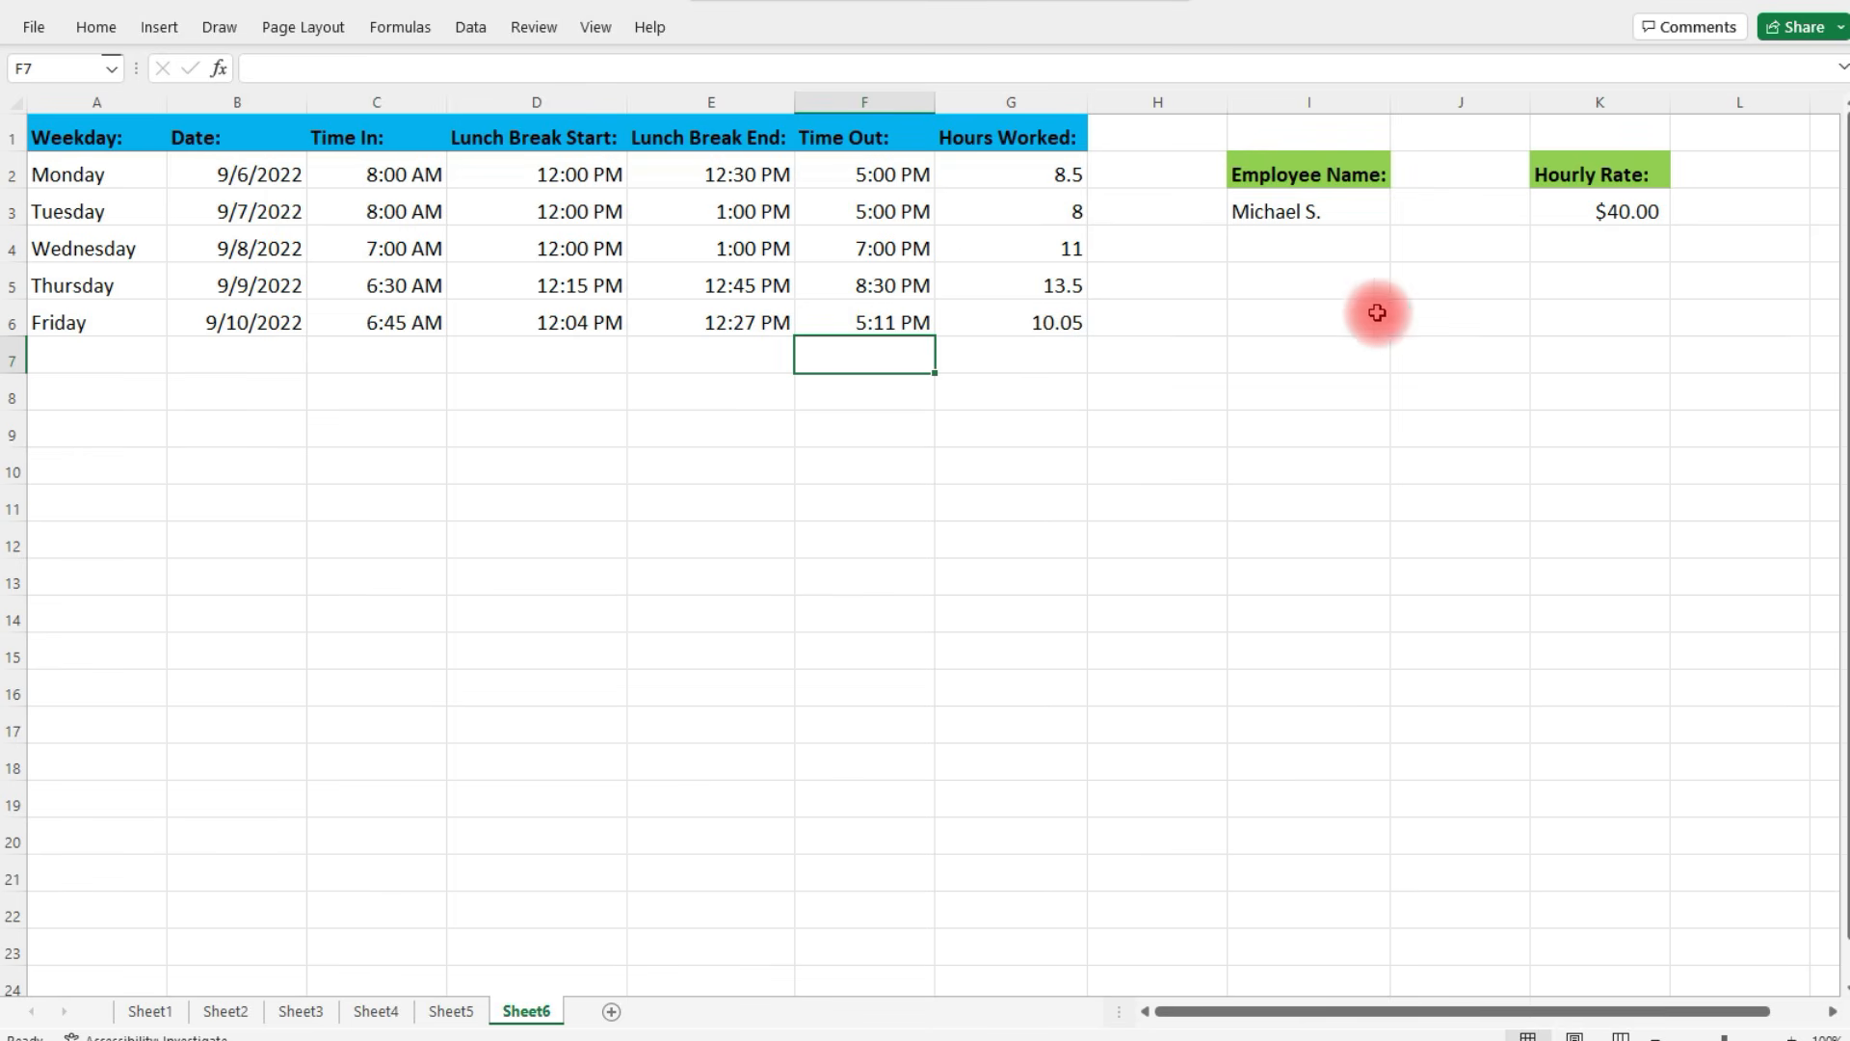
# Enter the summary labels Total Hours:, Overtime Hours: and Weekly Paycheck: in cells I6 to I8
pyautogui.click(1330, 324)
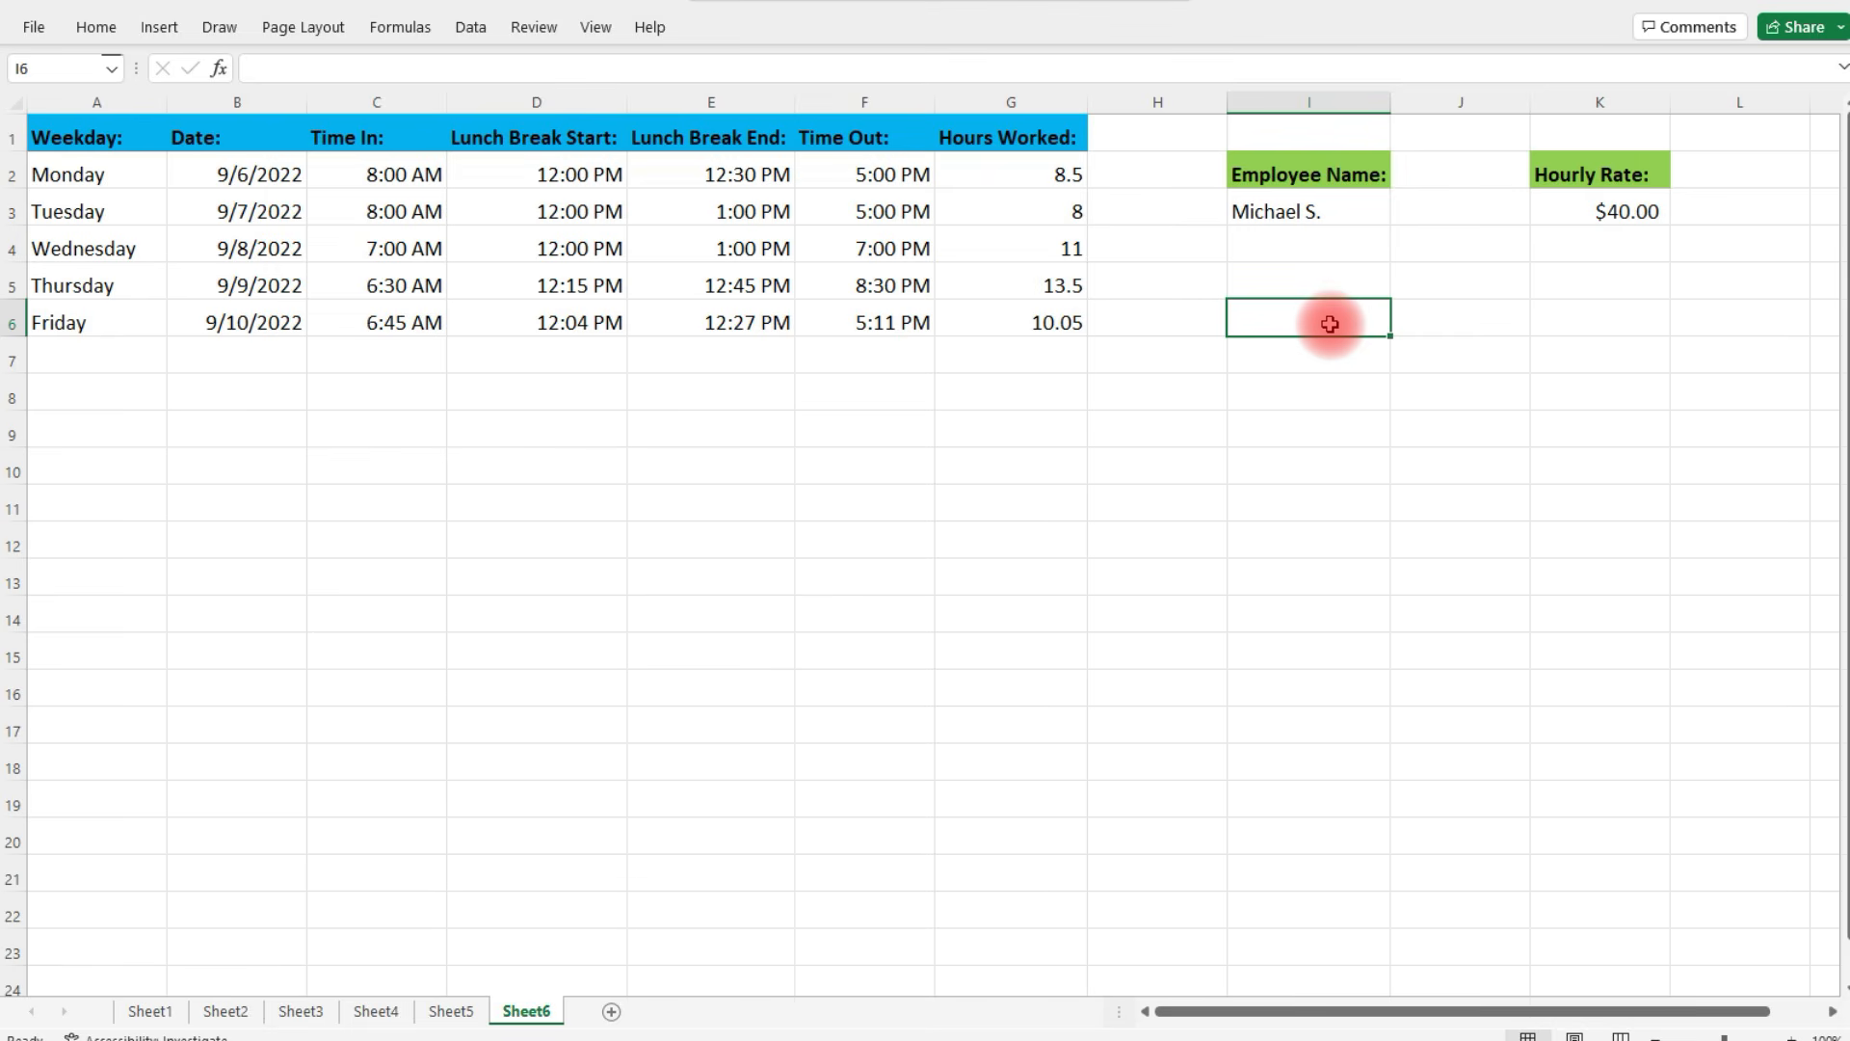
pyautogui.write('Total')
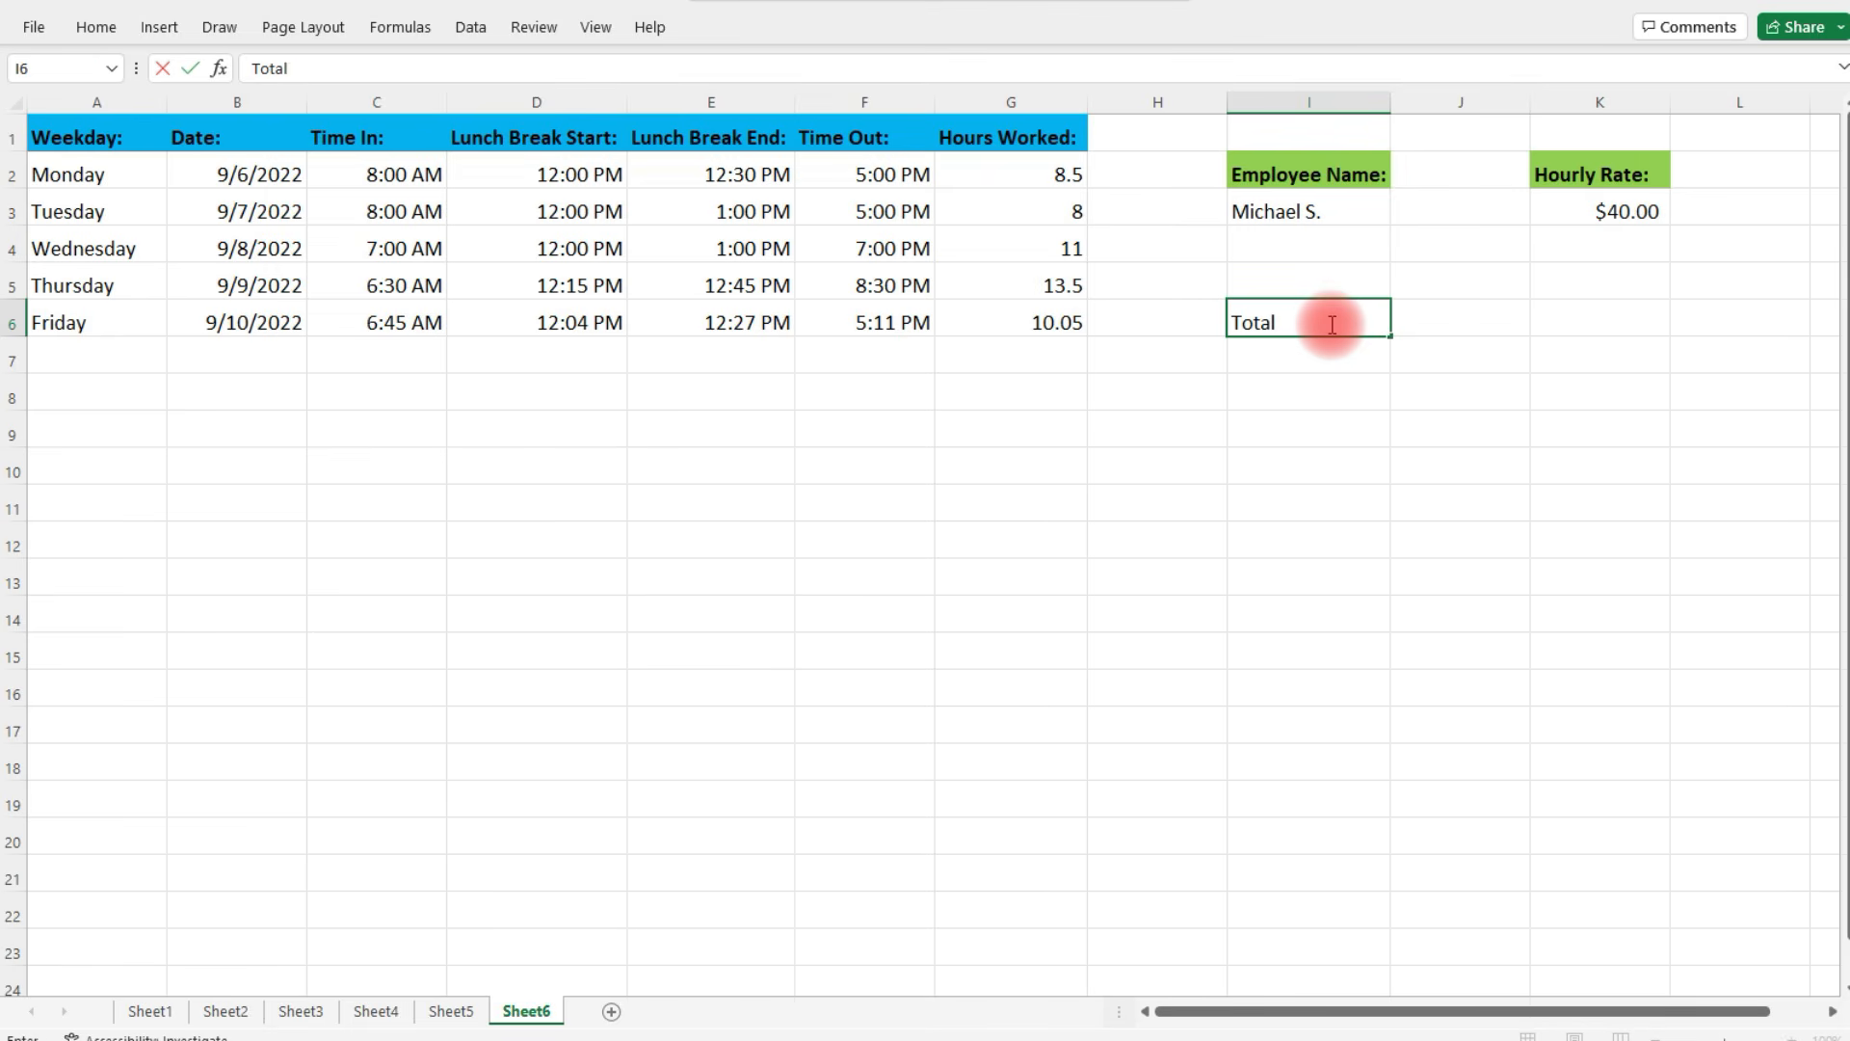
pyautogui.write(' Hours:')
pyautogui.press('Return')
pyautogui.write('O')
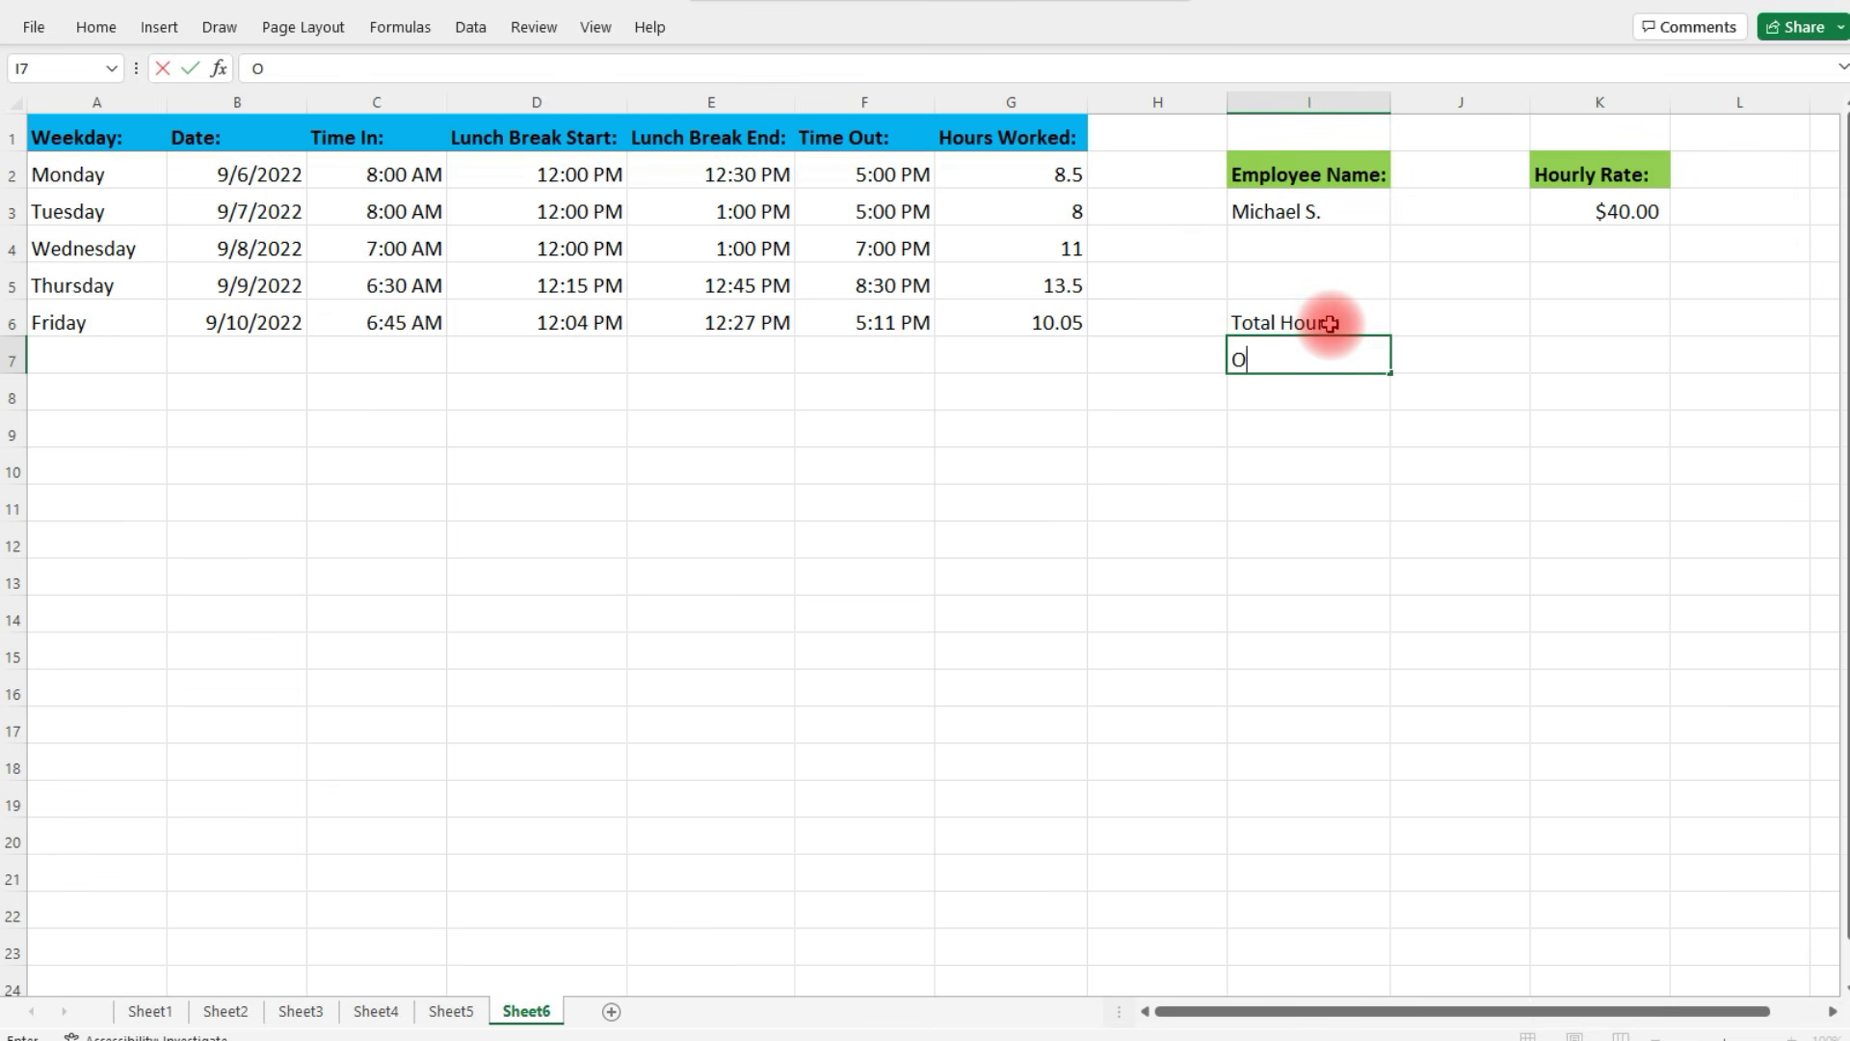
pyautogui.write('vertime Hours:')
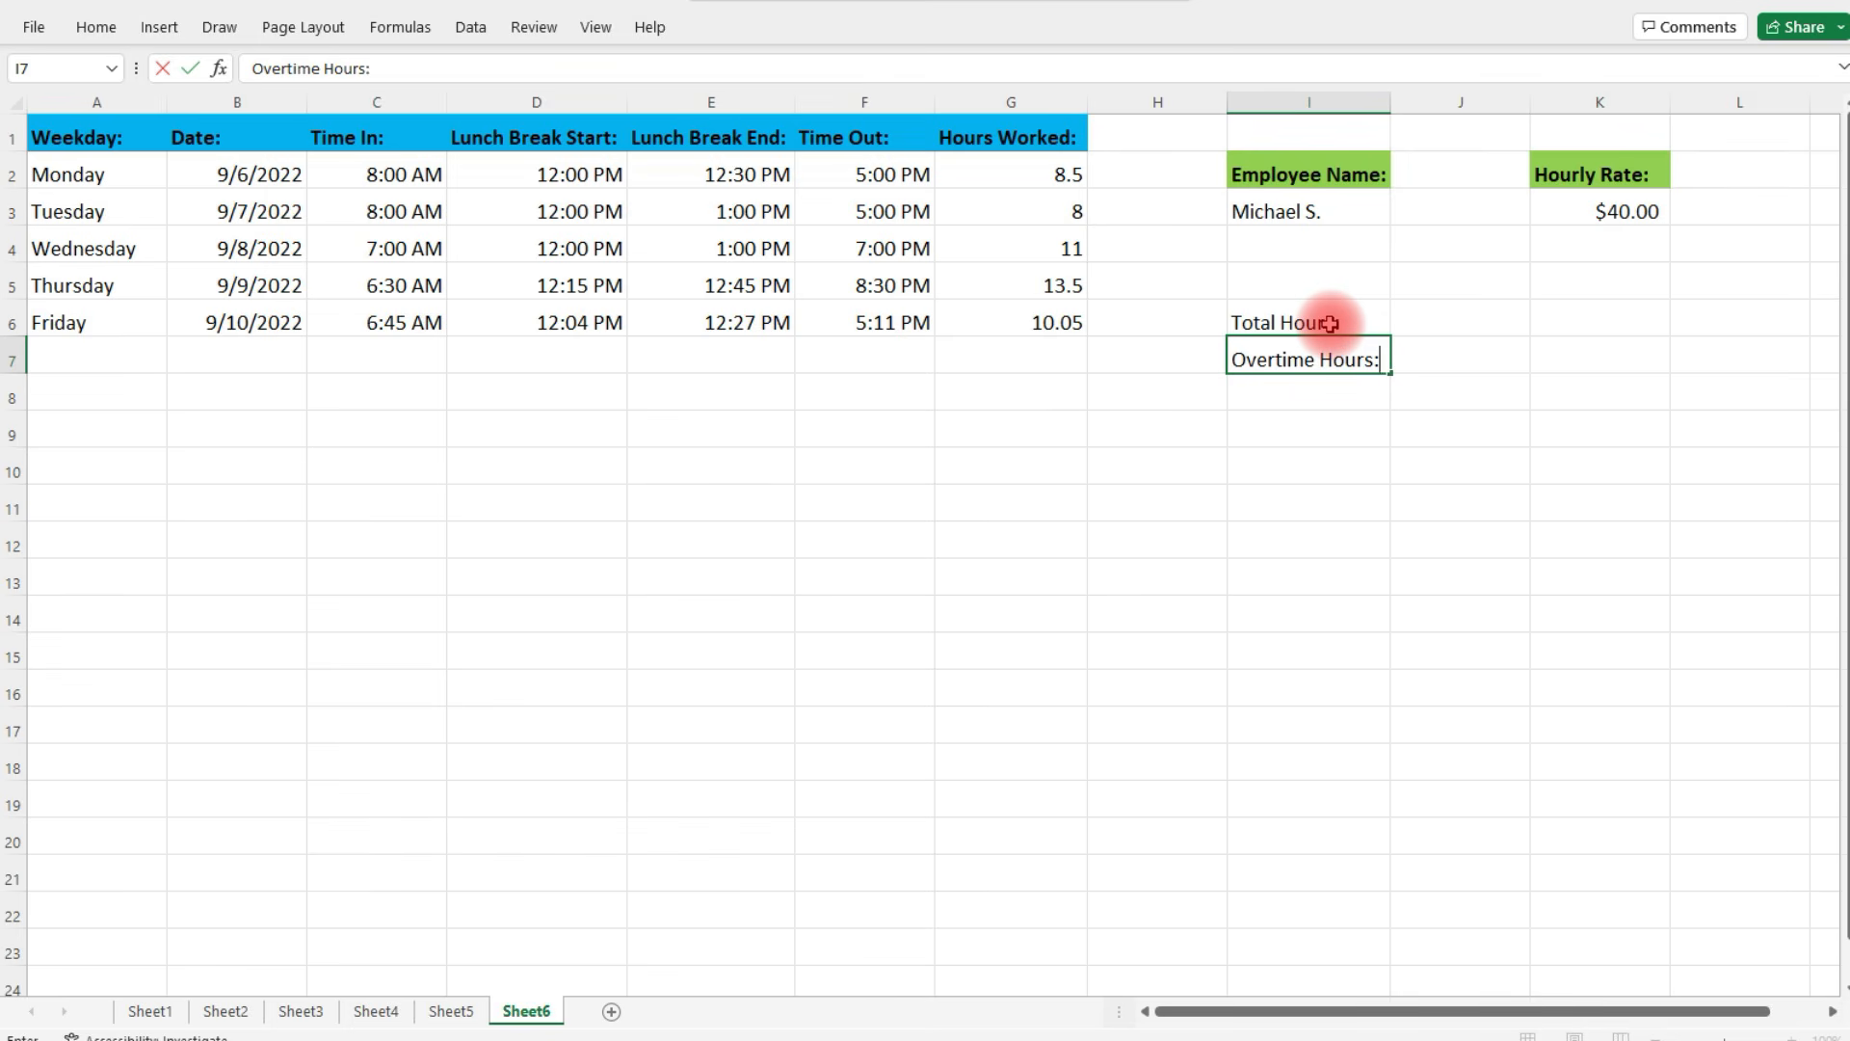
pyautogui.press('Return')
pyautogui.write('We')
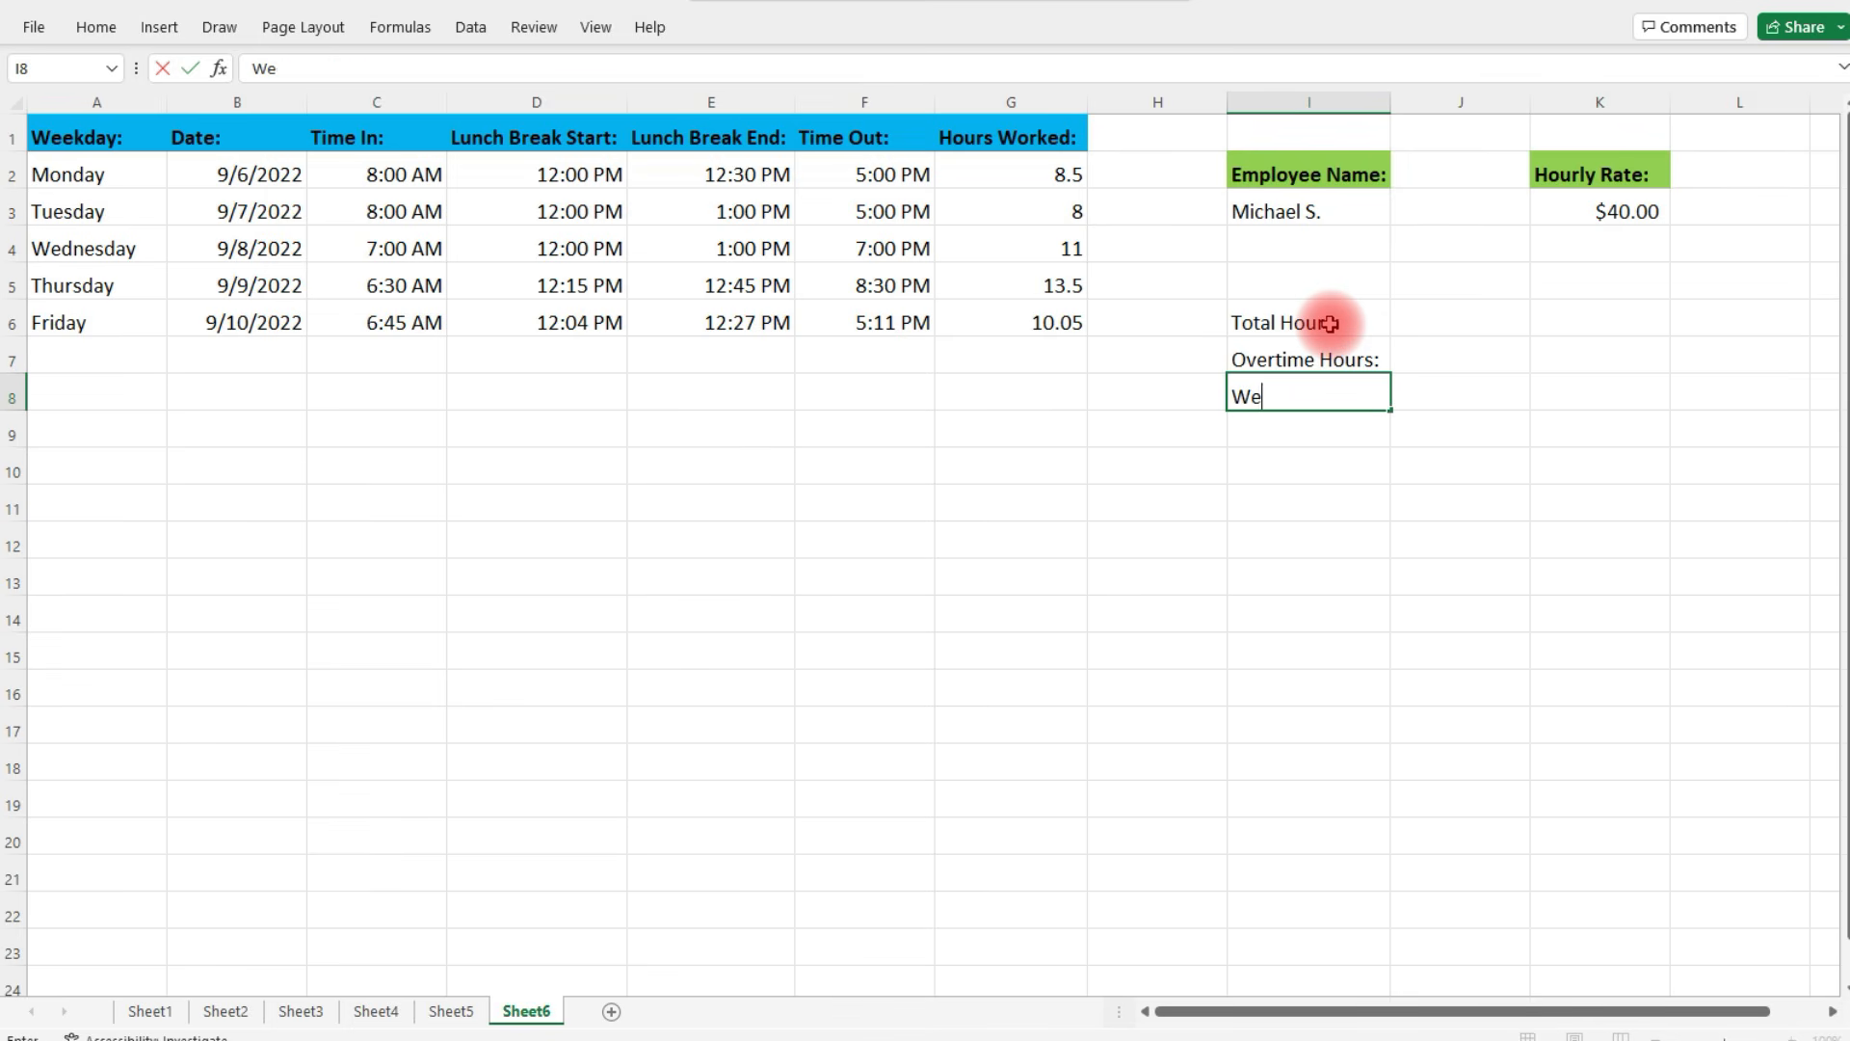
pyautogui.write('ekly Paycheck')
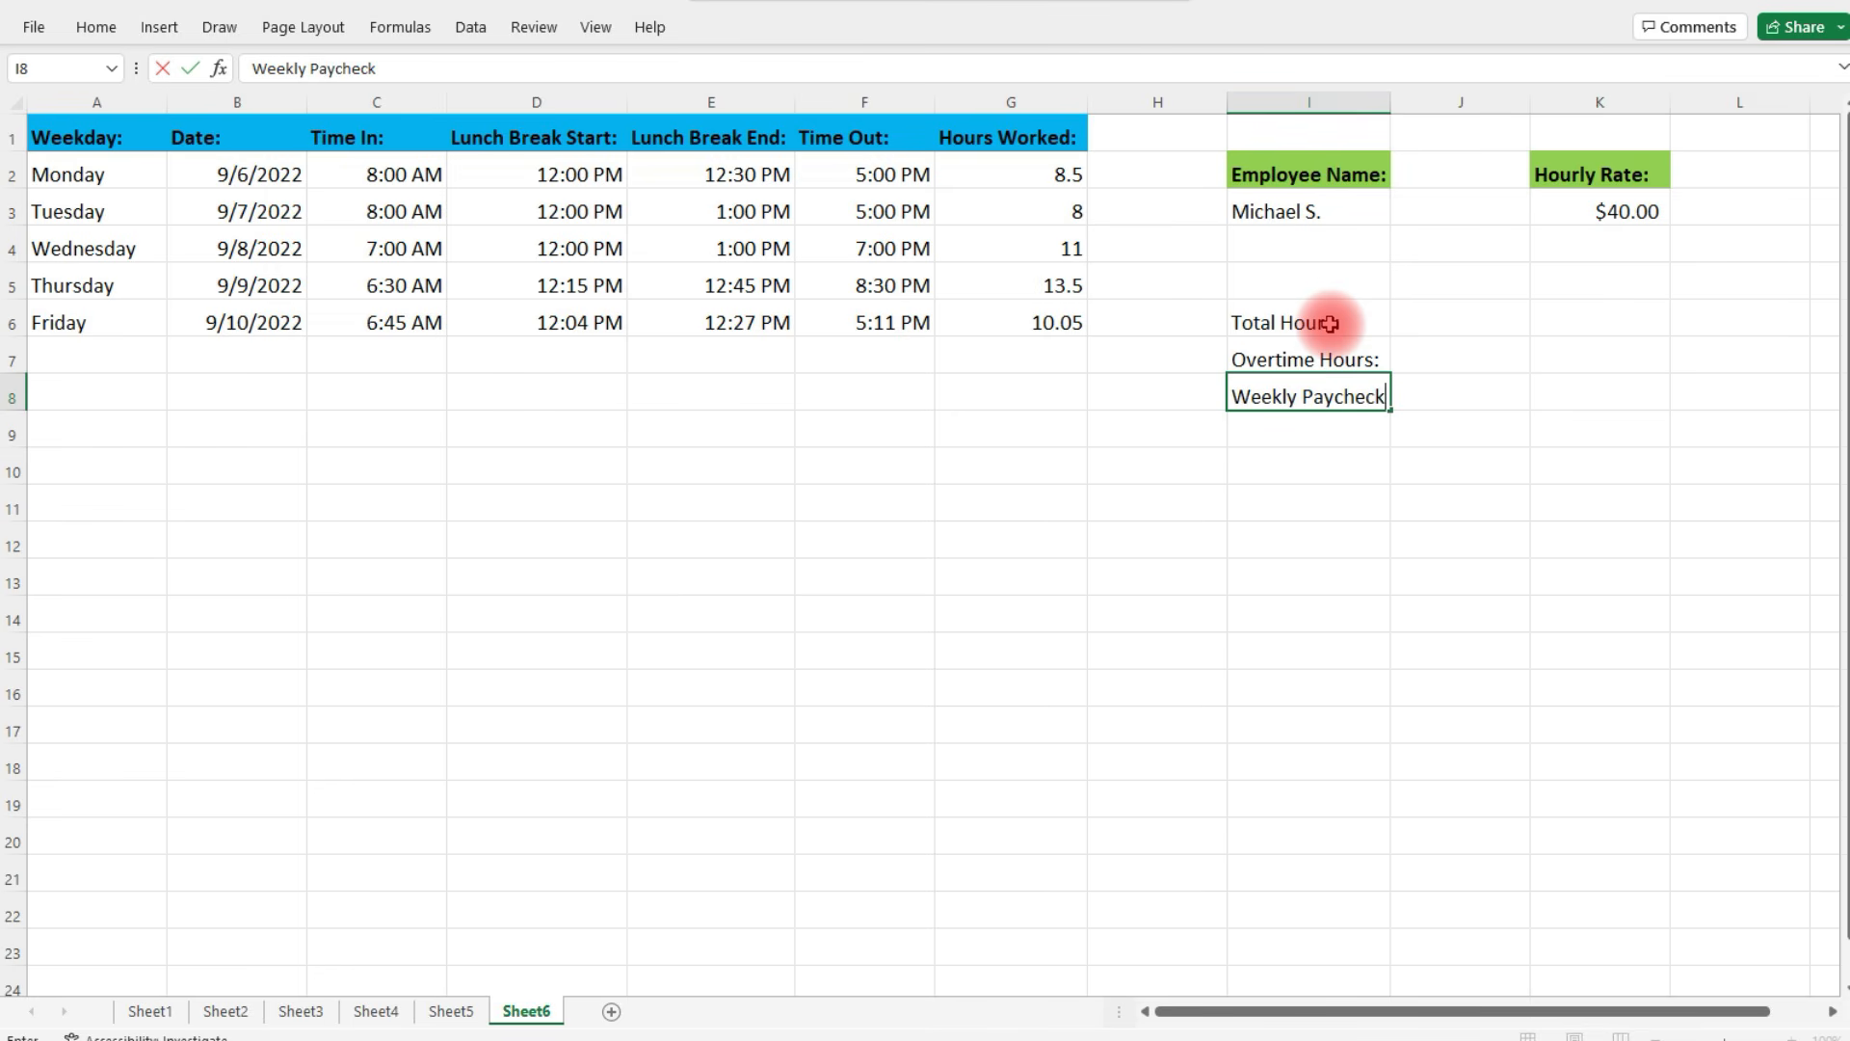
pyautogui.write(':')
pyautogui.press('Return')
# Calculate the total hours in J6 with a SUM formula over the range G2:G6
pyautogui.click(1440, 314)
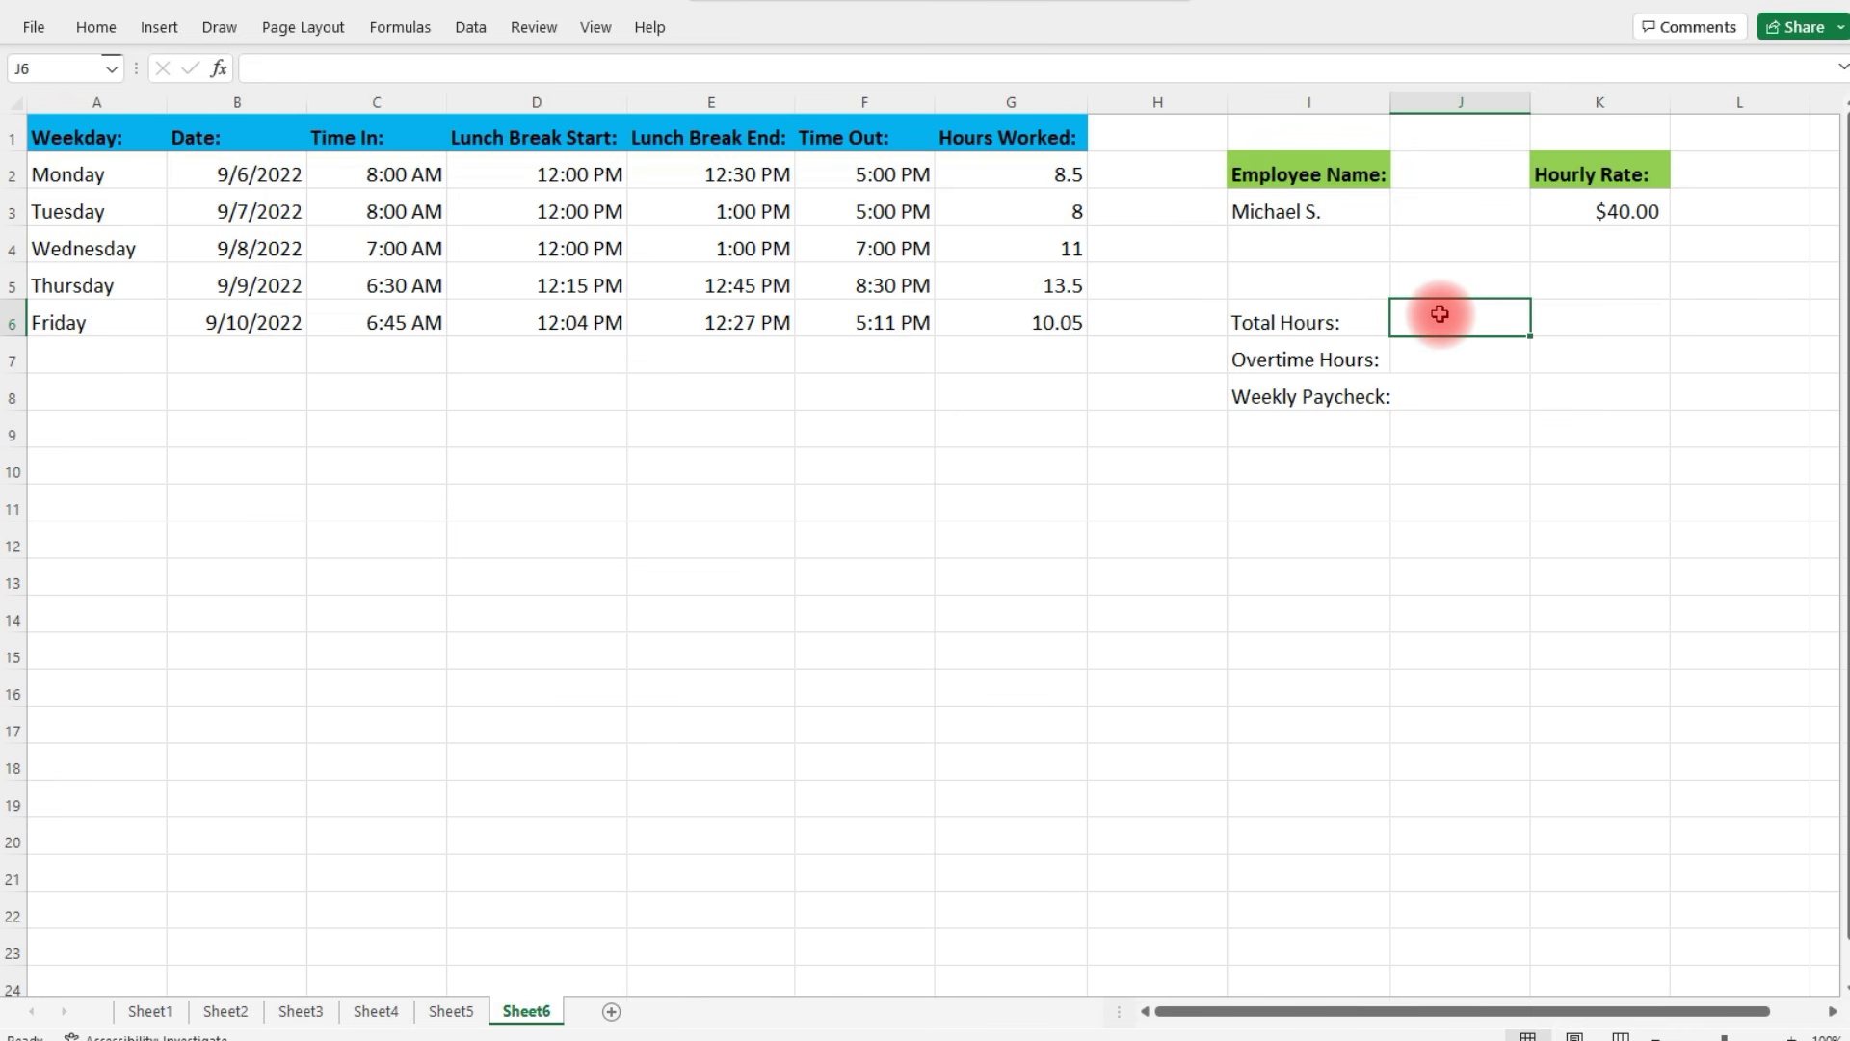
pyautogui.write('=sum')
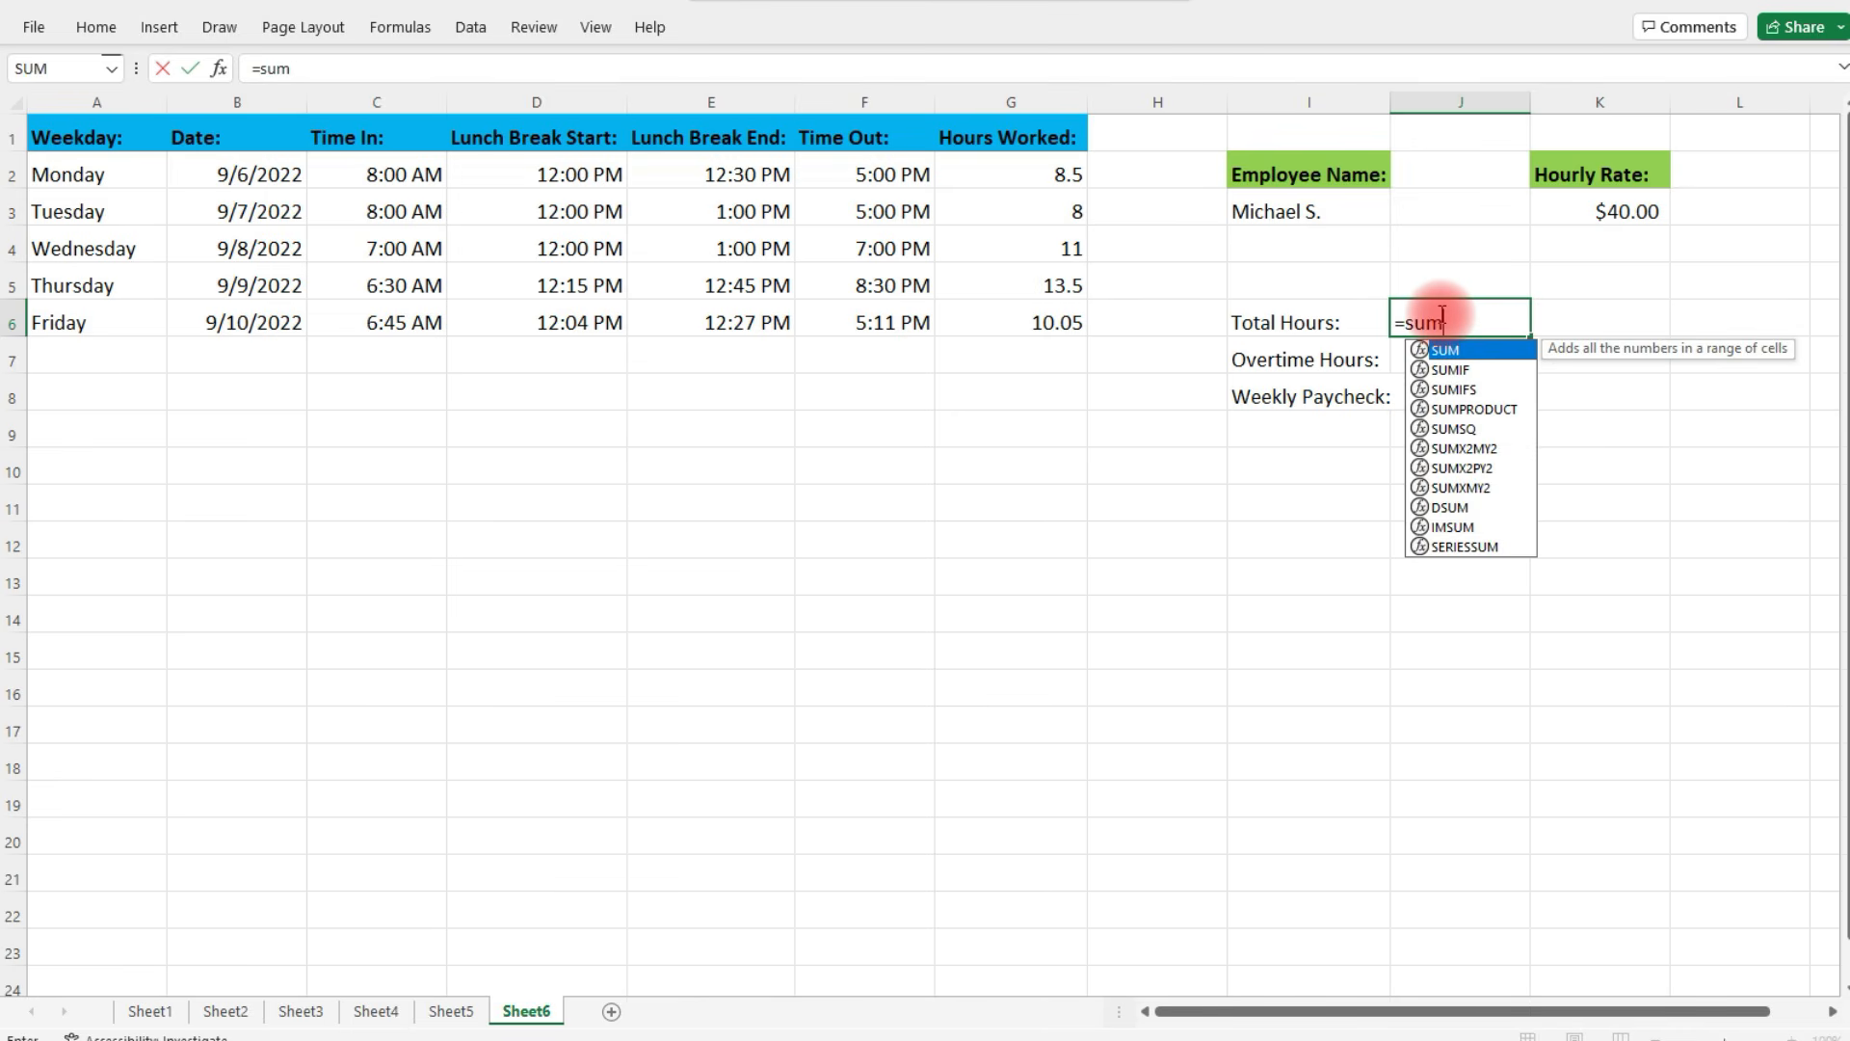
pyautogui.write('(')
pyautogui.moveTo(1012, 174); pyautogui.dragTo(1023, 311)
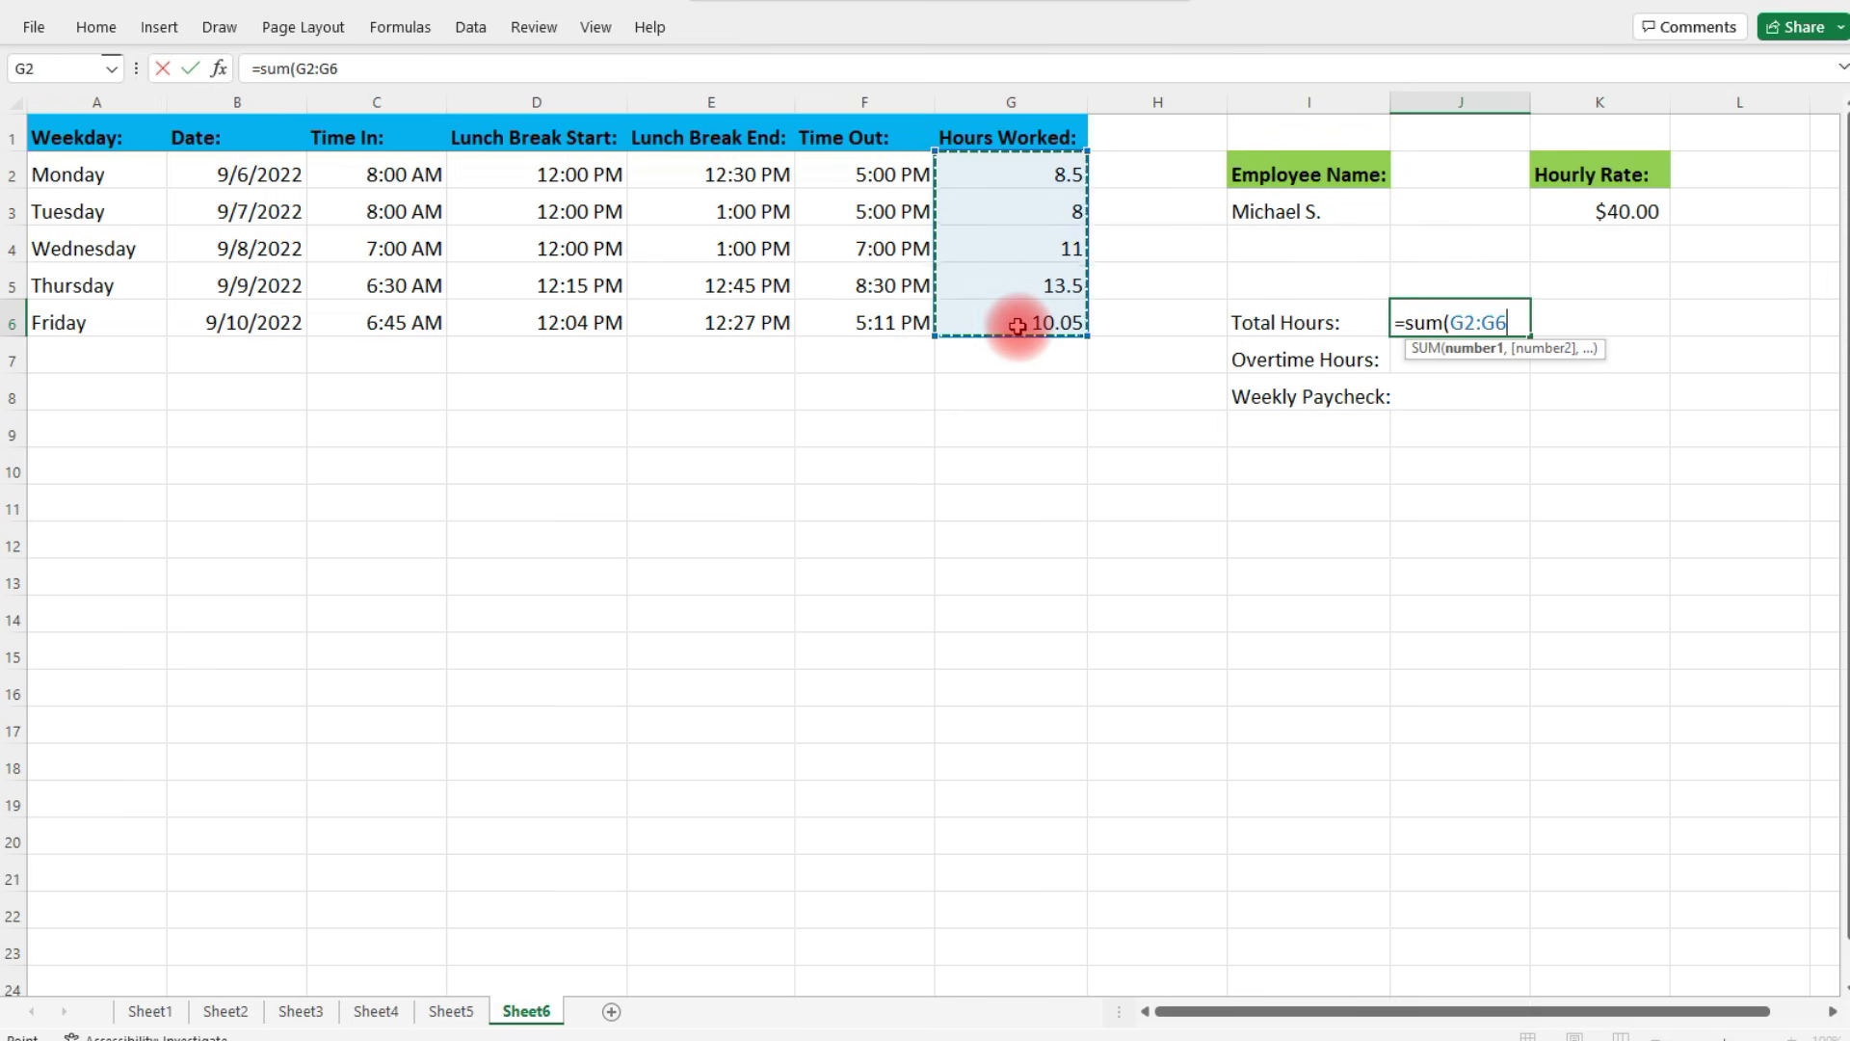
pyautogui.press('Return')
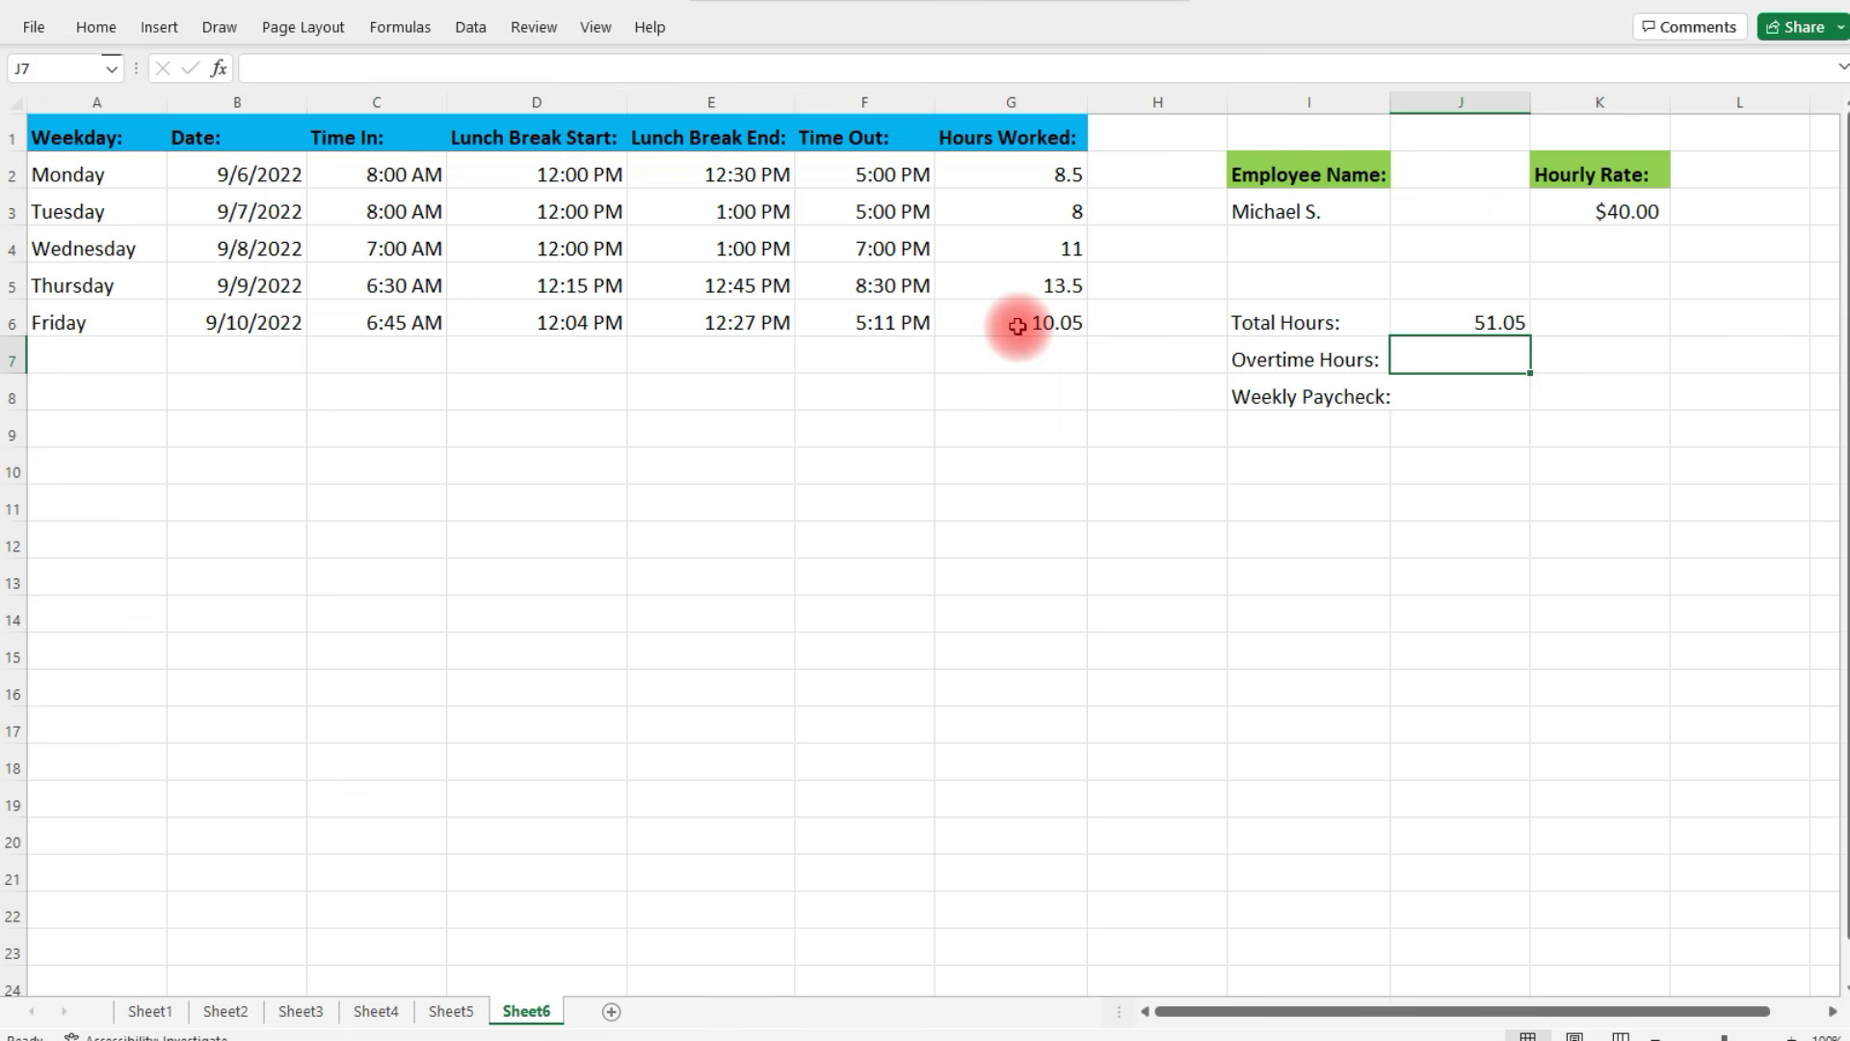
# Replace the total hours formula in J6 with a SUM over the entire Hours Worked column, G:G
pyautogui.click(1449, 323)
pyautogui.press('Delete')
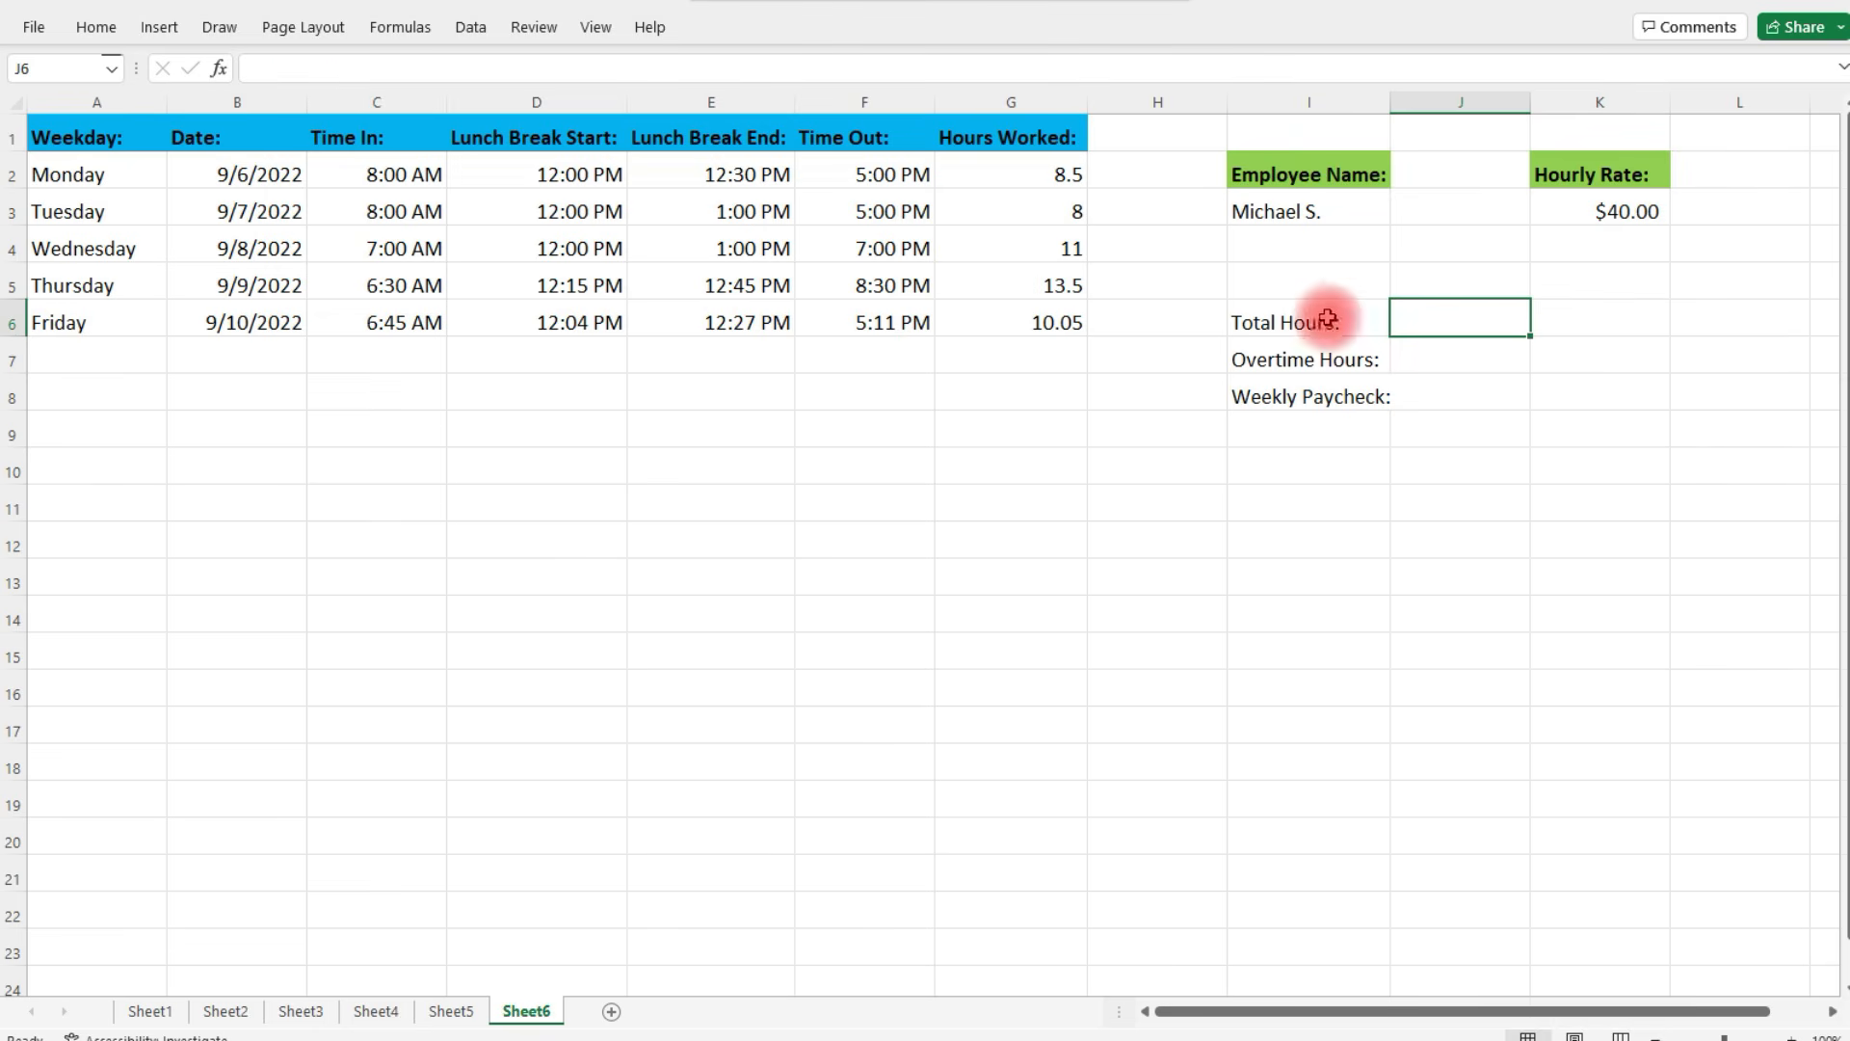
pyautogui.write('=sum(')
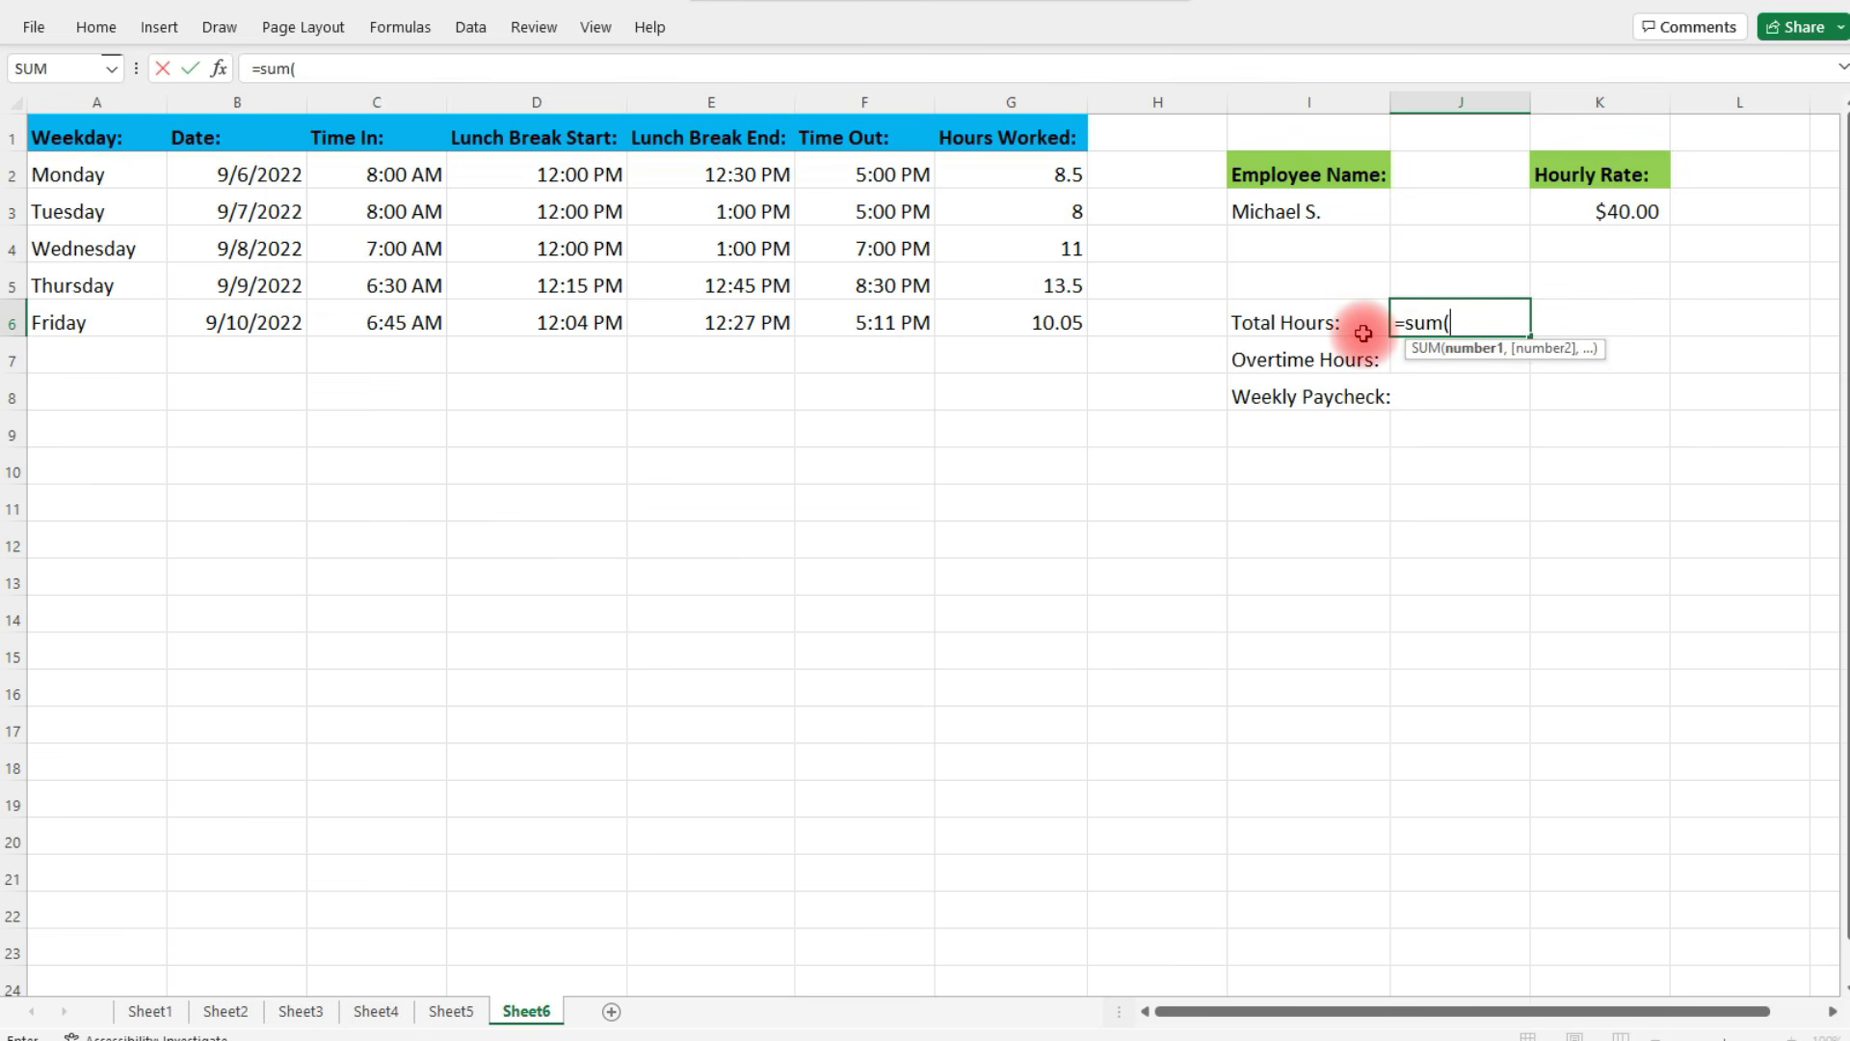
pyautogui.click(994, 101)
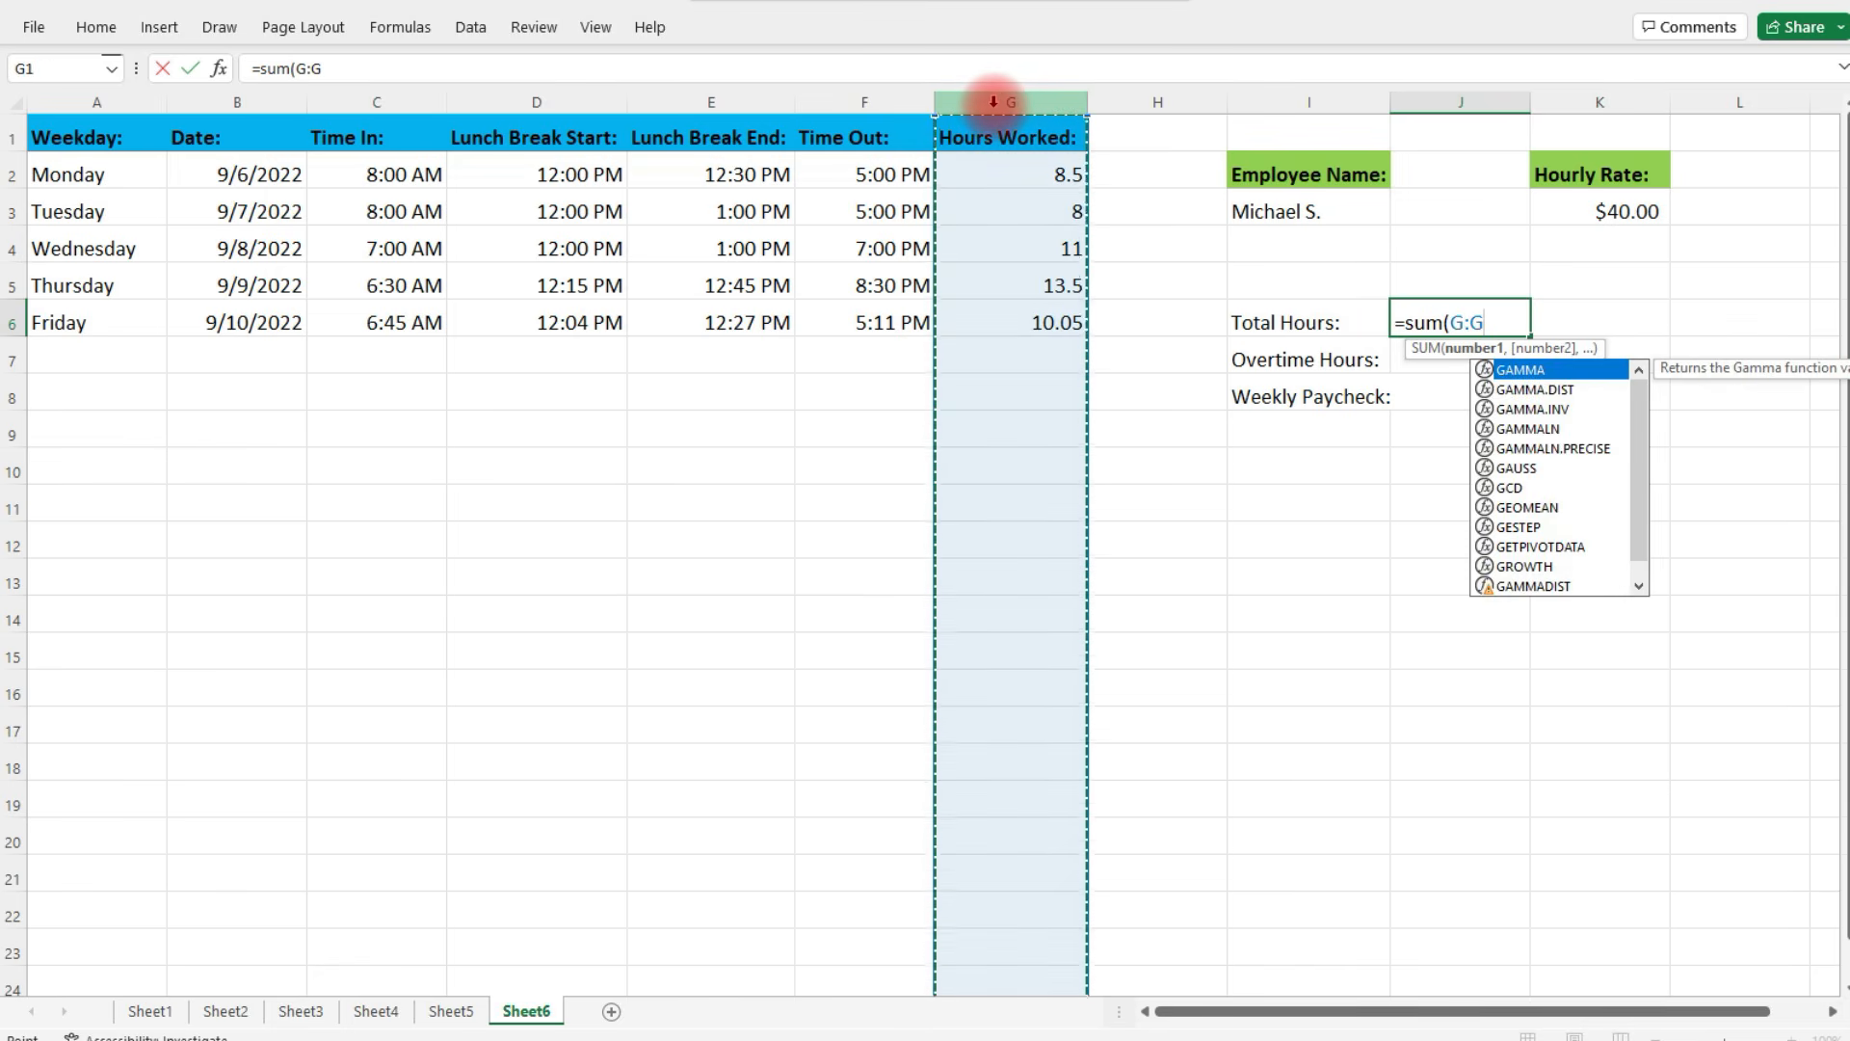
pyautogui.press('Return')
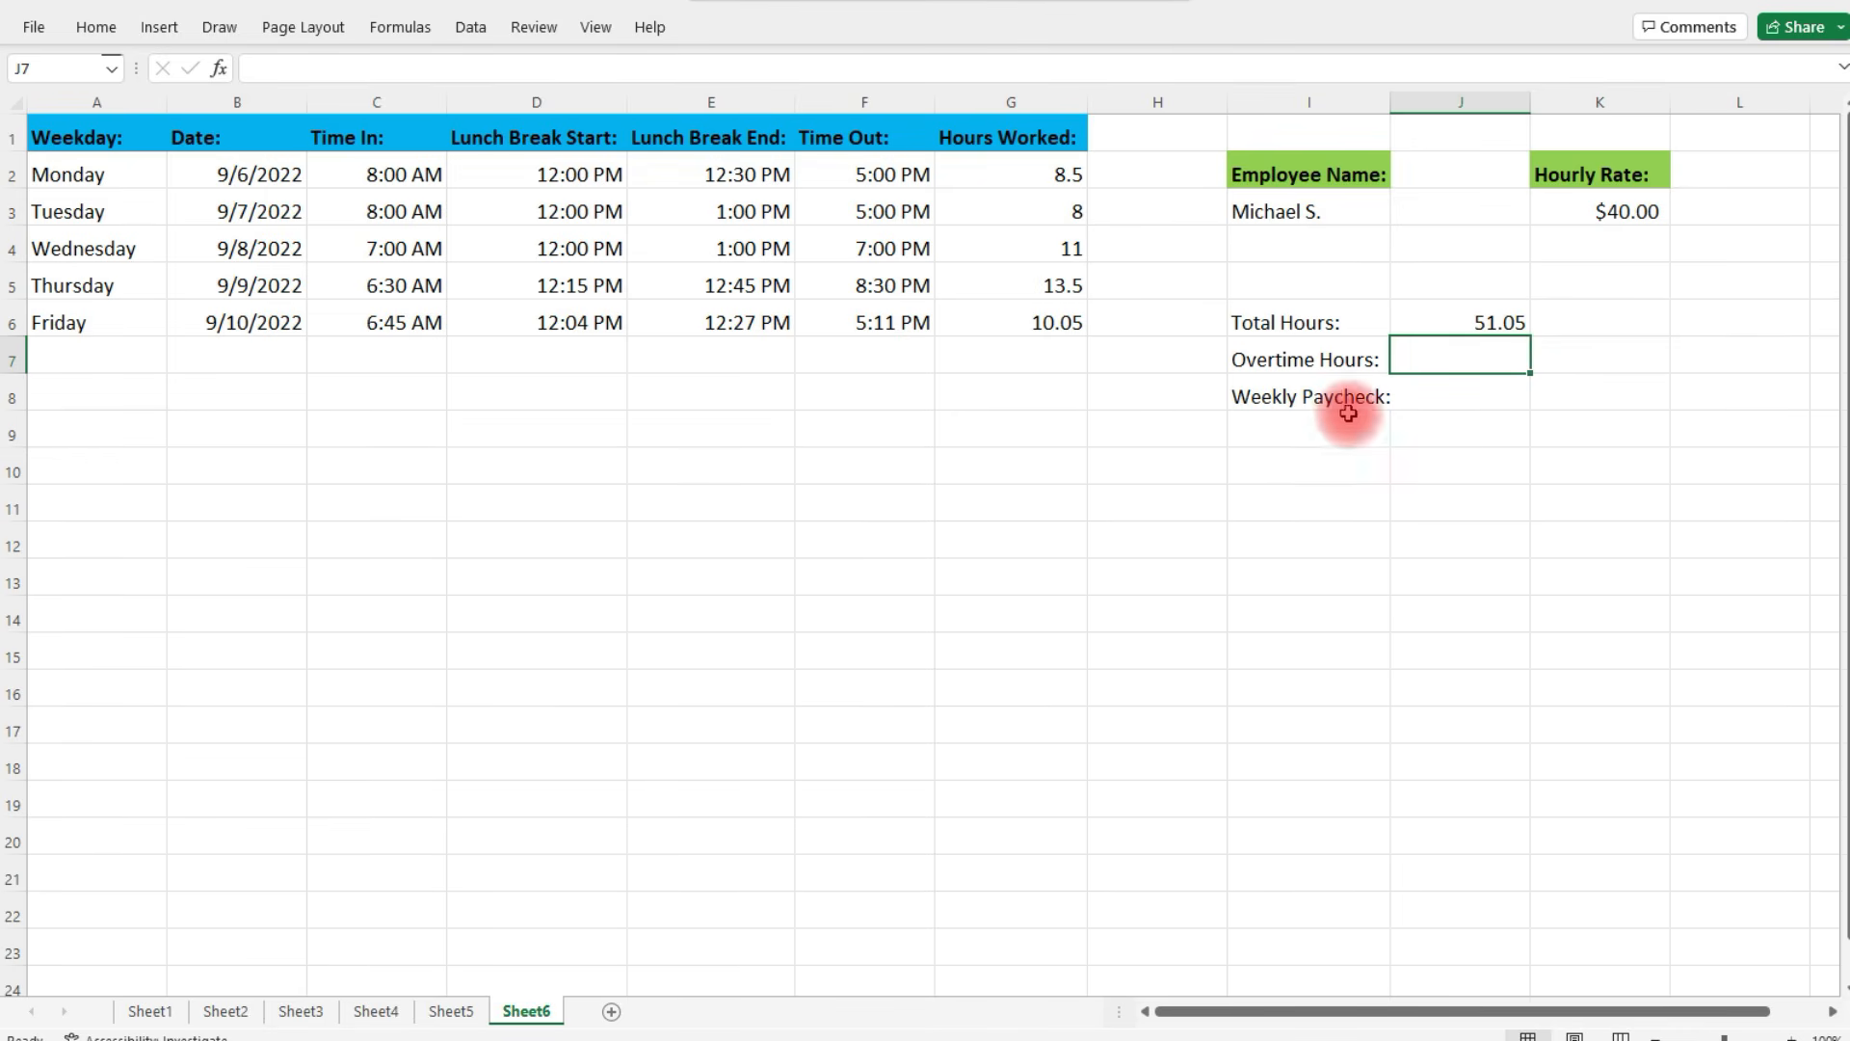
# Make the summary labels in cells I6 to I8 bold
pyautogui.moveTo(1297, 318); pyautogui.dragTo(1305, 401)
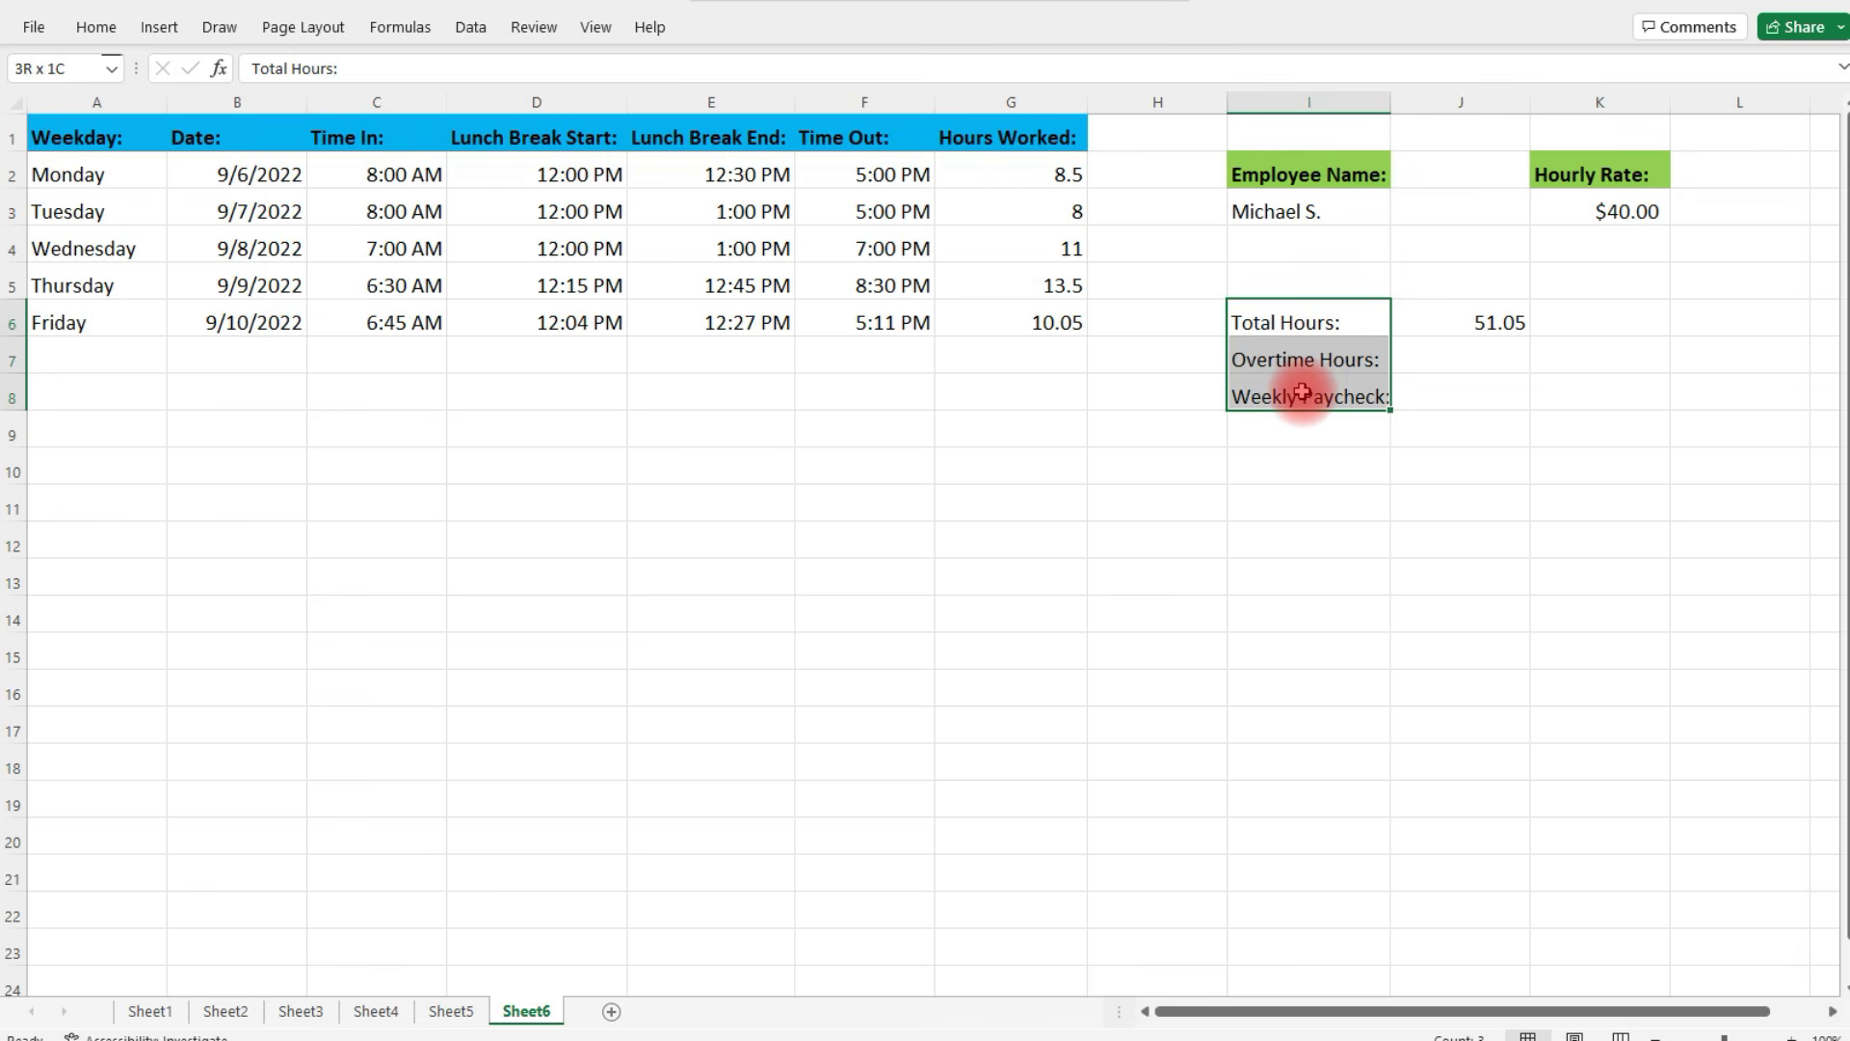
pyautogui.click(97, 27)
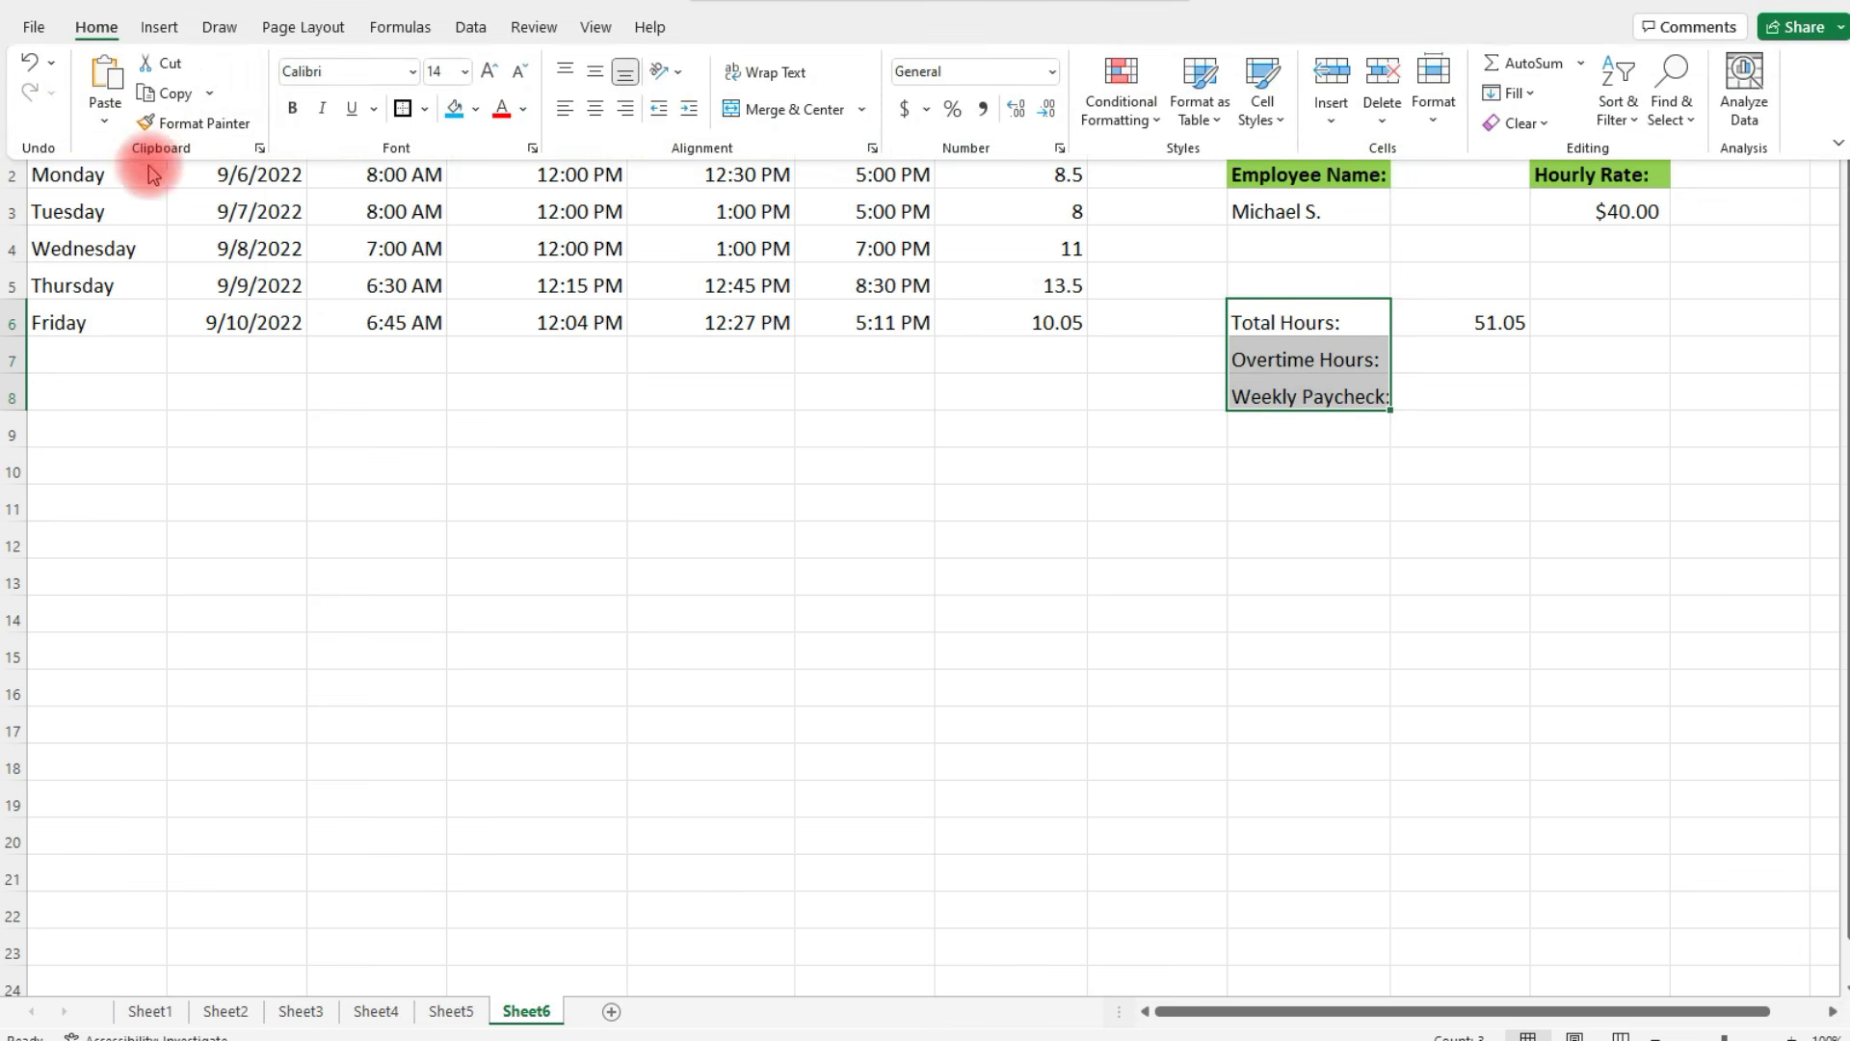
pyautogui.click(292, 109)
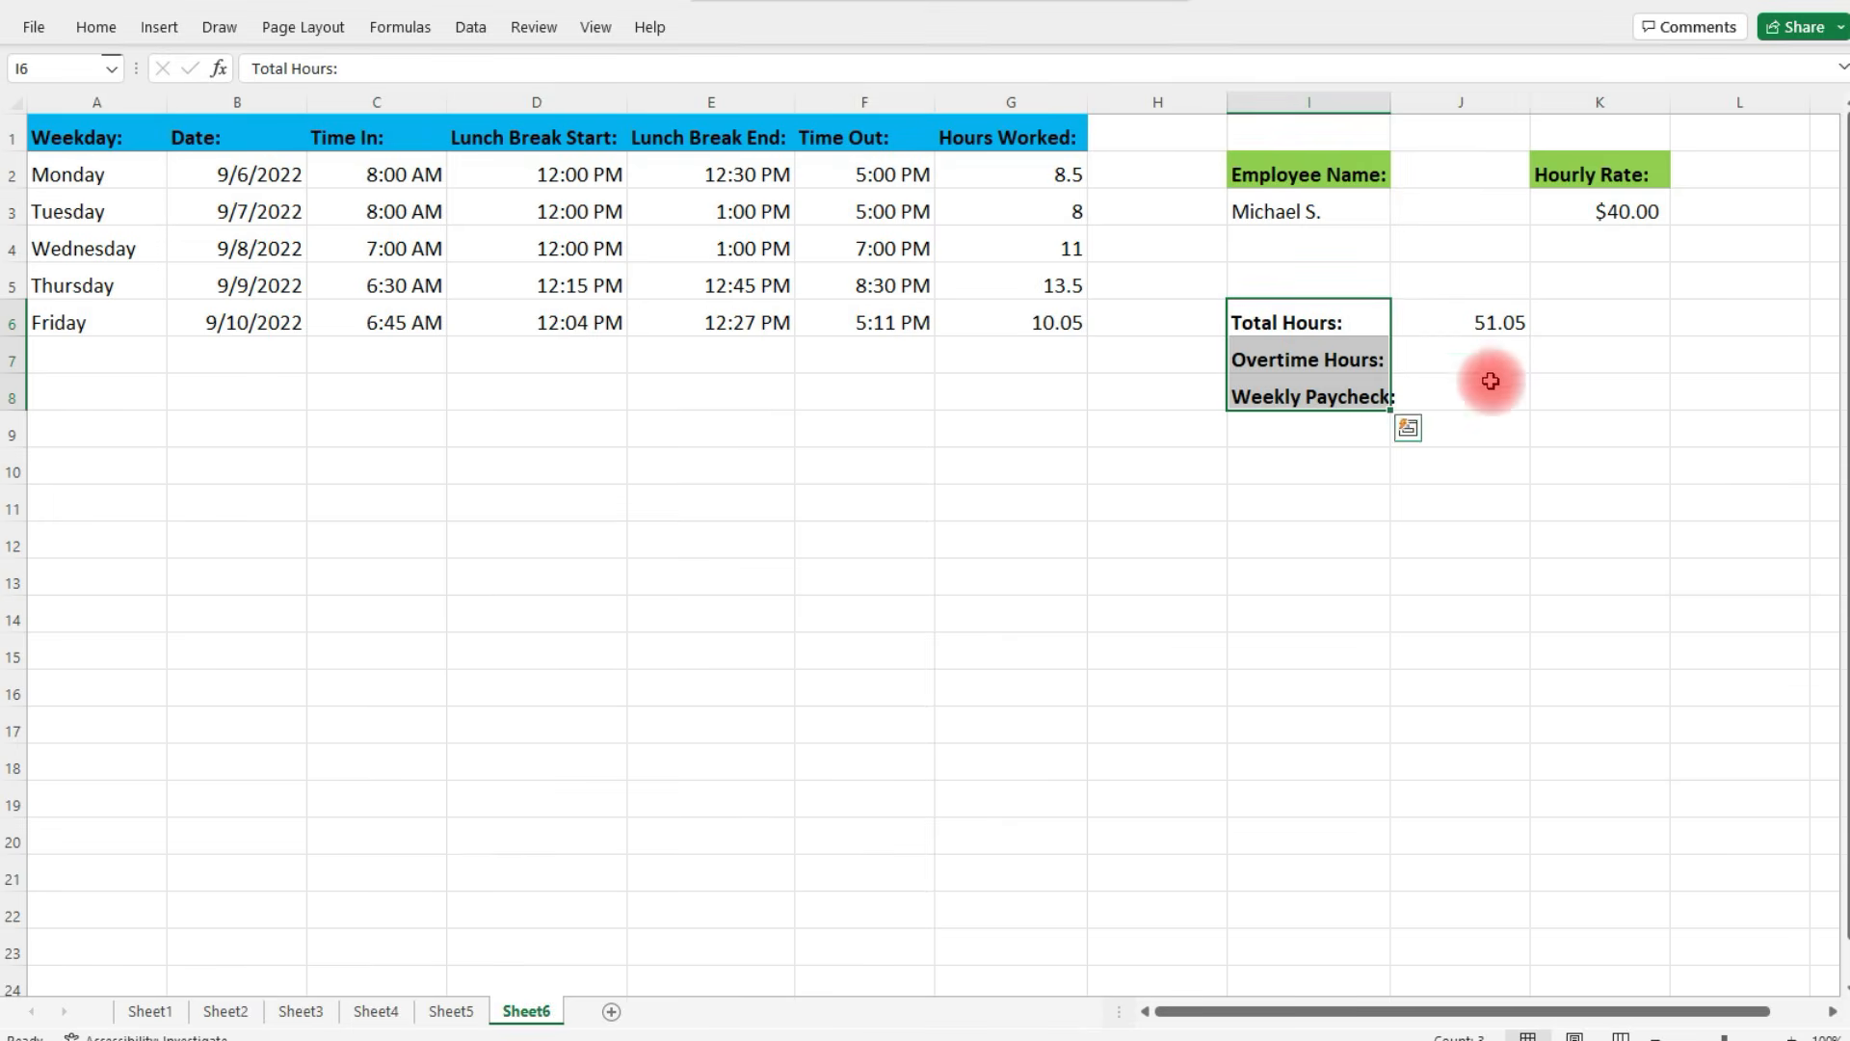
# Calculate the overtime hours in J7 by subtracting 40 from the total hours with the formula =J6-40
pyautogui.click(1478, 360)
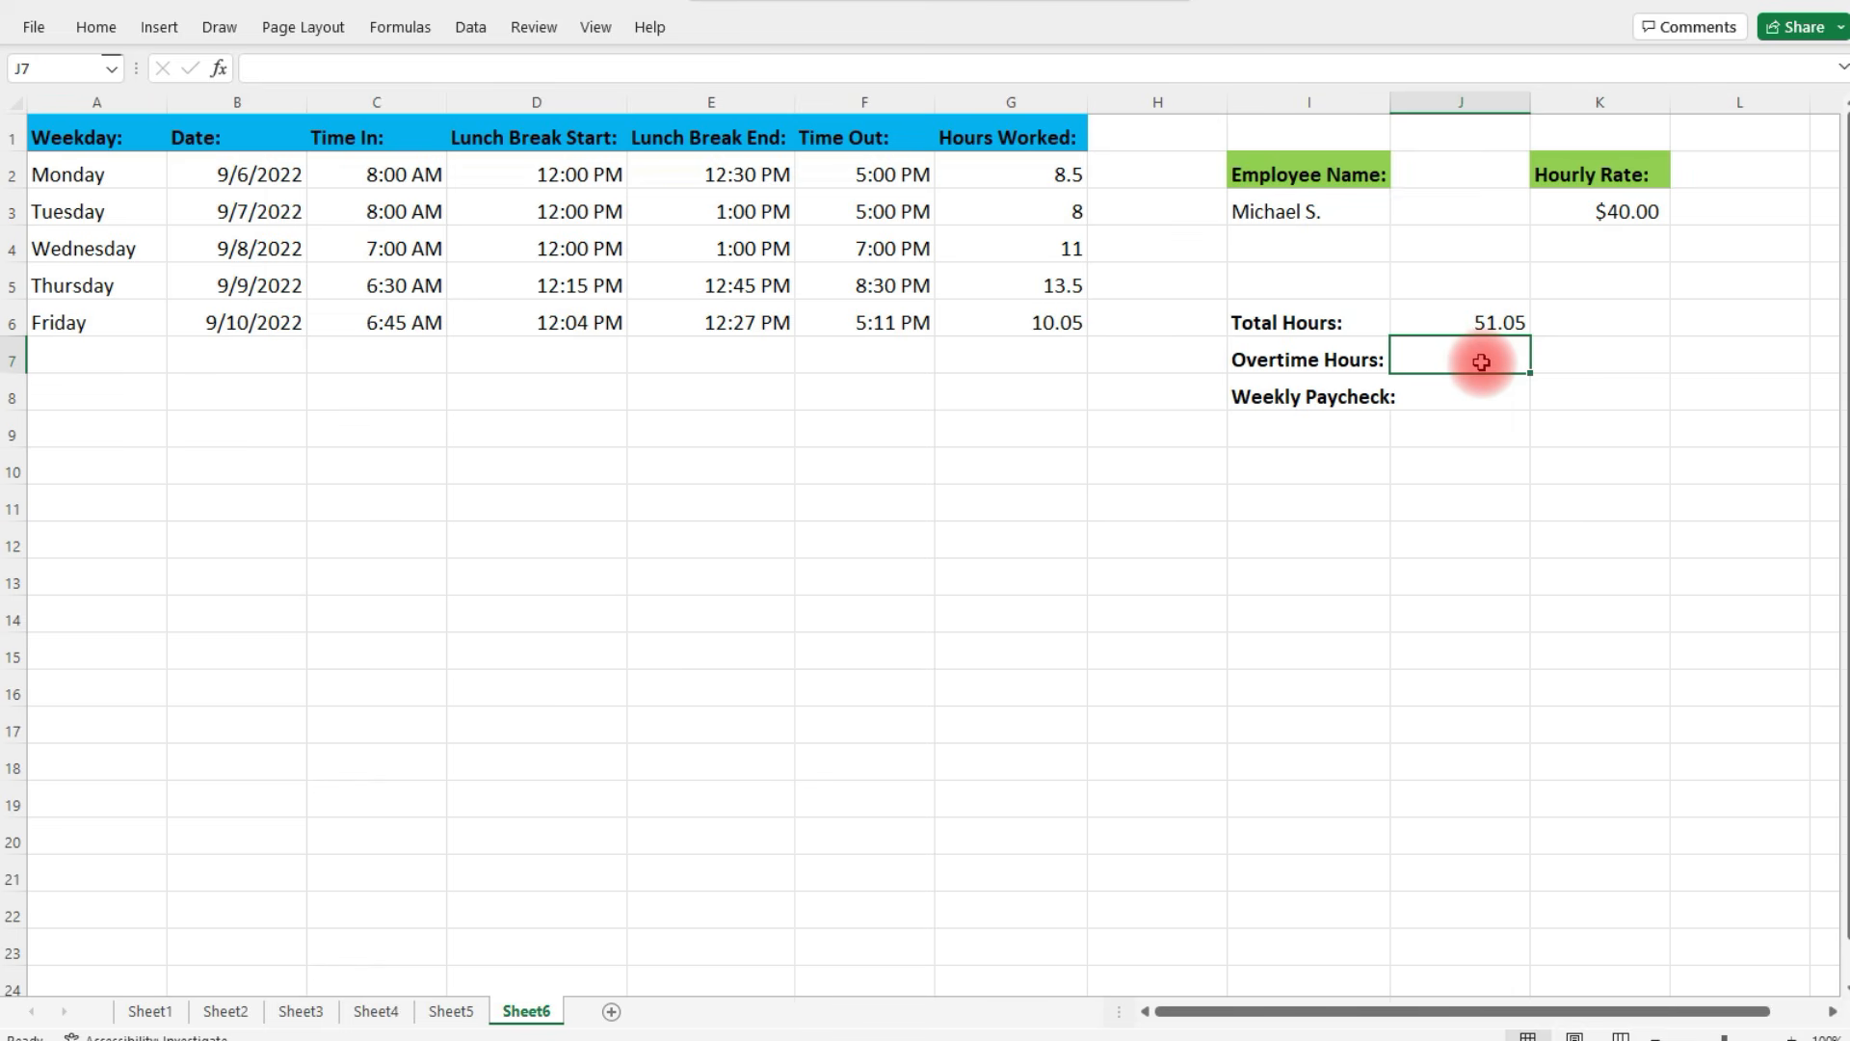
pyautogui.write('=')
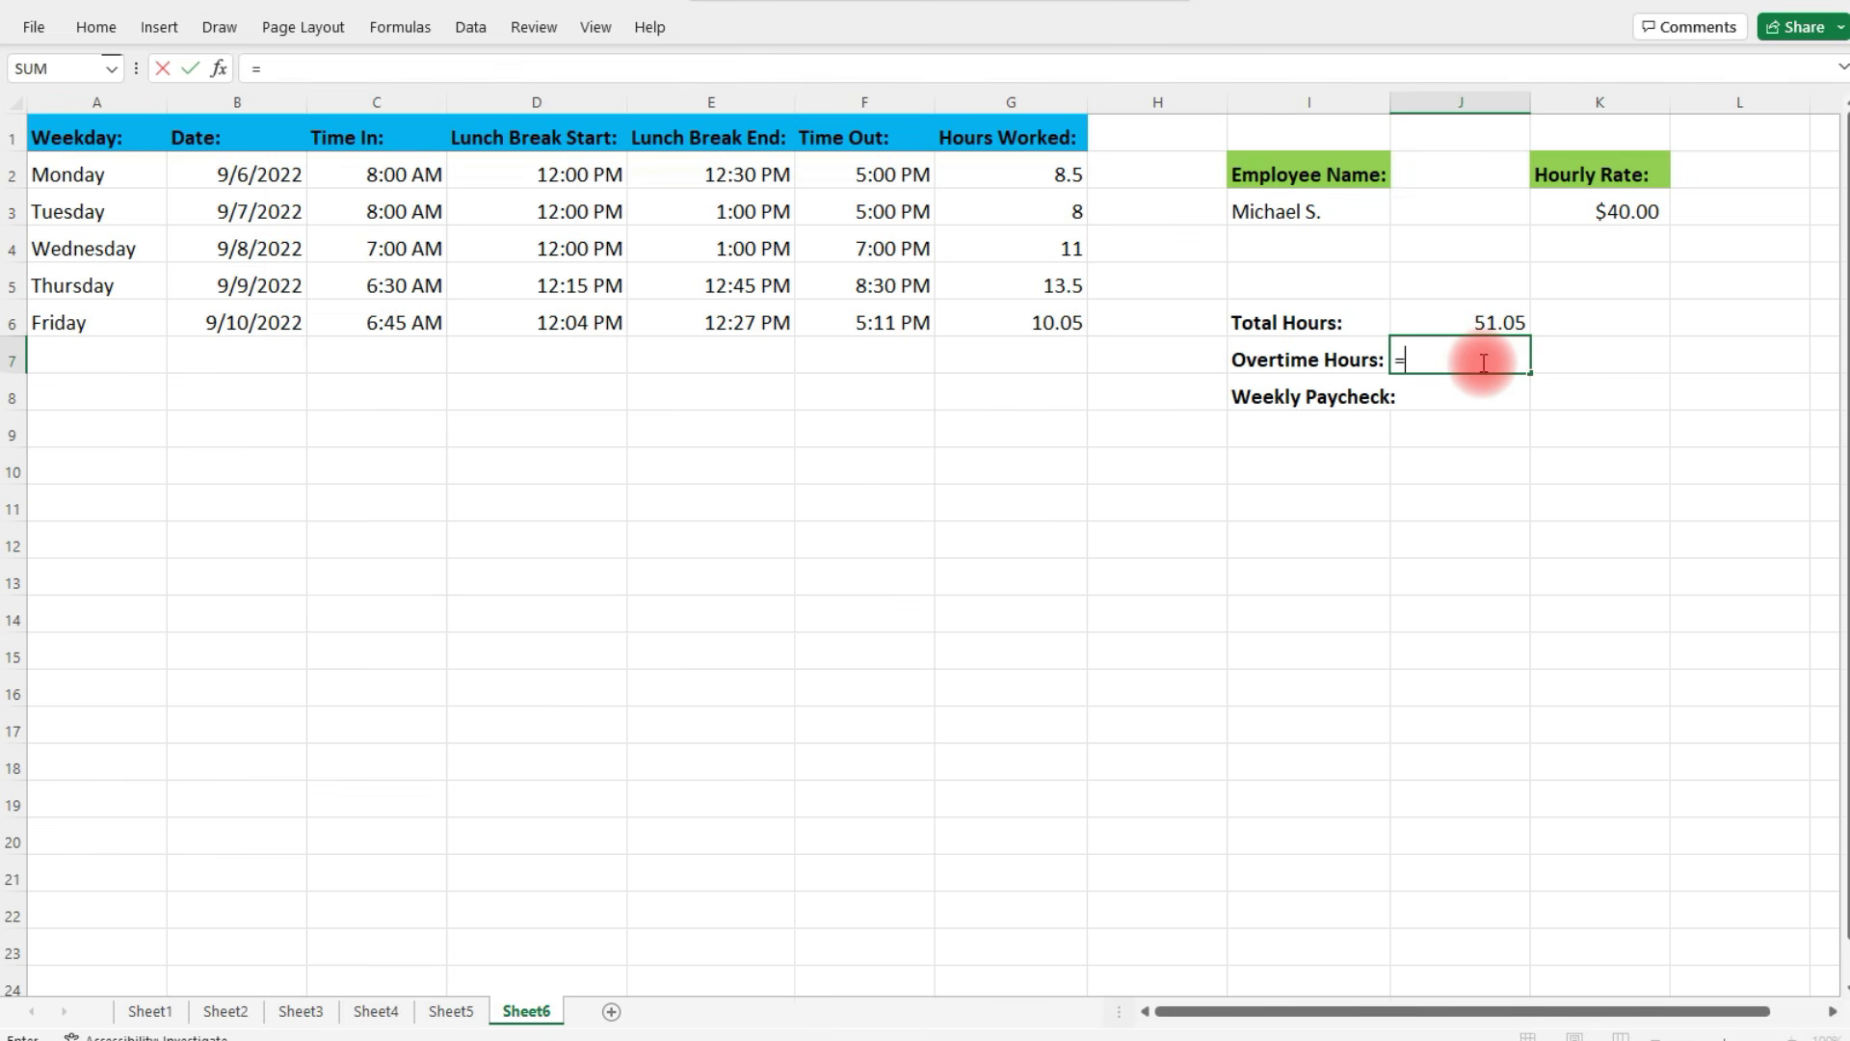
pyautogui.click(1504, 314)
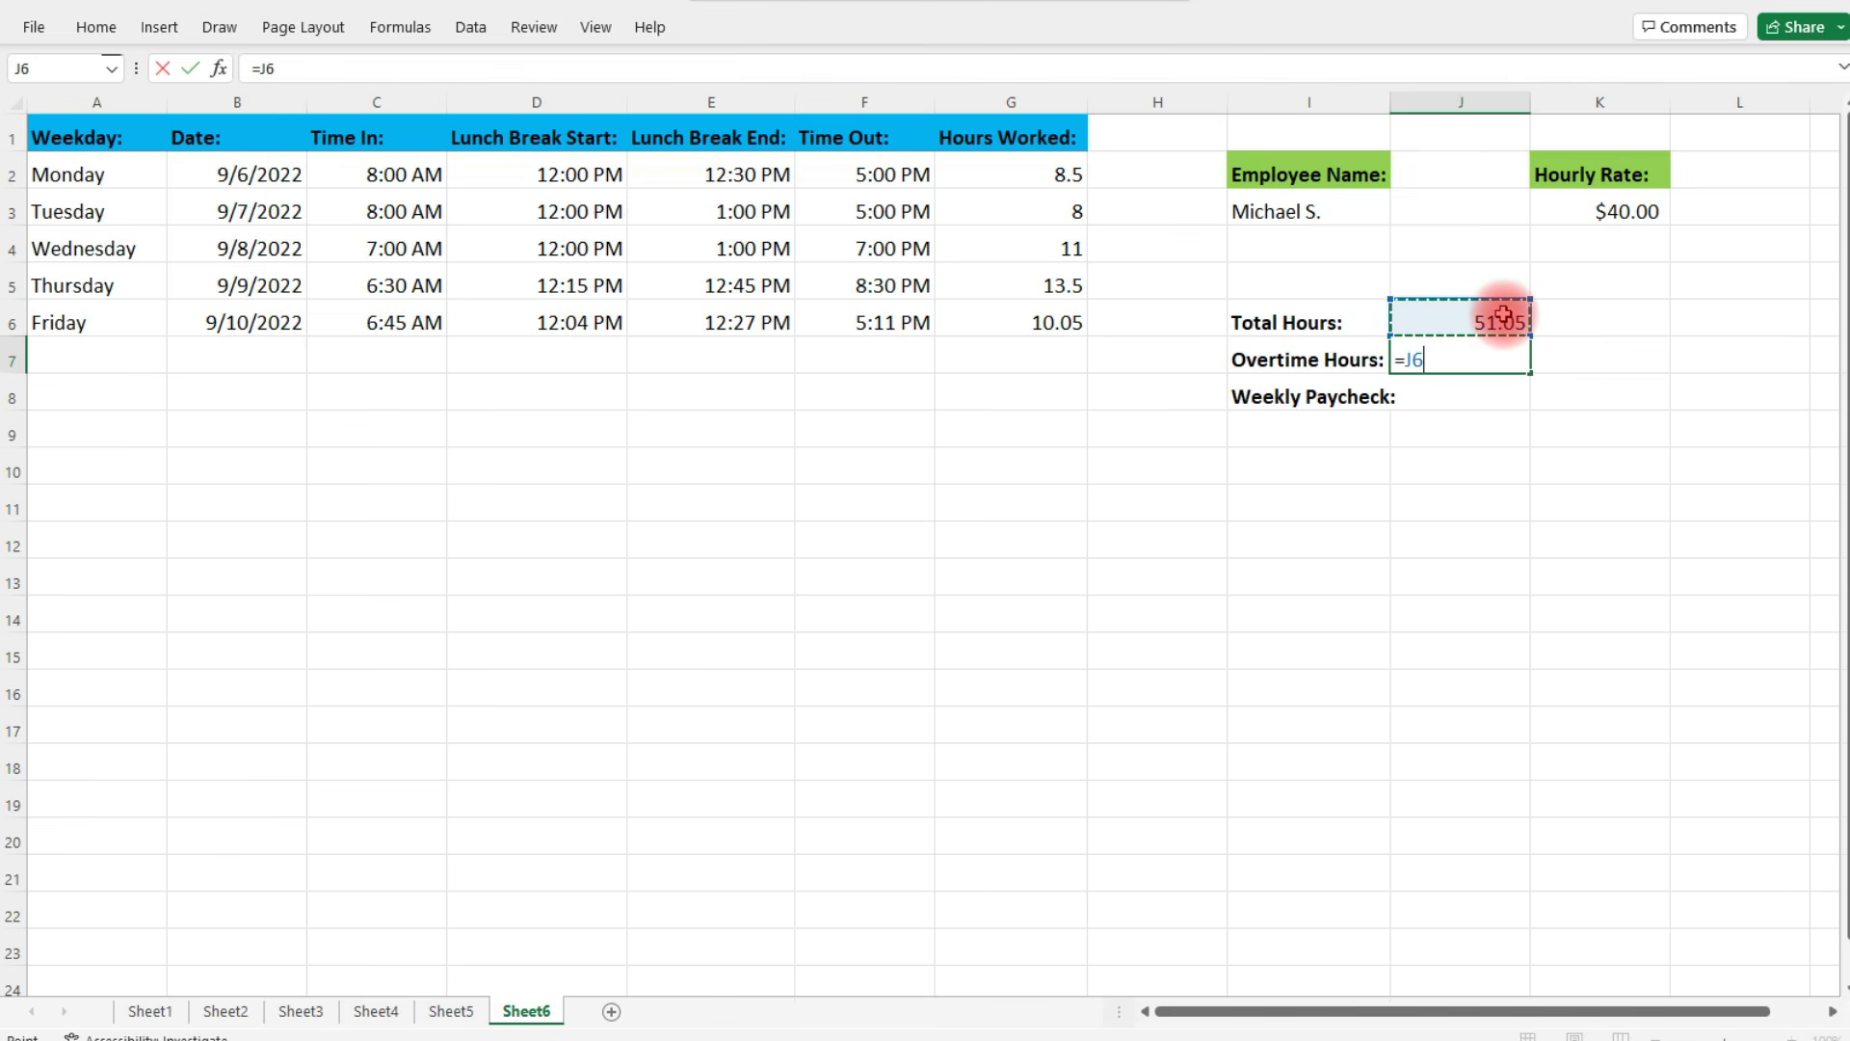
pyautogui.write('-40')
pyautogui.press('BackSpace')
pyautogui.write('0')
pyautogui.press('Return')
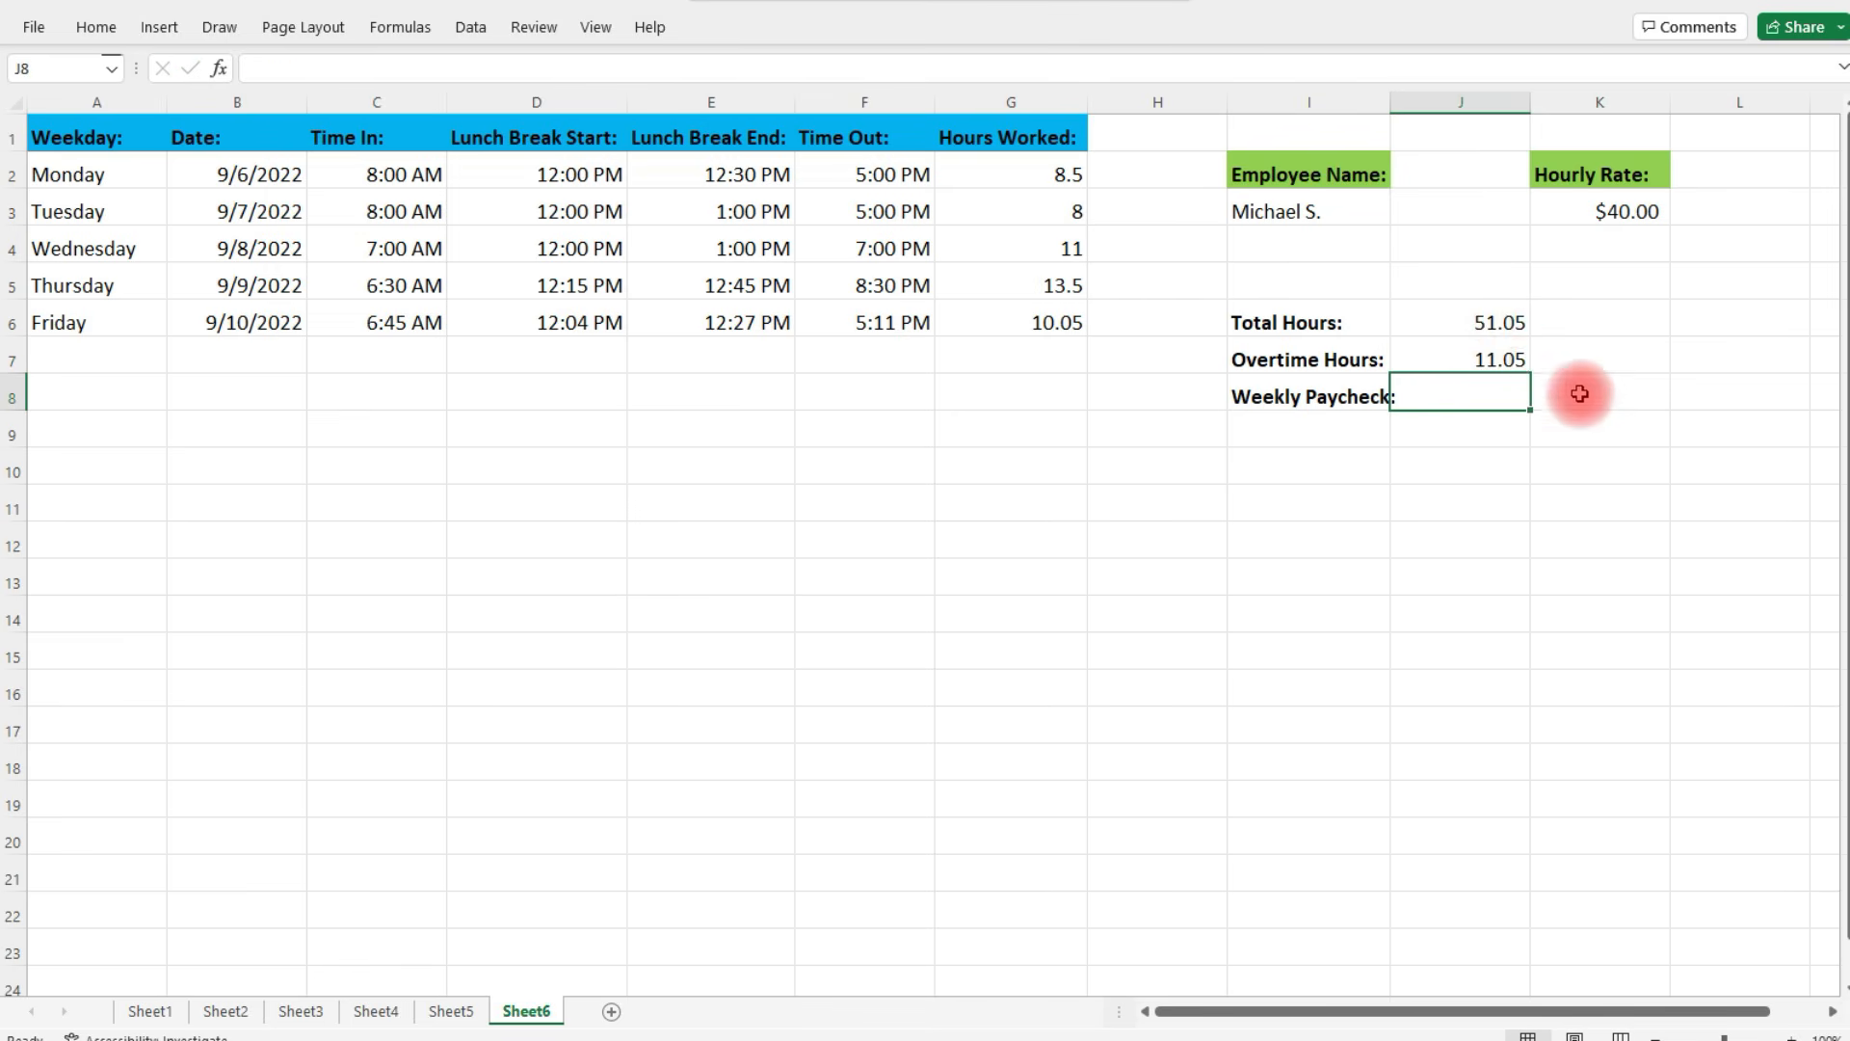
# Check the total and overtime hours formulas, and widen column I to fit the Weekly Paycheck: label
pyautogui.click(1511, 362)
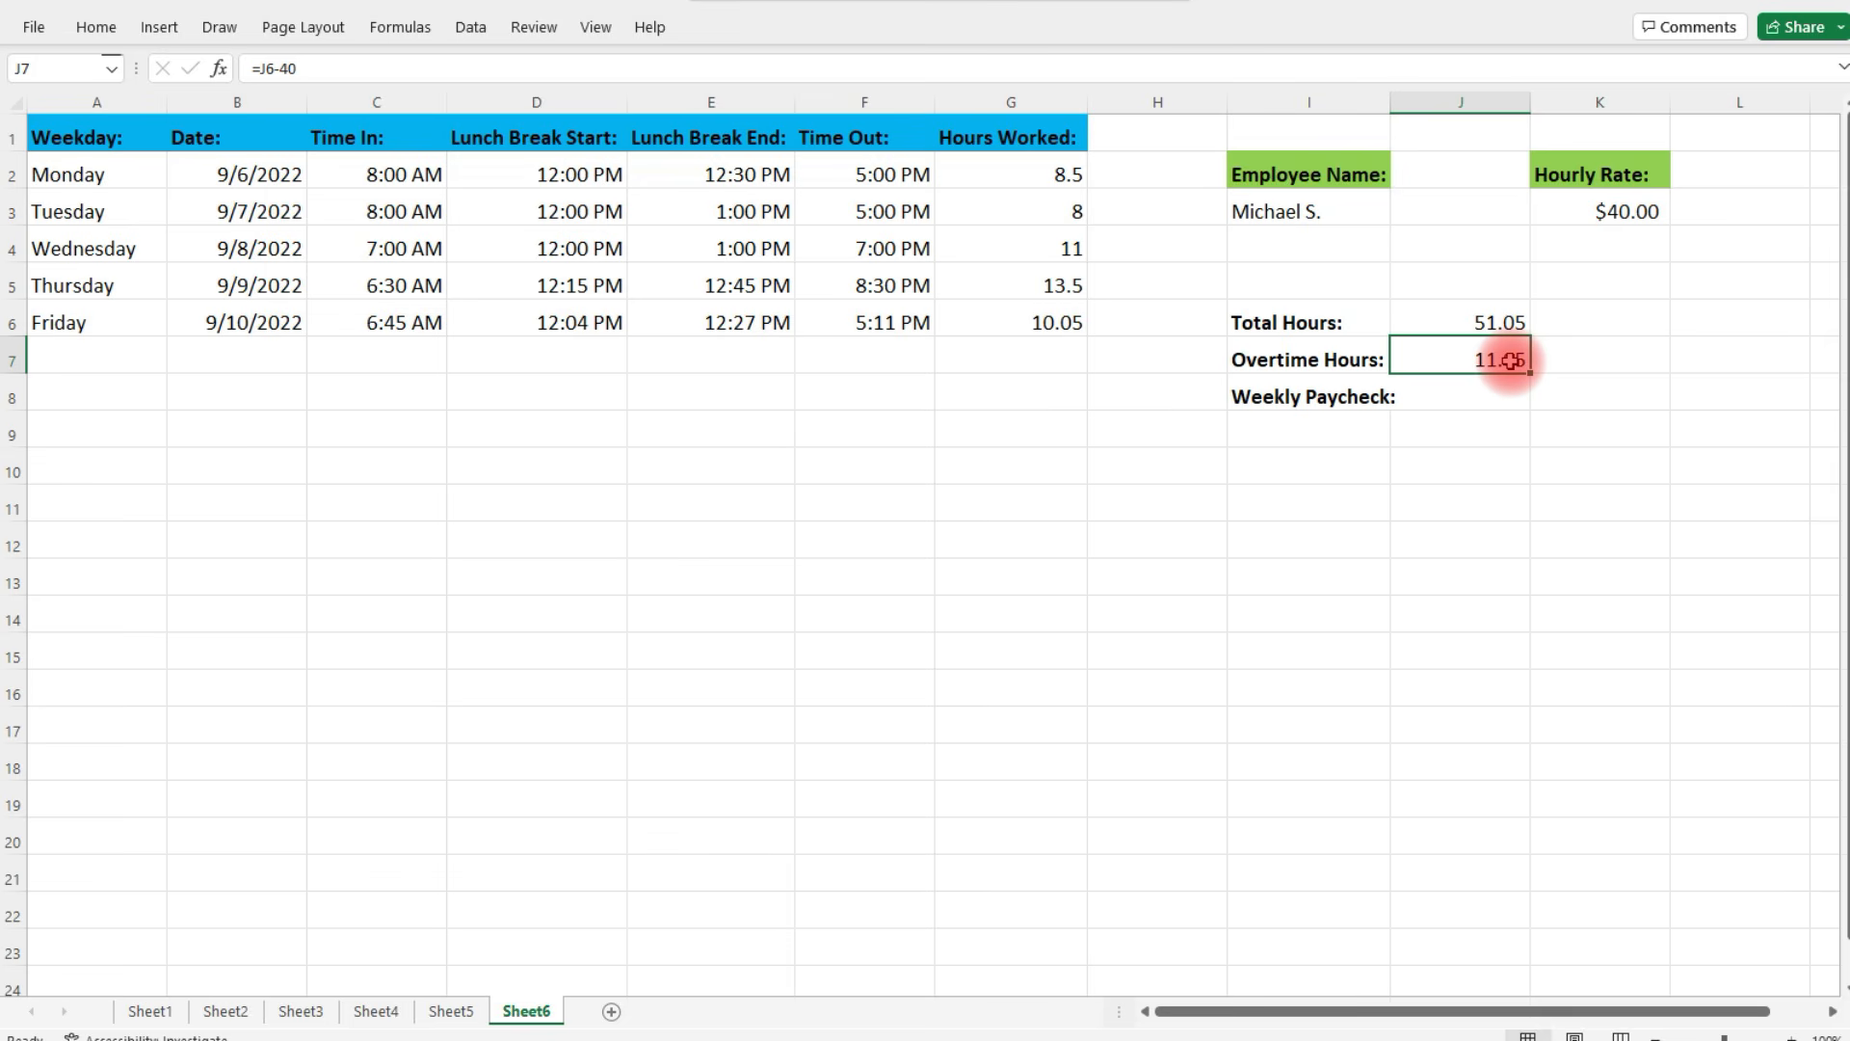
pyautogui.click(1485, 322)
pyautogui.click(1496, 360)
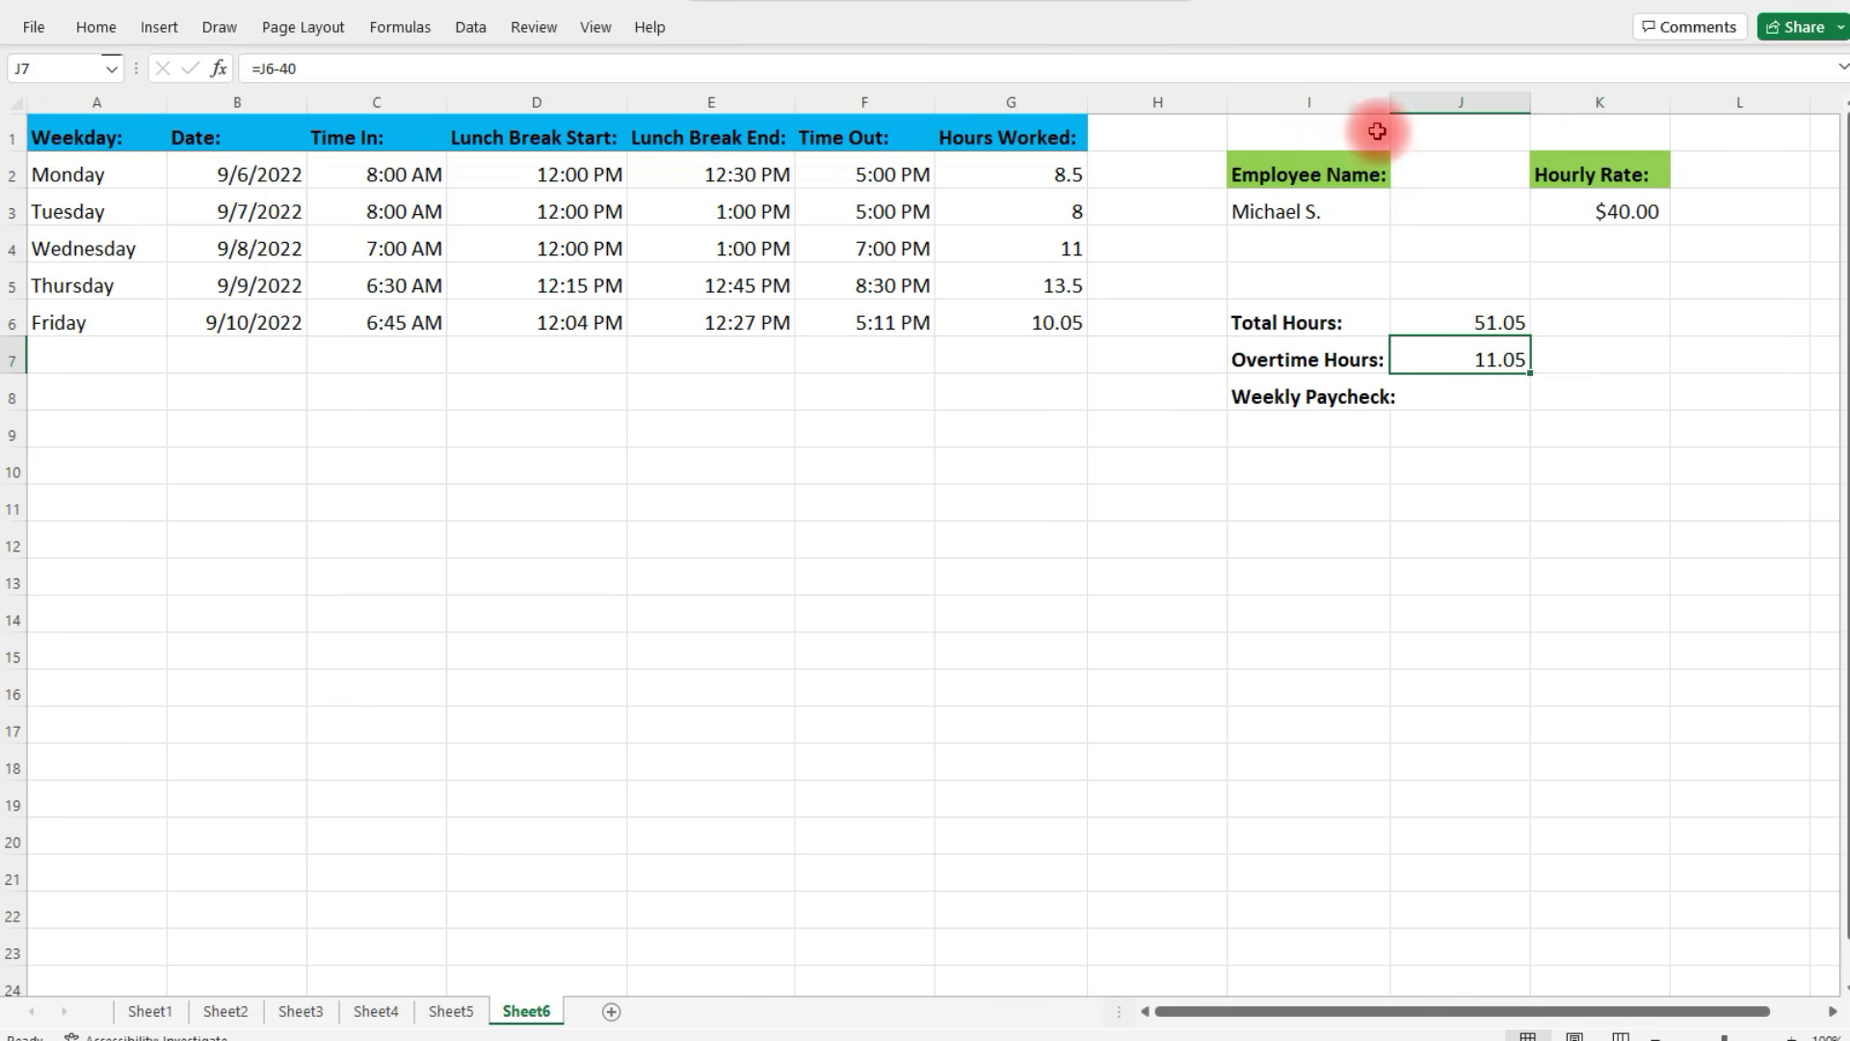
pyautogui.moveTo(1390, 102); pyautogui.dragTo(1404, 102)
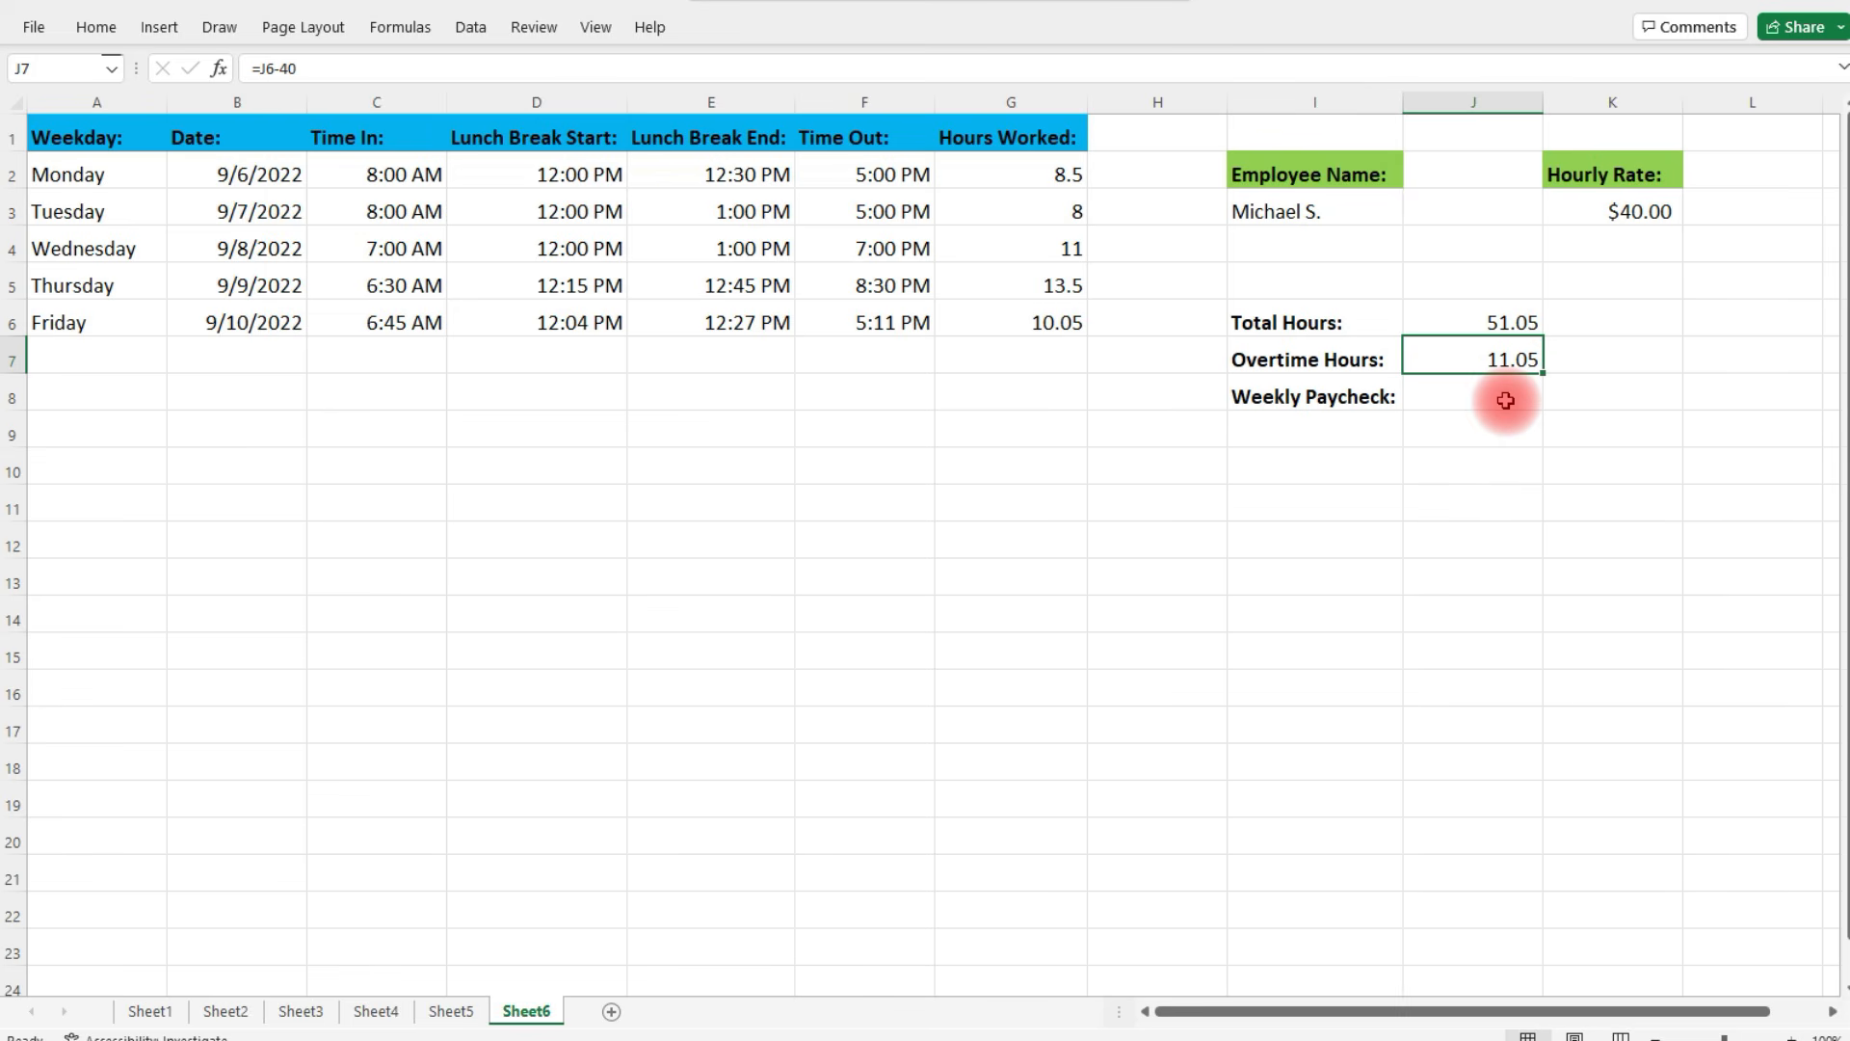
# Calculate the weekly paycheck in J8 with the formula =J6*K3+J7*K3*0.5, adding the half-rate overtime premium to the pay
pyautogui.click(1506, 400)
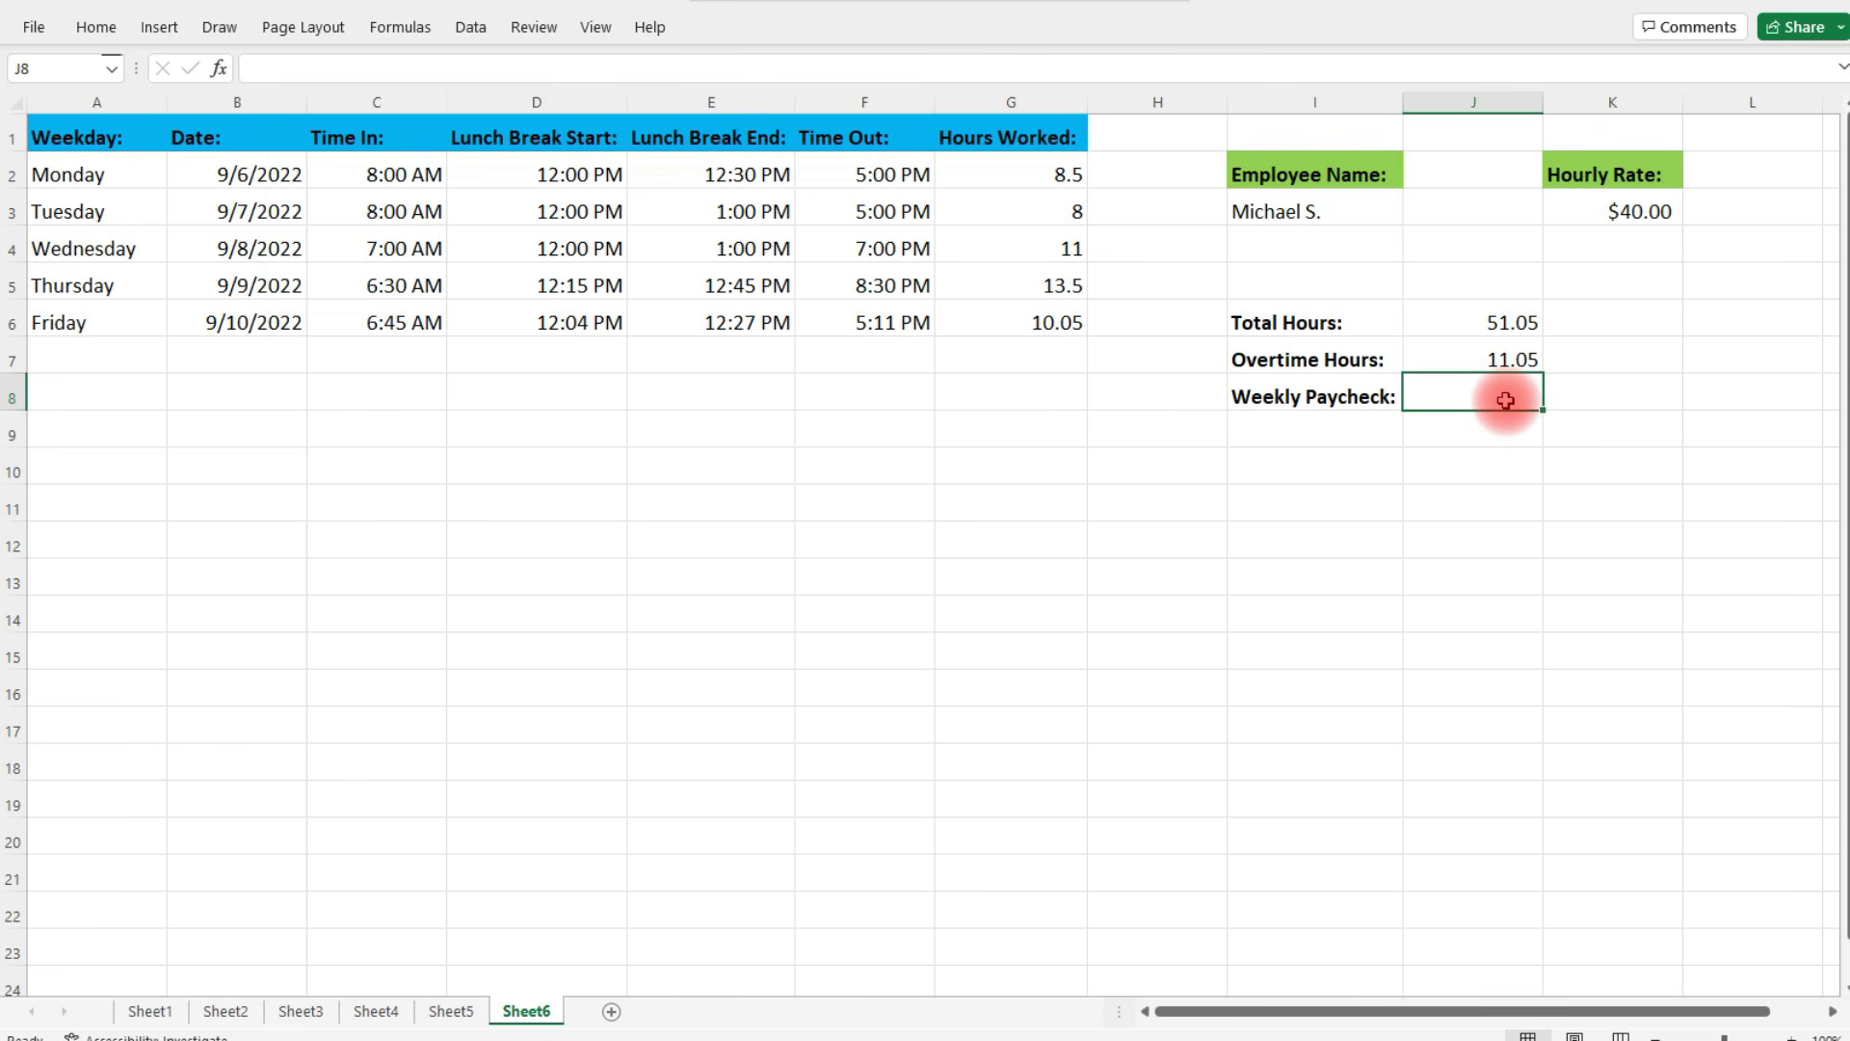
pyautogui.write('=')
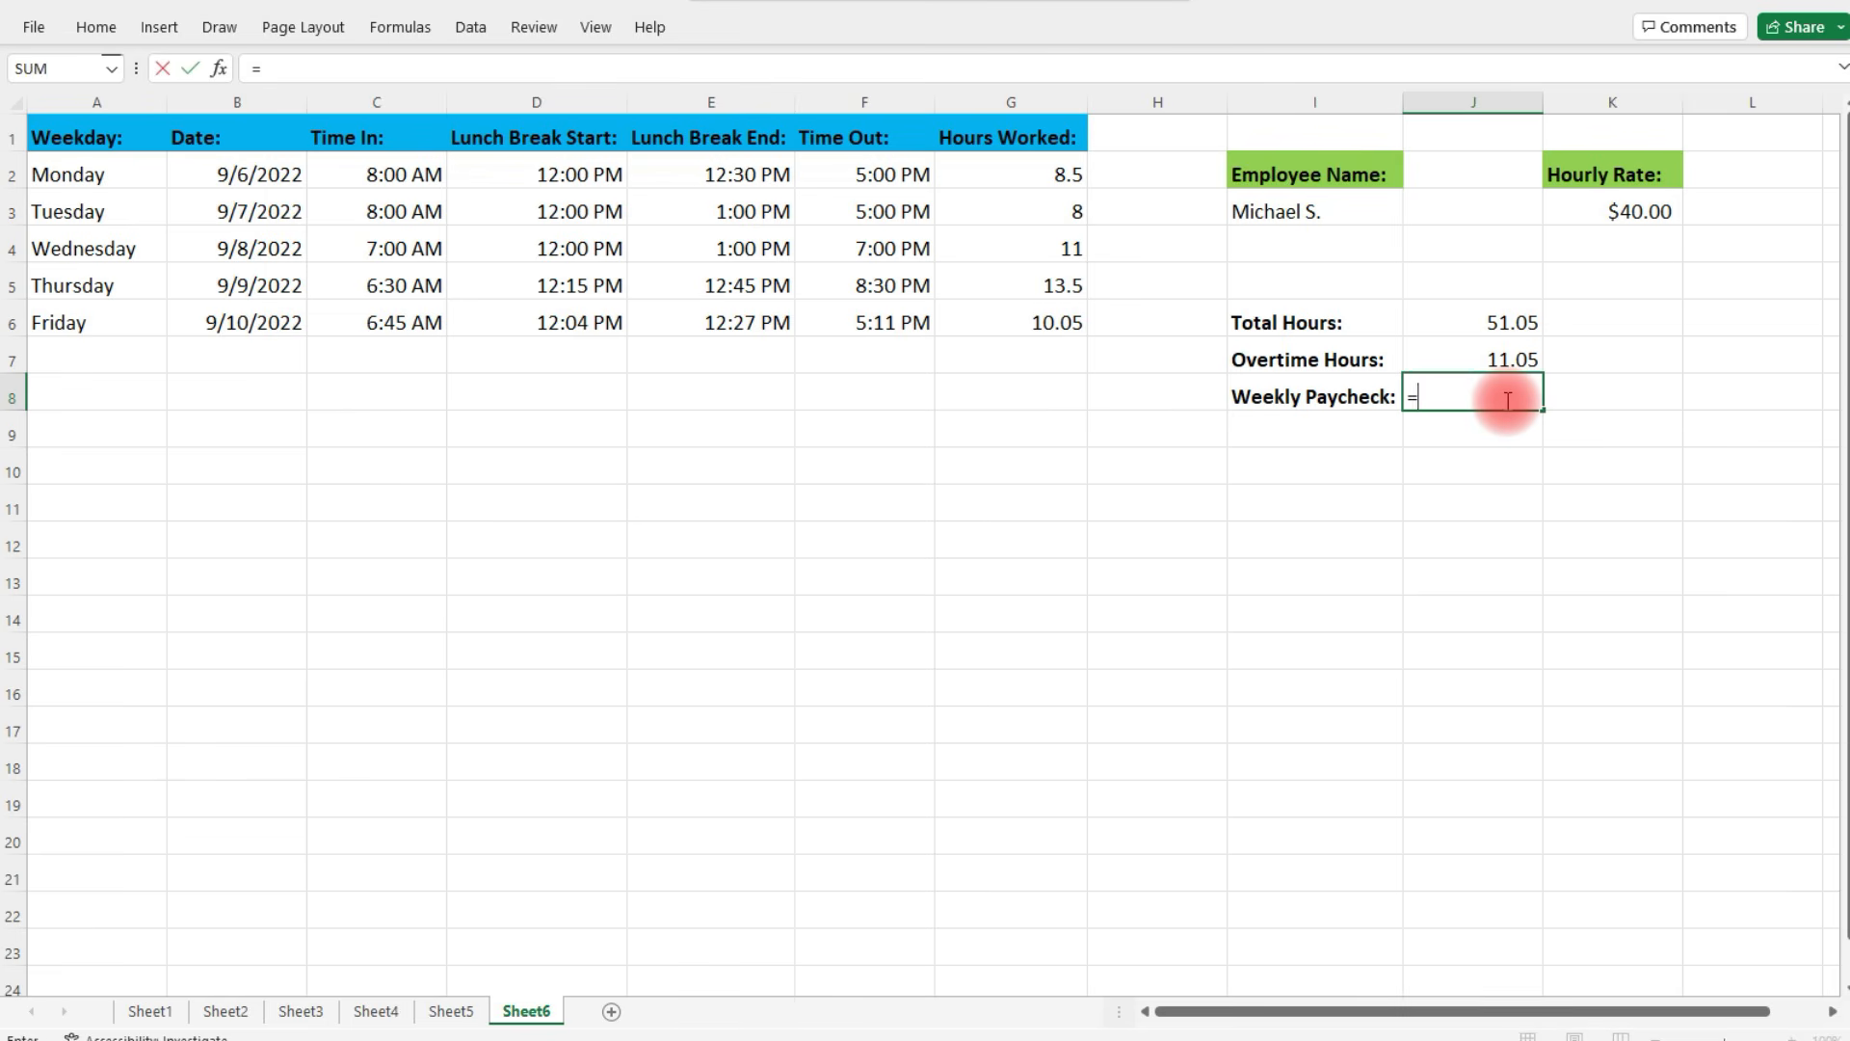
pyautogui.click(1509, 328)
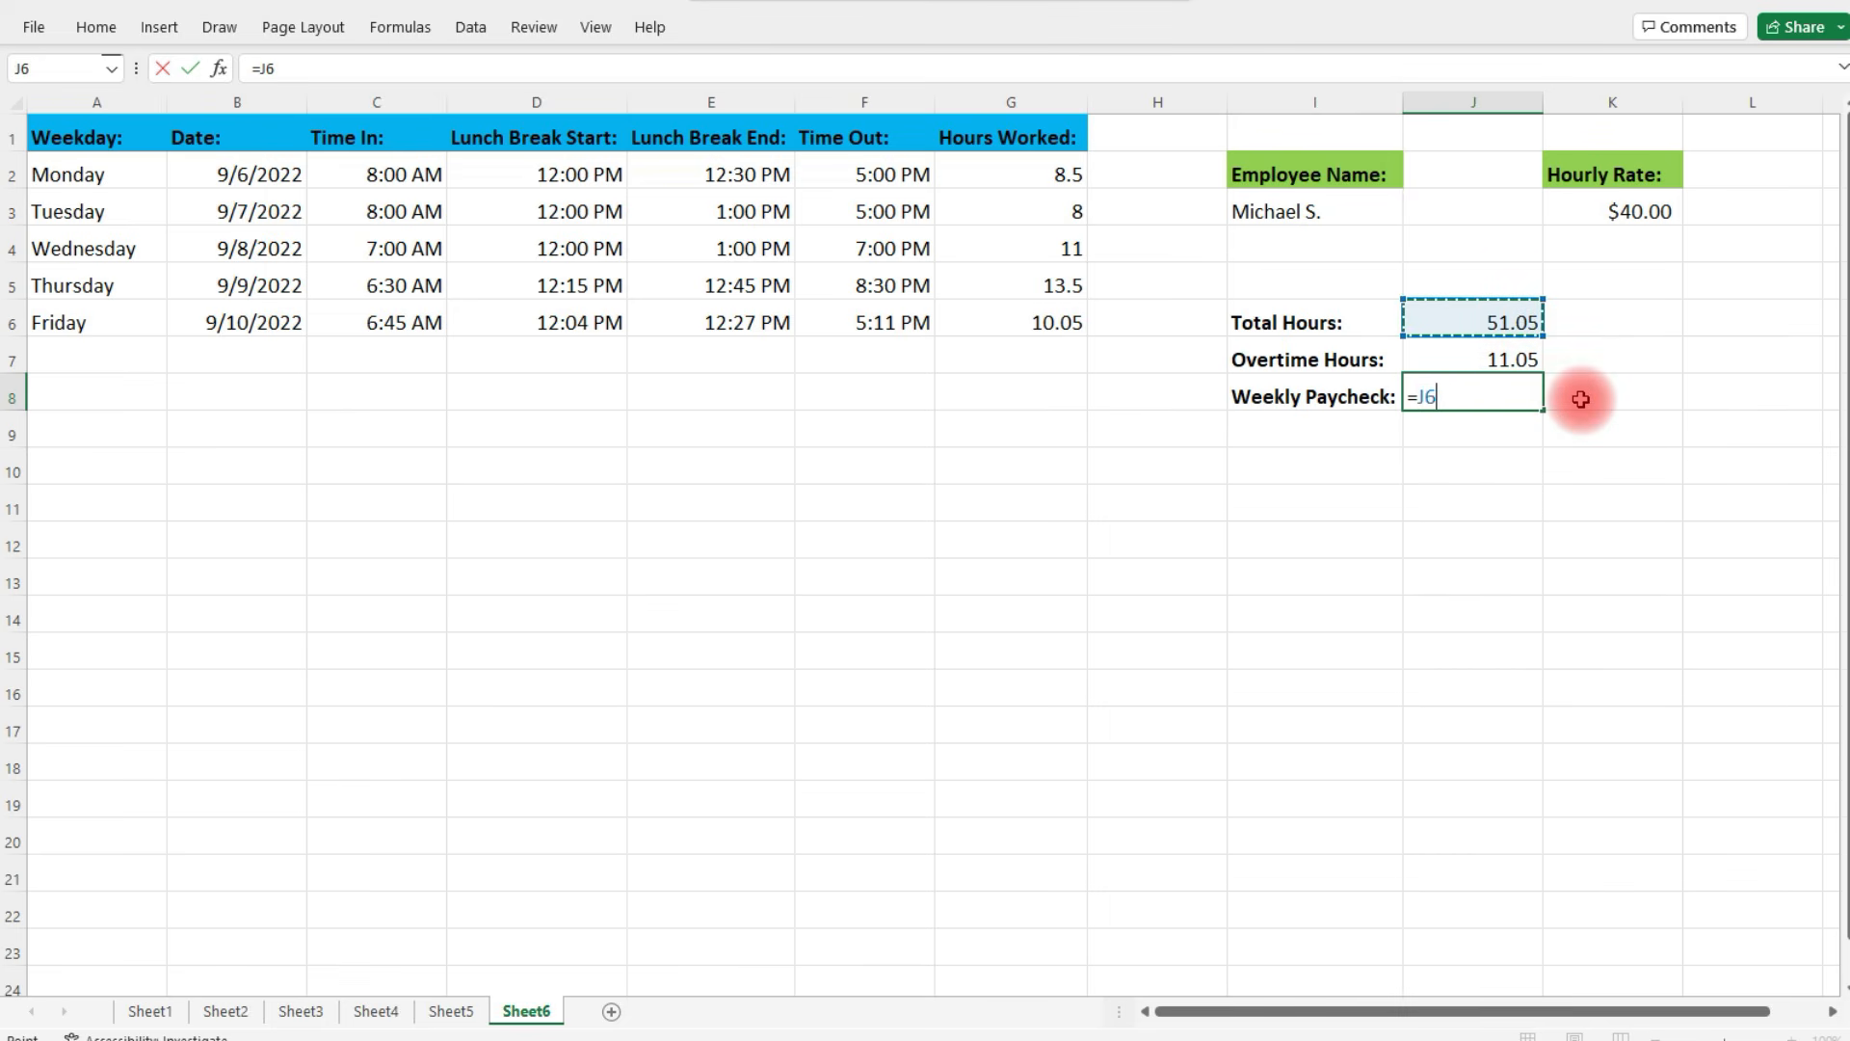
pyautogui.write('*')
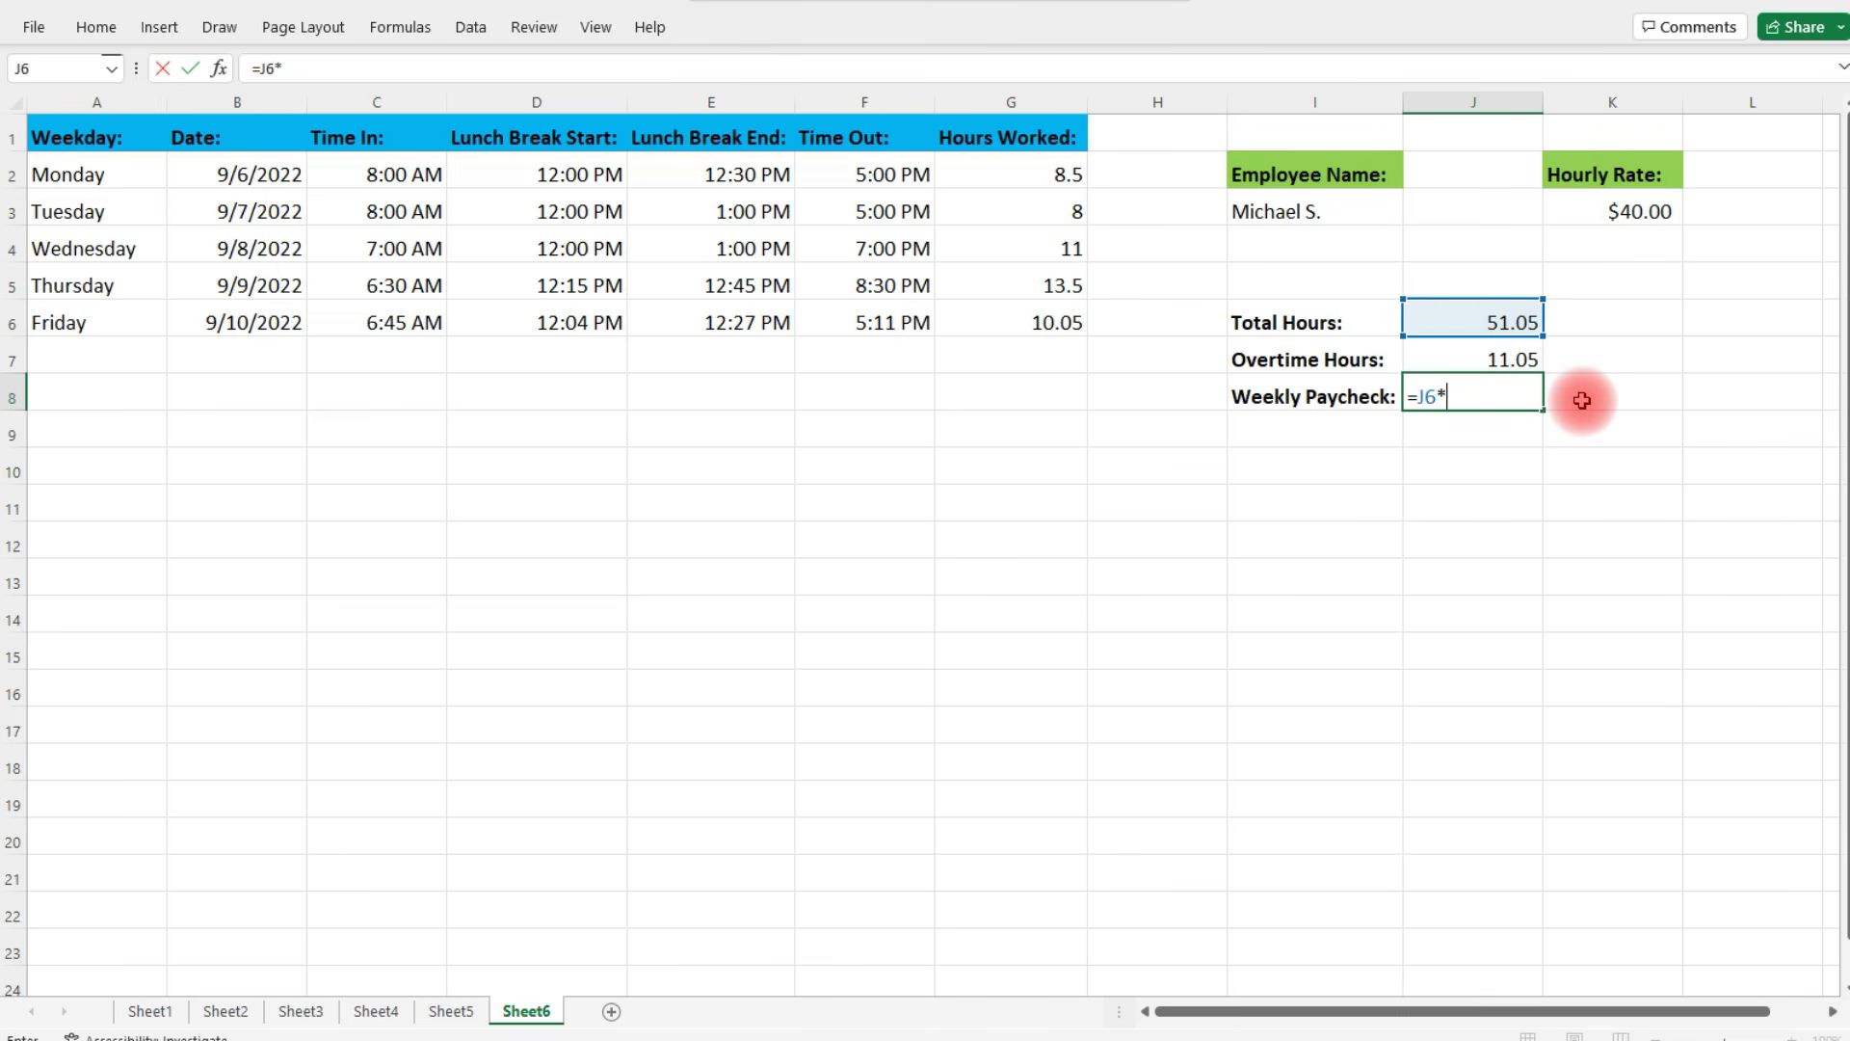
pyautogui.click(1642, 211)
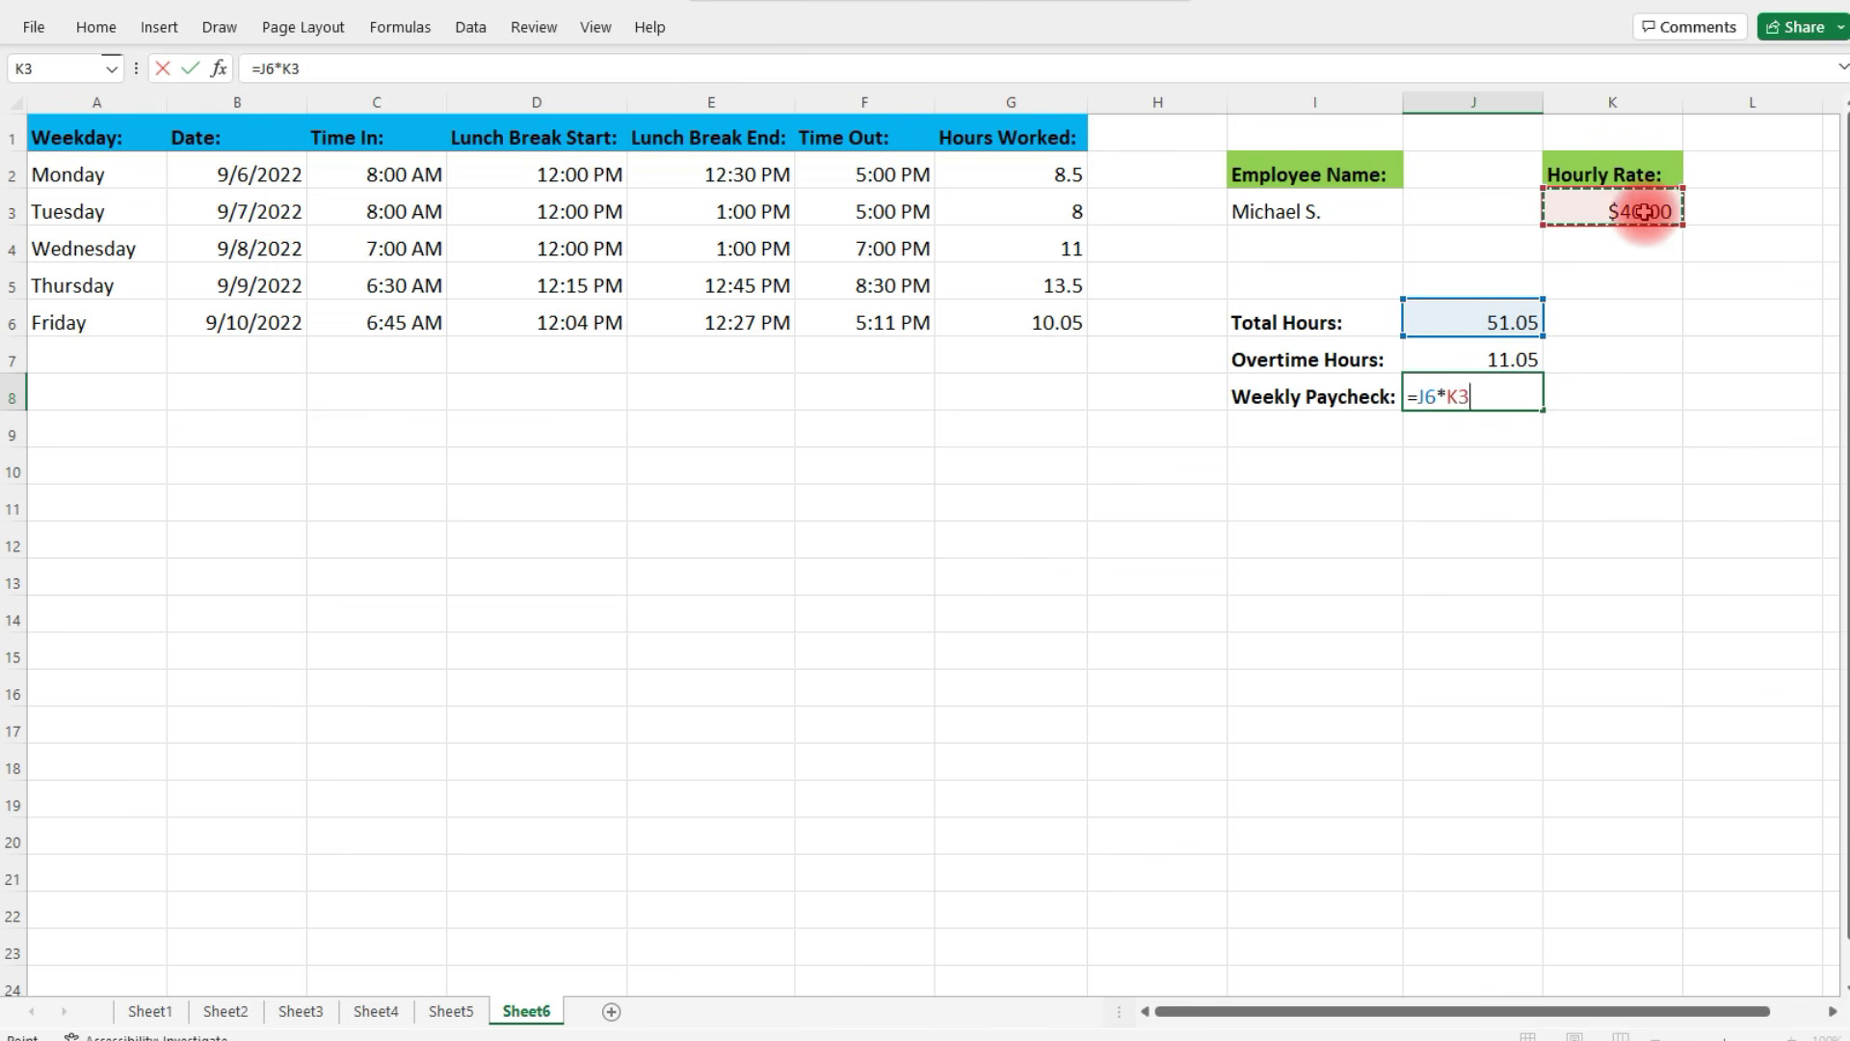
pyautogui.write('+')
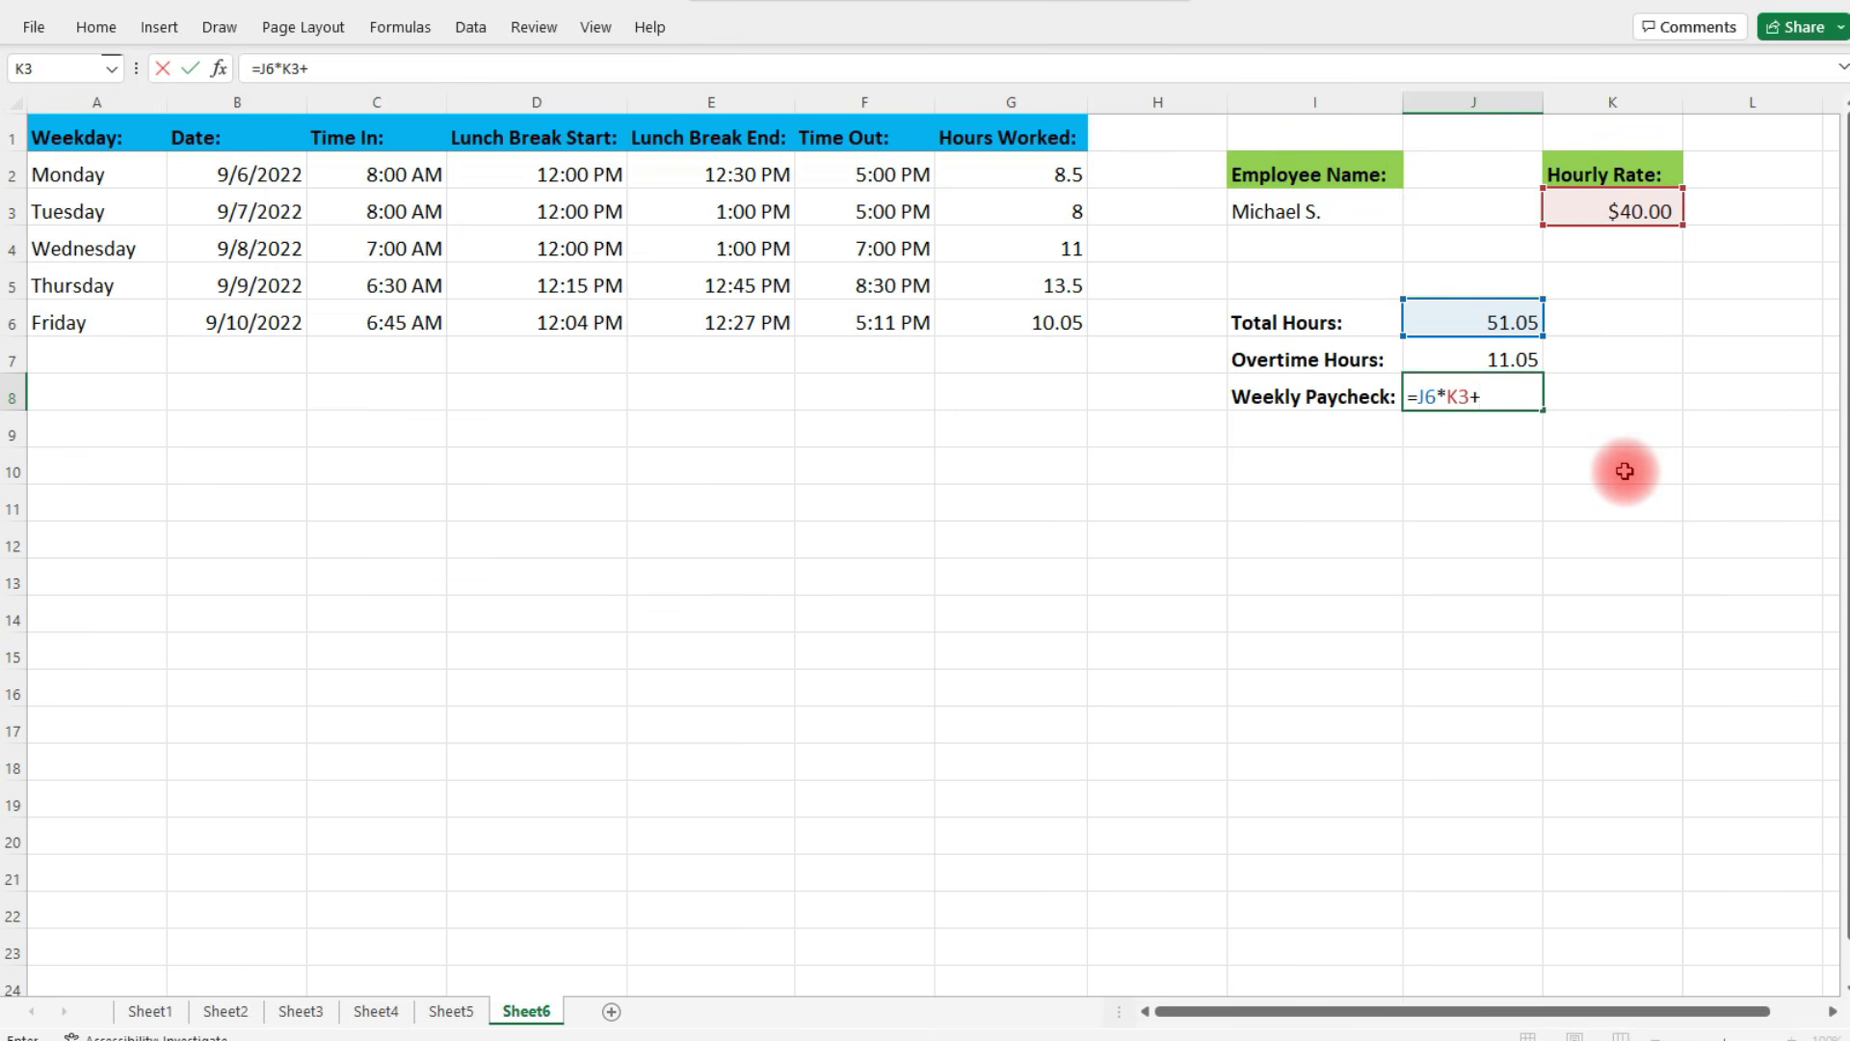
pyautogui.click(1502, 360)
pyautogui.write('*')
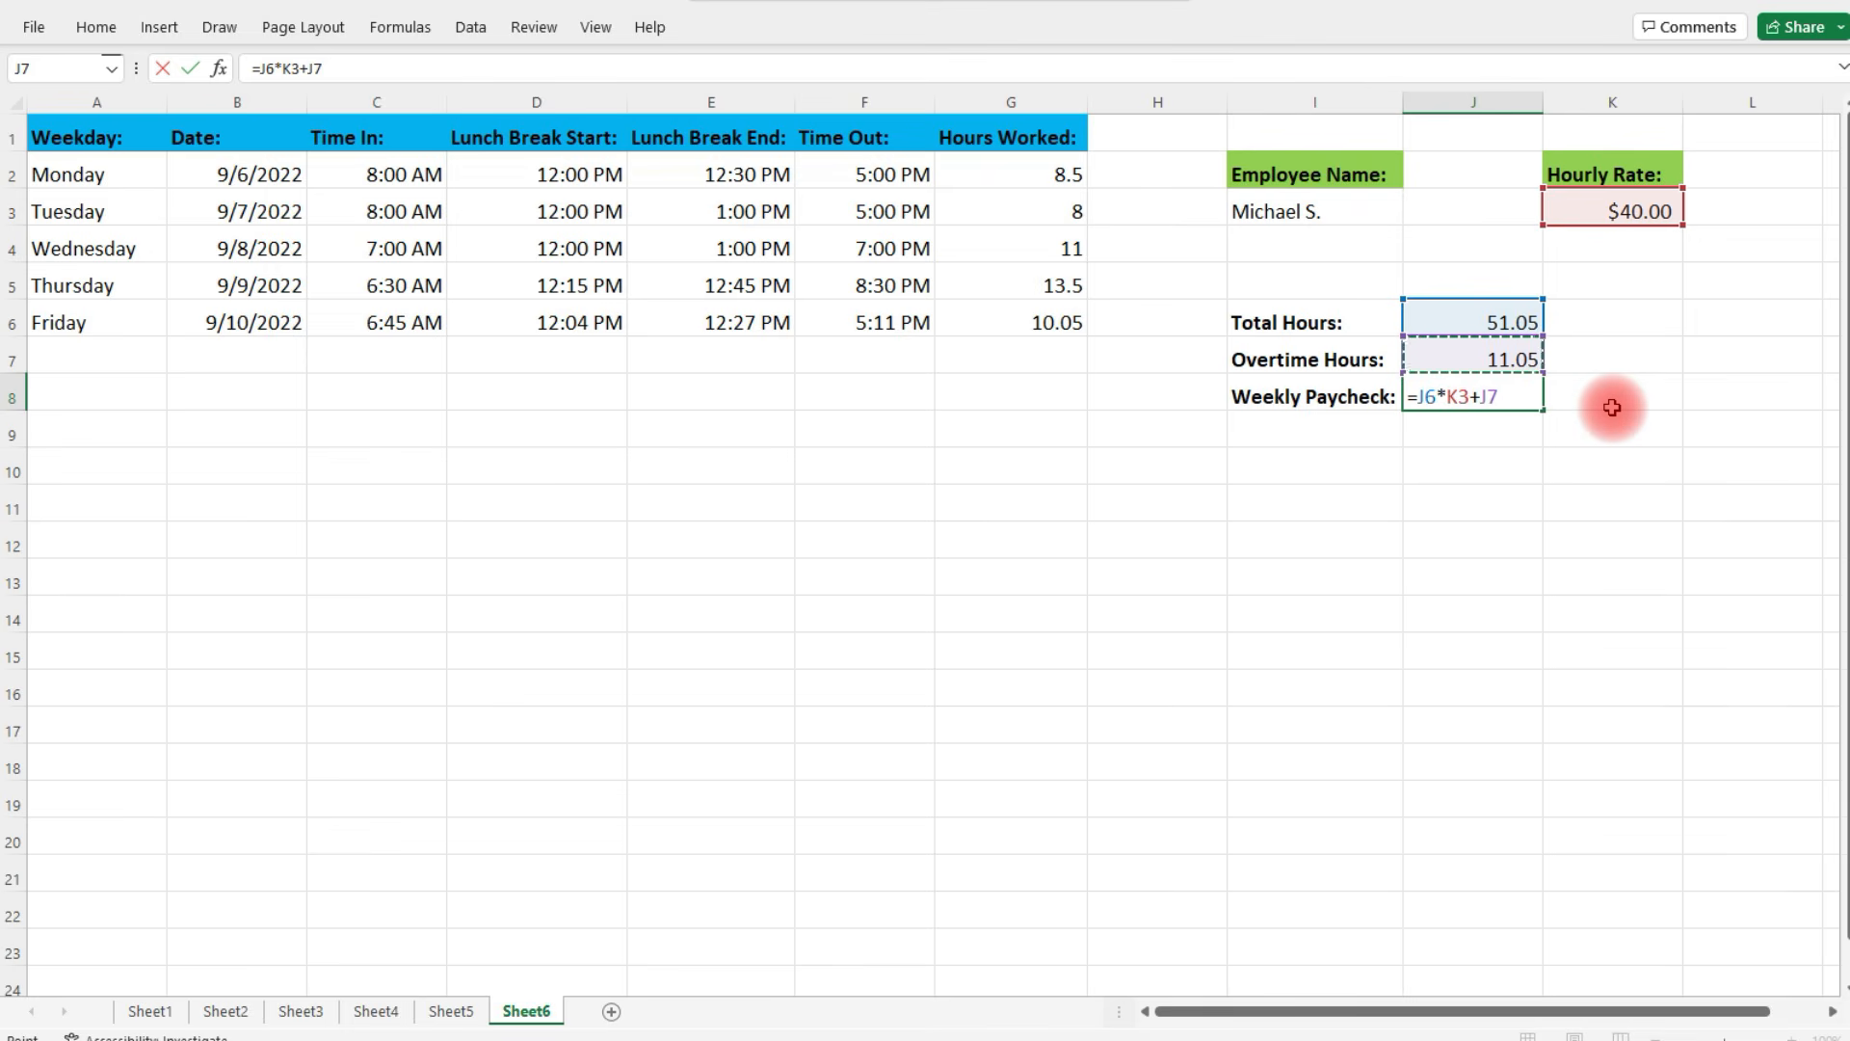
pyautogui.click(1641, 214)
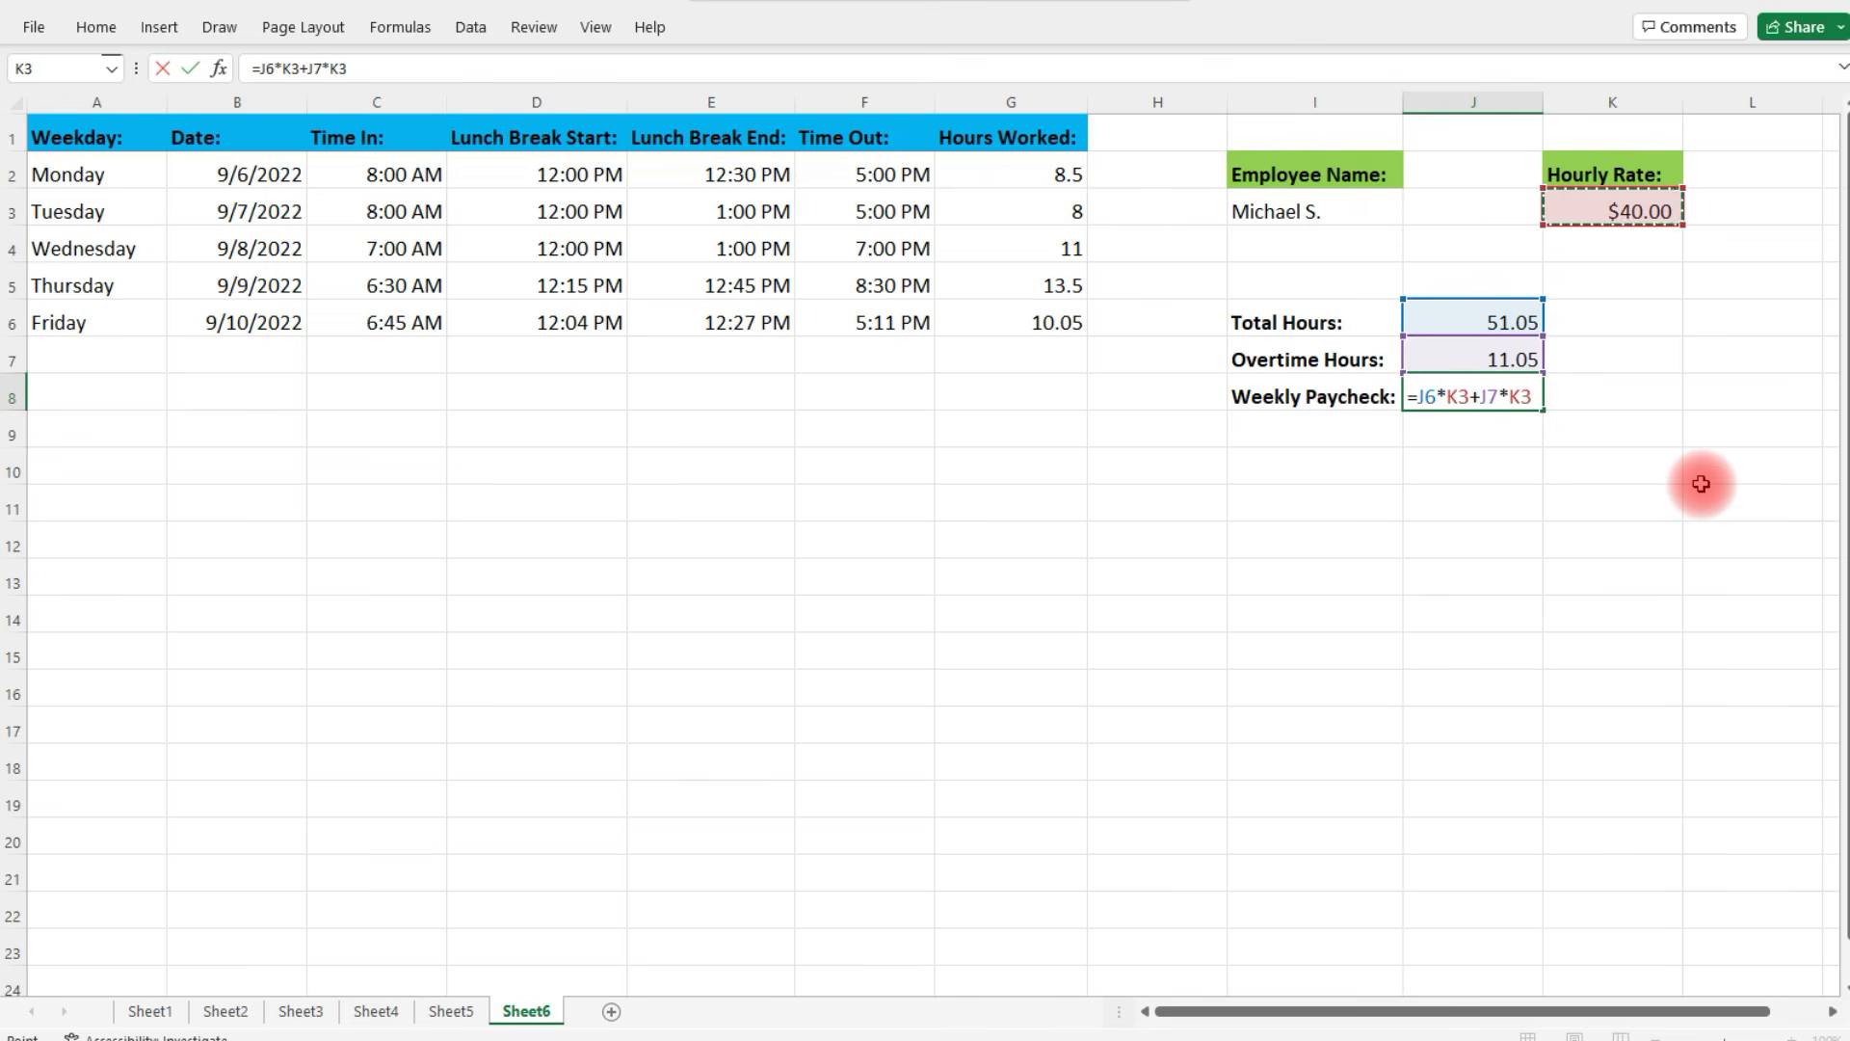
pyautogui.write('*0.5')
pyautogui.press('Return')
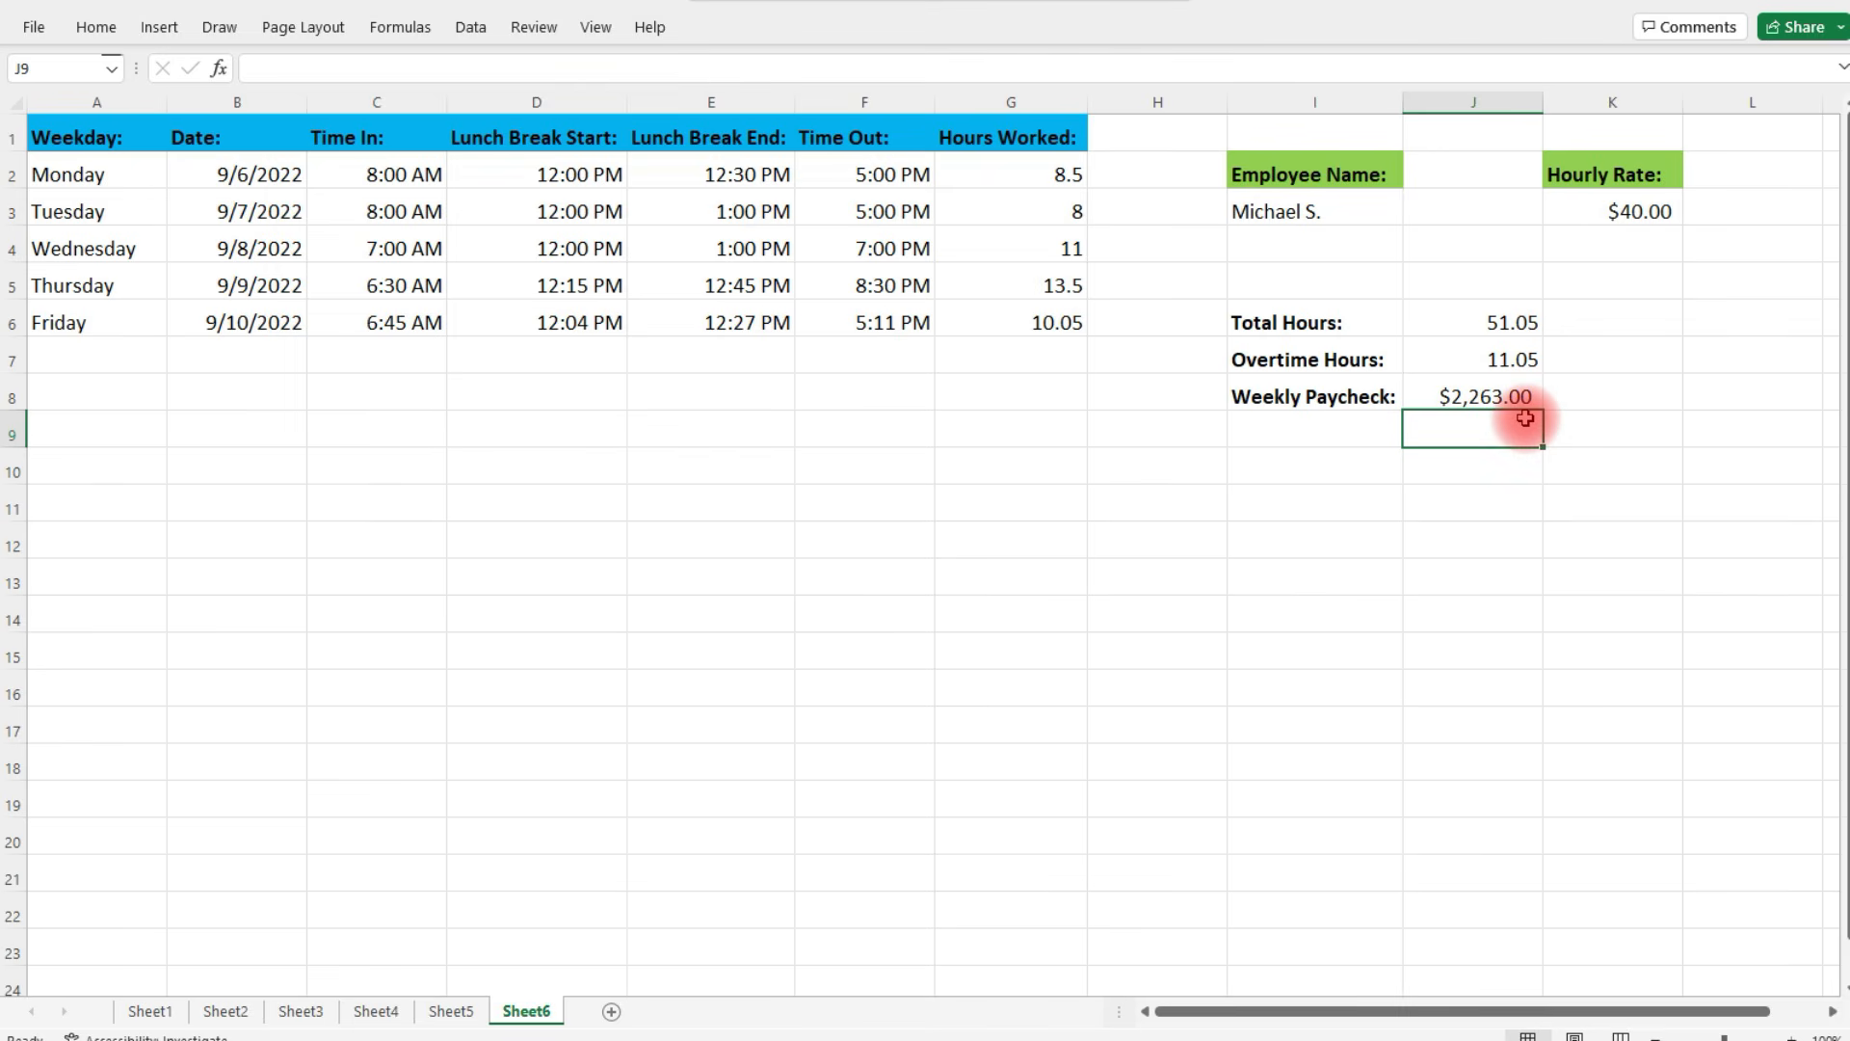
# Review the summary formulas in J6:J8, the clock times in C2:F6, the hourly rate and the dates in B2:B6
pyautogui.click(1477, 399)
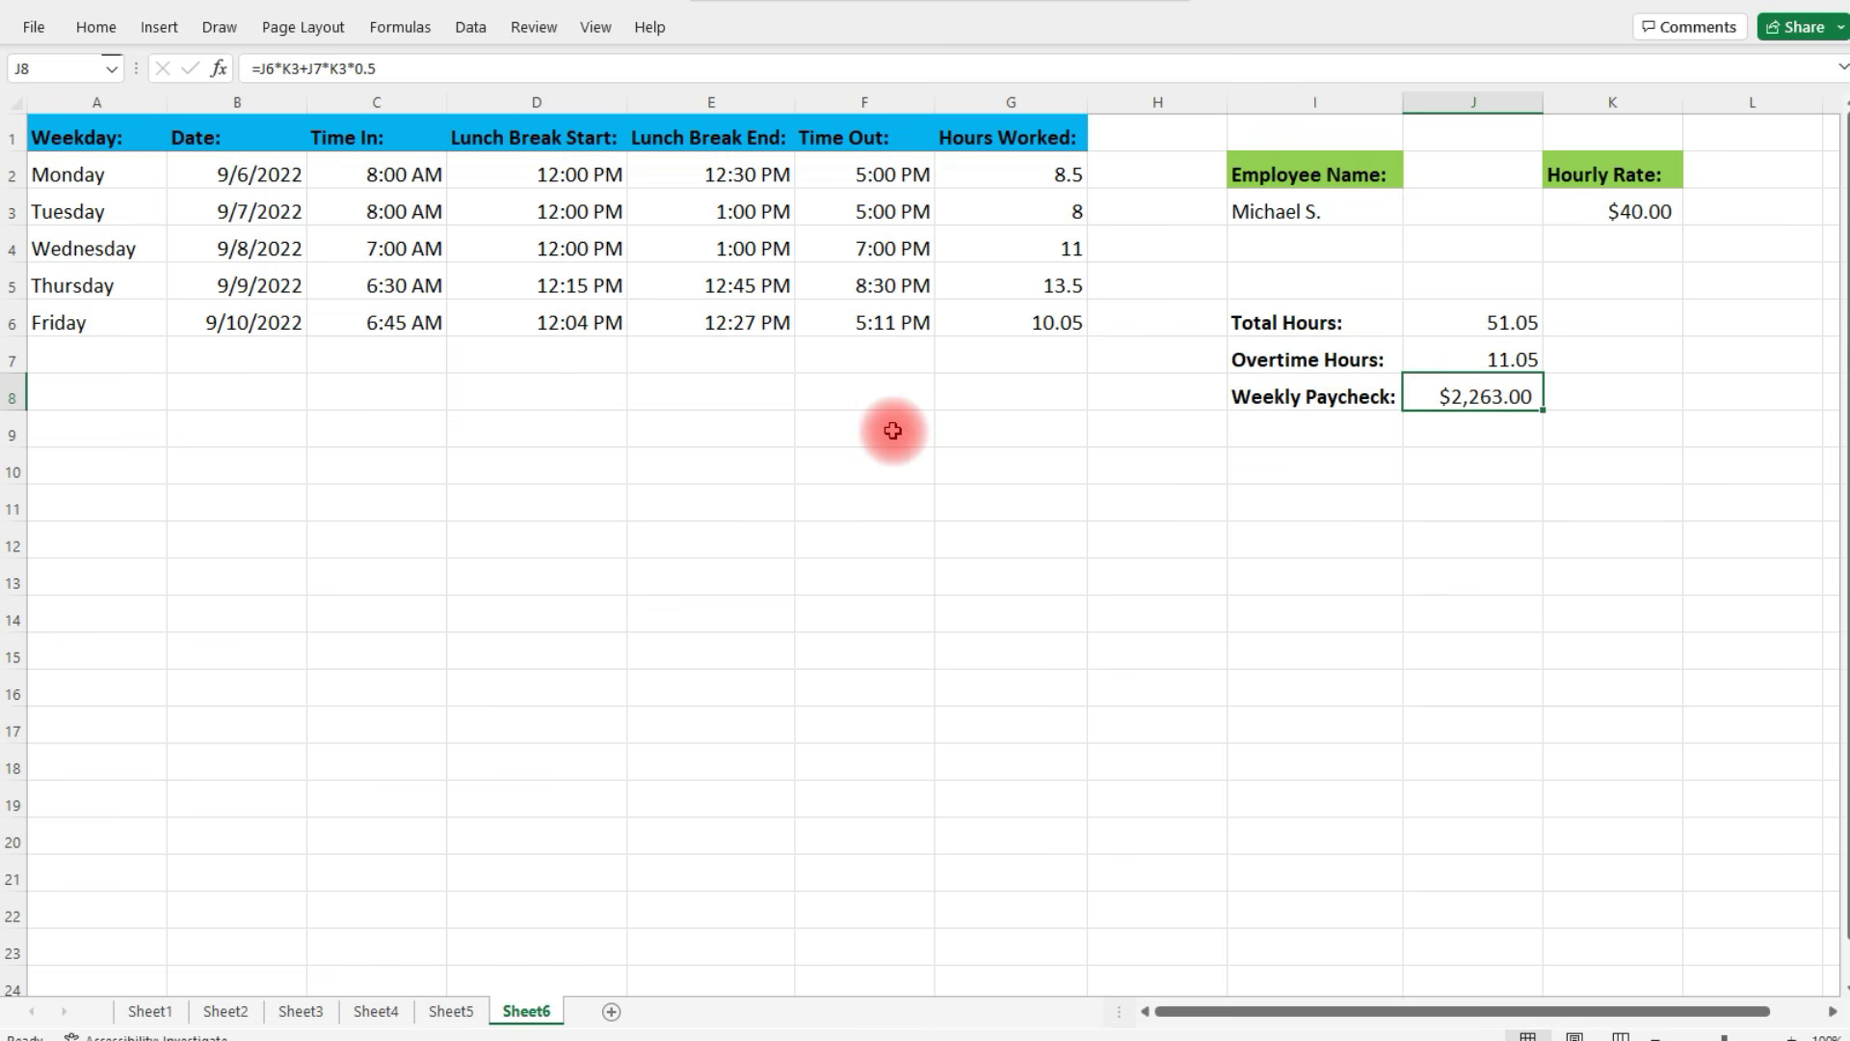
pyautogui.click(1516, 357)
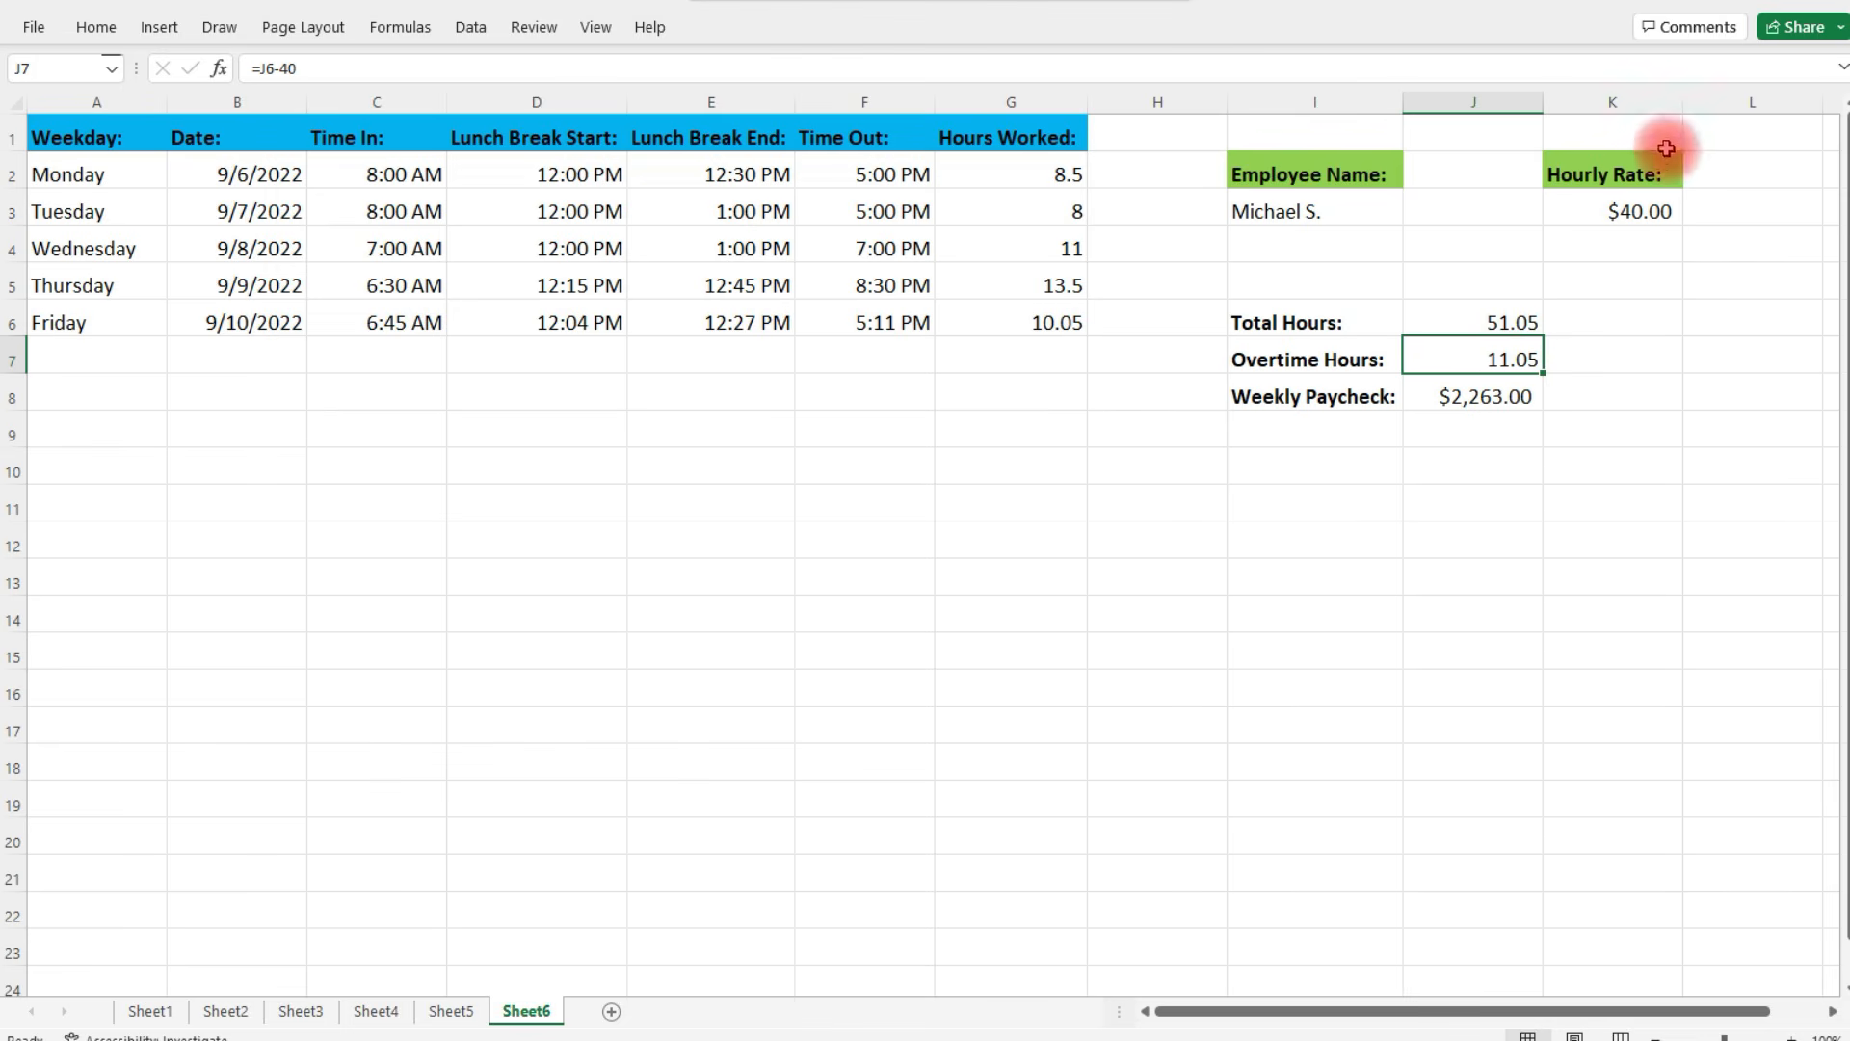
pyautogui.click(1521, 323)
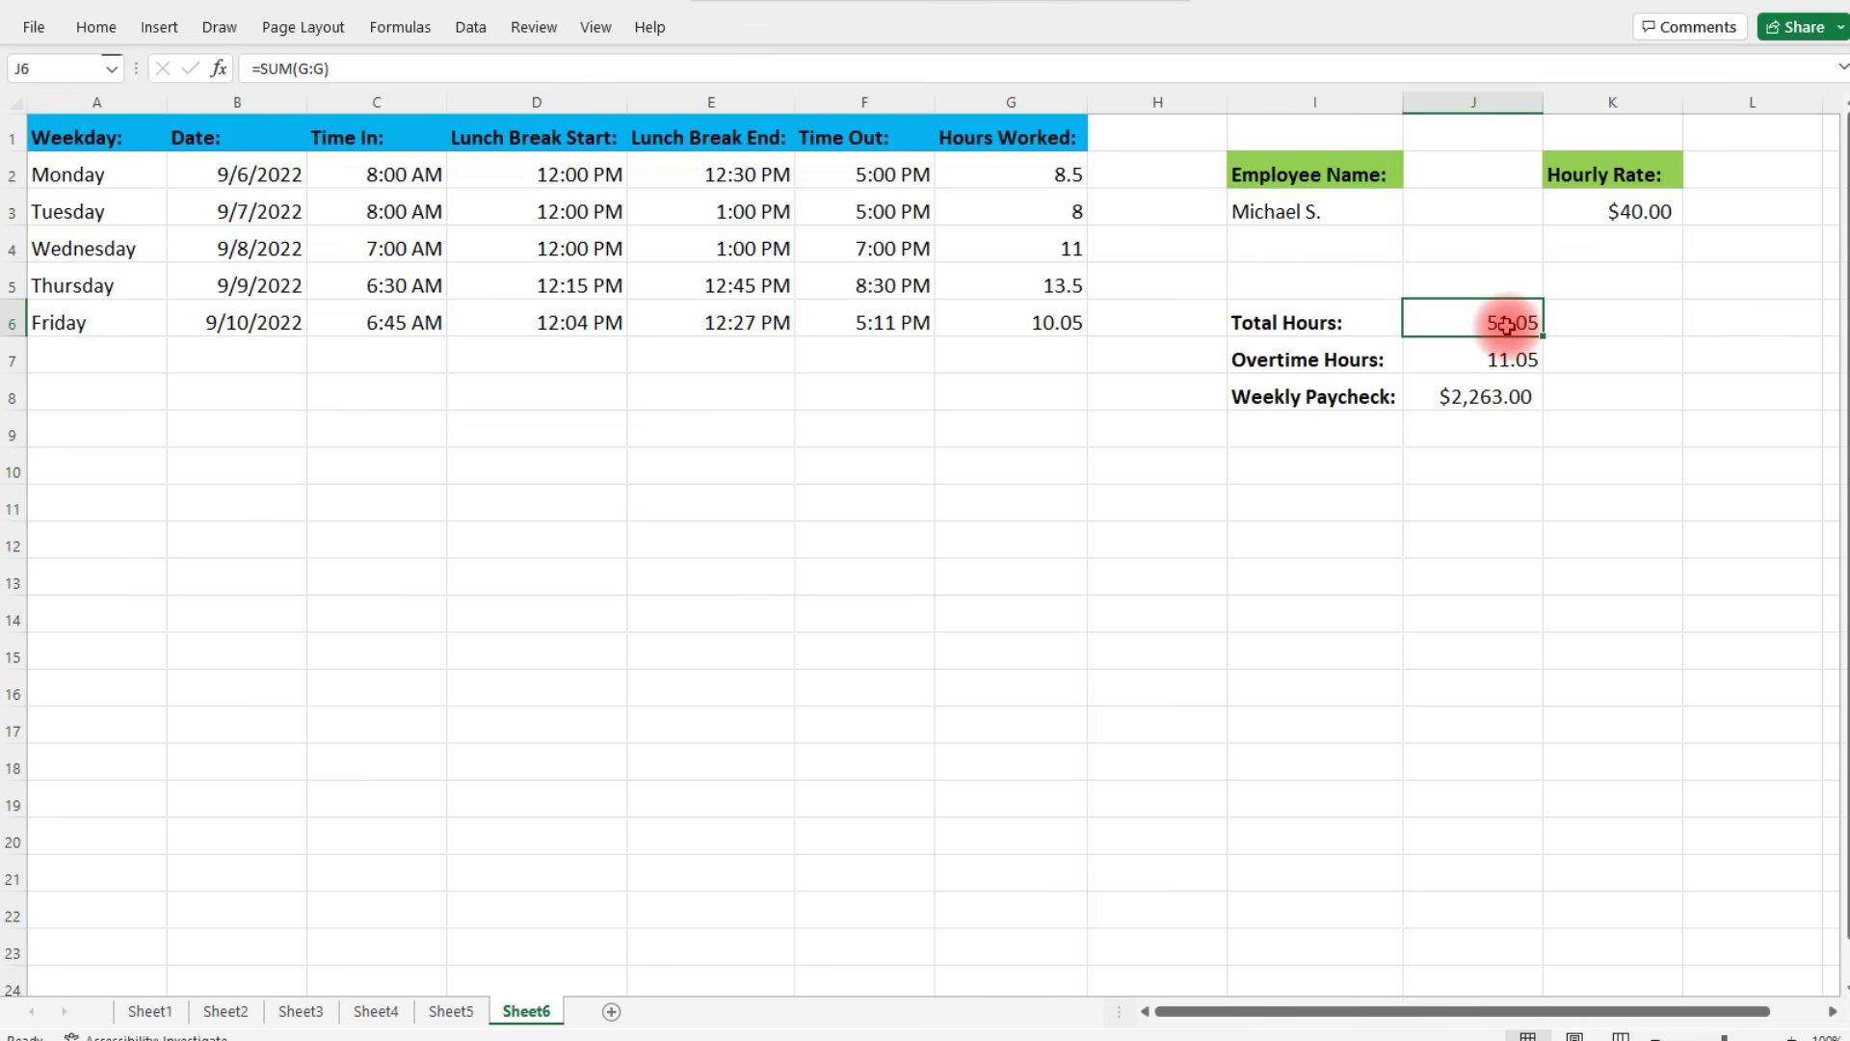
pyautogui.click(1520, 361)
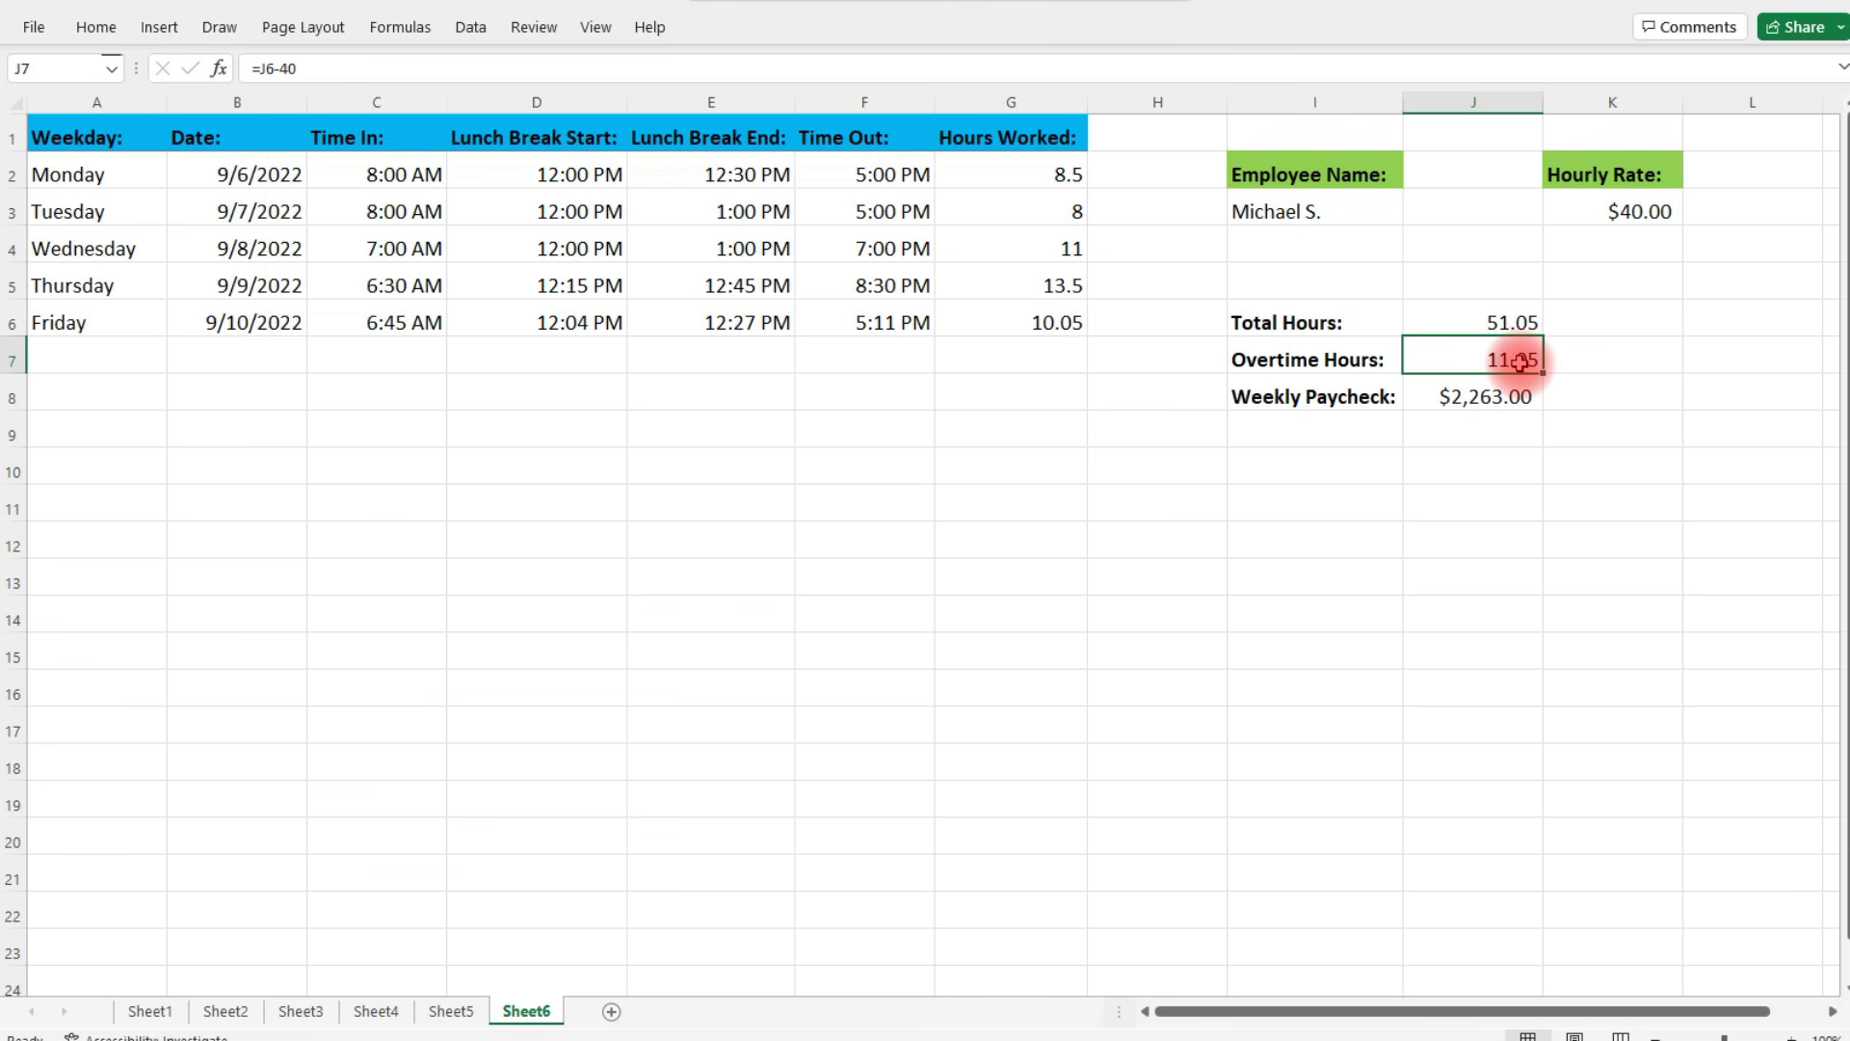
pyautogui.click(1506, 399)
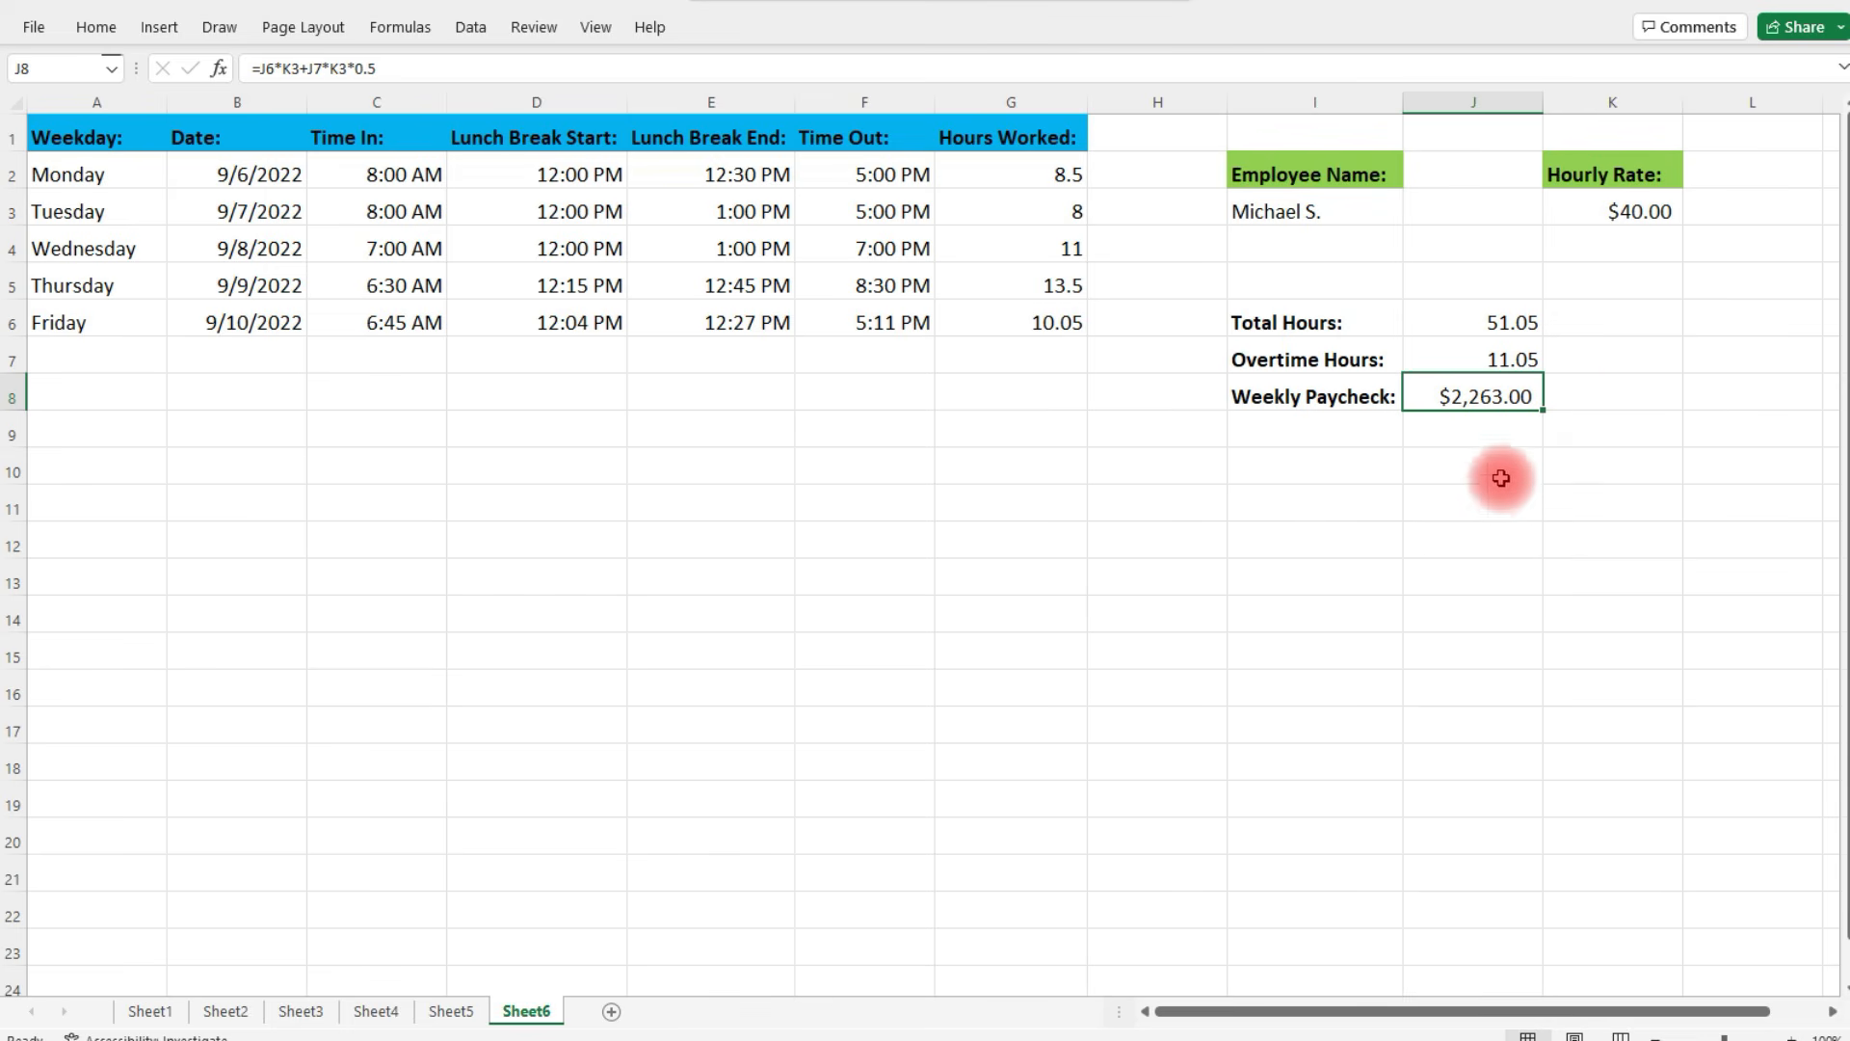
pyautogui.click(1515, 359)
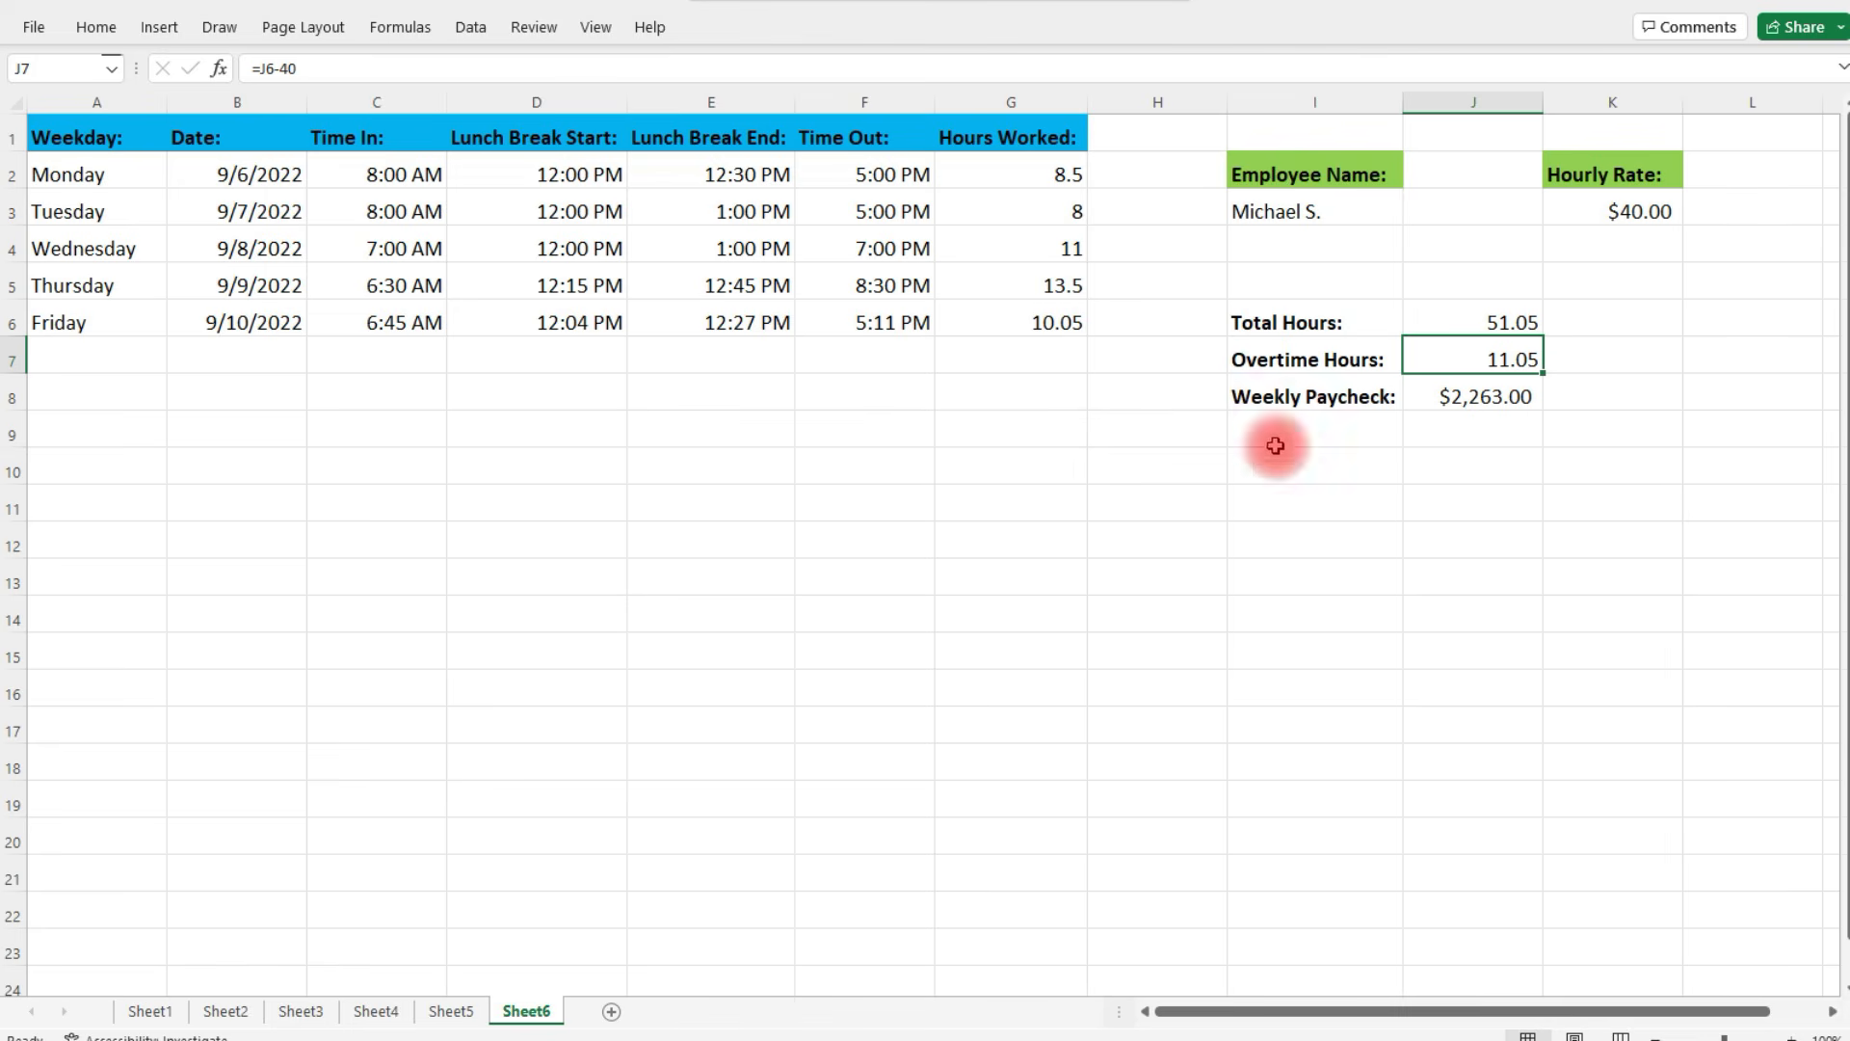
pyautogui.click(385, 165)
pyautogui.moveTo(385, 166); pyautogui.dragTo(854, 314)
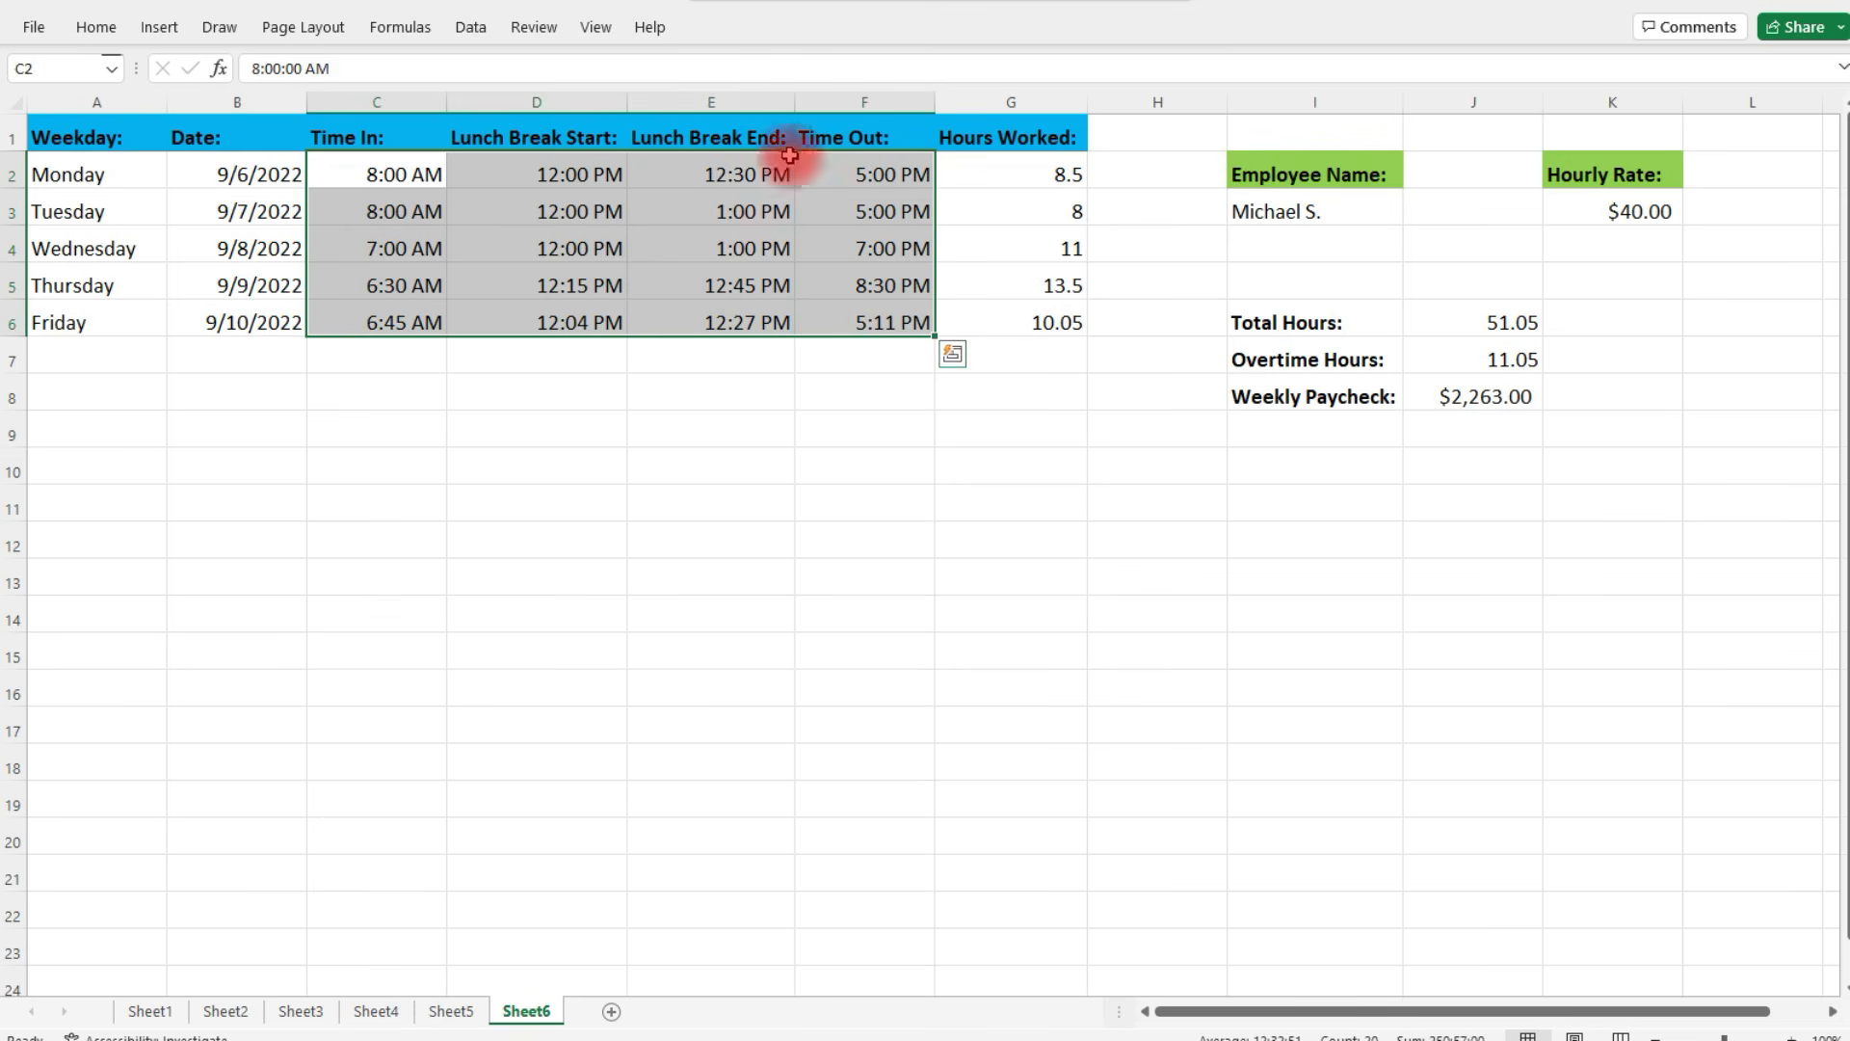
pyautogui.click(1611, 220)
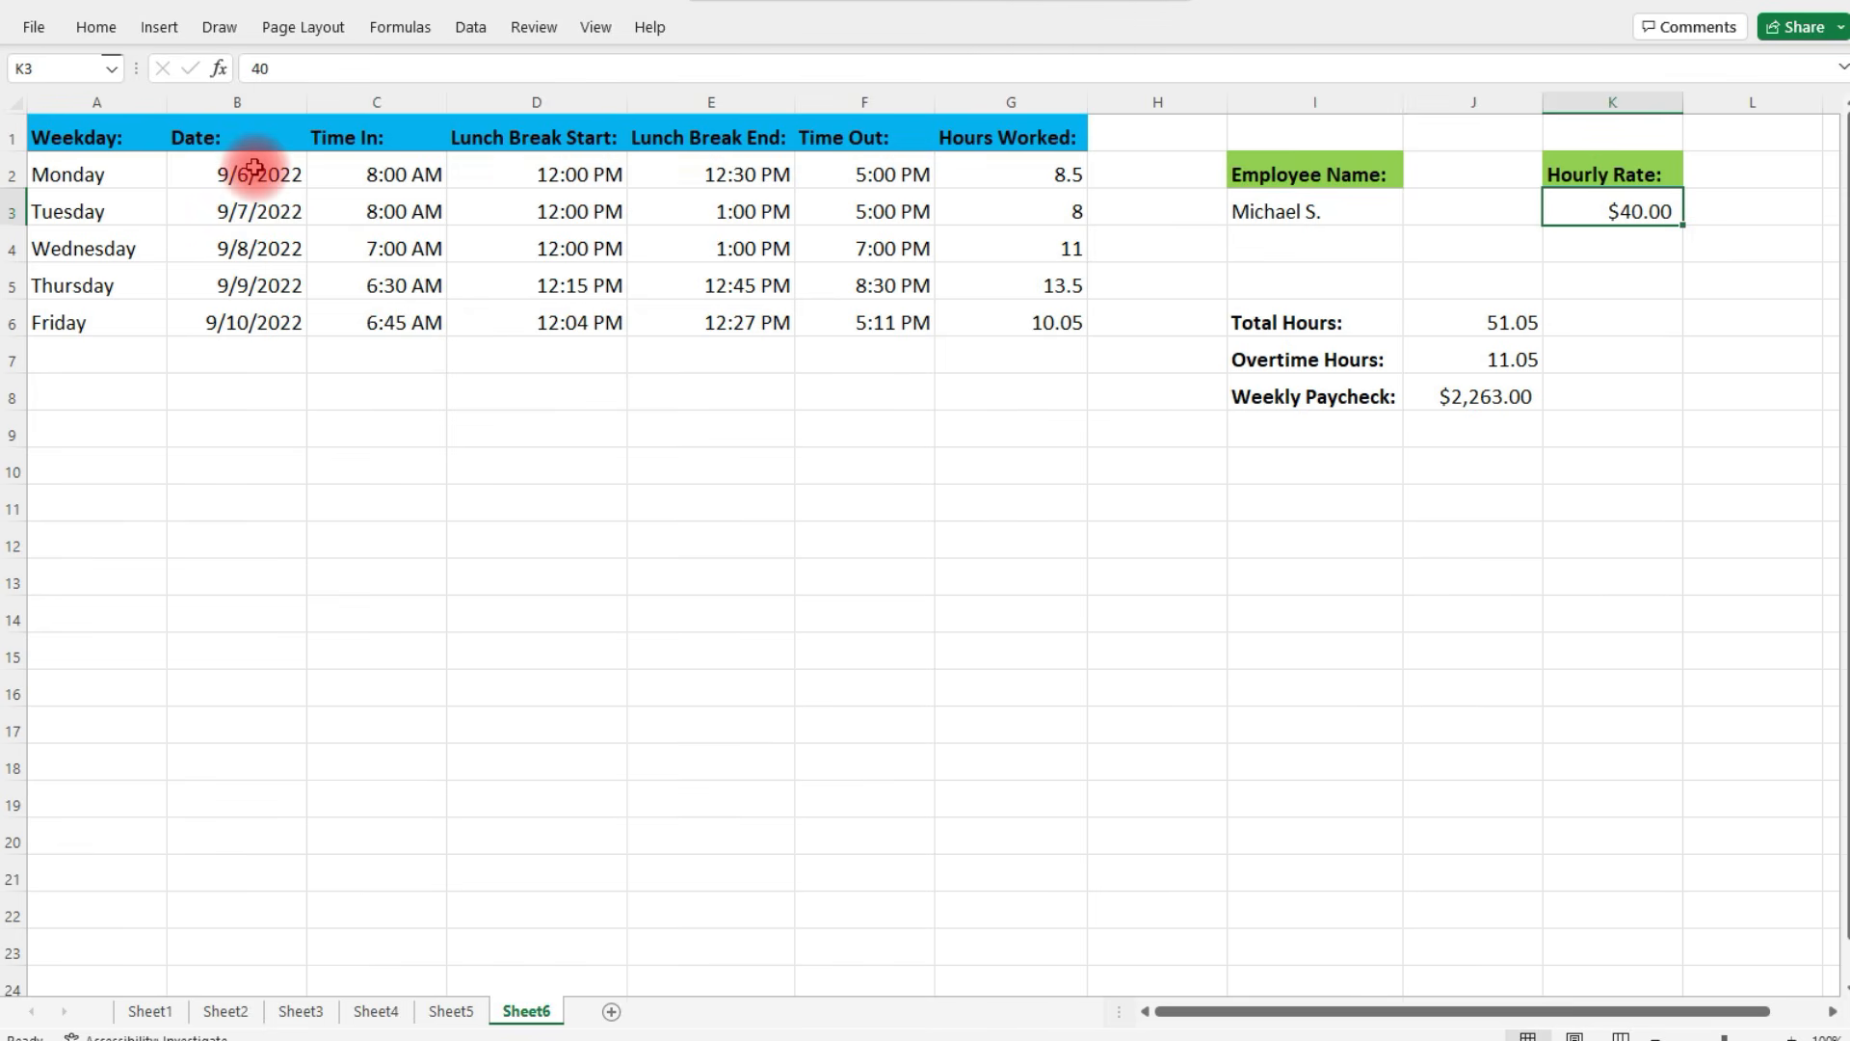
pyautogui.moveTo(254, 169); pyautogui.dragTo(277, 322)
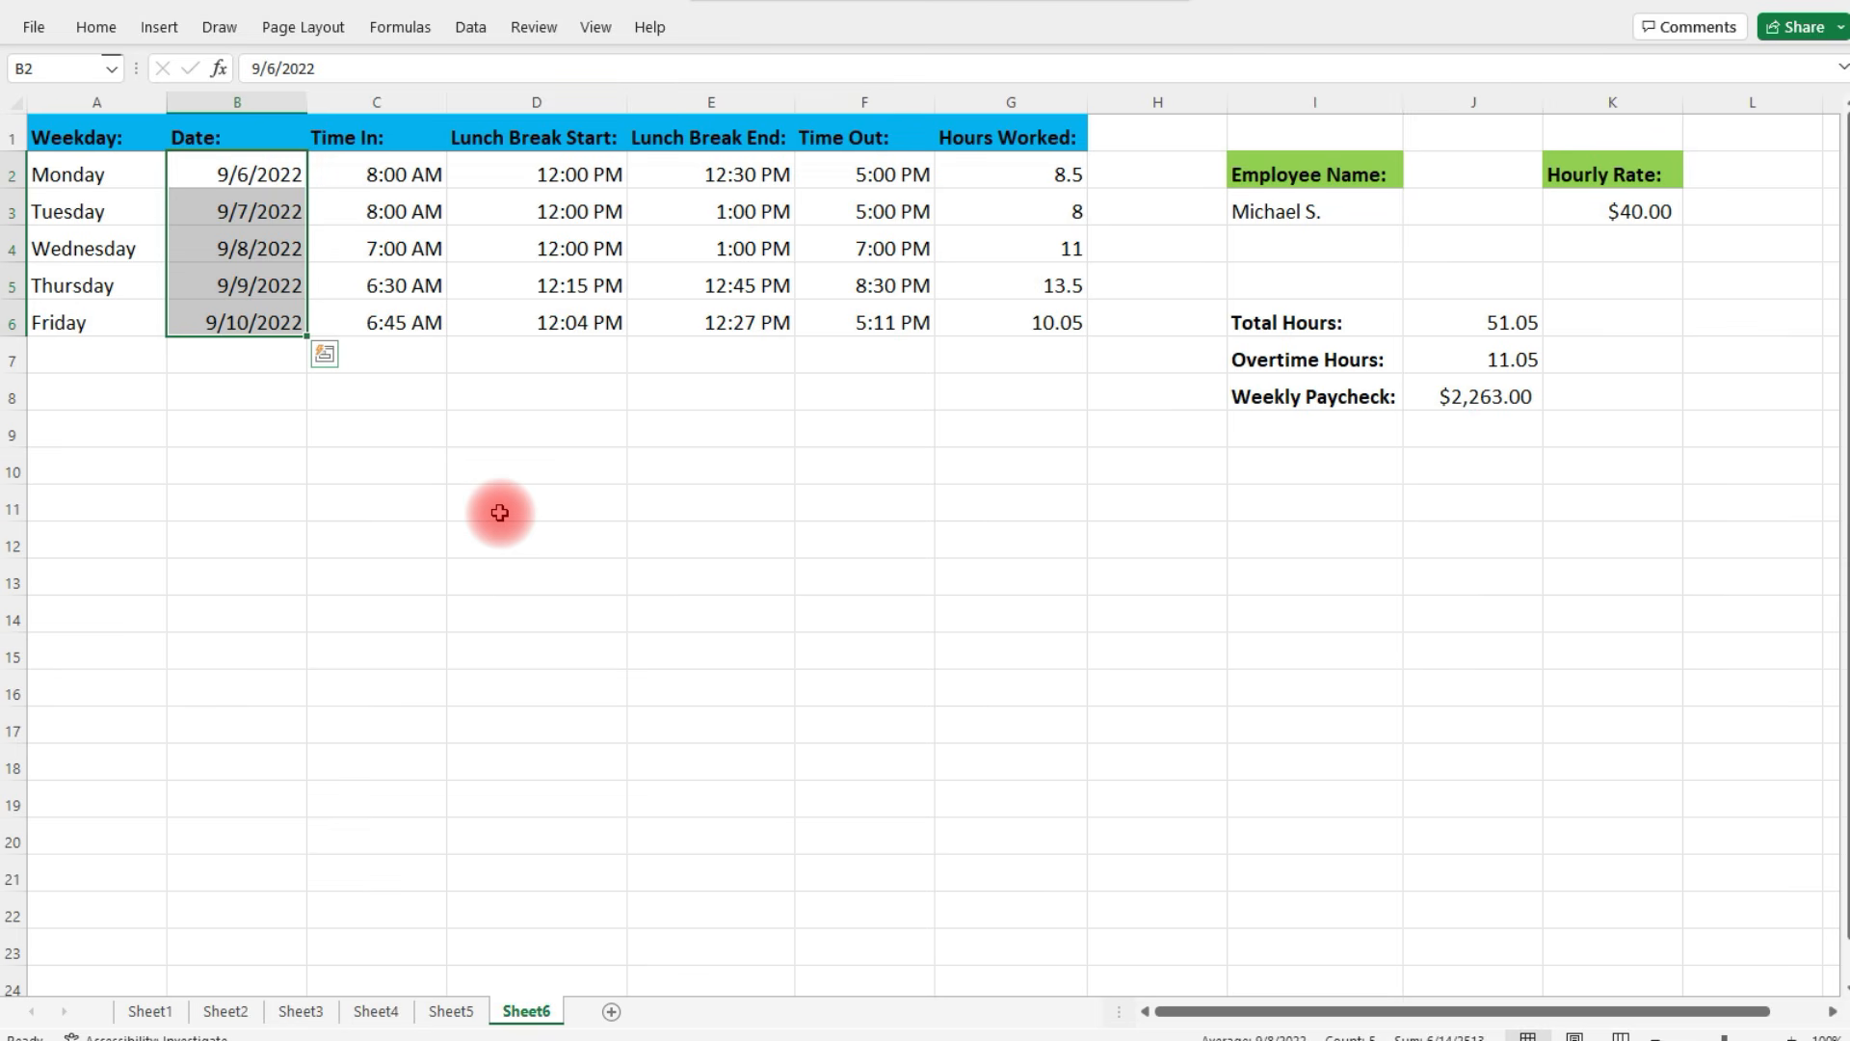
# Fill the summary labels in I6:I8 with red and replace that fill with the standard orange
pyautogui.moveTo(1315, 323); pyautogui.dragTo(1316, 395)
pyautogui.click(96, 27)
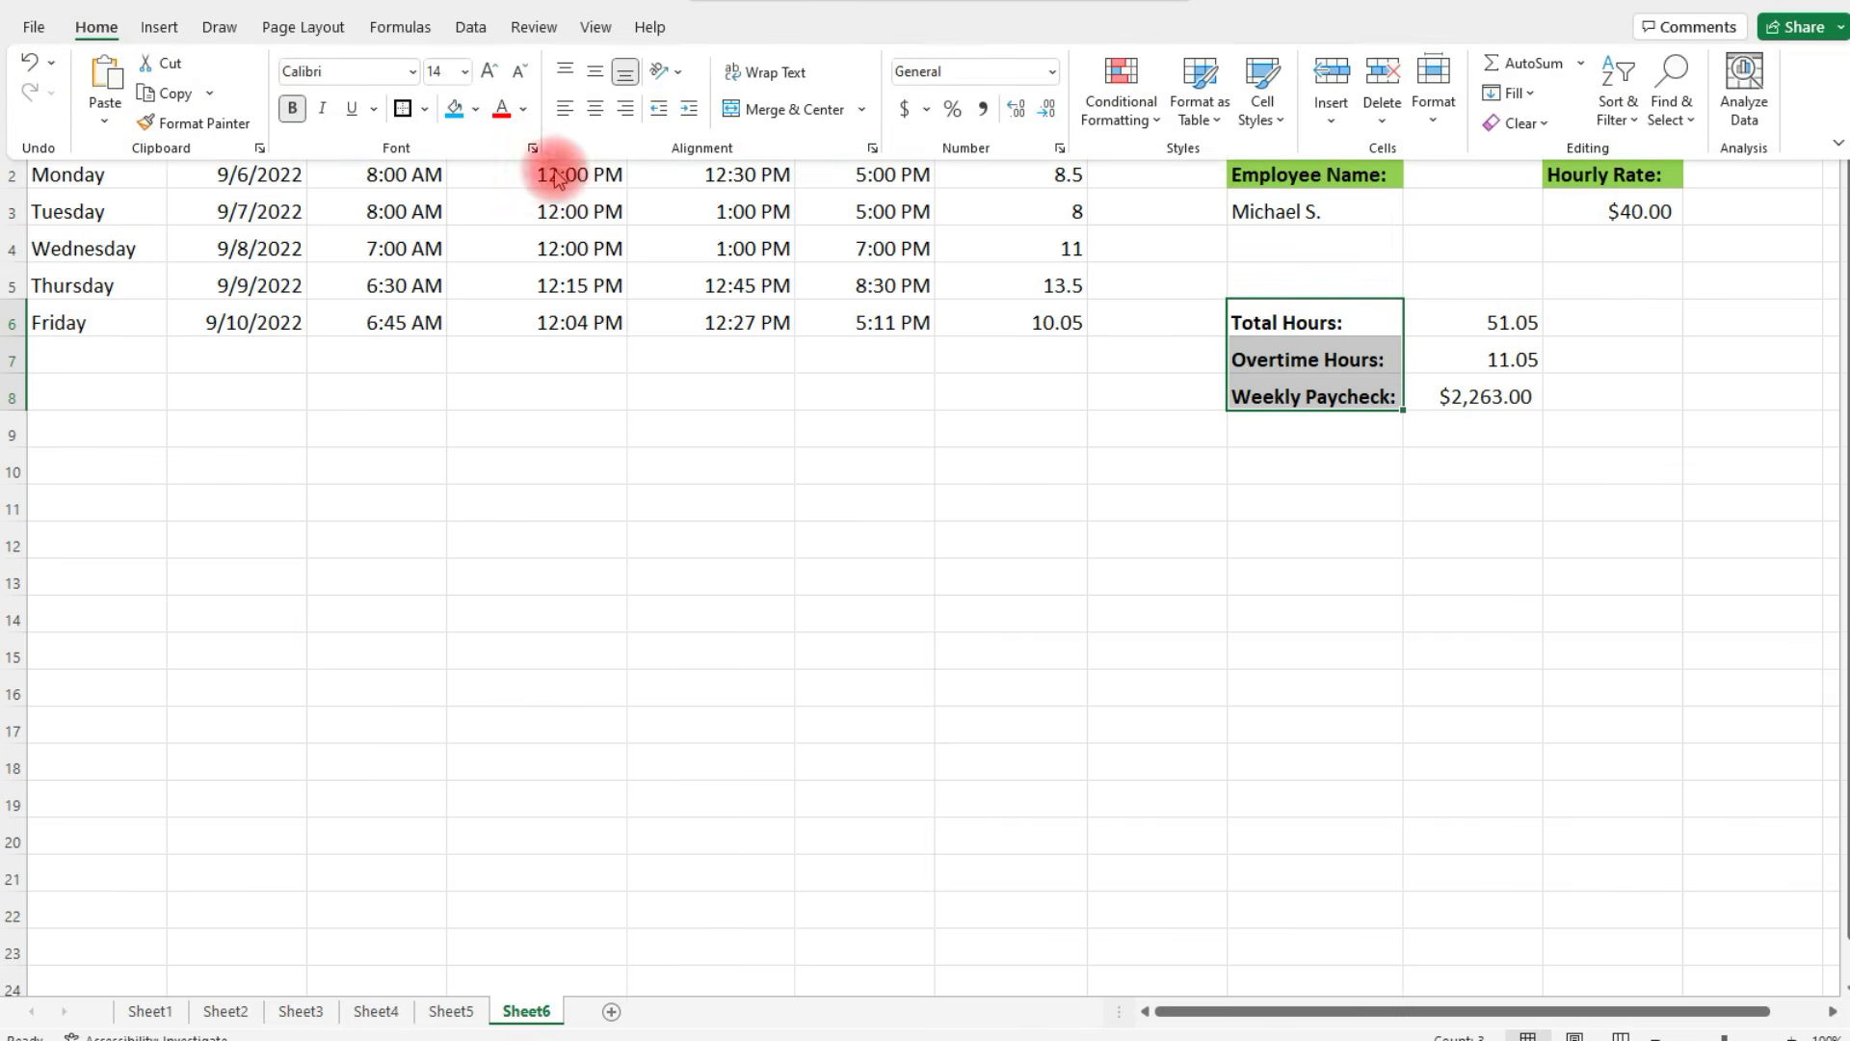
pyautogui.click(476, 112)
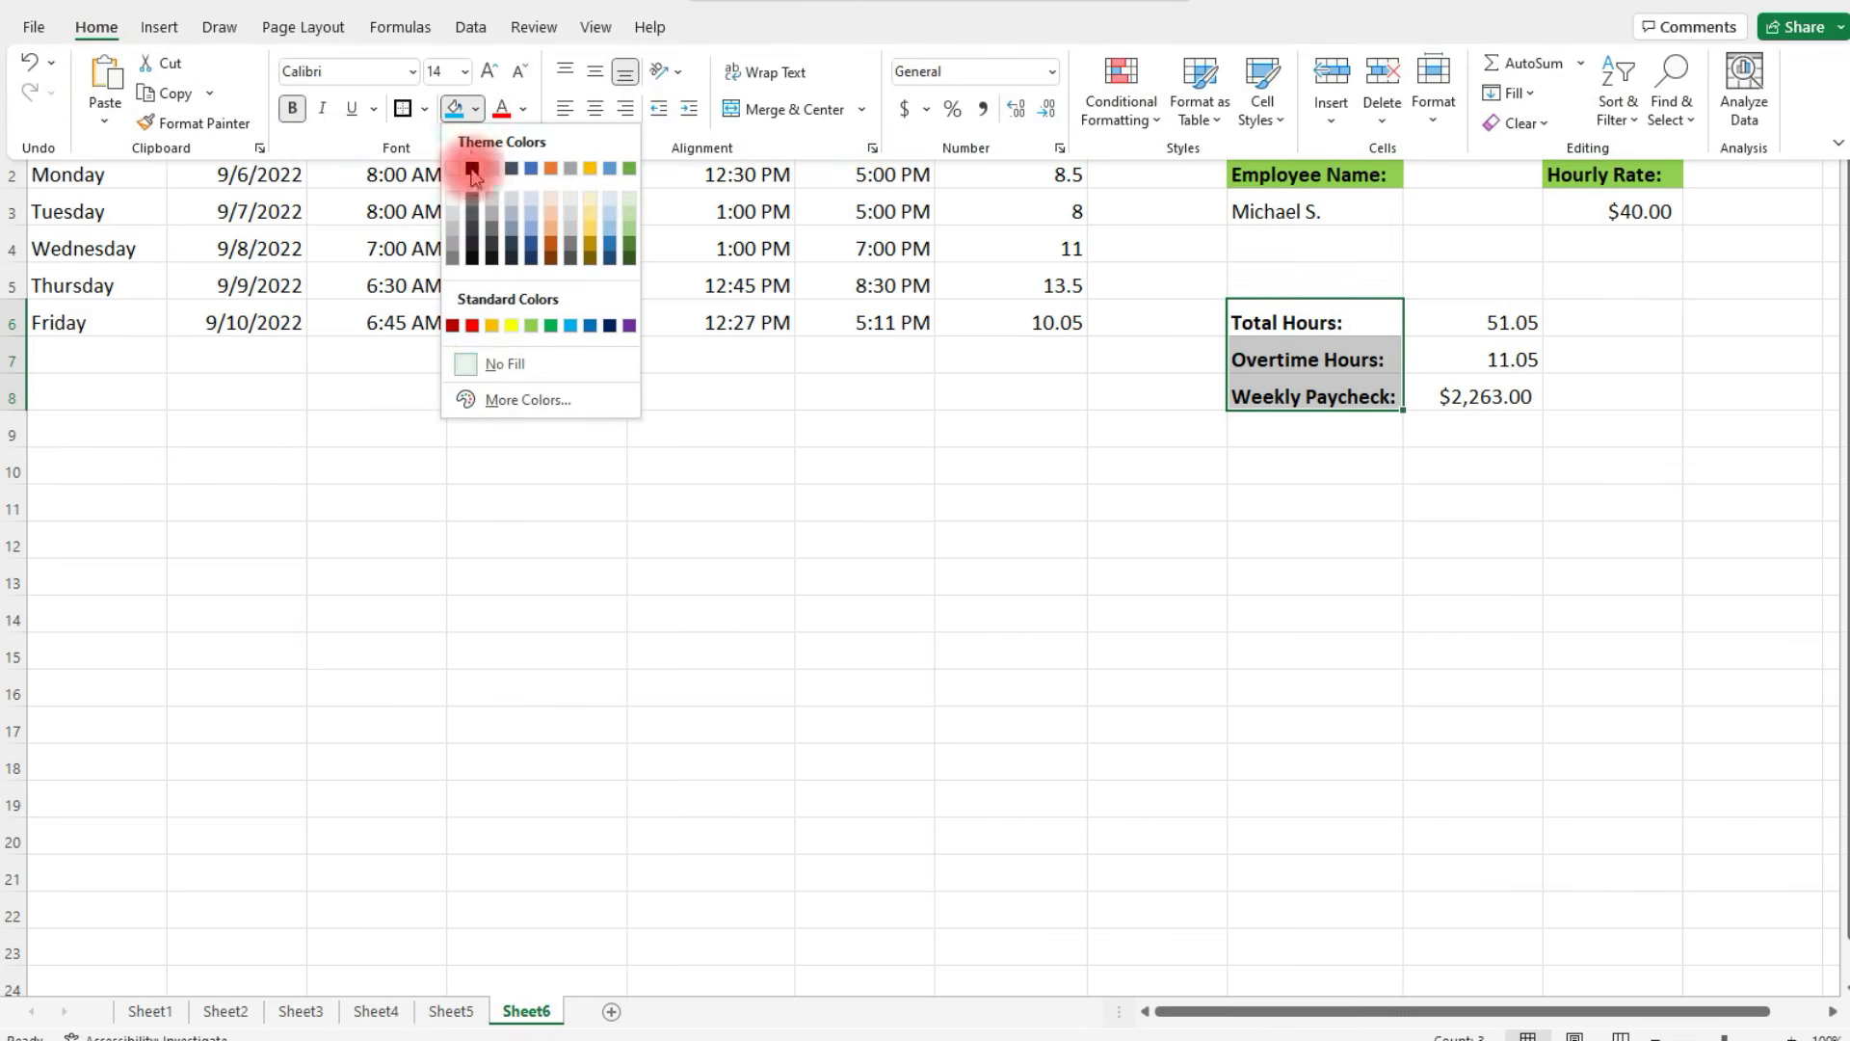
pyautogui.click(482, 324)
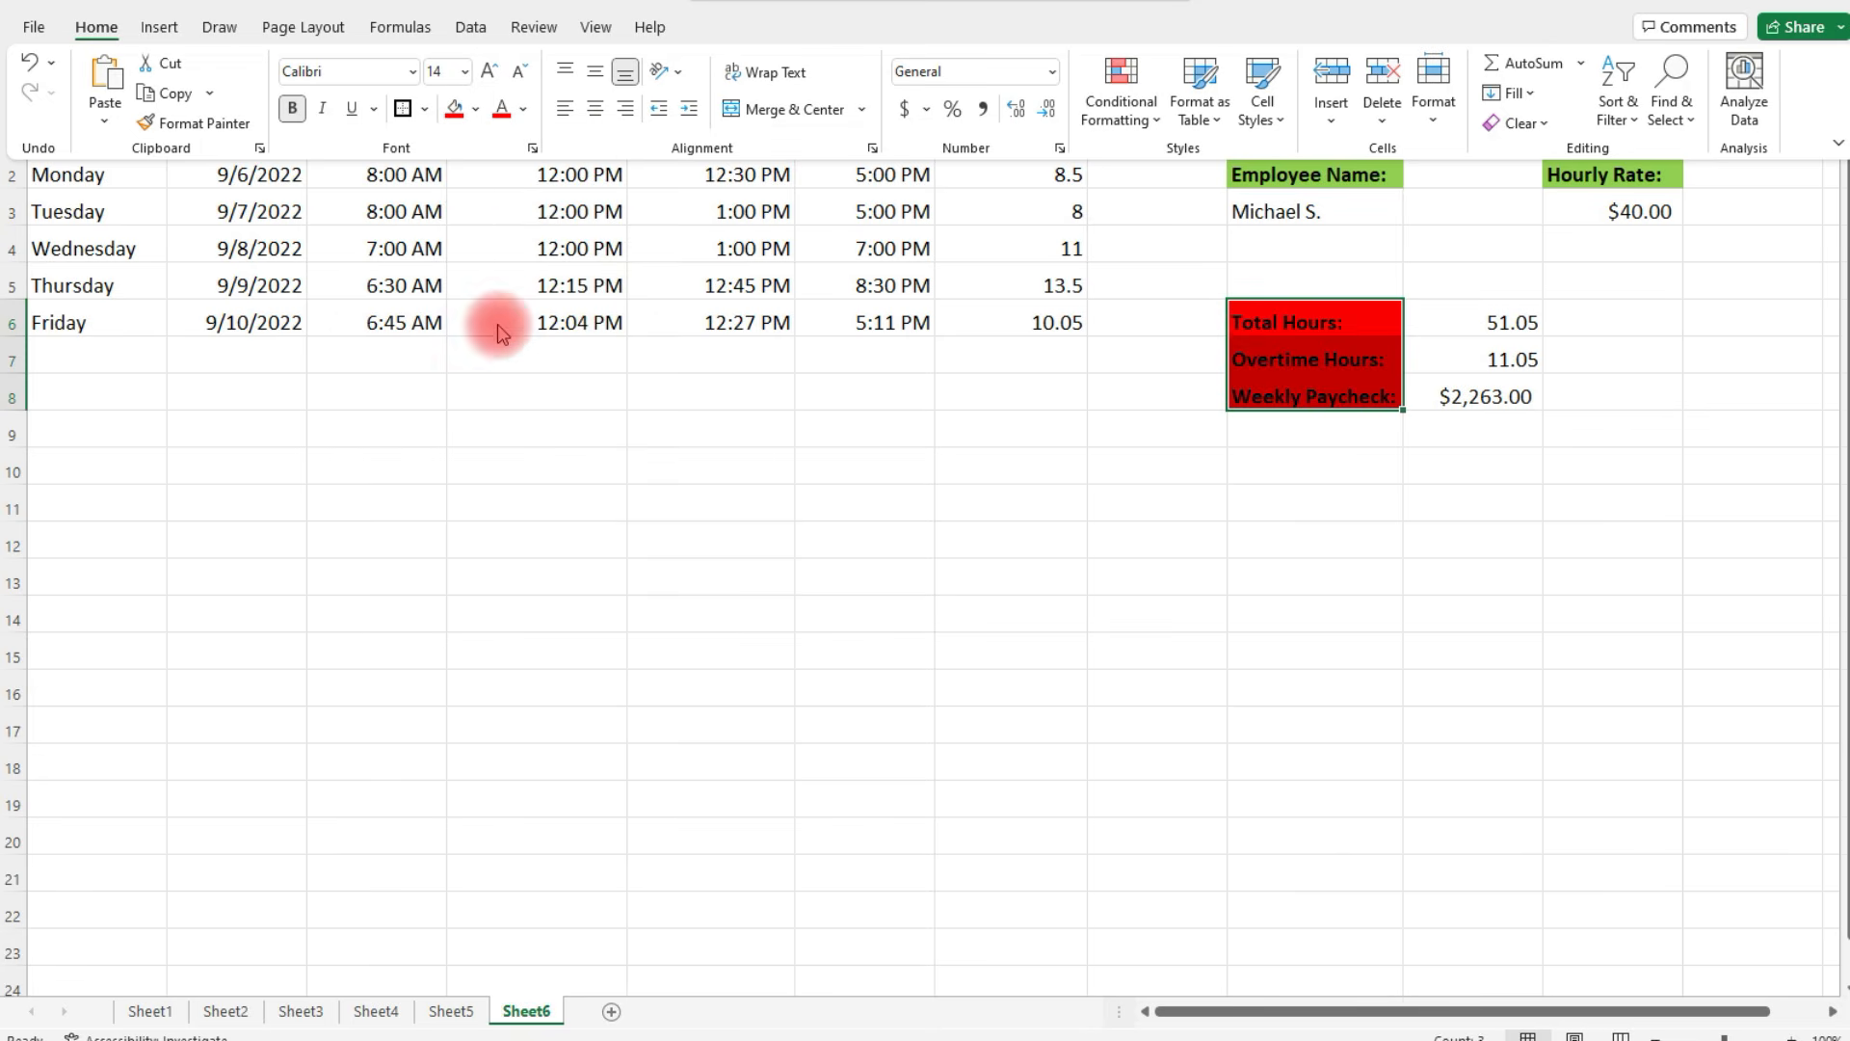
pyautogui.click(476, 109)
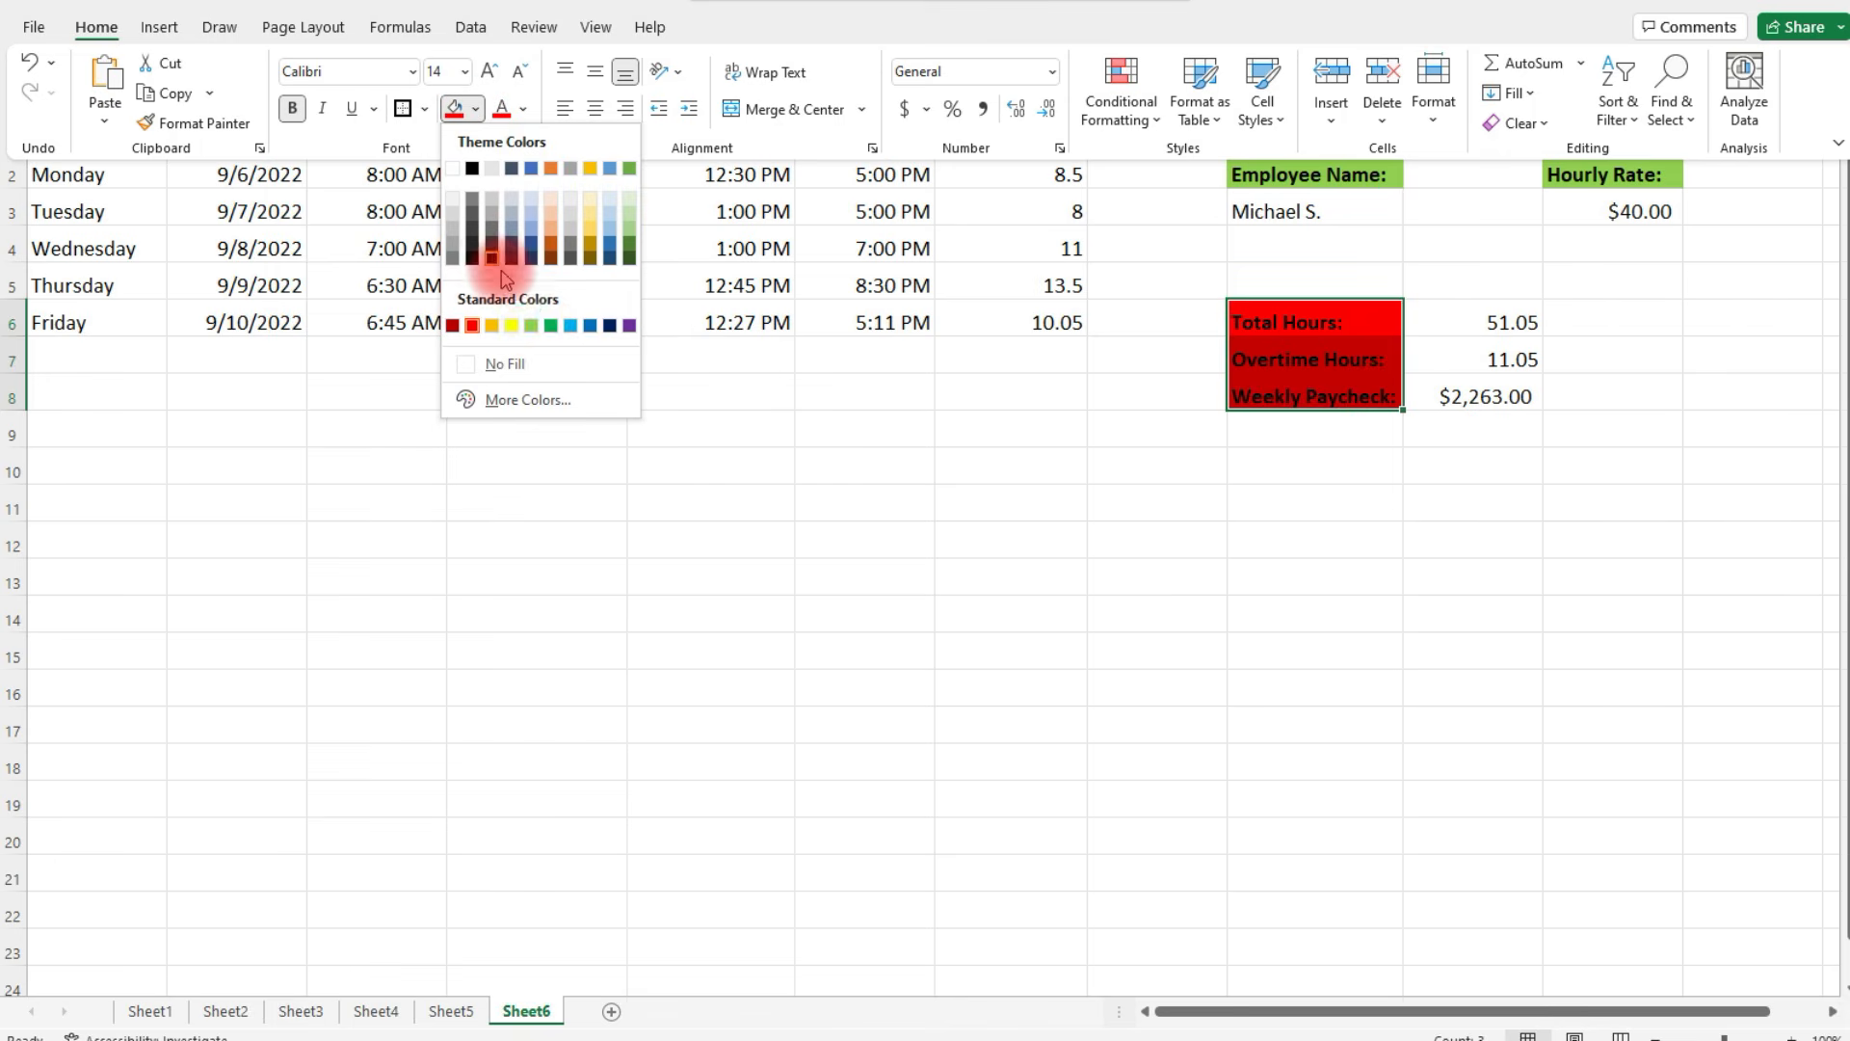
pyautogui.click(495, 329)
pyautogui.click(939, 514)
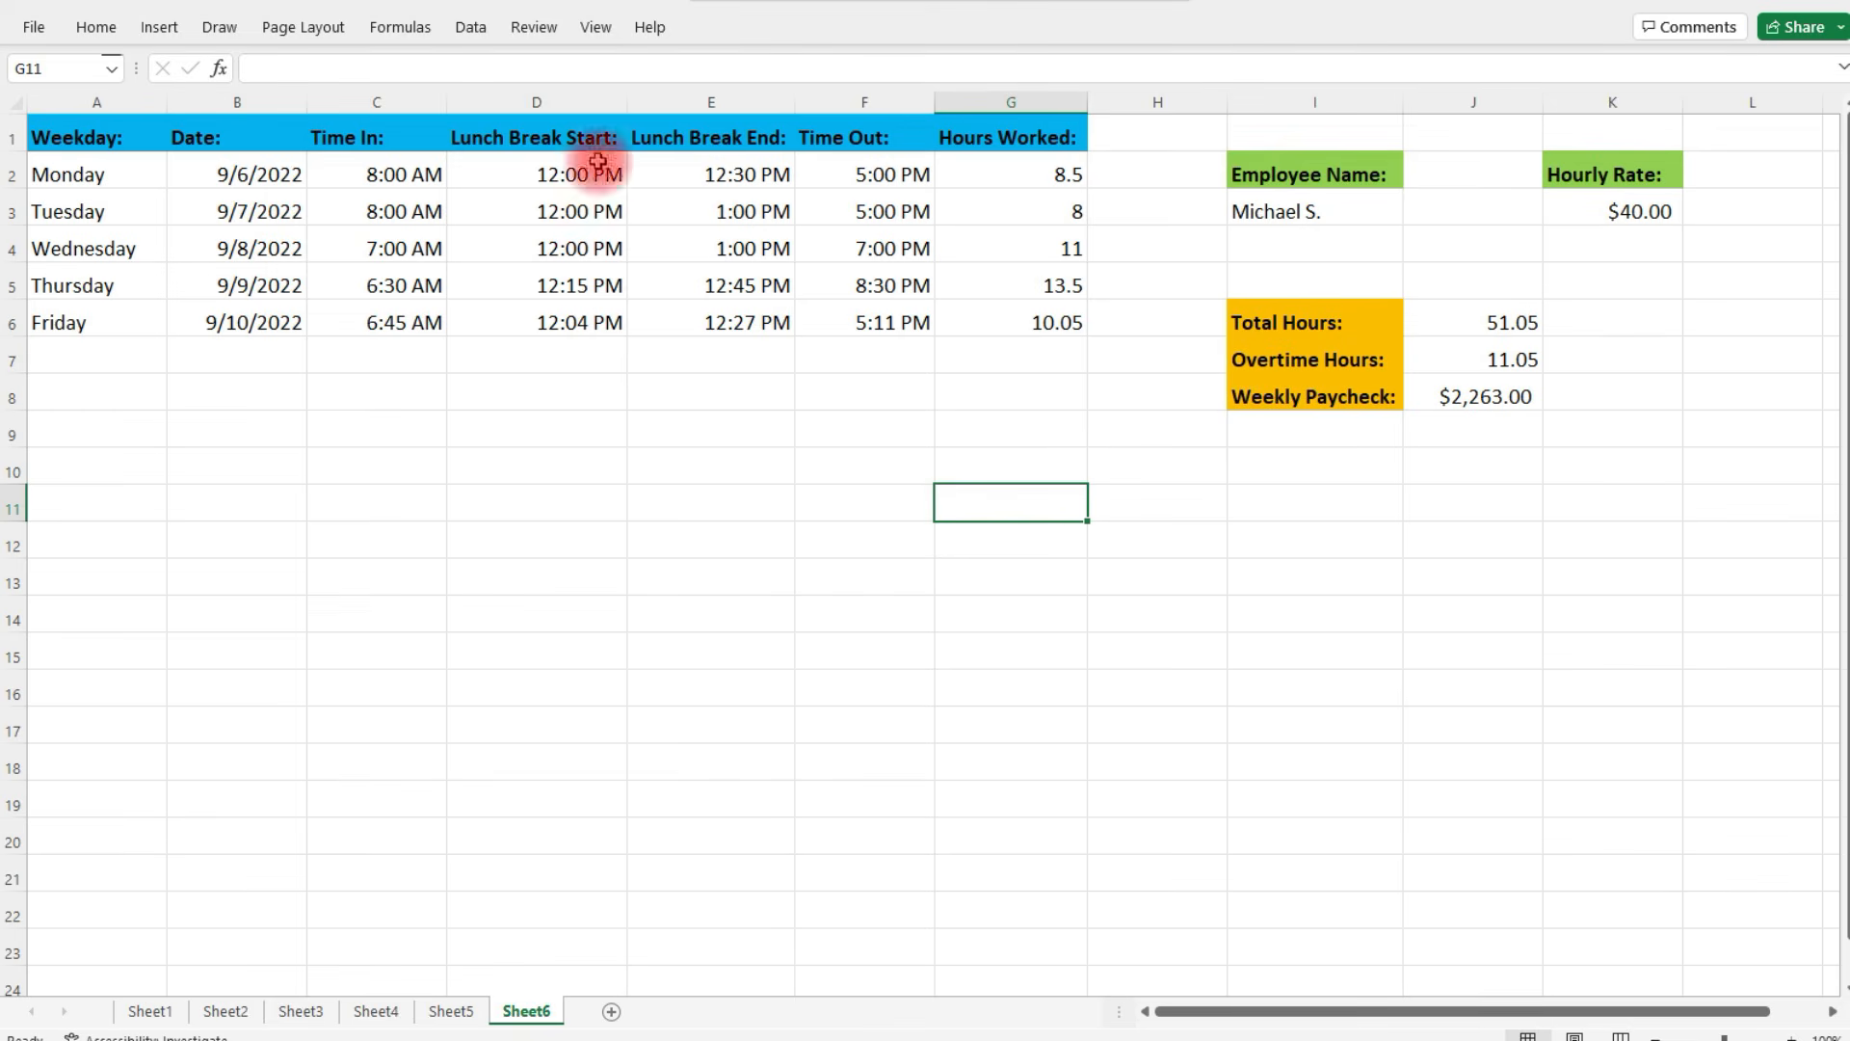
# Add thick outside borders around the Employee Name: block I2:I3 and the Hourly Rate: block K2:K3
pyautogui.moveTo(1268, 175); pyautogui.dragTo(1256, 217)
pyautogui.click(97, 27)
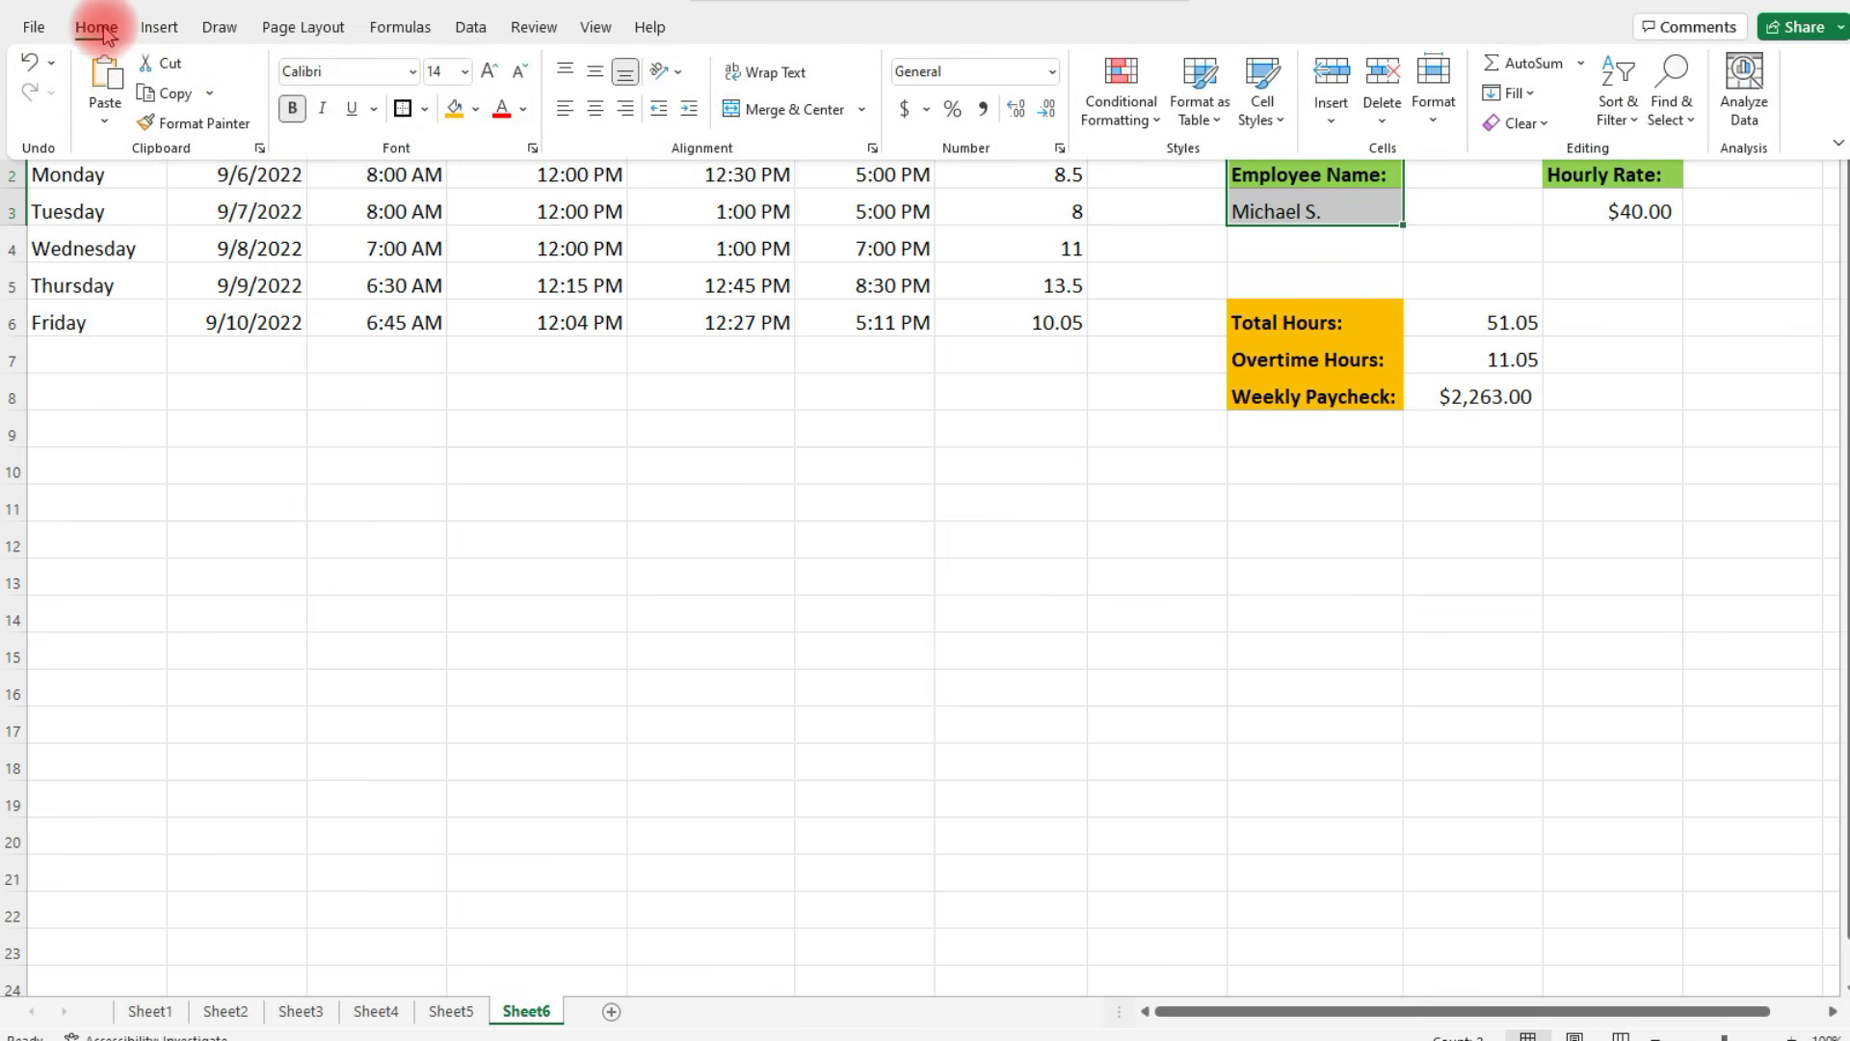
pyautogui.click(404, 109)
pyautogui.click(1582, 173)
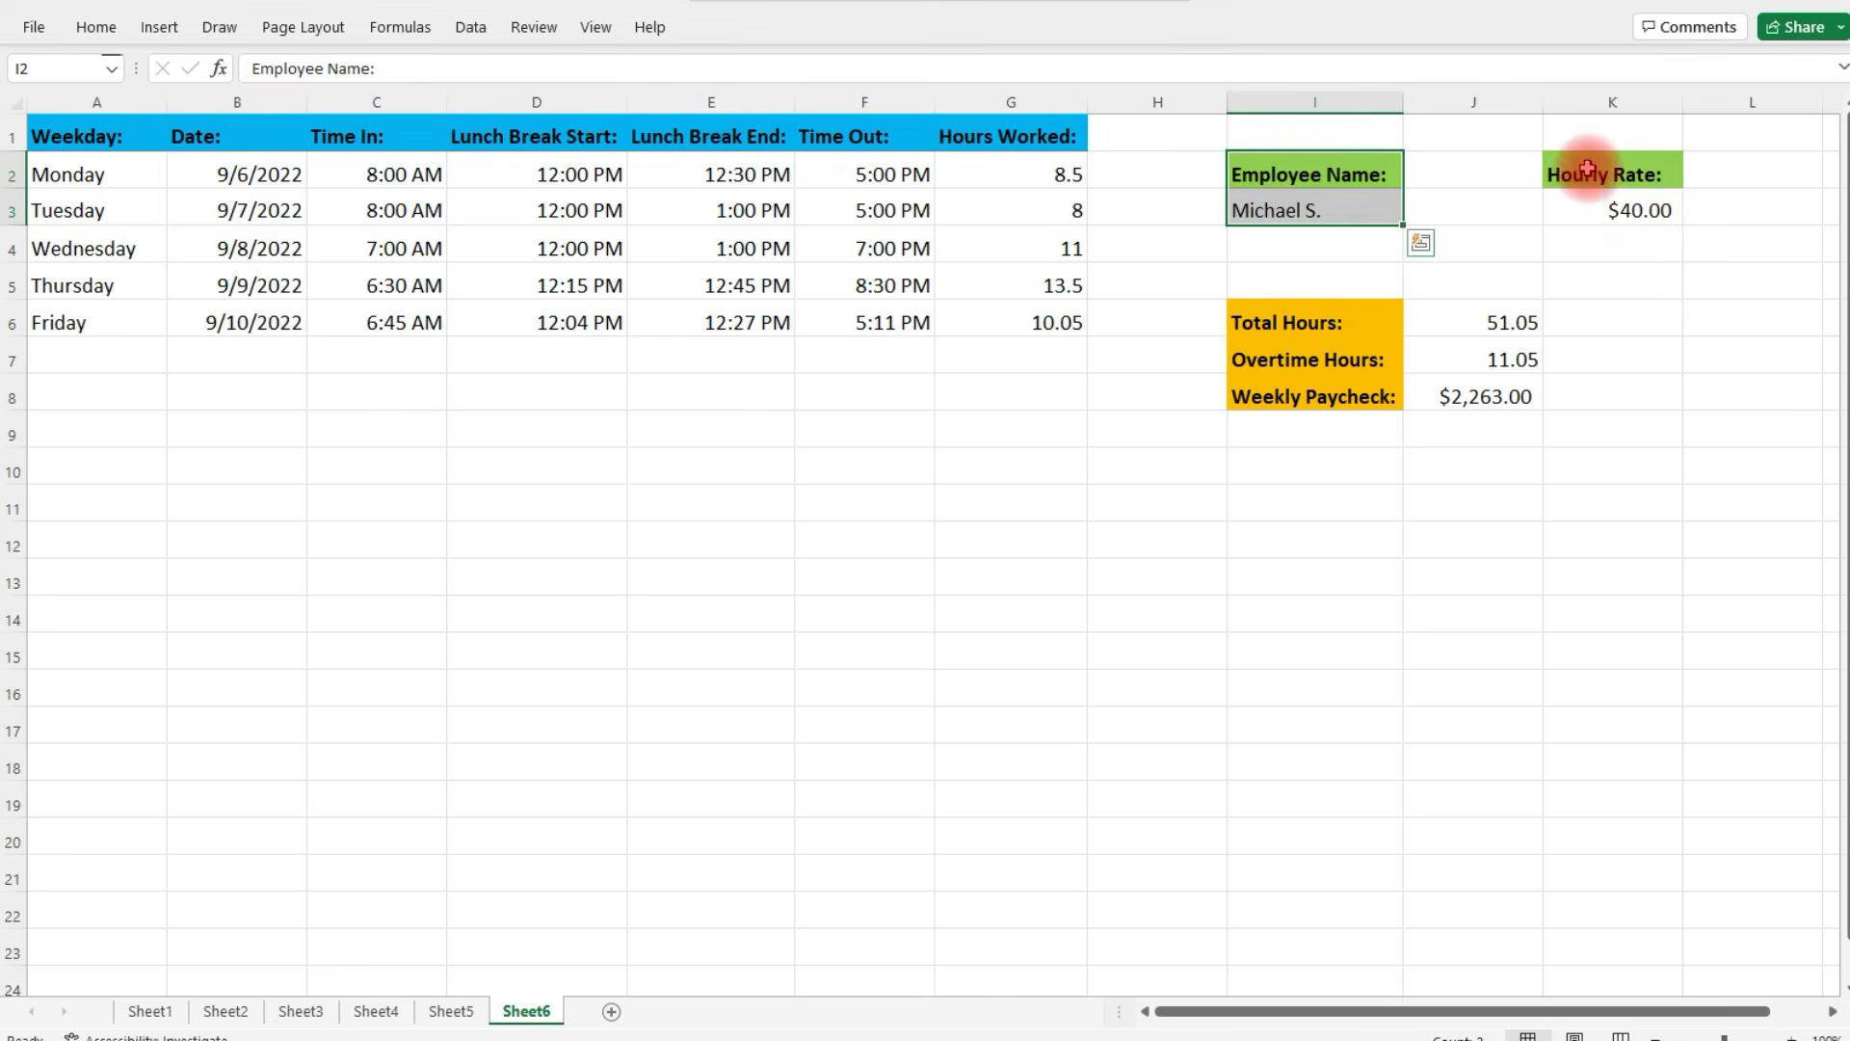
pyautogui.moveTo(1581, 173); pyautogui.dragTo(1603, 207)
pyautogui.click(96, 27)
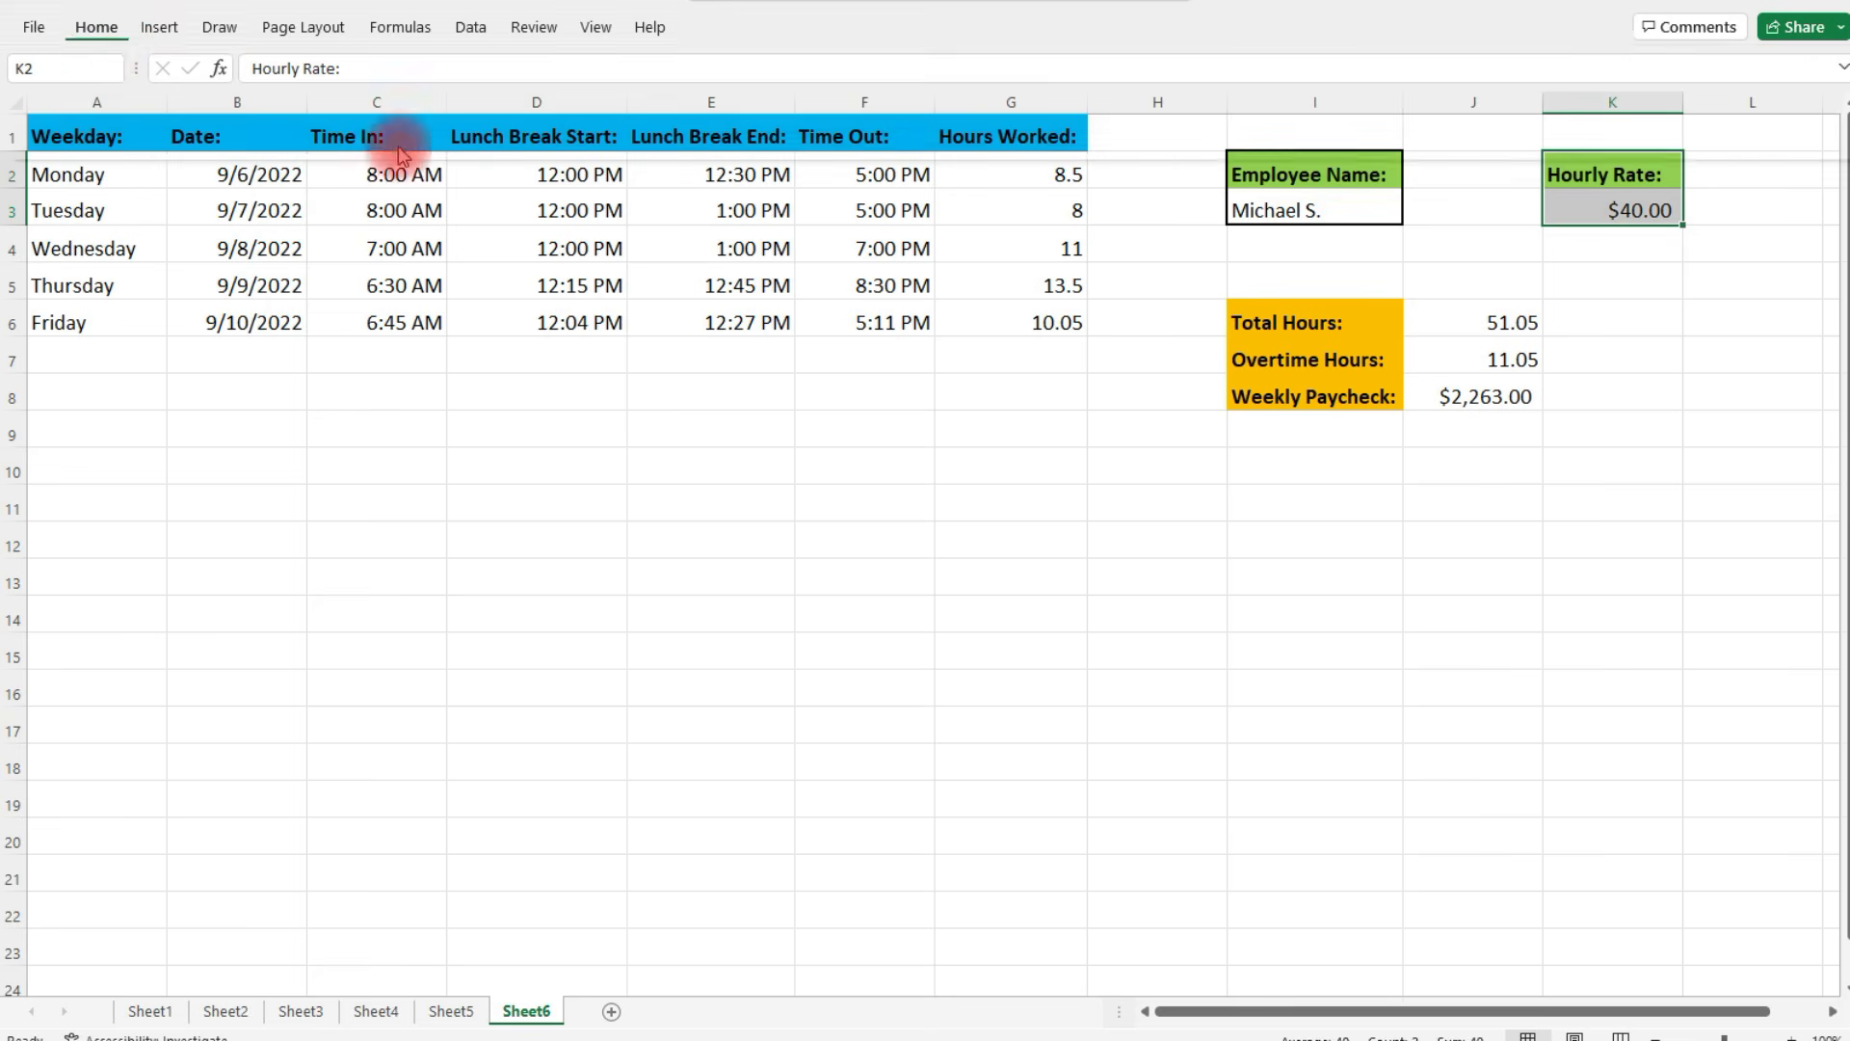
pyautogui.click(404, 109)
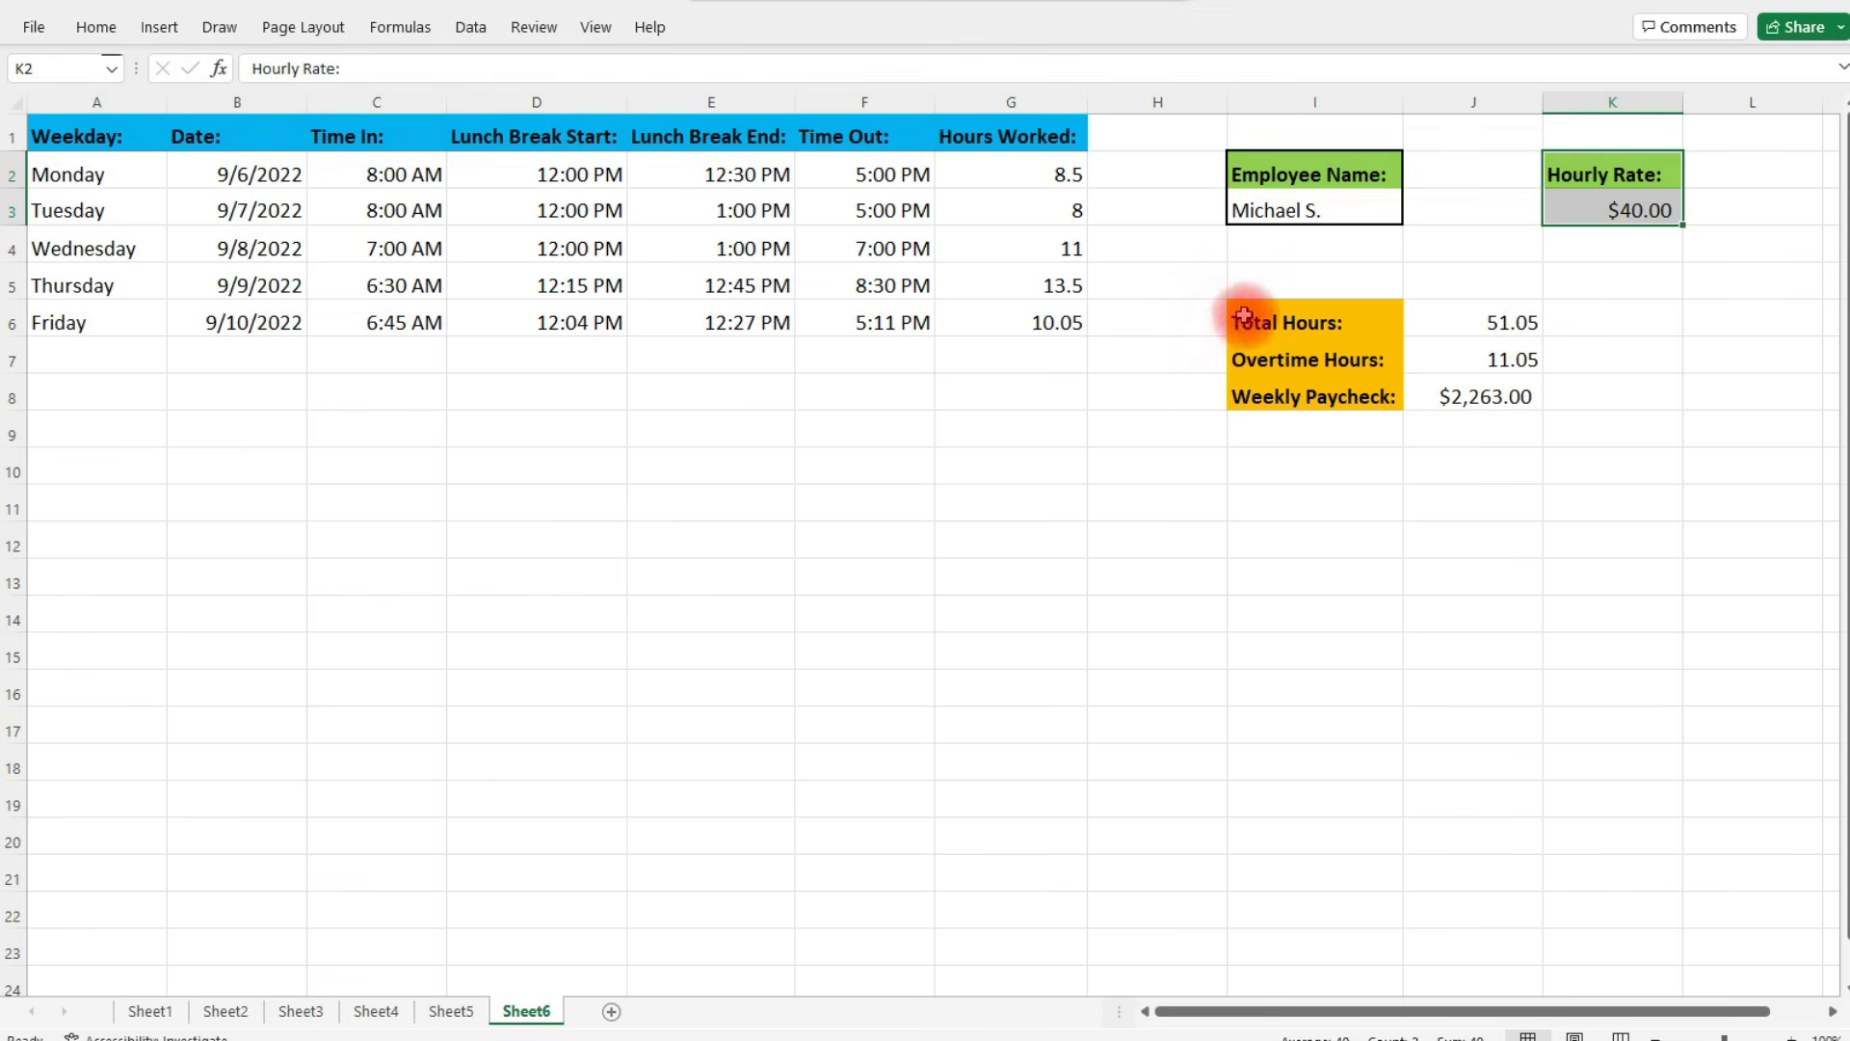
# Add a thick outside border around the summary block I6:J8
pyautogui.moveTo(1243, 318); pyautogui.dragTo(1450, 395)
pyautogui.click(97, 27)
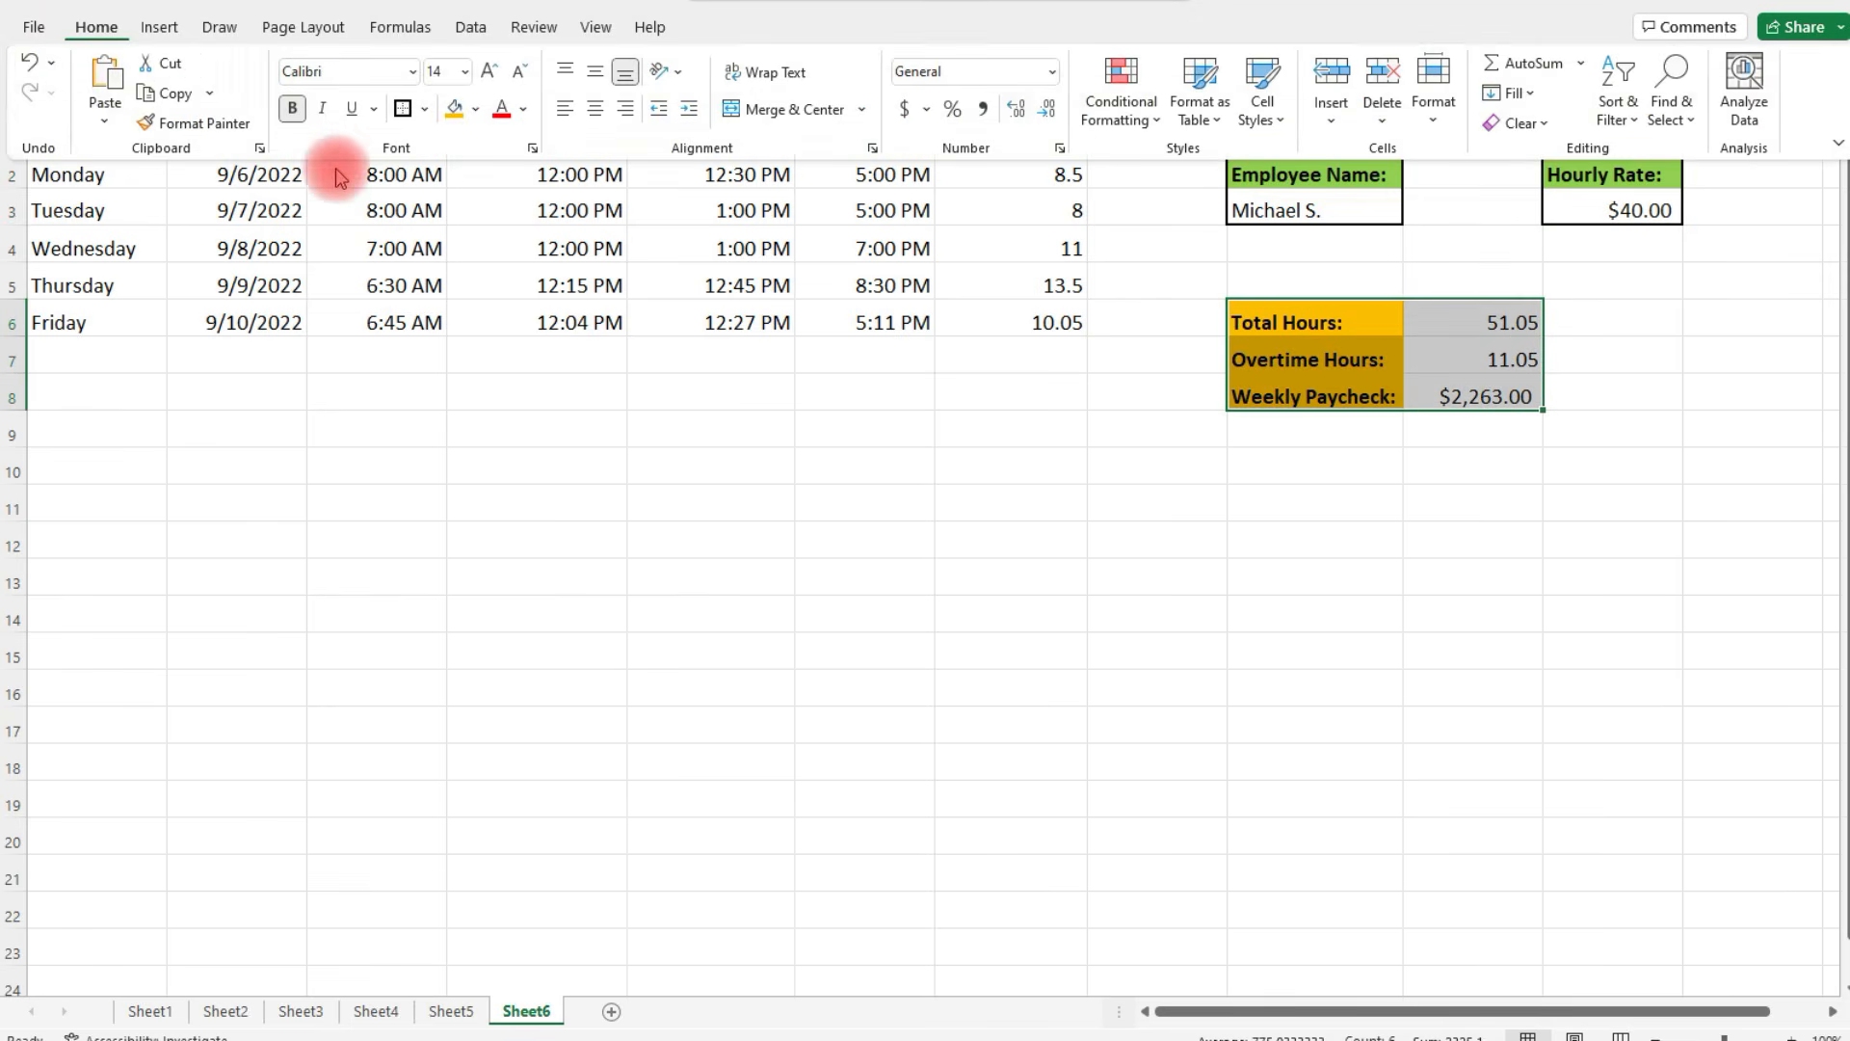